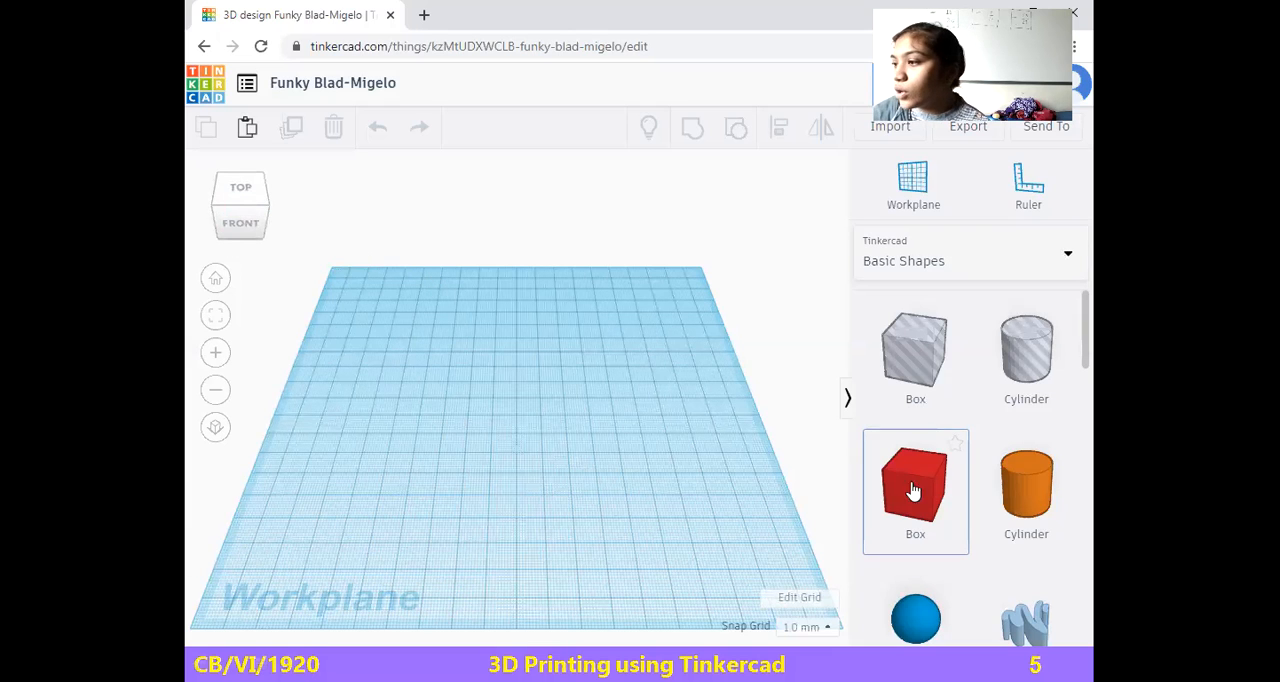
Place a solid red box on the workplane and enlarge it to be taller and about 56 mm wide
left_click_drag(900, 493, 510, 417)
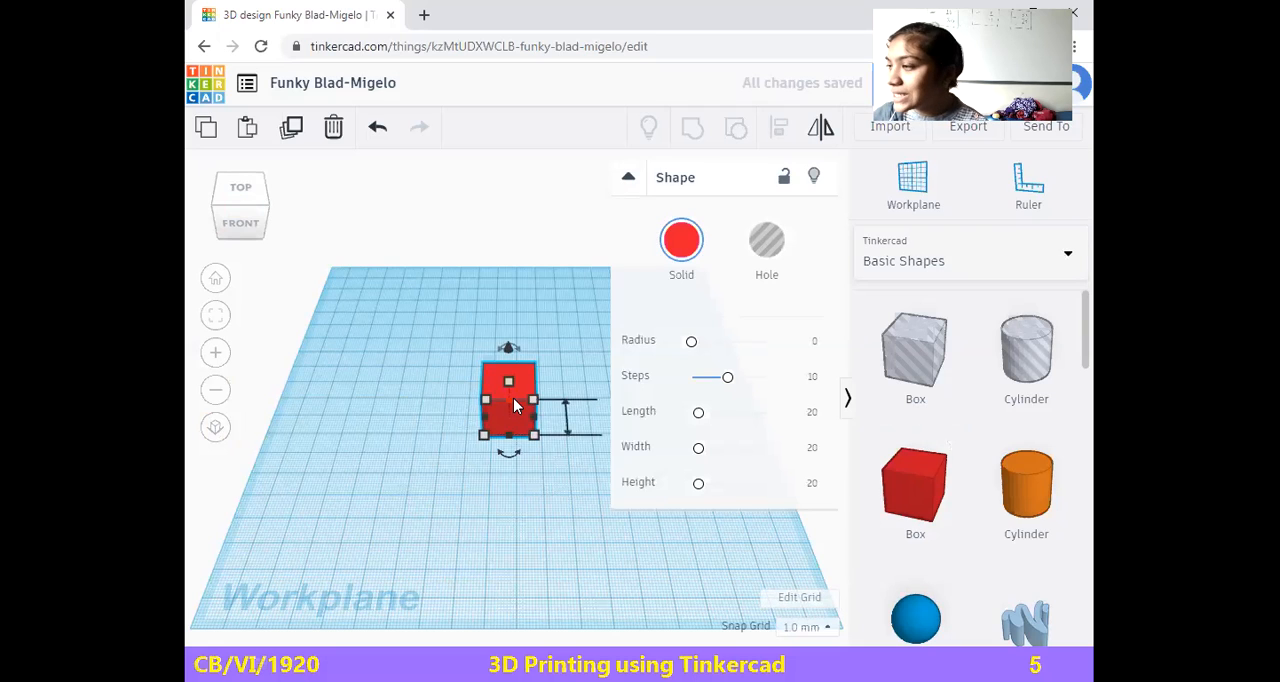
mouse_move(509, 381)
left_mouse_down()
mouse_move(510, 338)
mouse_move(510, 390)
mouse_move(513, 359)
left_mouse_up()
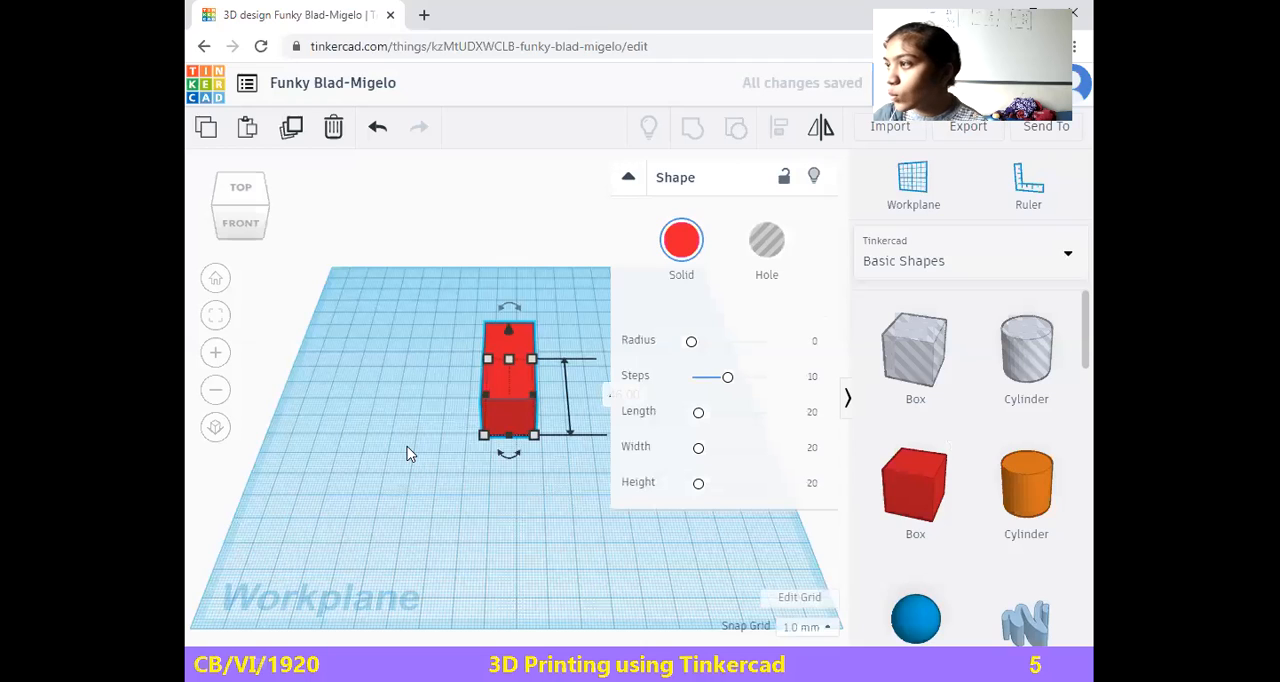
left_click_drag(541, 447, 621, 444)
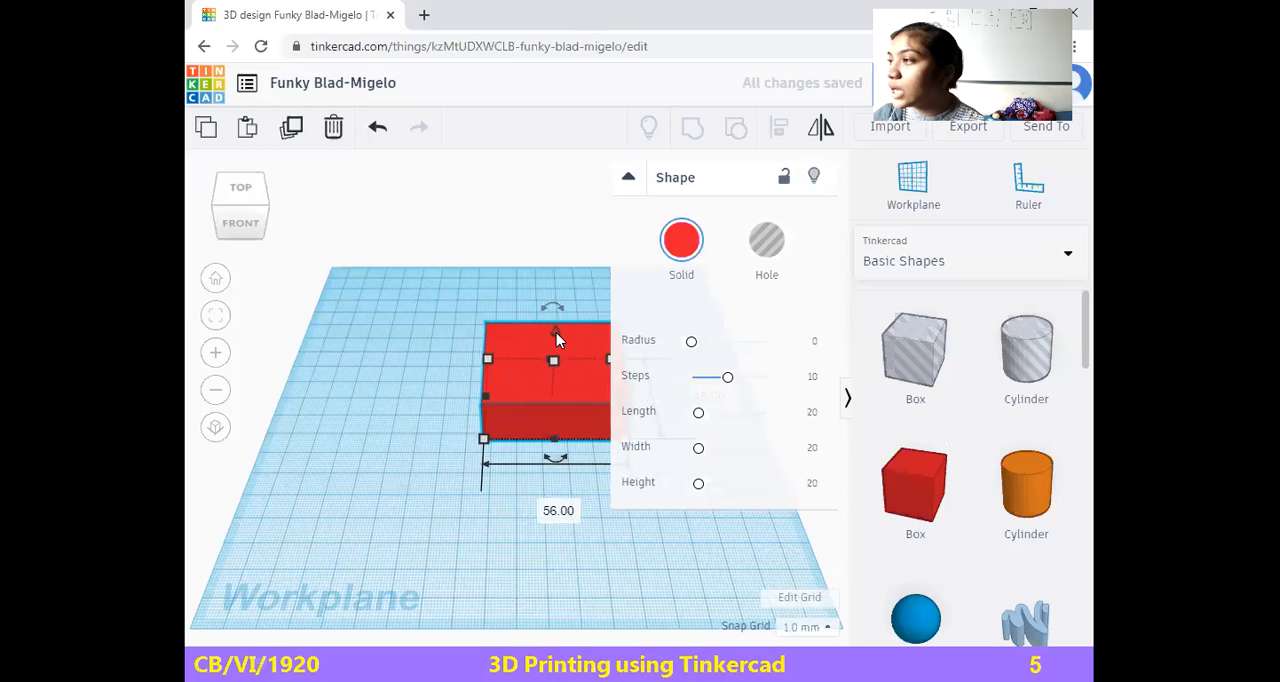
Raise the box above the workplane, lower it back down and move it toward the front edge
left_click_drag(557, 333, 553, 250)
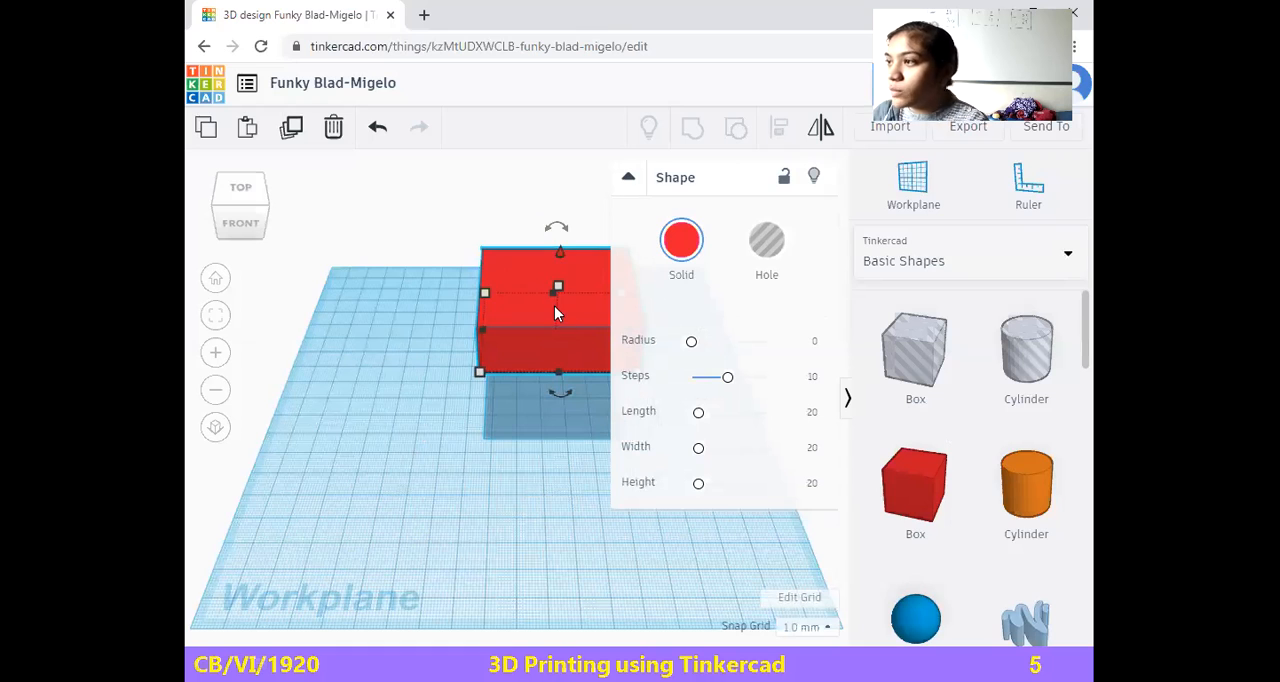
left_click_drag(562, 252, 553, 327)
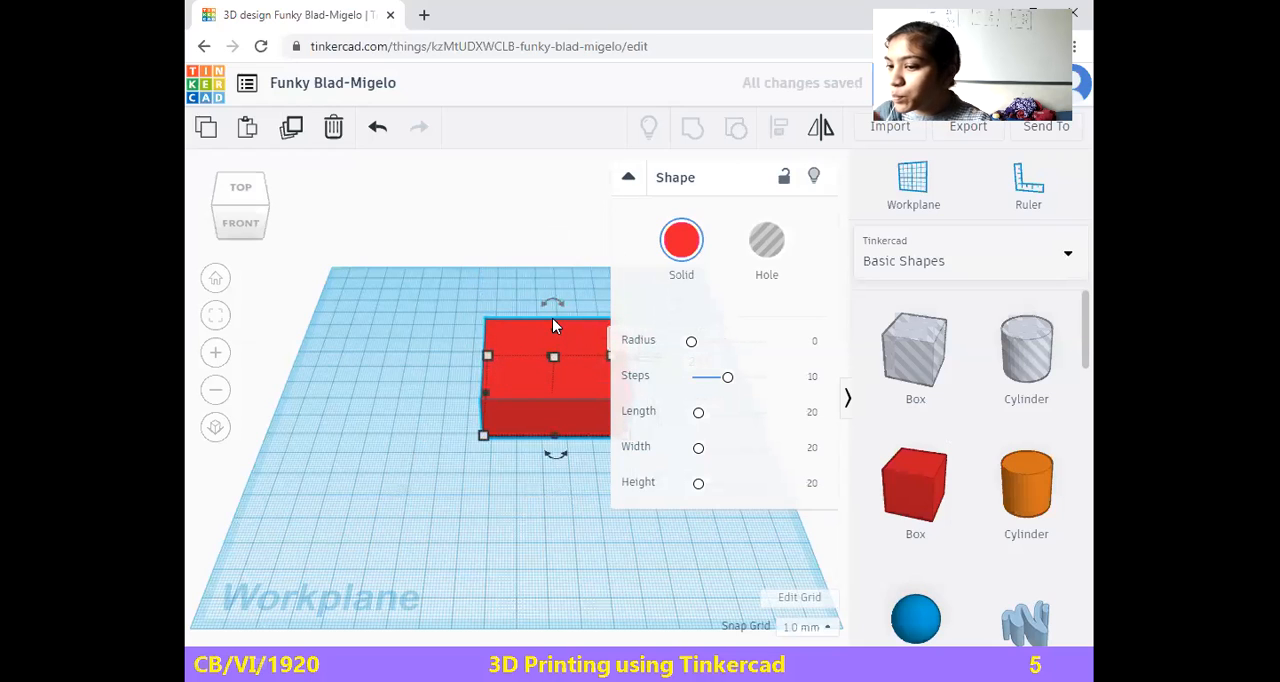
left_click_drag(553, 328, 504, 450)
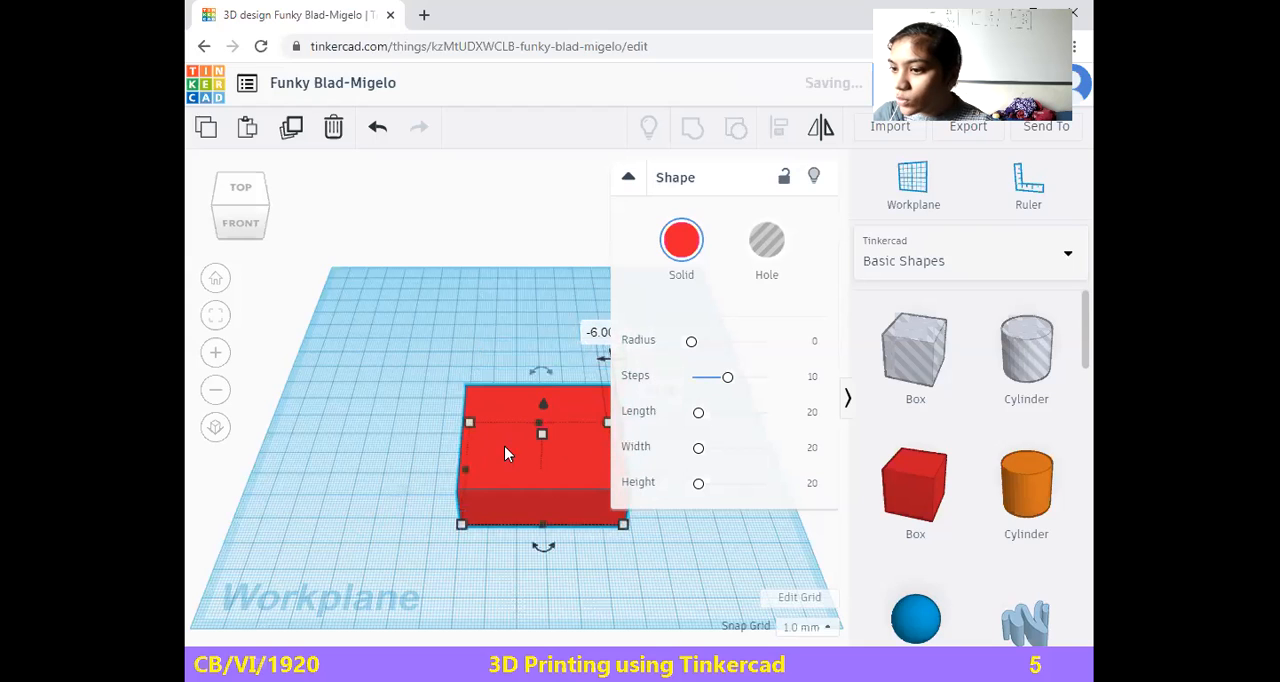
Look at the box from below and sink it 11 mm through the workplane
left_click(240, 223)
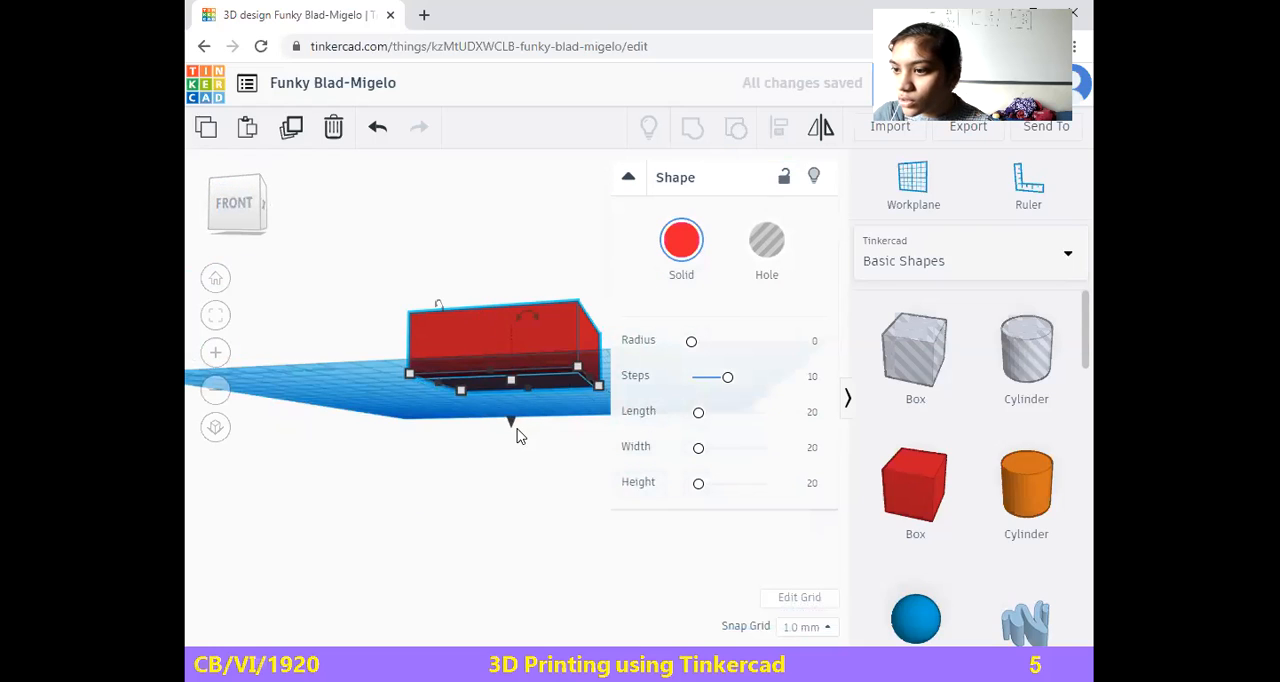
left_click_drag(511, 425, 508, 452)
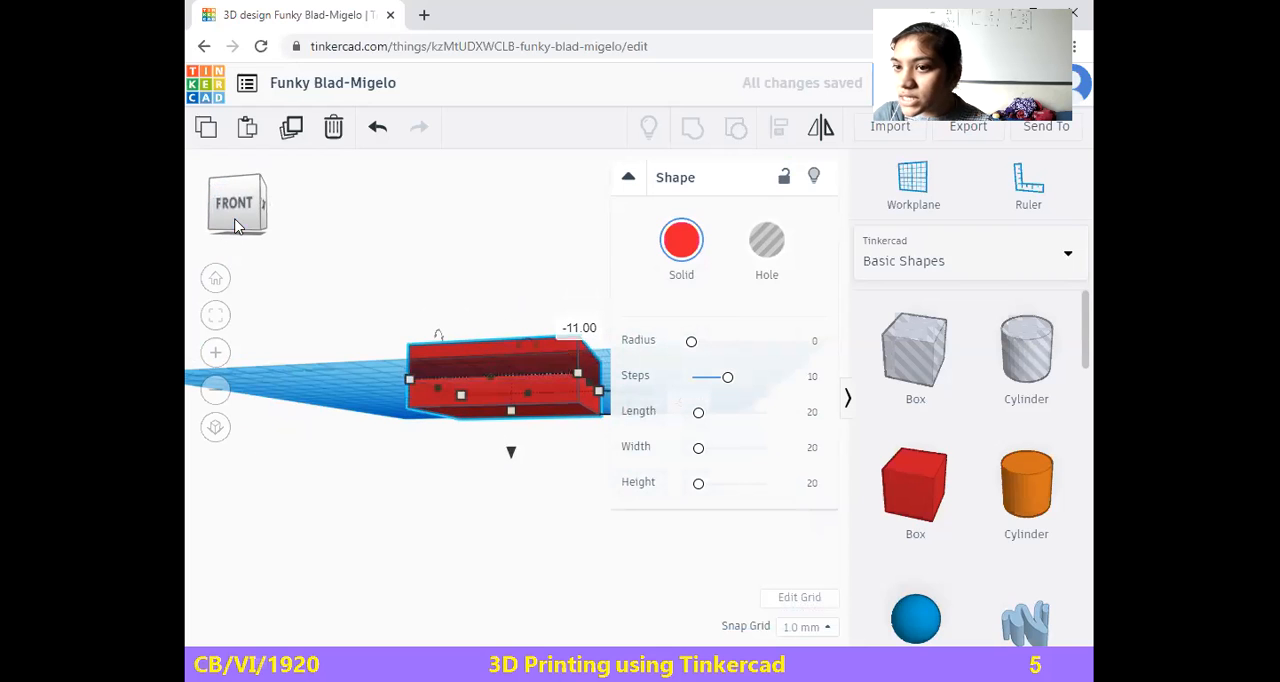
left_click_drag(239, 220, 250, 268)
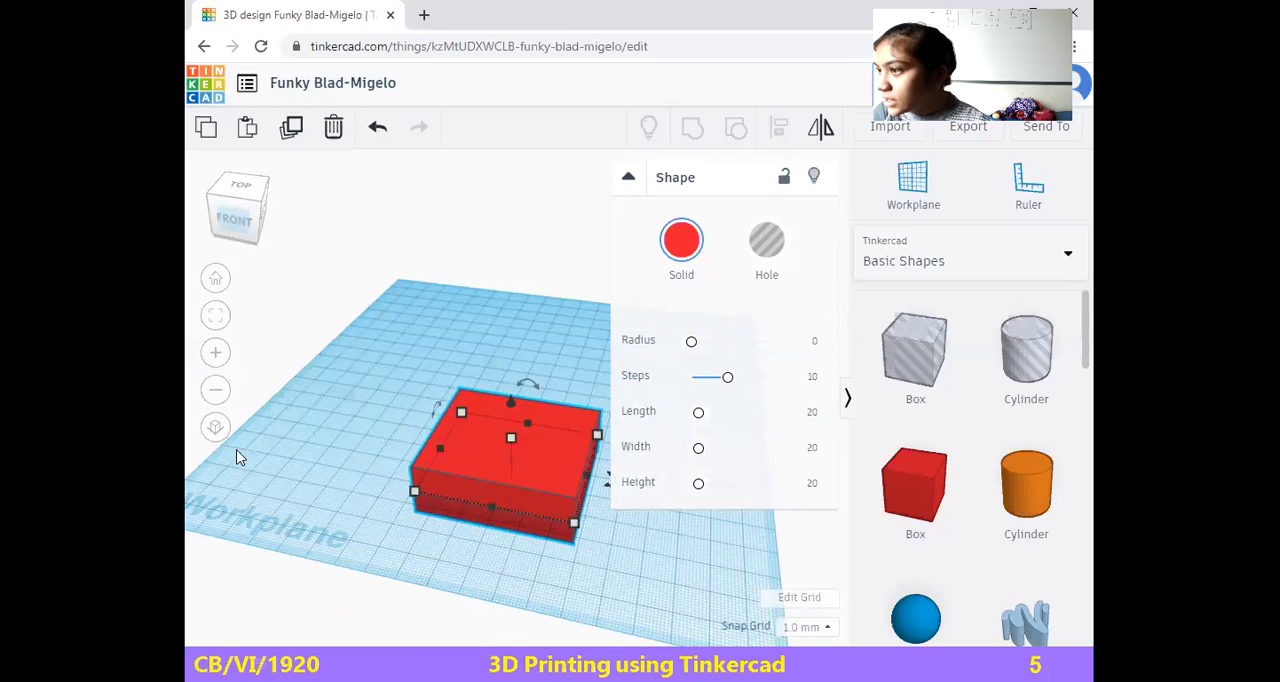
Raise the box by 35 mm, make it narrower and shift it about 53 mm toward the workplane's rear left corner
left_click_drag(511, 398, 409, 300)
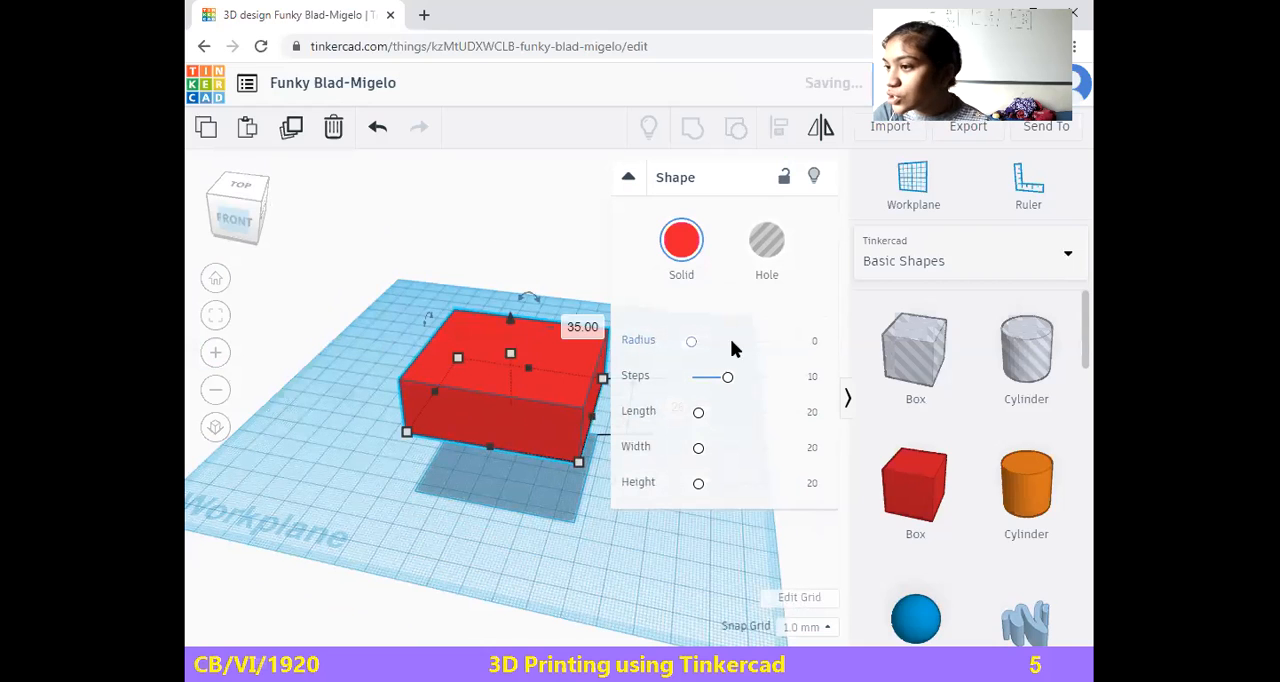
left_click_drag(411, 446, 420, 370)
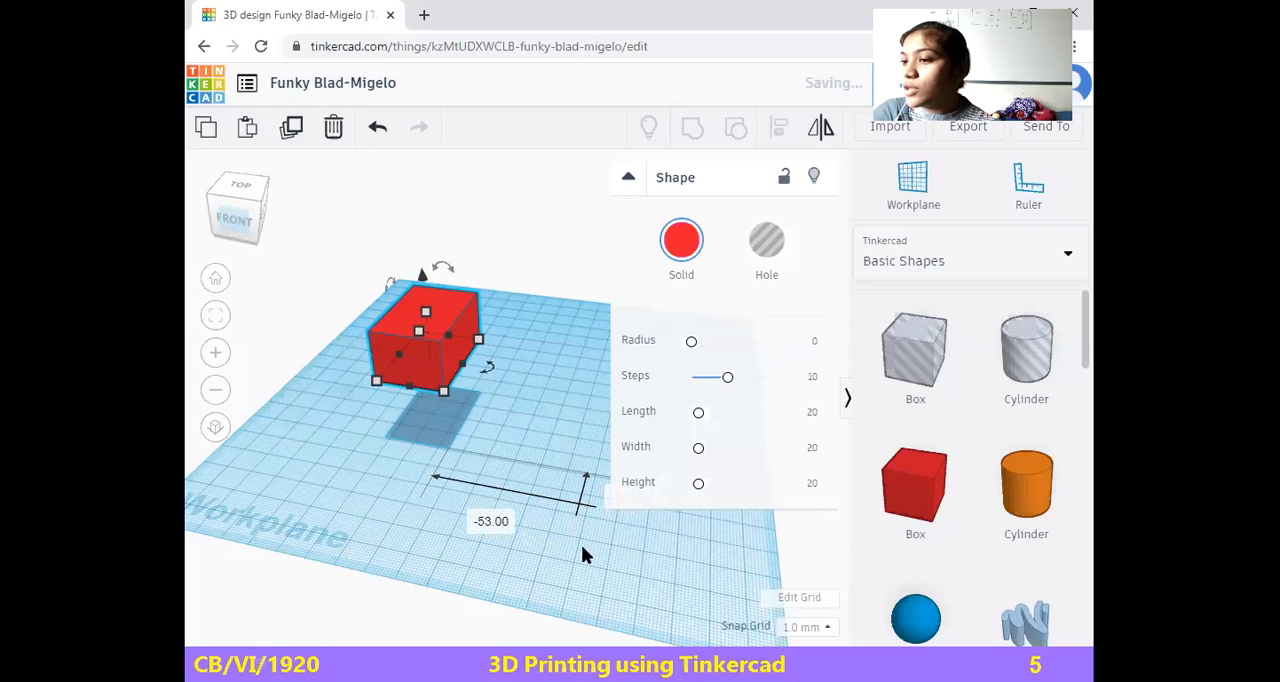
left_click(628, 181)
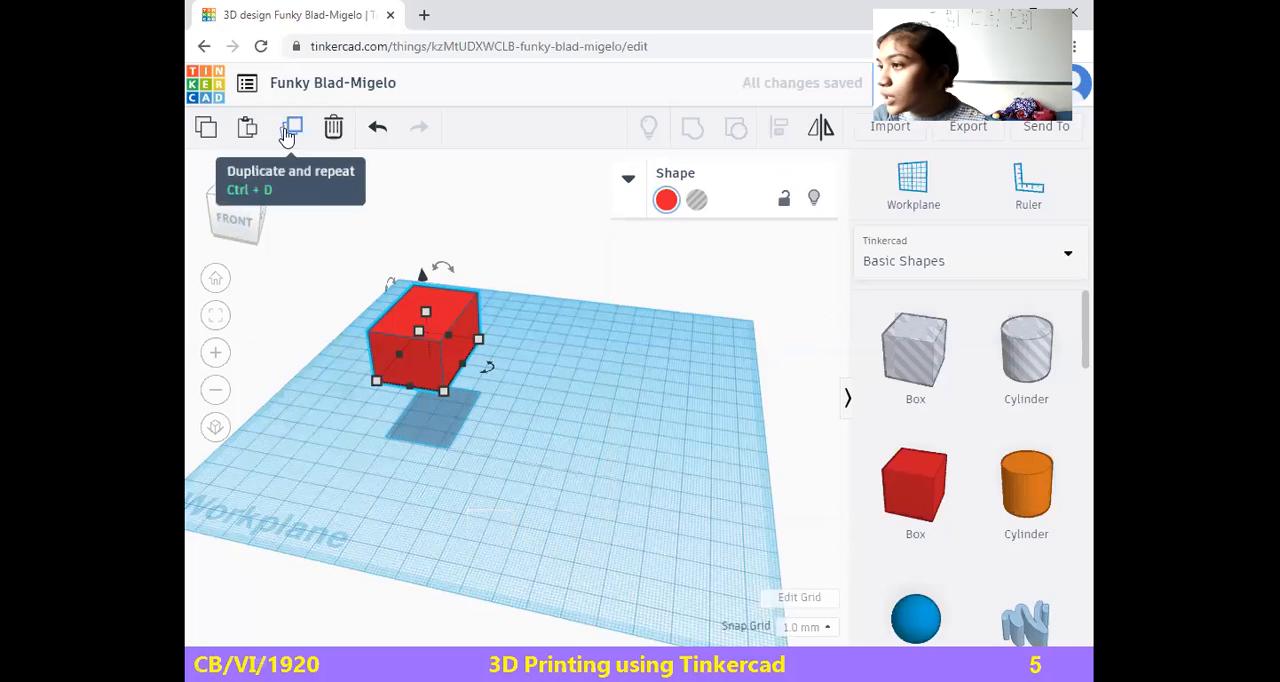
left_click(287, 134)
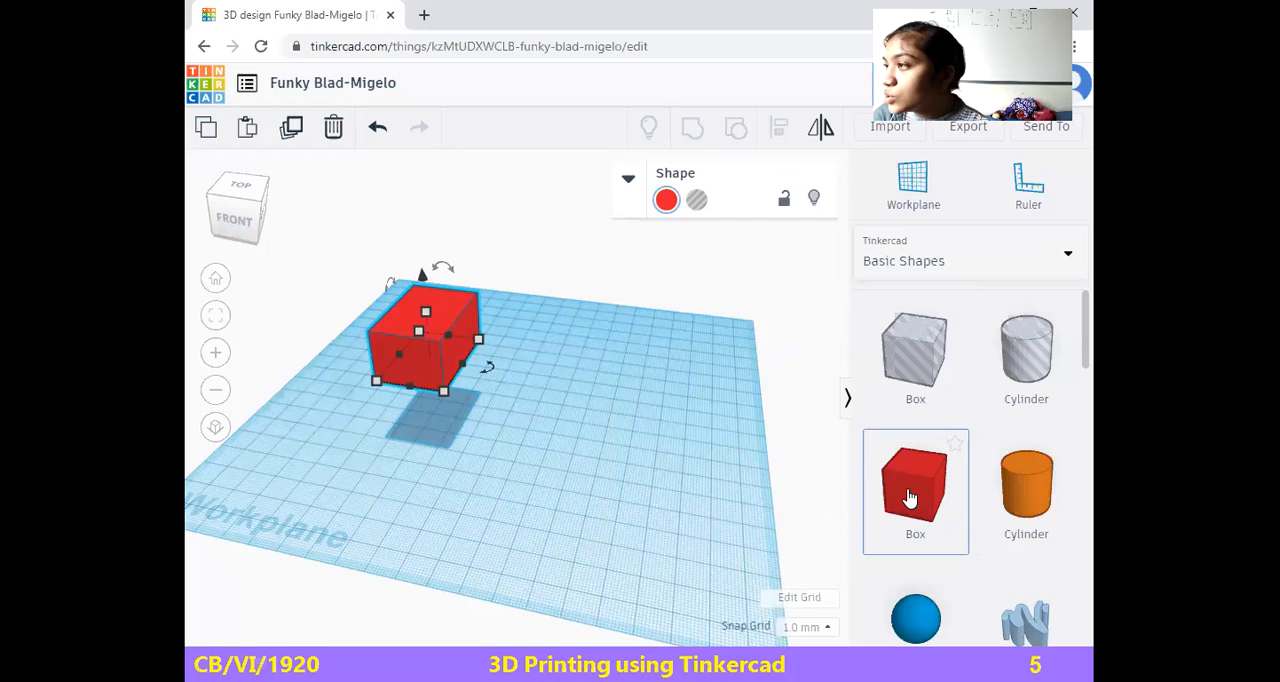
Add a solid orange cylinder and reposition it and the red box so that they sit directly against each other
left_click_drag(1037, 514, 537, 363)
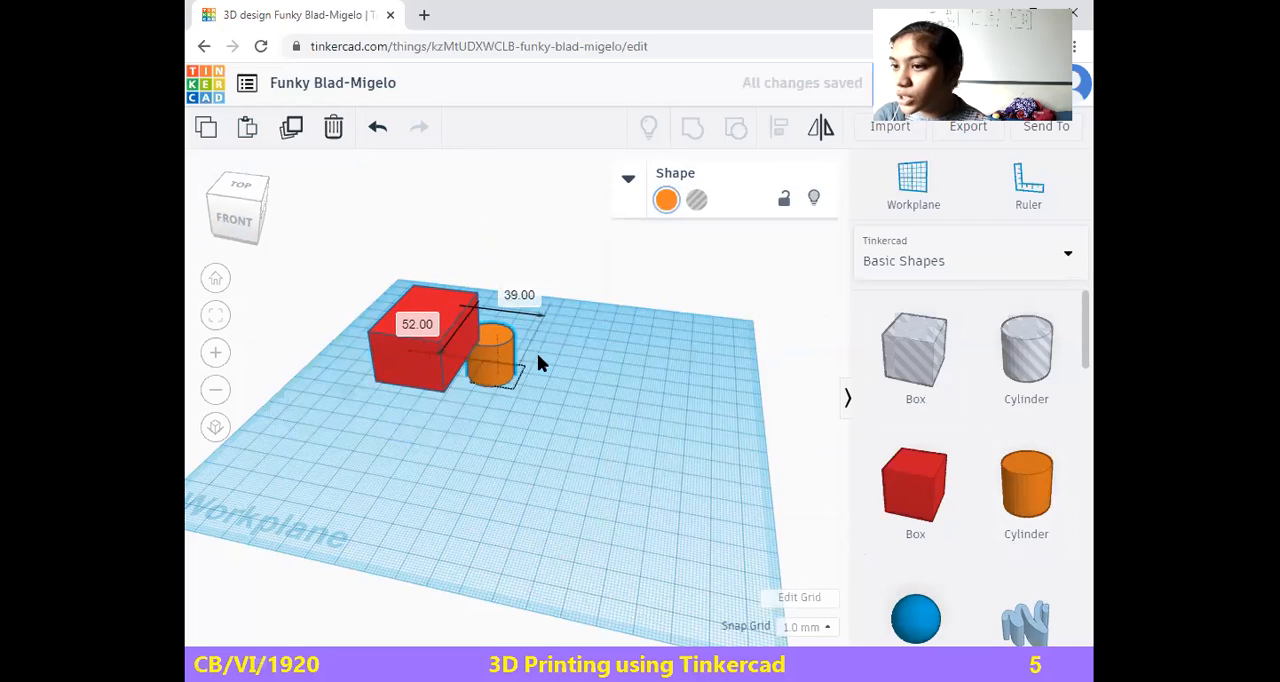
left_click(434, 295)
left_click_drag(420, 278, 460, 322)
left_click_drag(529, 389, 482, 416)
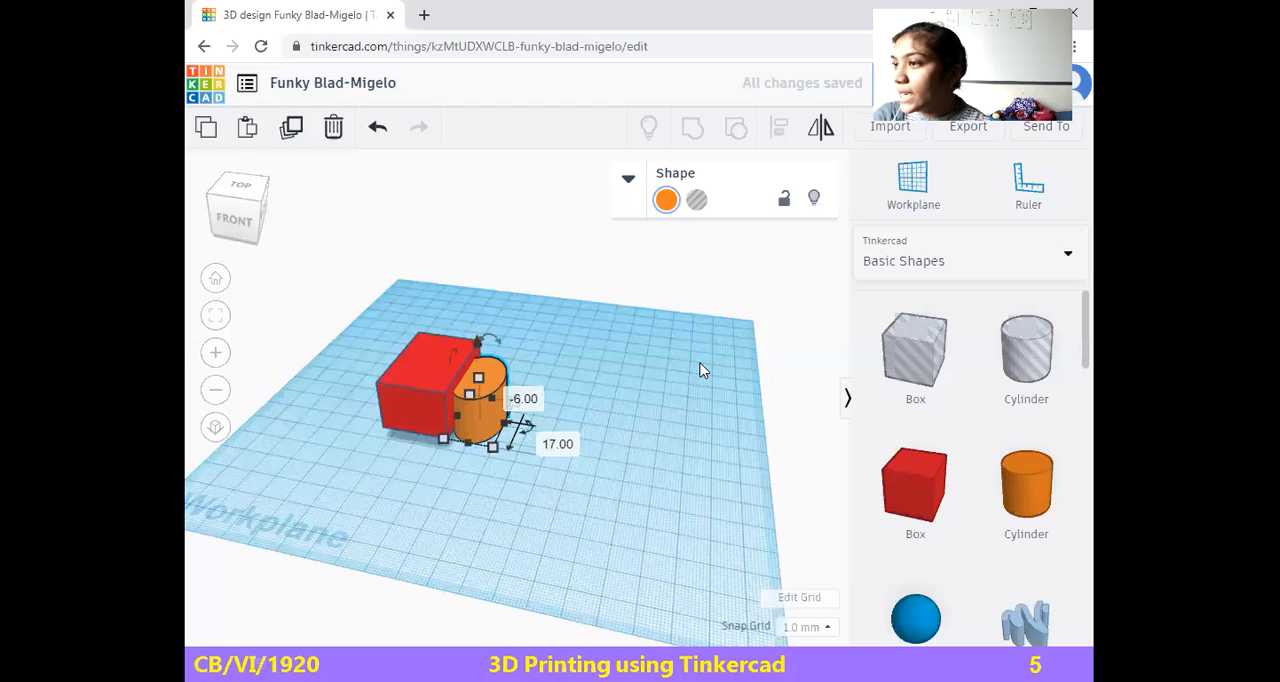
Select the red box and the orange cylinder together and group them into one shape
left_click(439, 401)
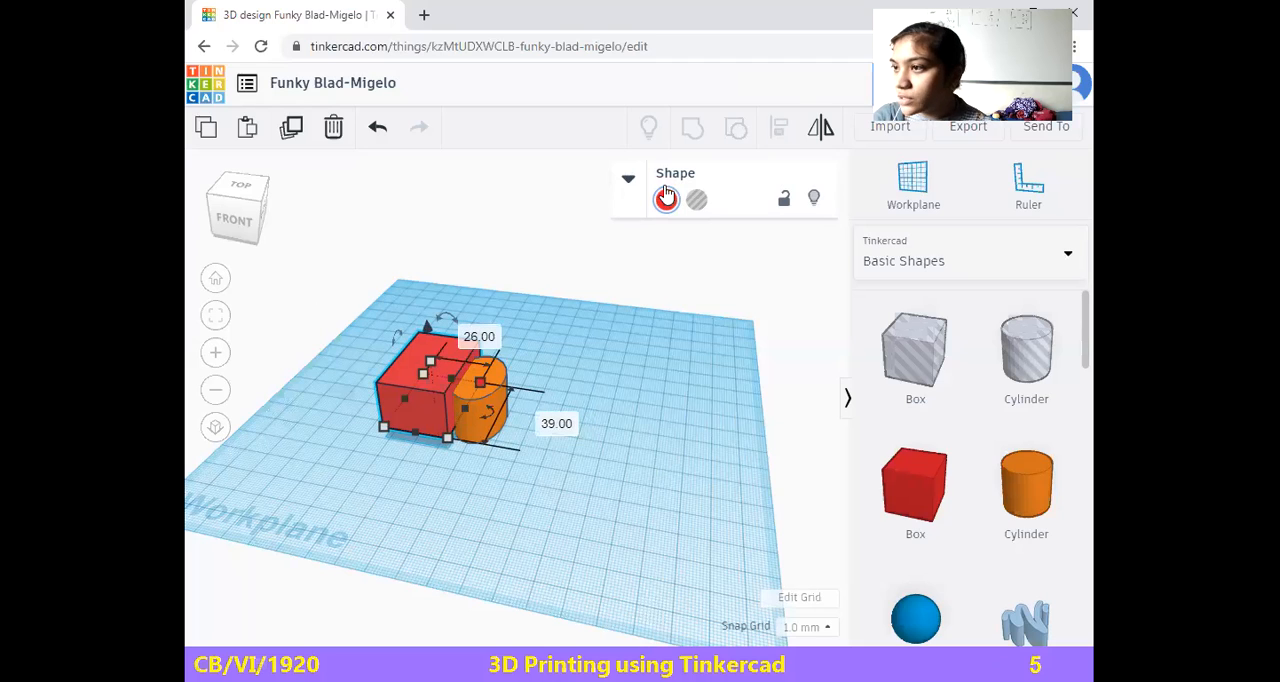
left_click(646, 383)
left_click(485, 397)
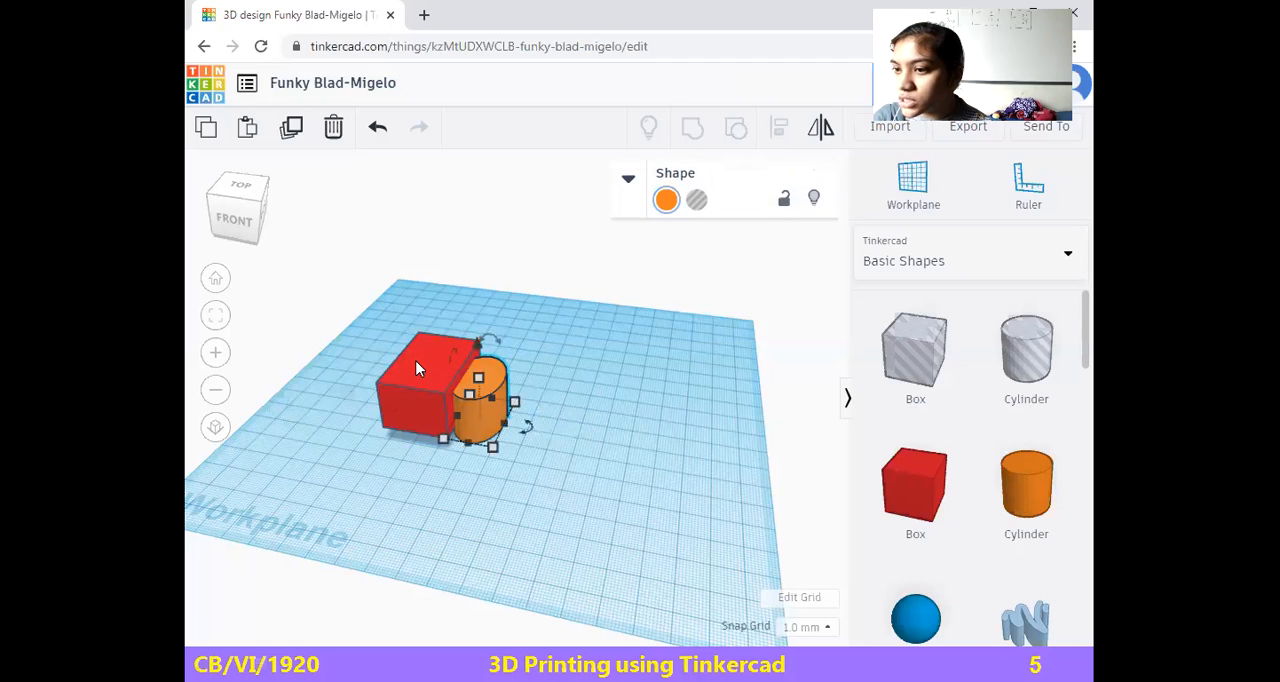
left_click(416, 361, "shift")
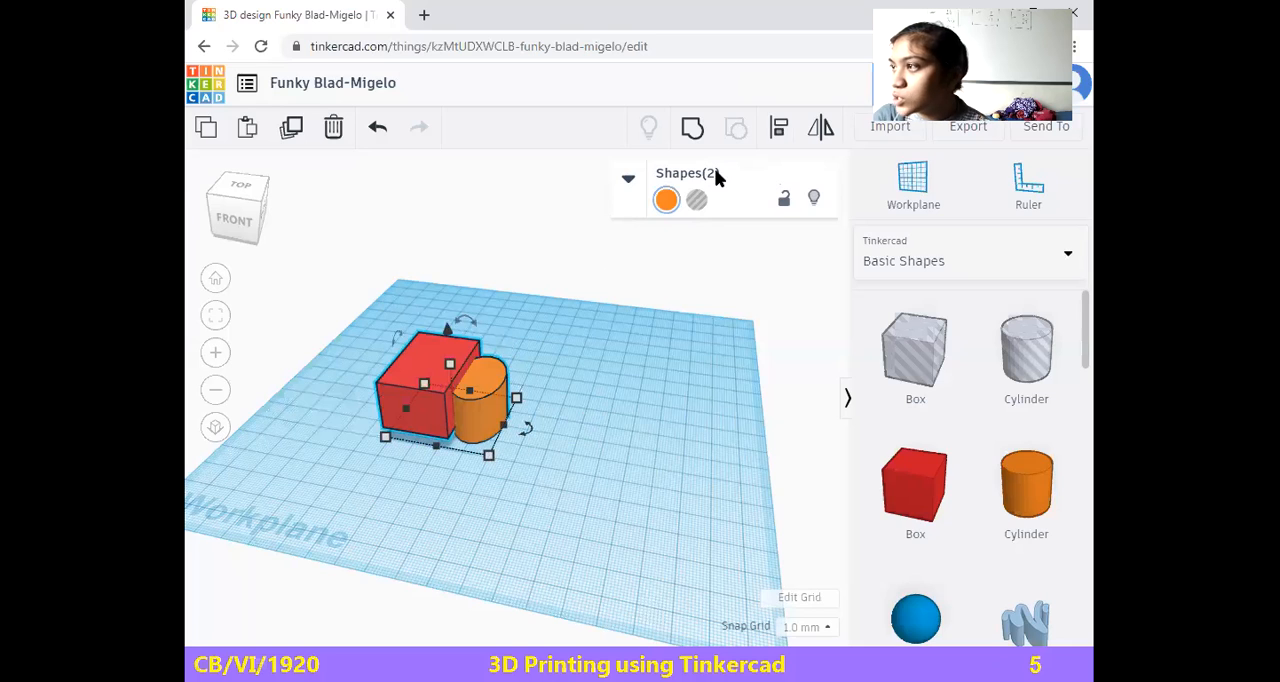
left_click(535, 402)
left_click_drag(389, 298, 520, 517)
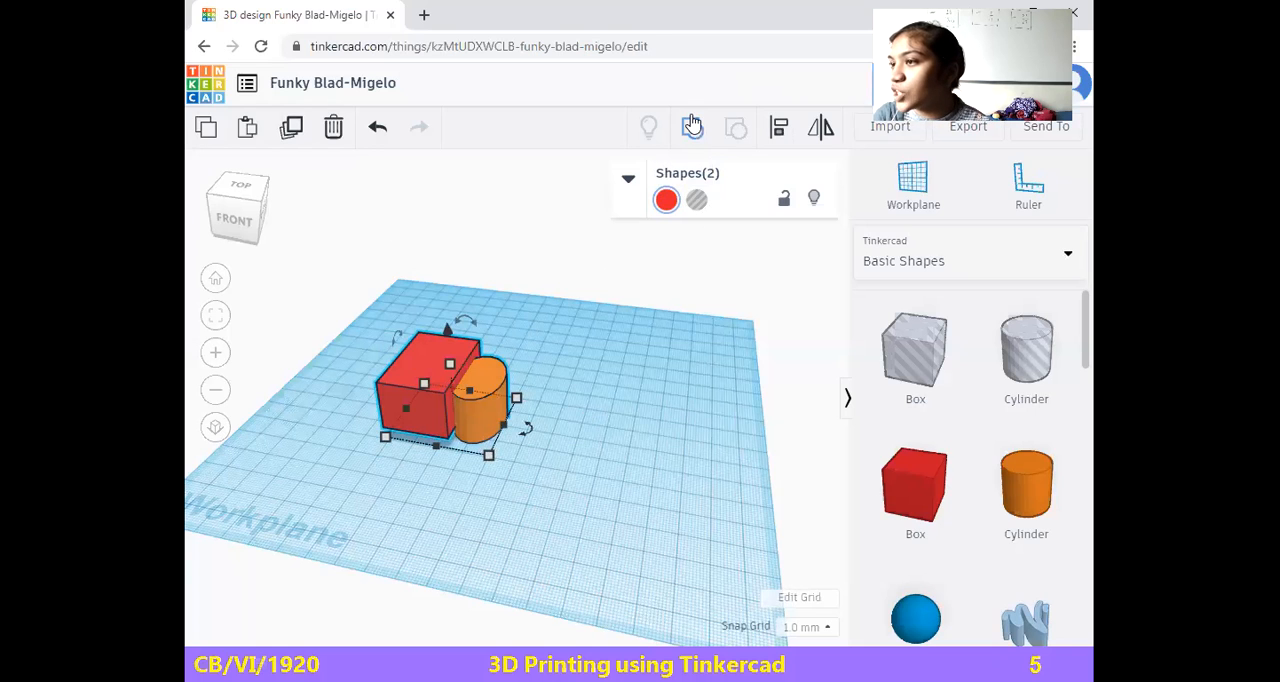
left_click(435, 453)
left_click(430, 420)
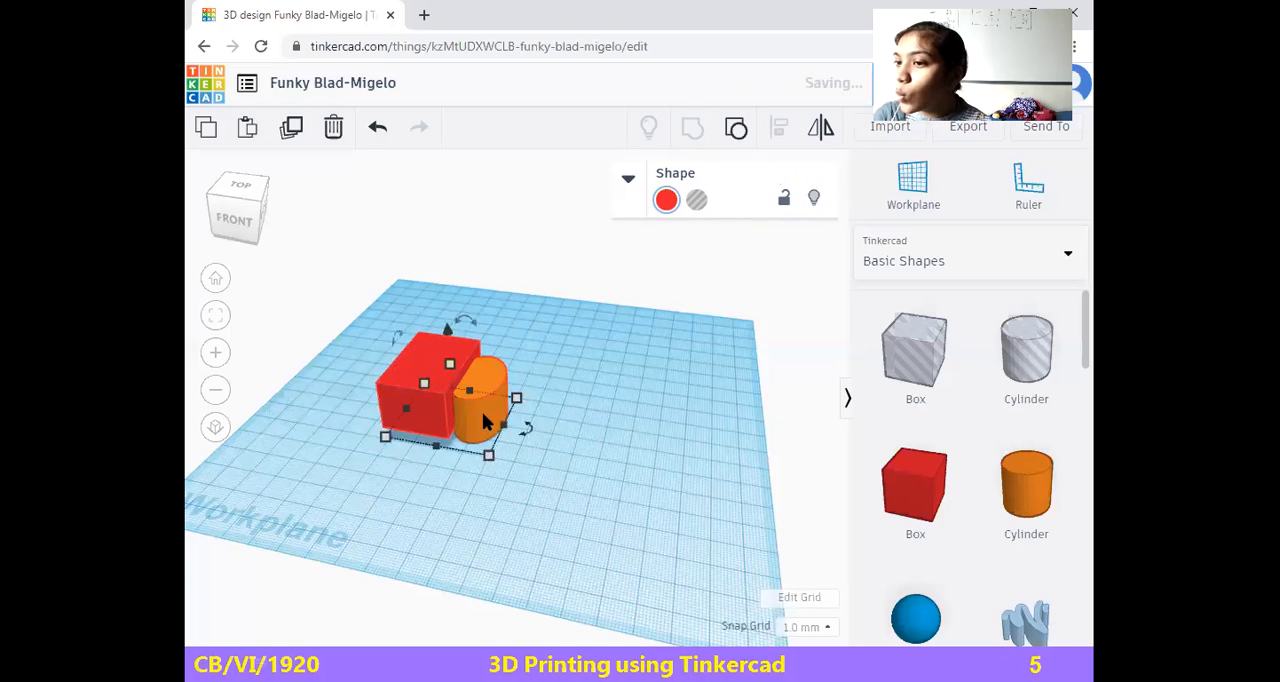
Move the grouped shape toward the left side of the workplane and ungroup it into box and cylinder
left_click(592, 416)
left_click_drag(412, 374, 373, 372)
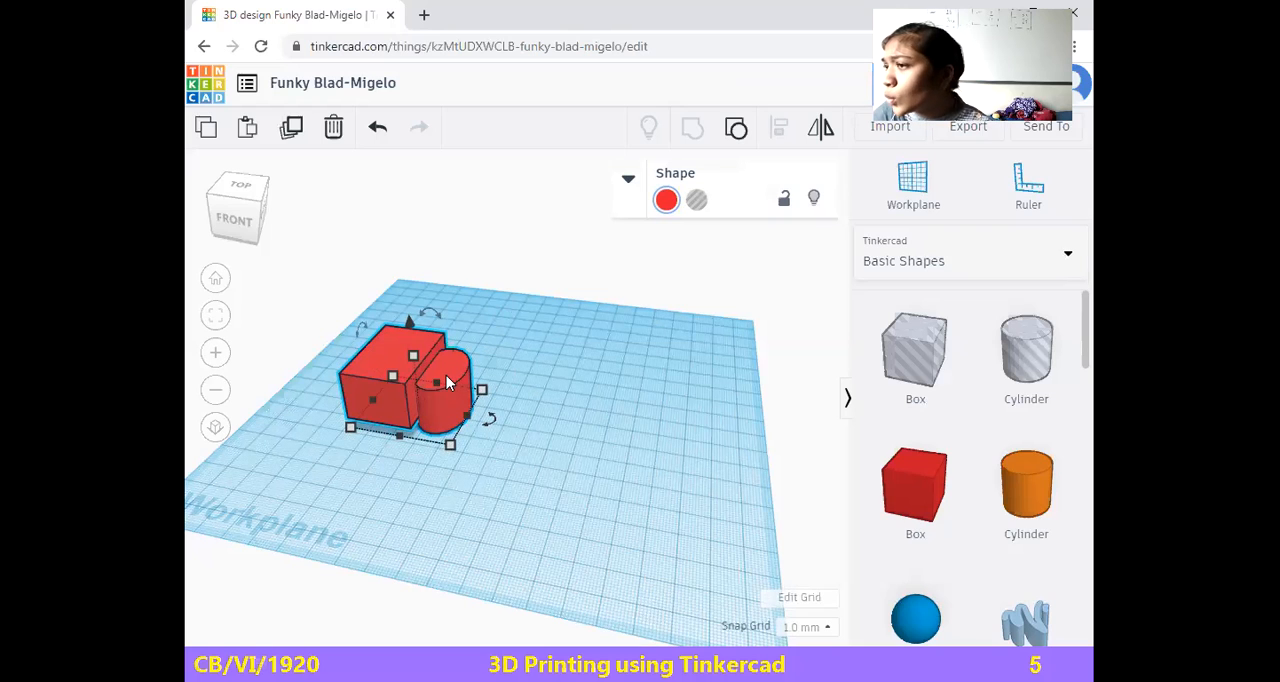
left_click(397, 375)
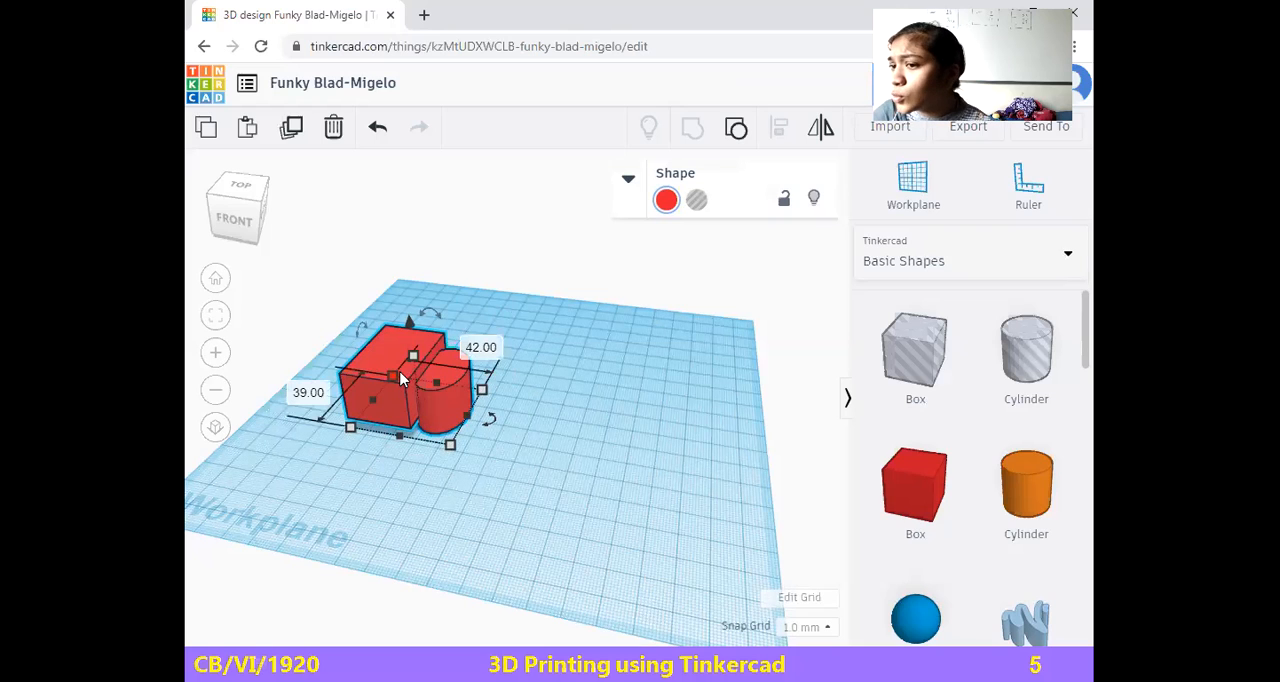
left_click(734, 125)
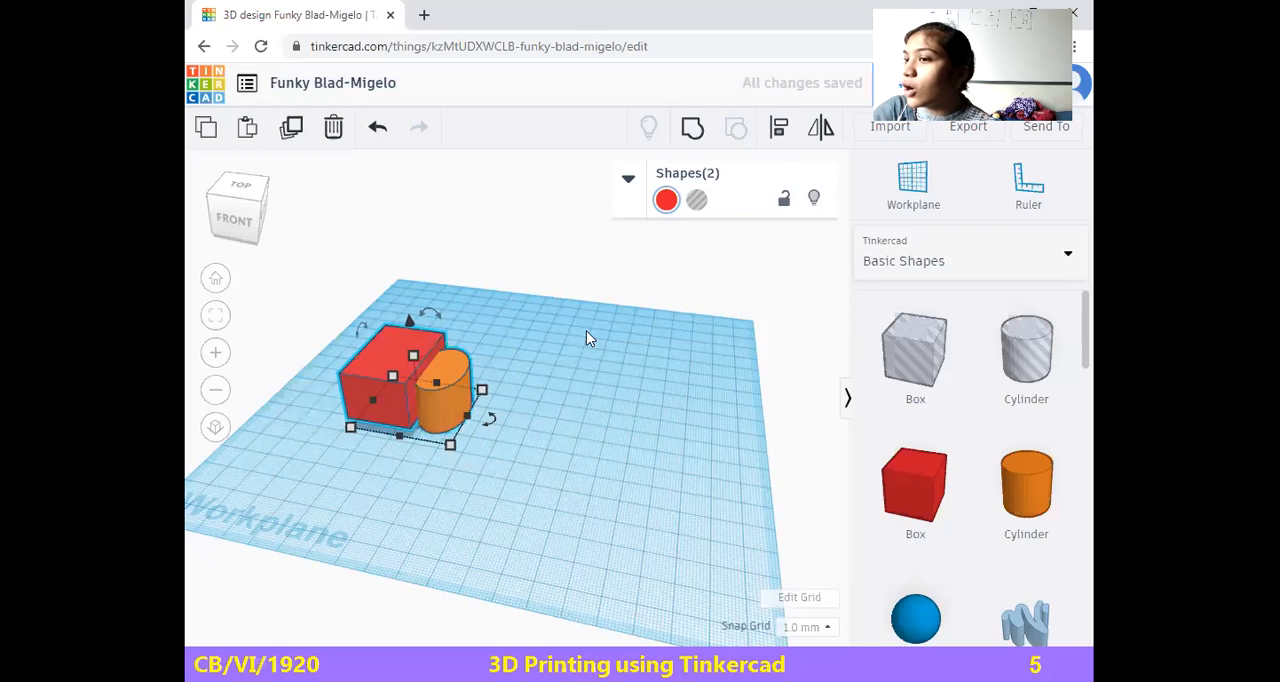
Try aligning the box and the cylinder along their left sides, and undo that alignment
left_click(779, 130)
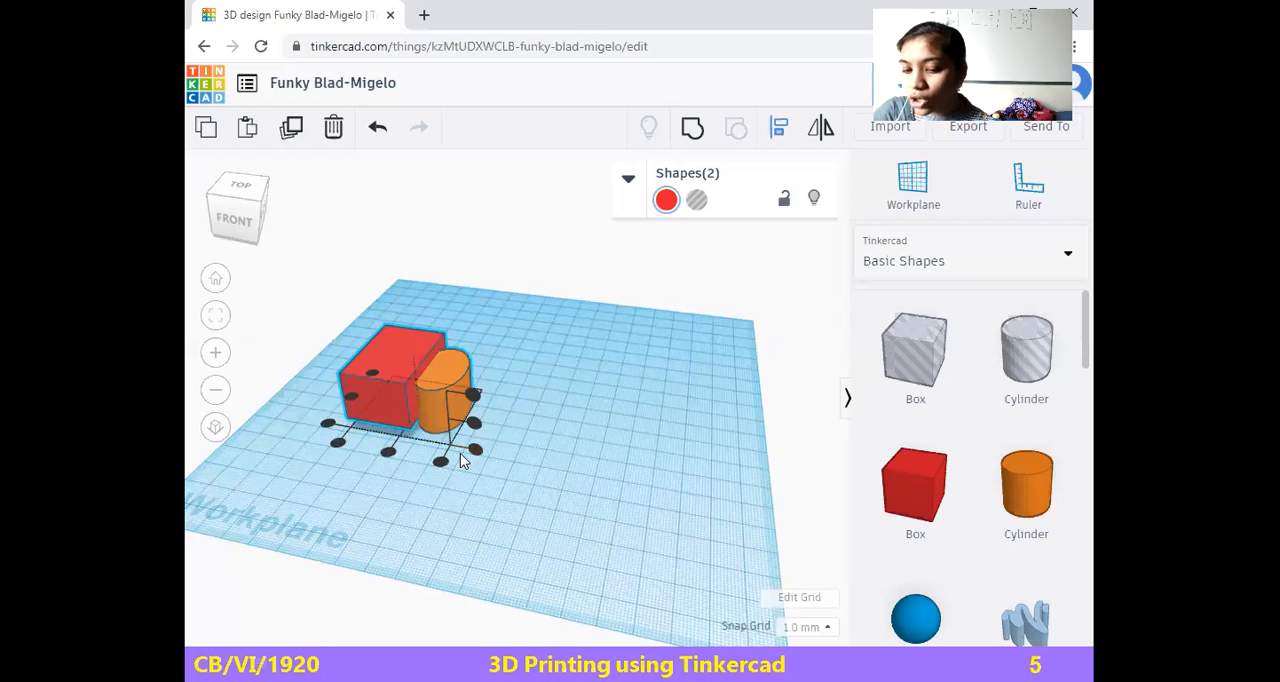
left_click(338, 442)
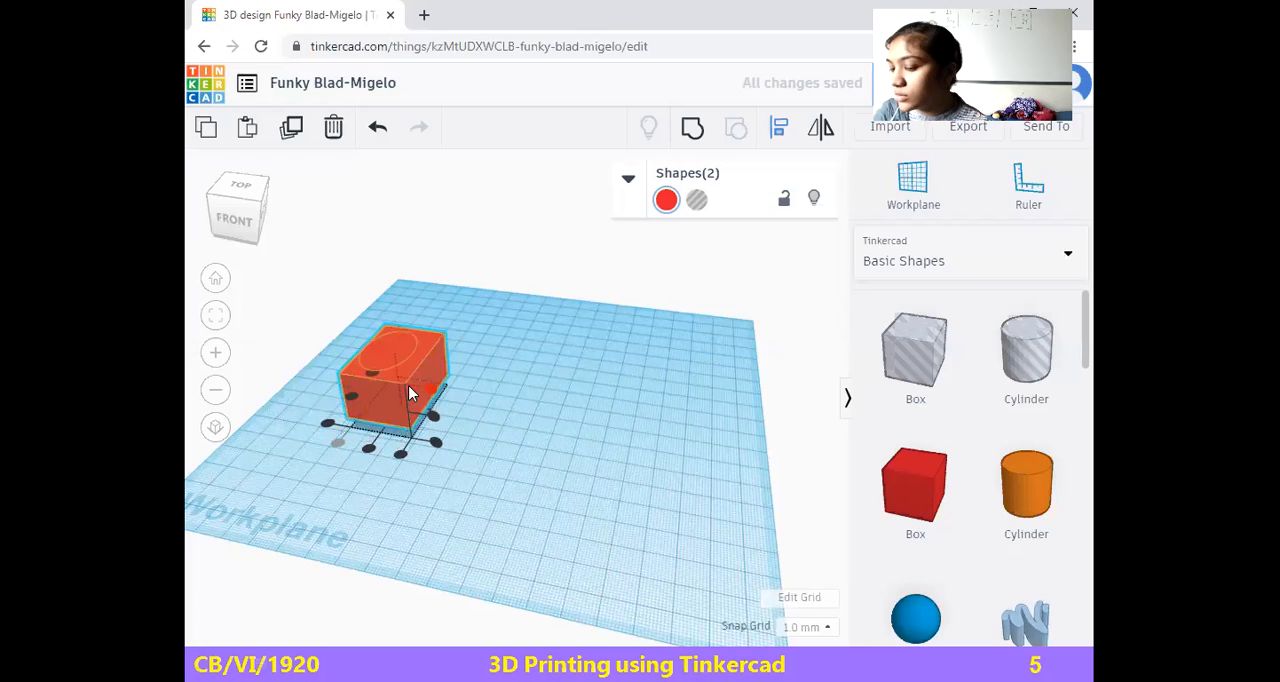
key("ctrl+z")
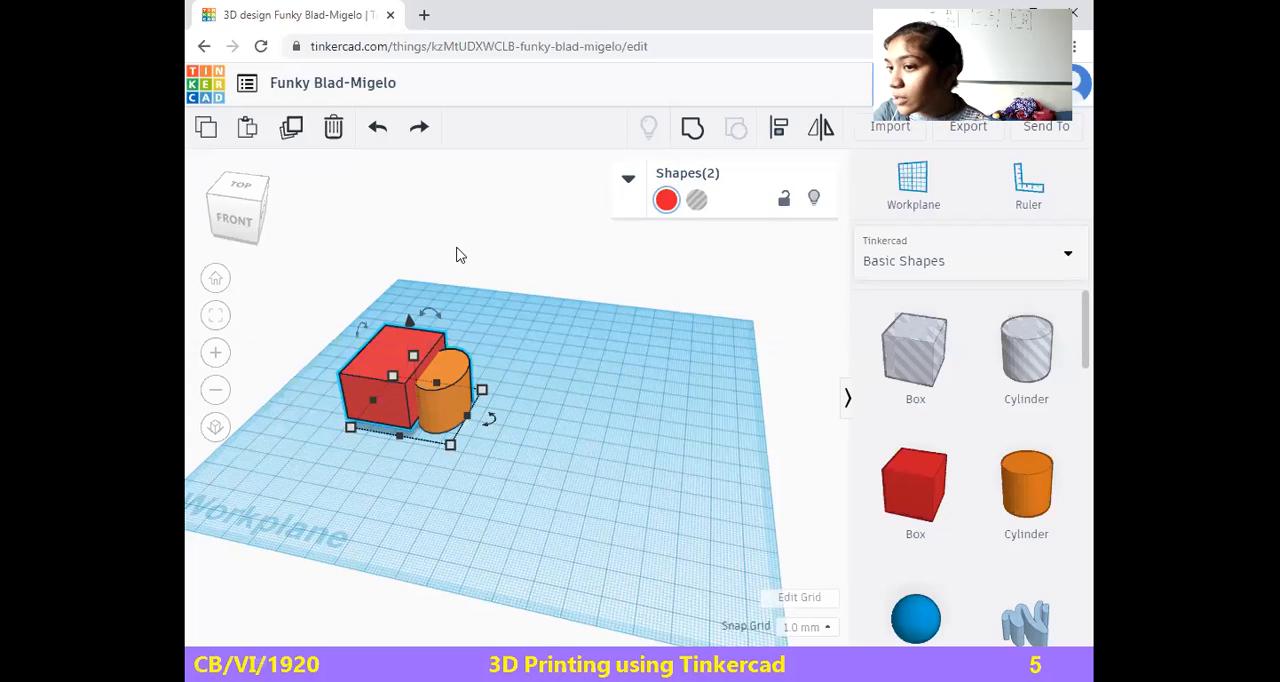
Align the box and the cylinder on their width centres, their front sides and their bottoms
left_click(779, 131)
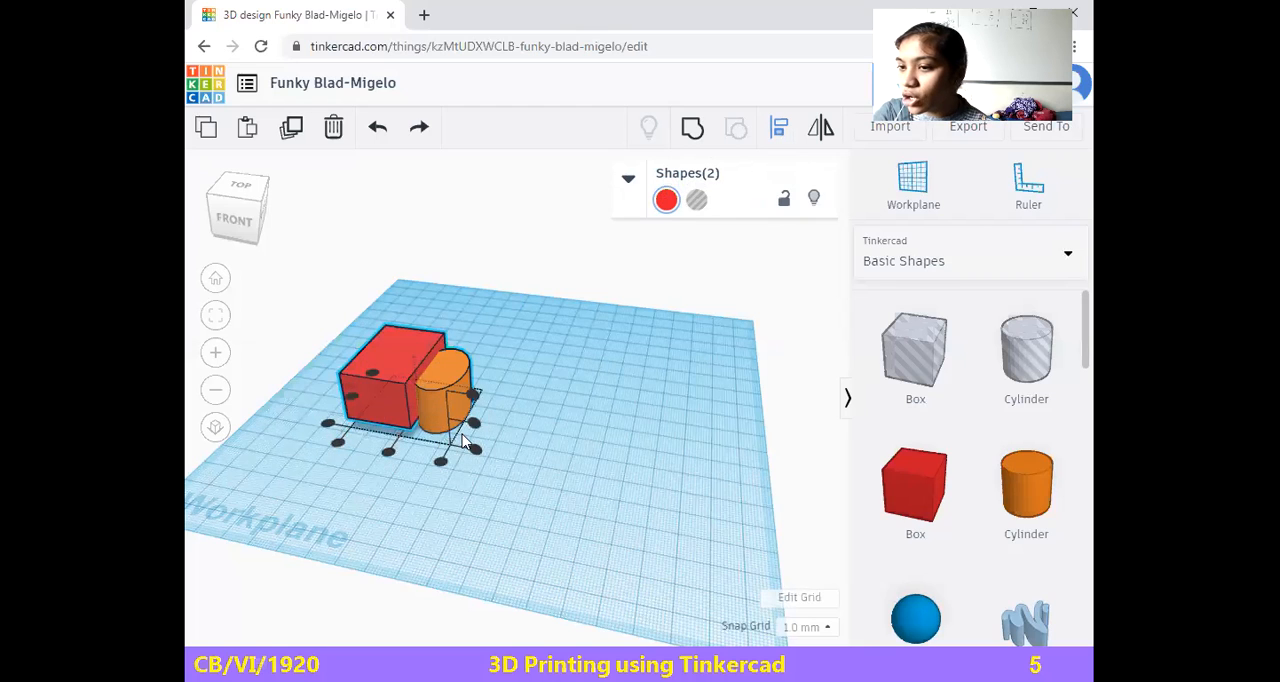
left_click(389, 453)
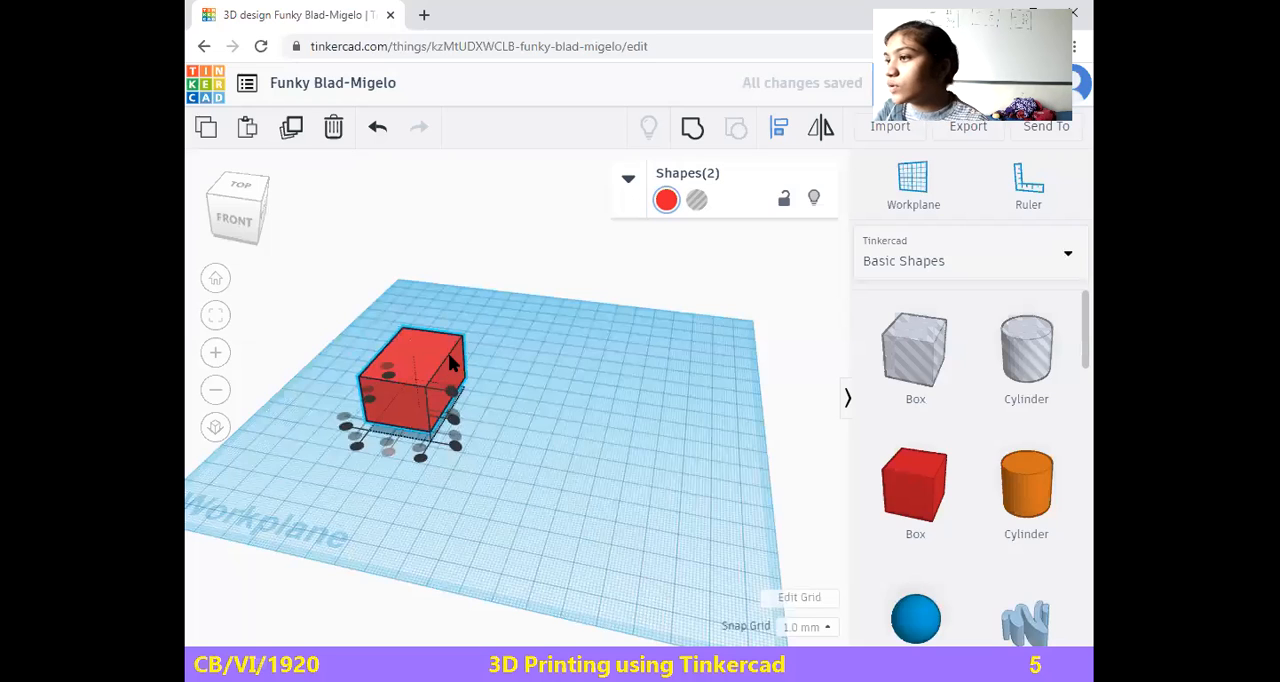
left_click(348, 427)
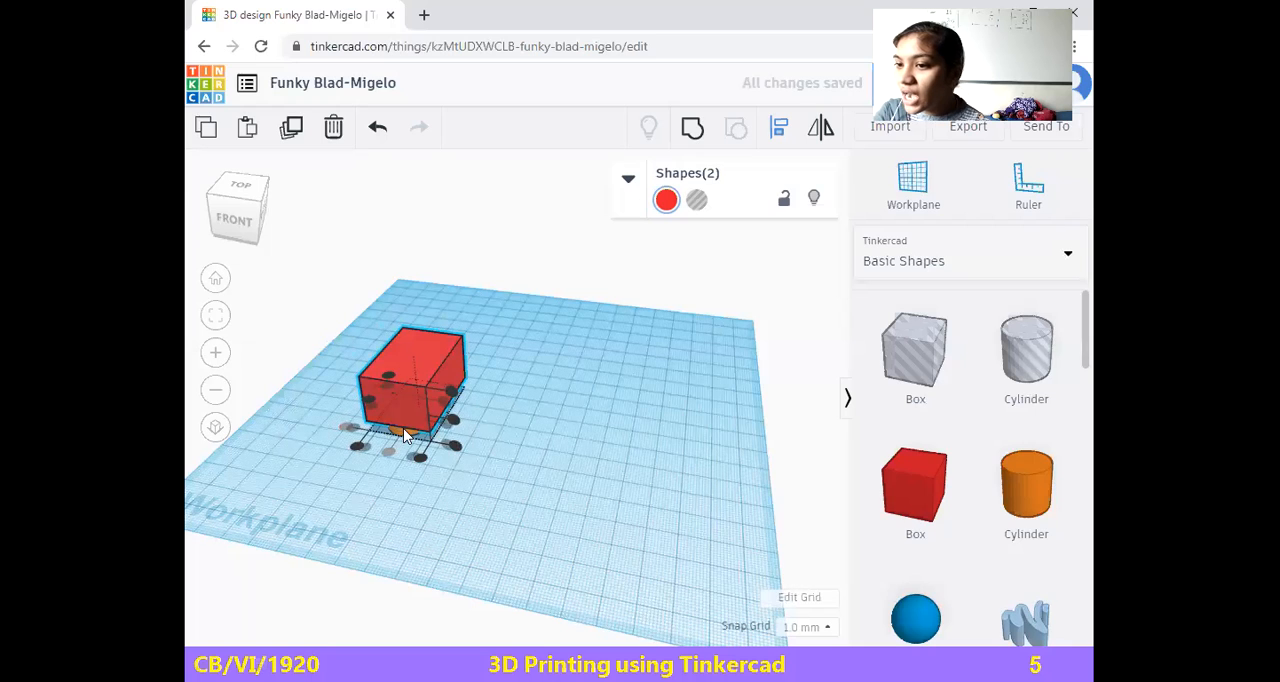
left_click(455, 449)
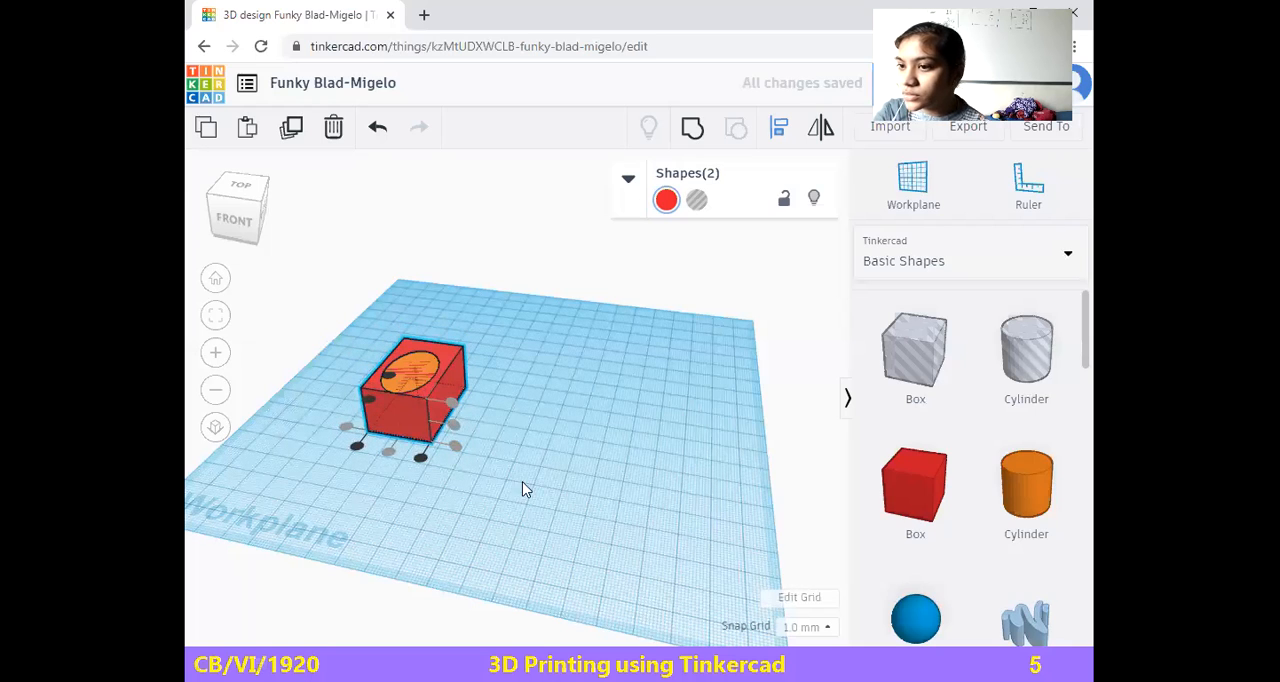
left_click(448, 484)
Shift the red box by 2 mm and group it with the cylinder inside it
mouse_move(409, 373)
left_mouse_down()
mouse_move(488, 383)
mouse_move(436, 381)
mouse_move(396, 357)
mouse_move(409, 370)
left_mouse_up()
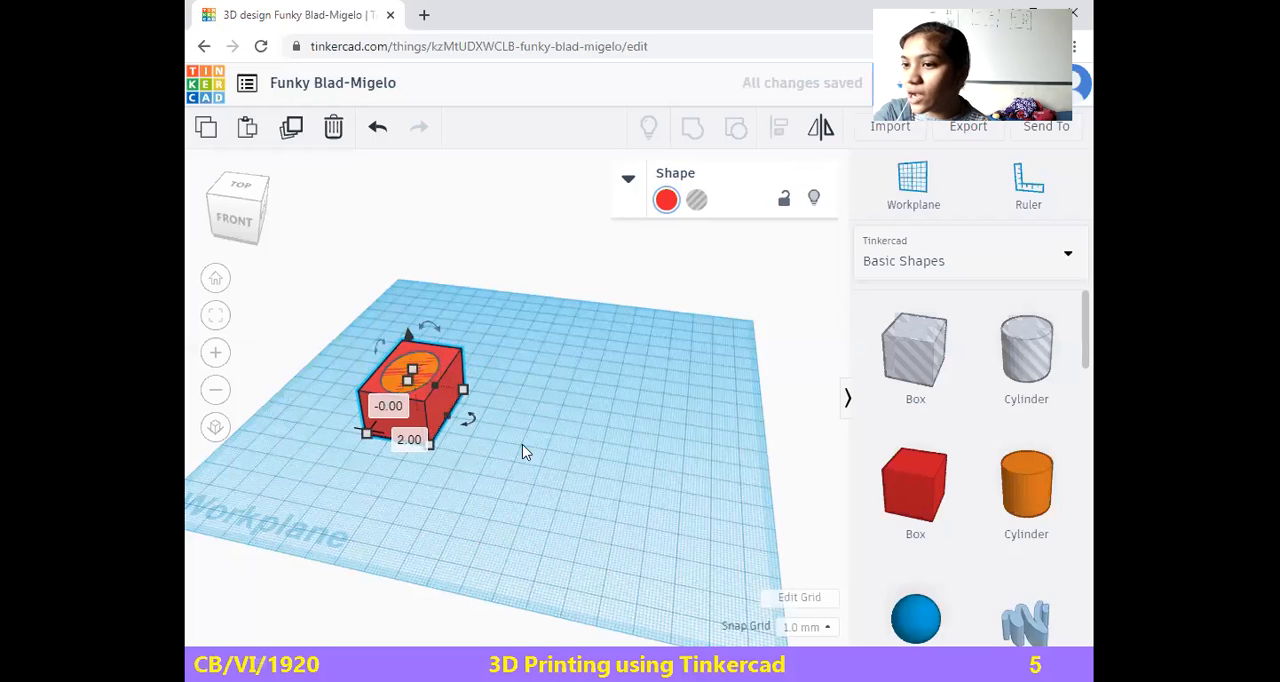
left_click(331, 303)
left_click_drag(351, 300, 487, 487)
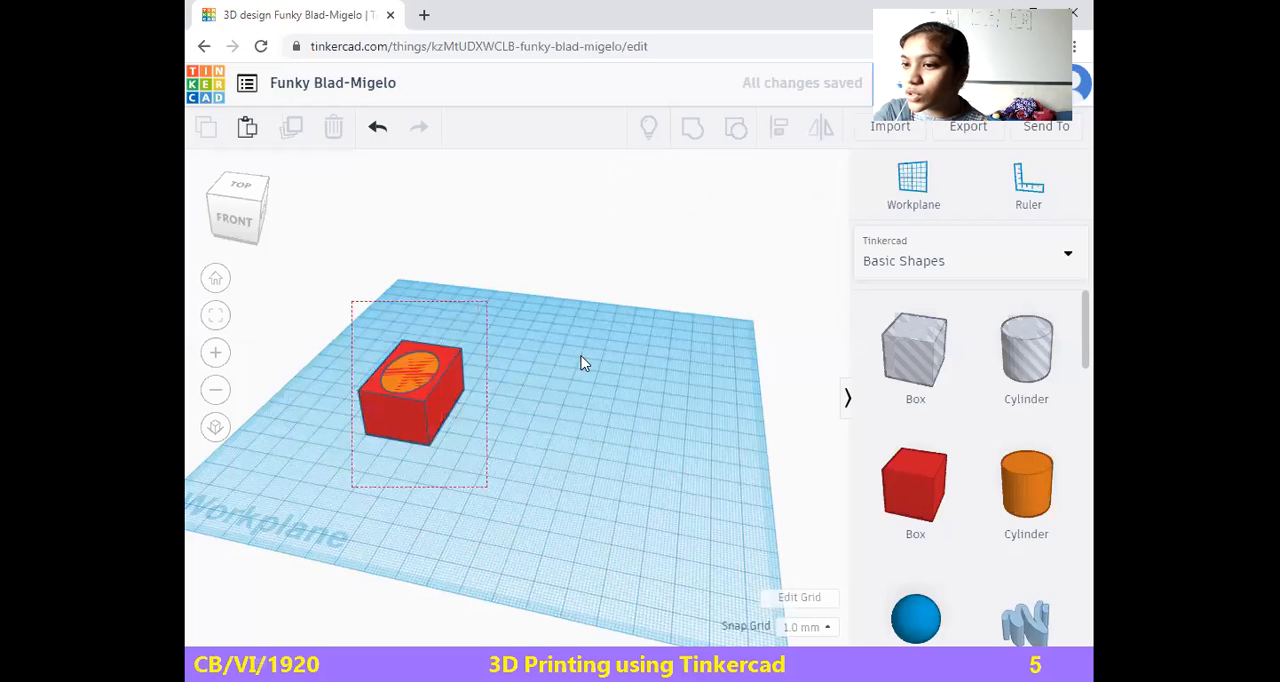
key("ctrl+g")
left_click(410, 397)
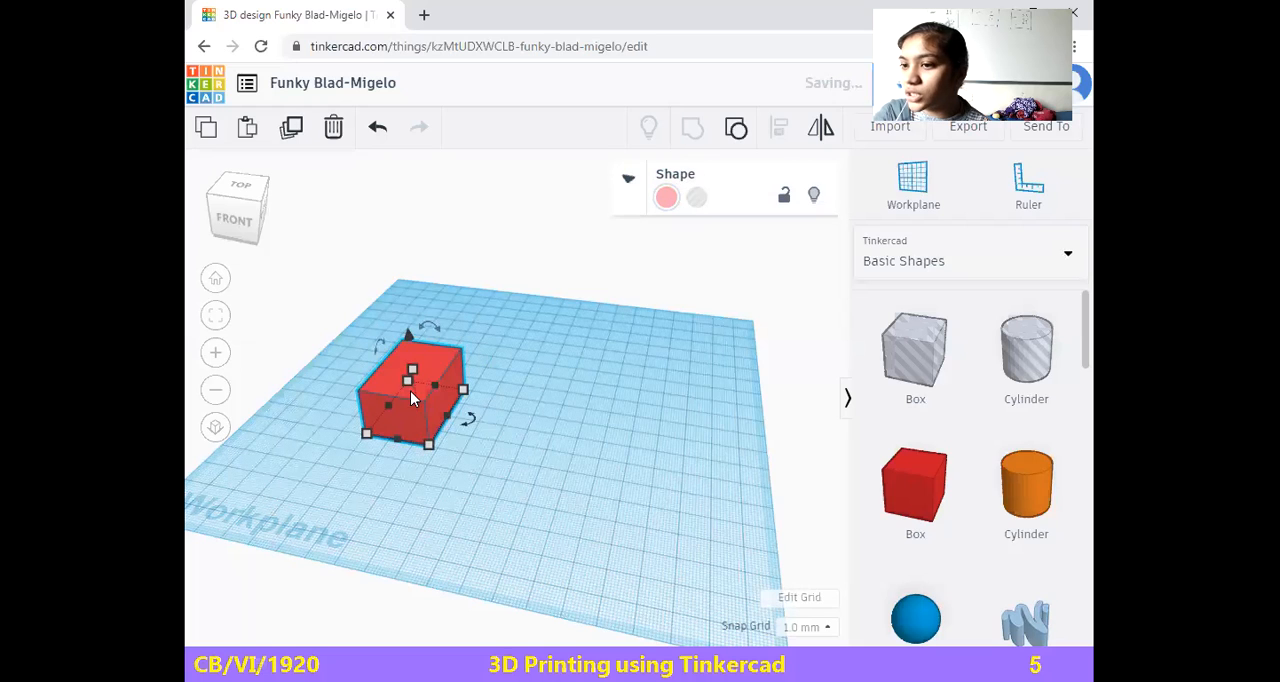
Move the grouped shape 60 mm to the right and 7 mm toward the front, and turn it into a hole
left_click_drag(425, 374, 580, 395)
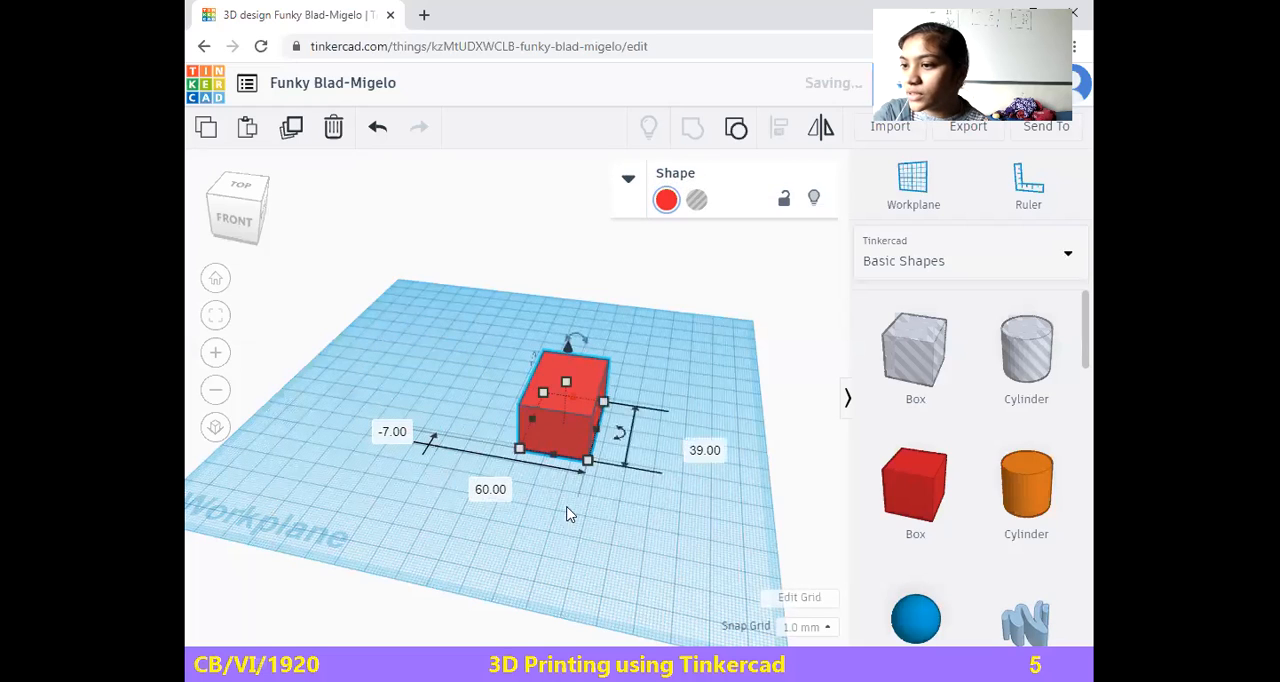
left_click(697, 199)
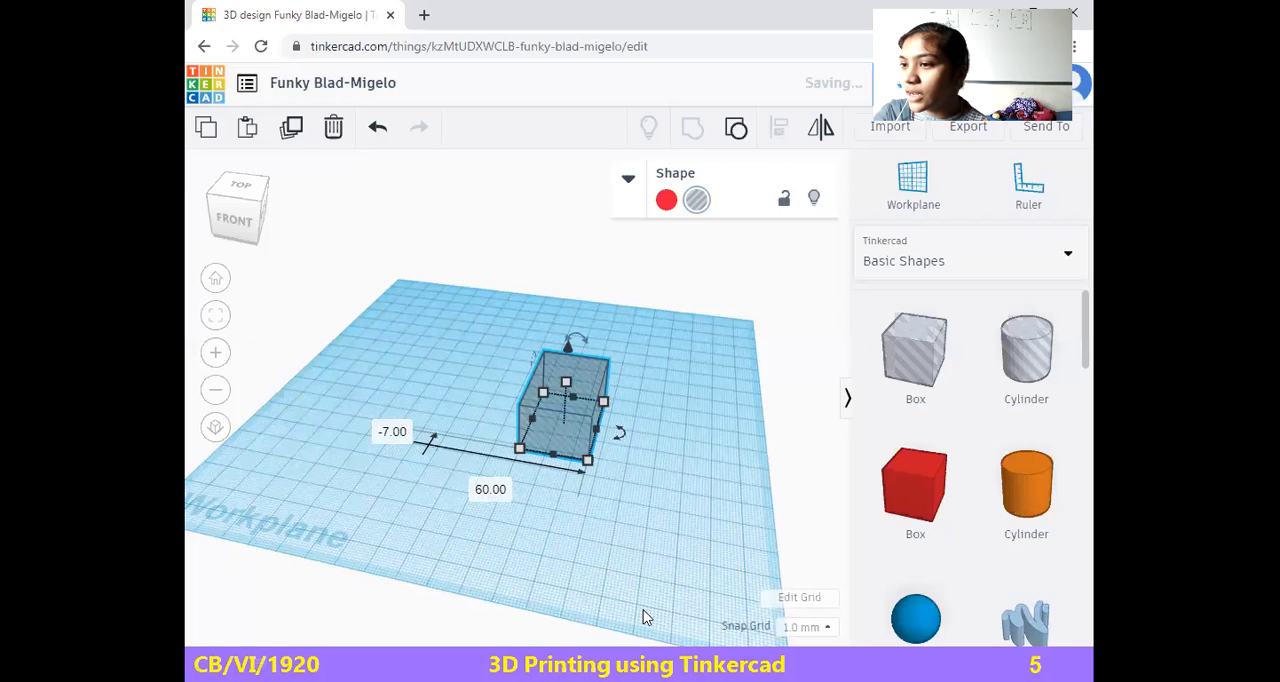
Undo turning the grouped shape into a hole, and delete the shape from the workplane
key("ctrl+z")
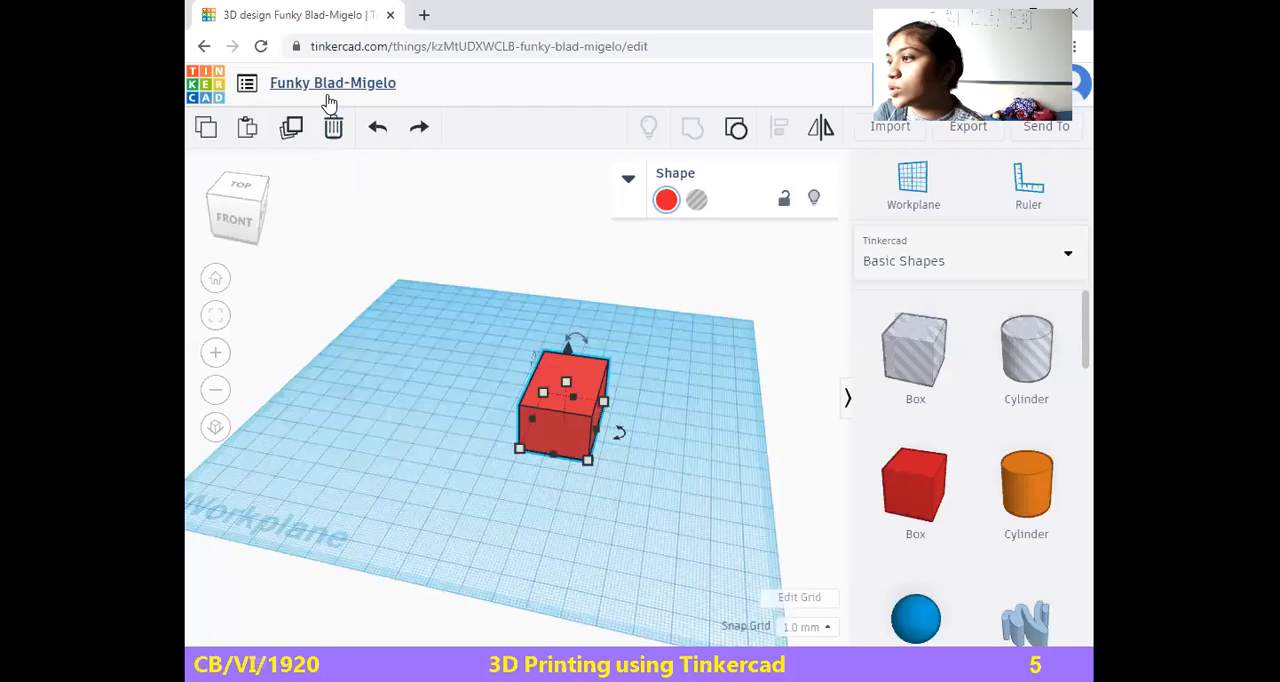
left_click(334, 132)
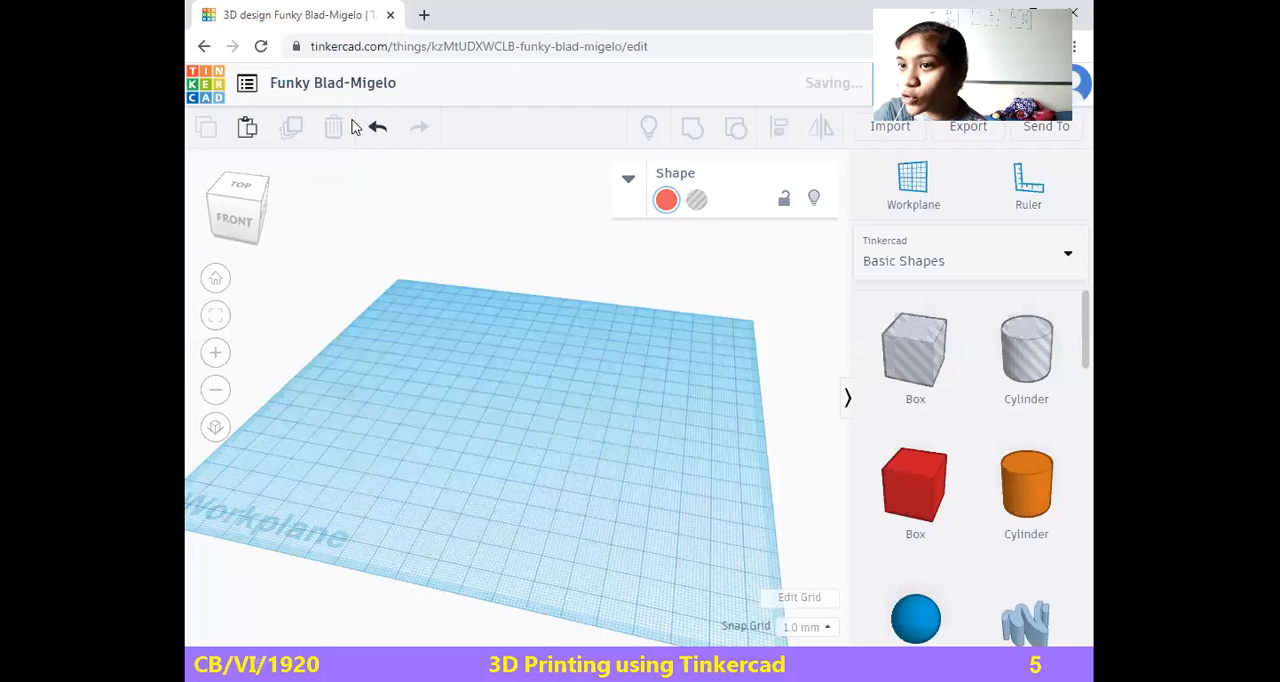
left_click(216, 279)
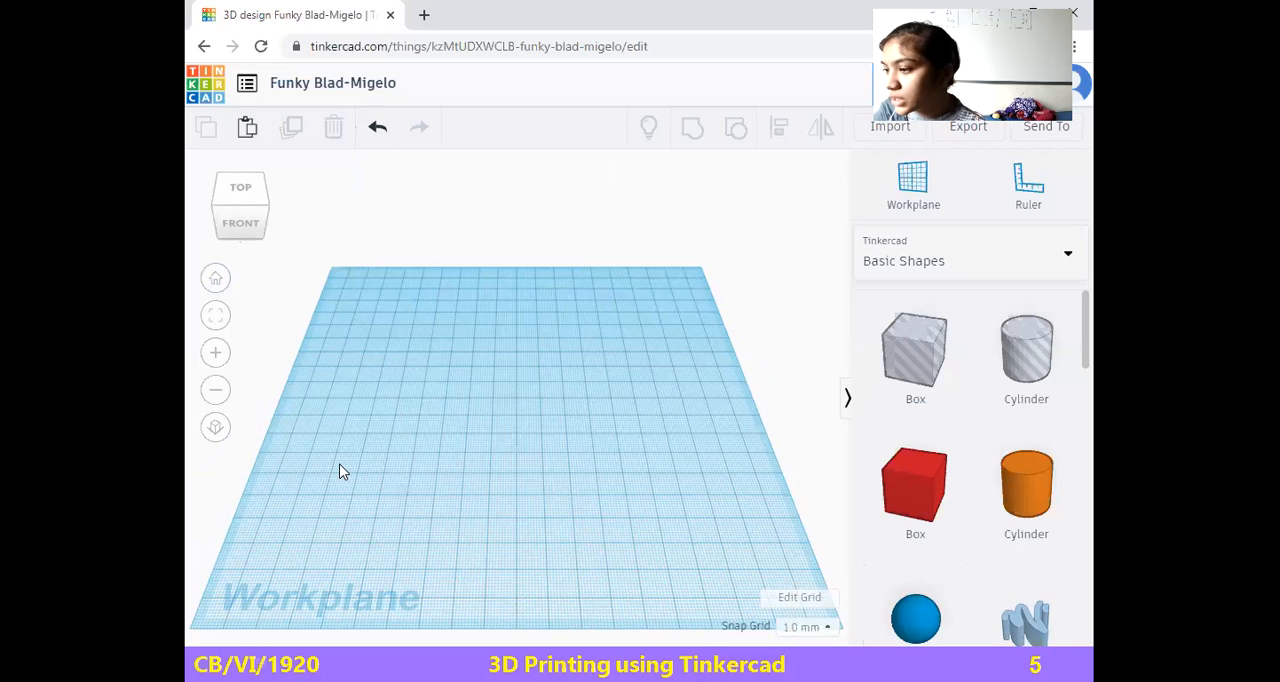
Place a sphere on the workplane and stretch it into an ellipsoid about 19 mm high
left_click_drag(915, 618, 540, 511)
left_click(514, 402)
left_click_drag(538, 405, 570, 410)
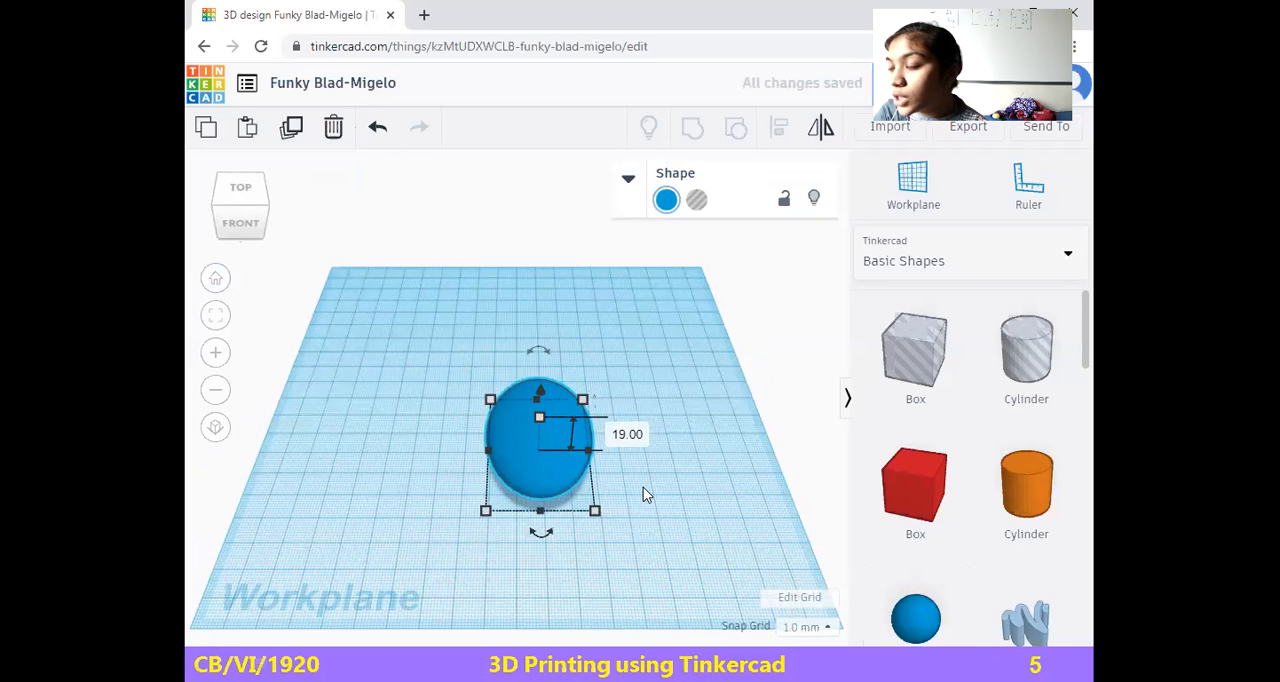
left_click(620, 498)
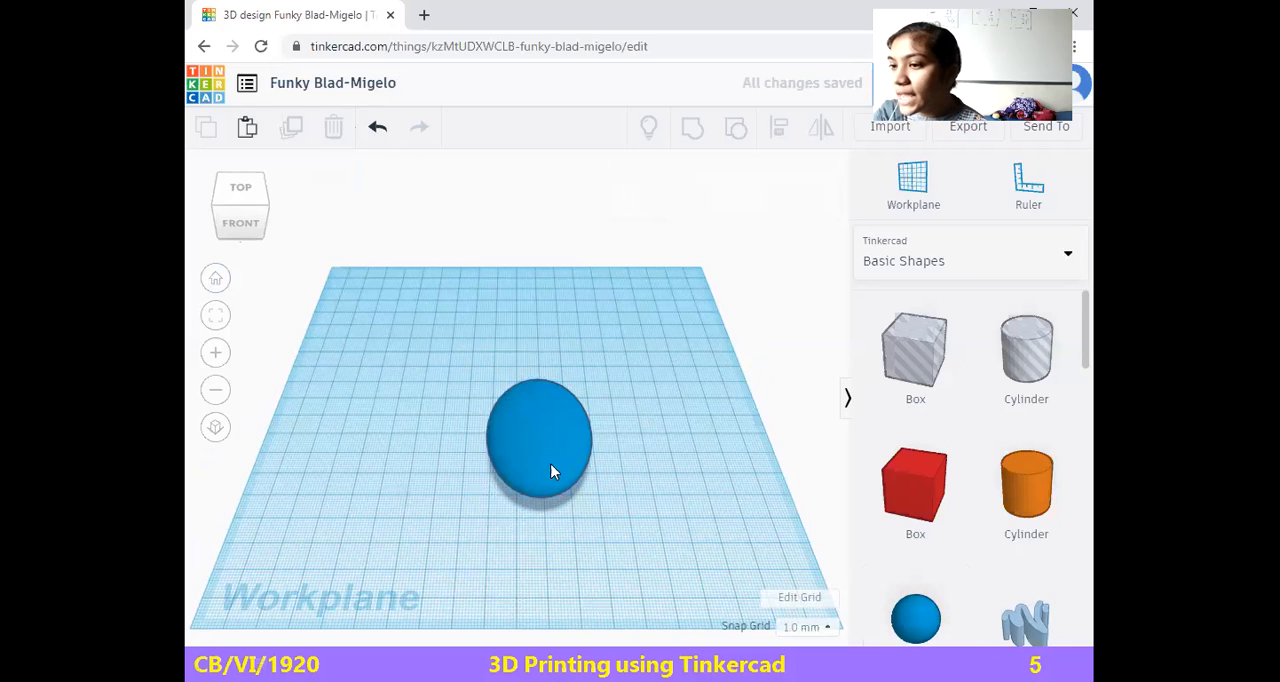
Place a smaller duplicate of the blue sphere at the workplane's back and recolor it light violet-blue
left_click(529, 426)
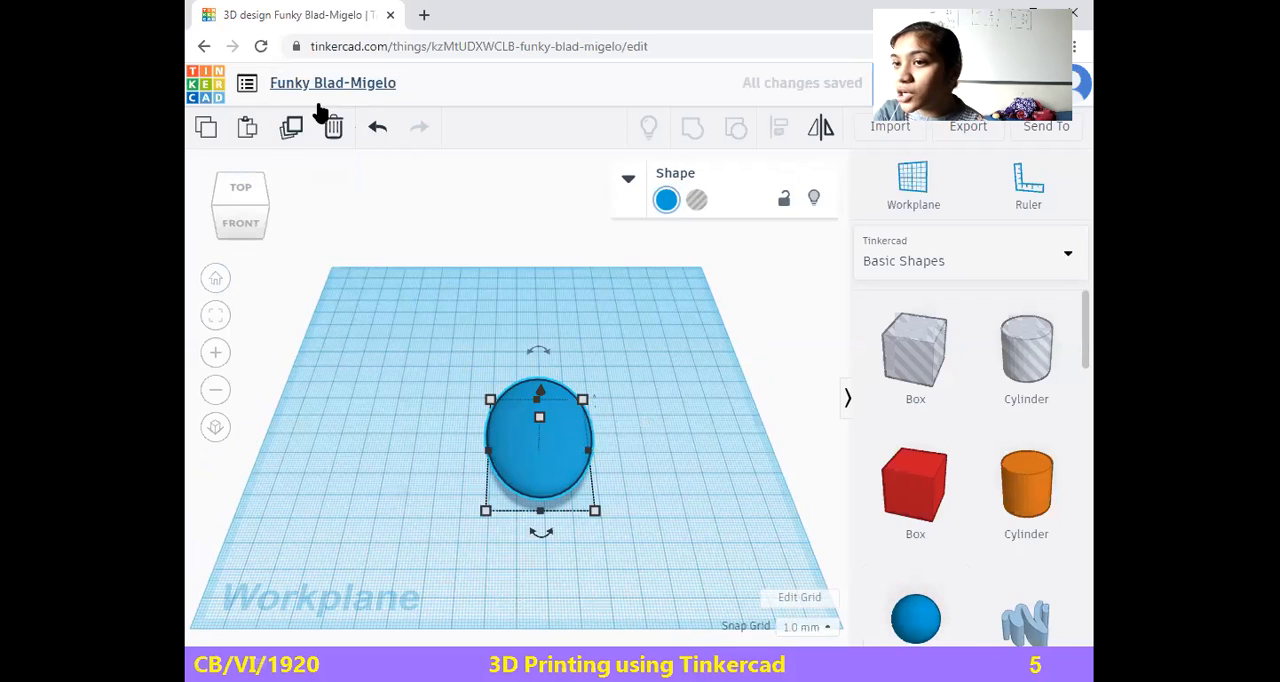
left_click(291, 128)
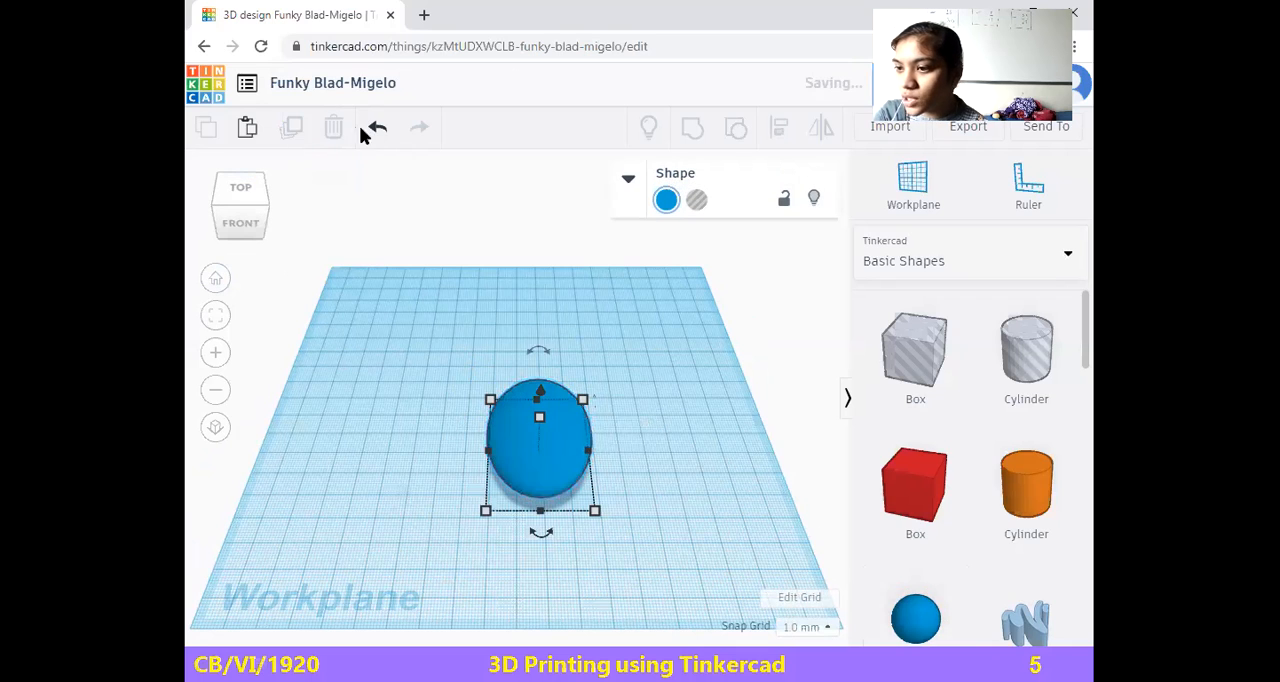
left_click_drag(533, 444, 623, 341)
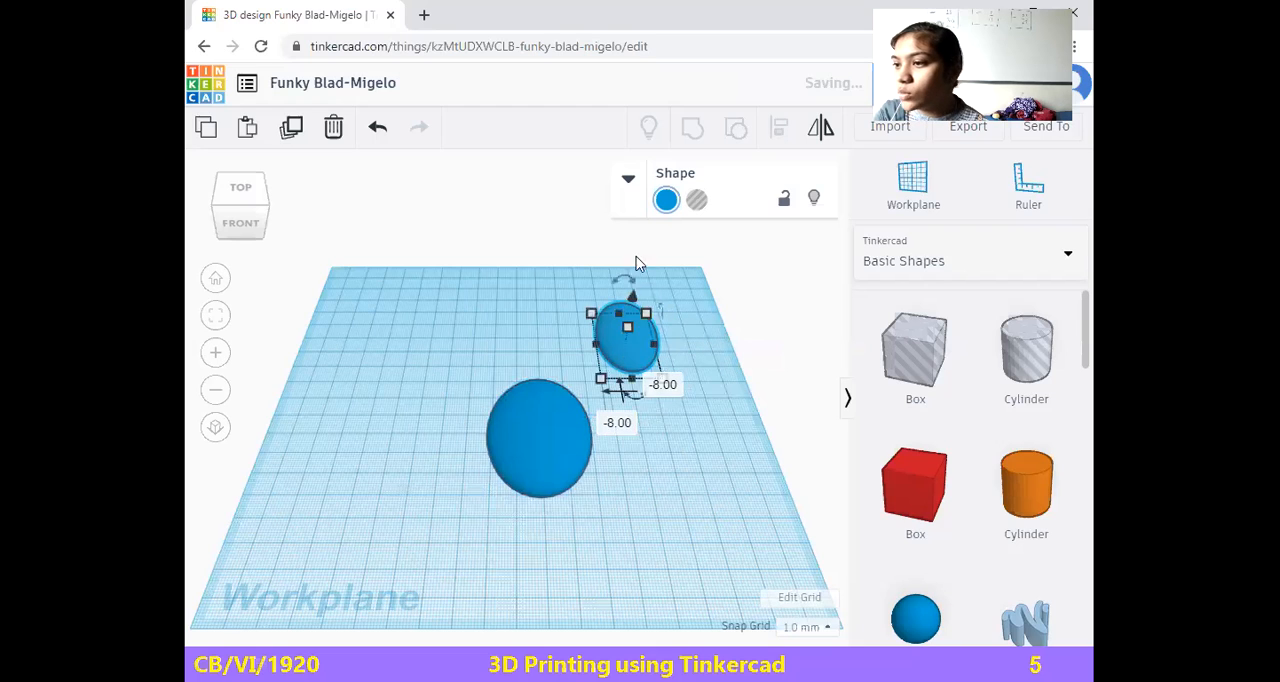
left_click(670, 199)
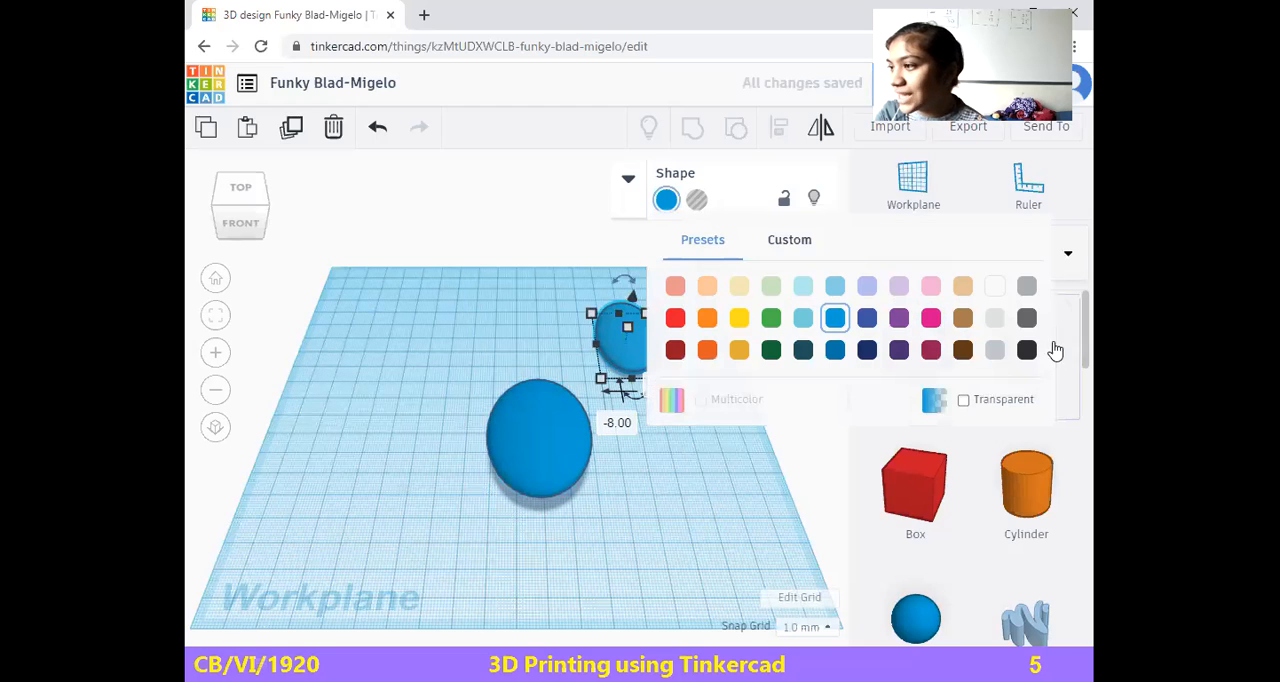
left_click(865, 292)
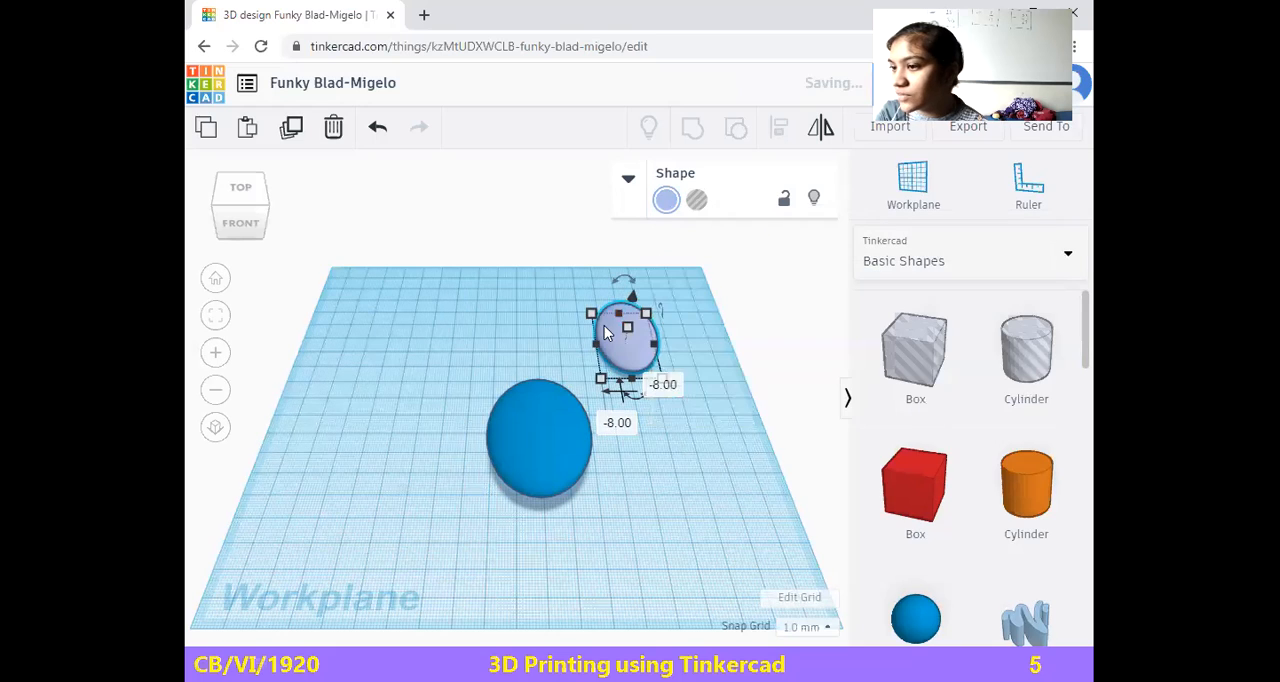
left_click(673, 437)
Shorten the light violet sphere to about 24 mm and move it beside the front of the blue one
left_click_drag(623, 336, 706, 525)
mouse_move(600, 553)
left_mouse_down()
mouse_move(626, 558)
mouse_move(612, 556)
left_mouse_up()
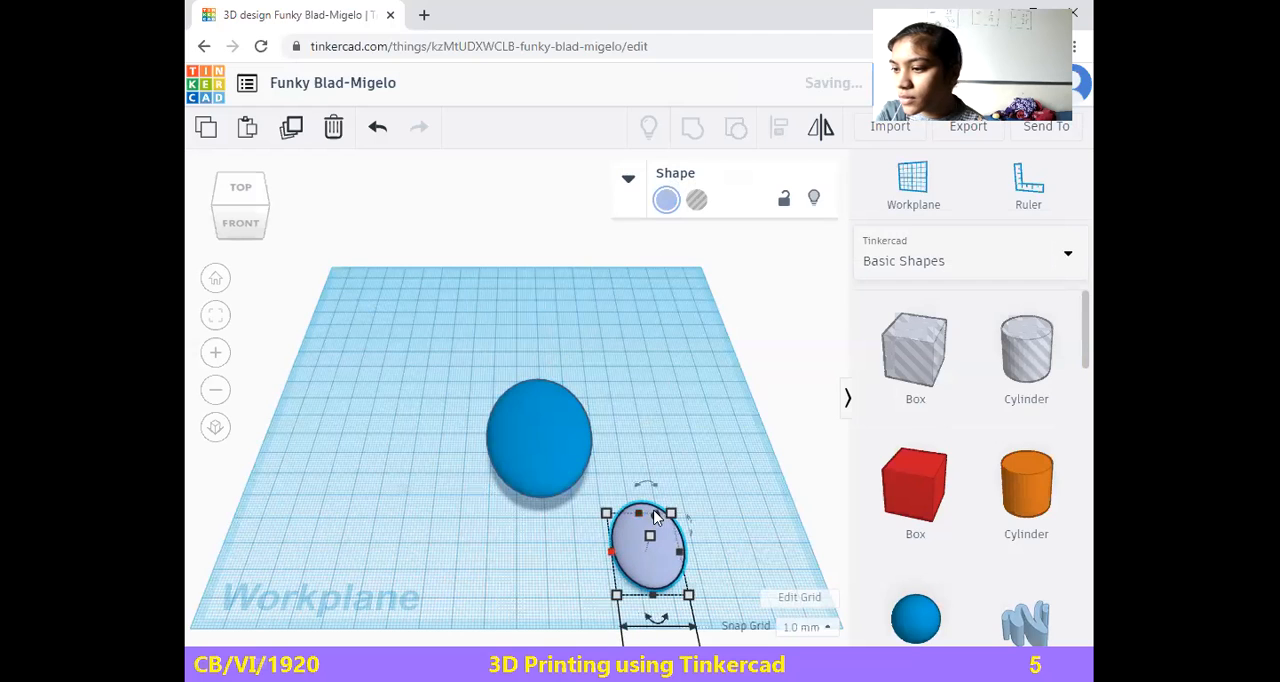
left_click_drag(656, 516, 656, 531)
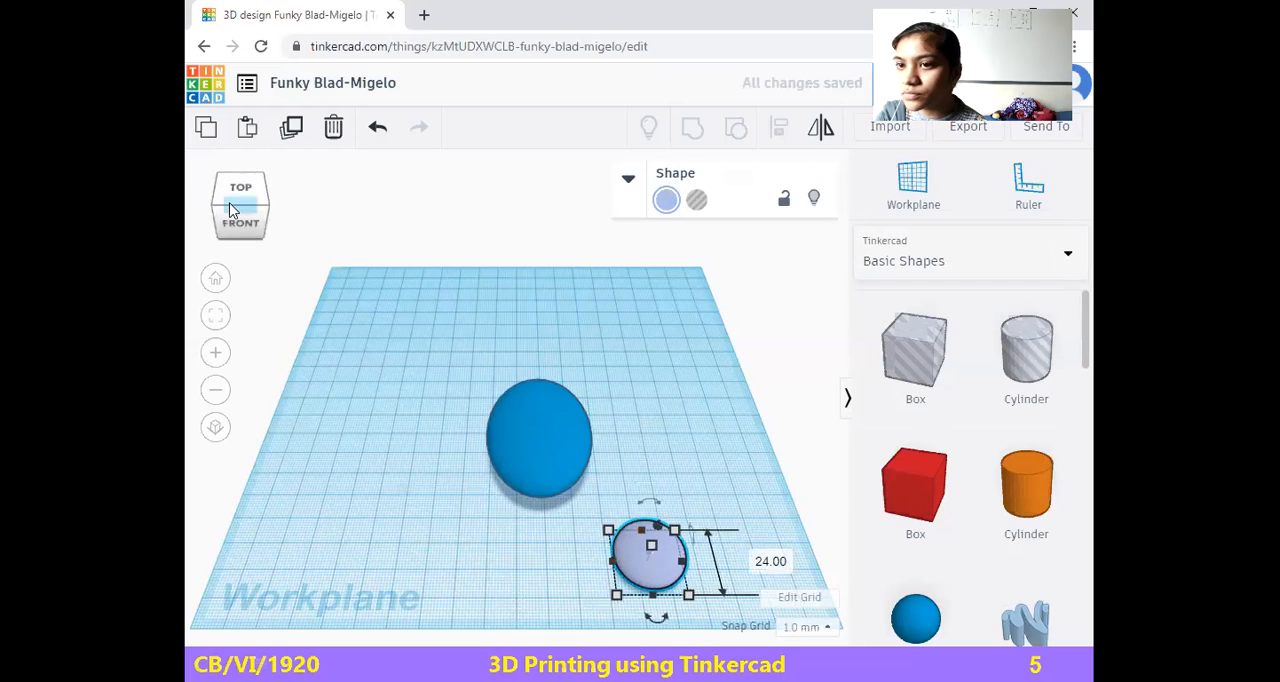
left_click_drag(238, 212, 423, 430)
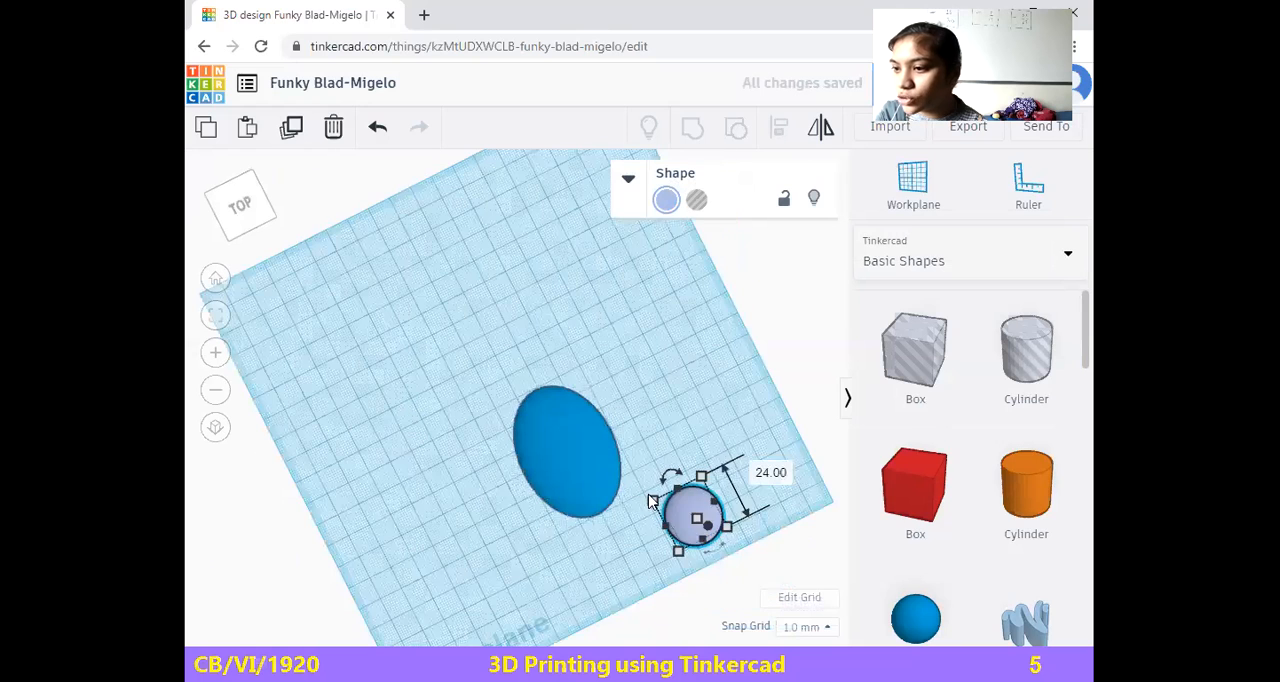
left_click_drag(683, 521, 617, 497)
Increase the blue sphere's height to about 41 mm
mouse_move(253, 224)
left_mouse_down()
mouse_move(252, 200)
mouse_move(250, 220)
left_mouse_up()
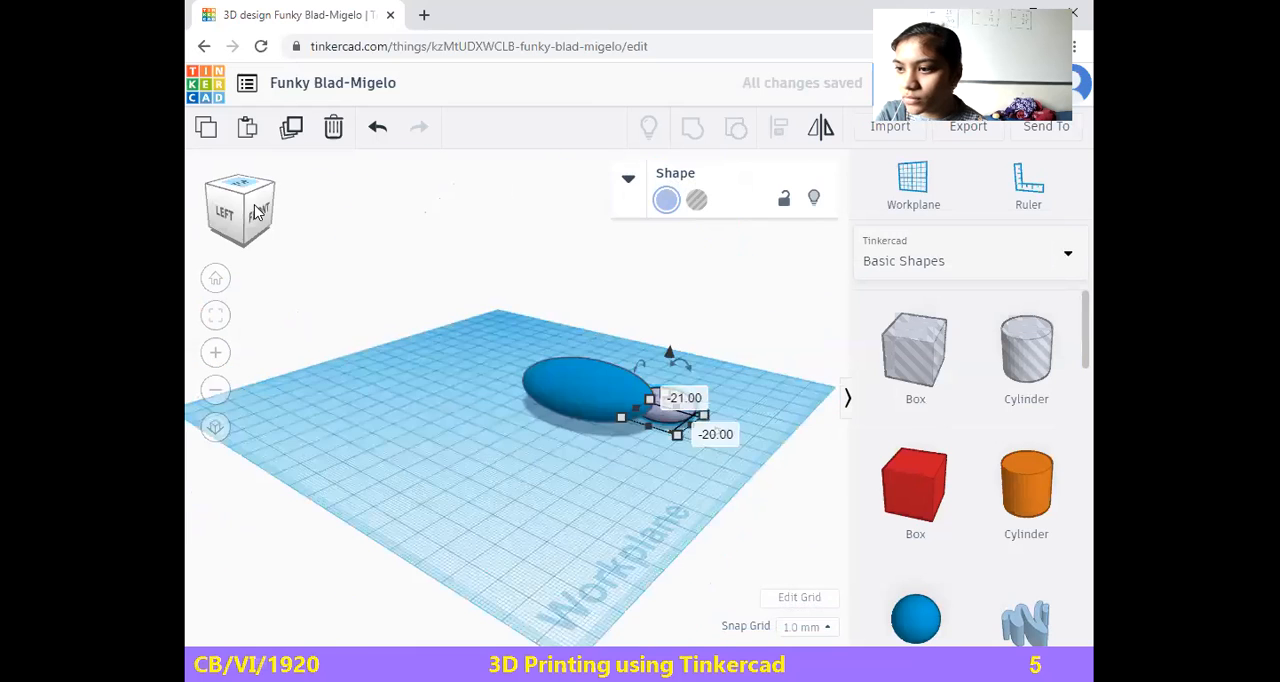
left_click(592, 378)
left_click_drag(590, 370, 594, 314)
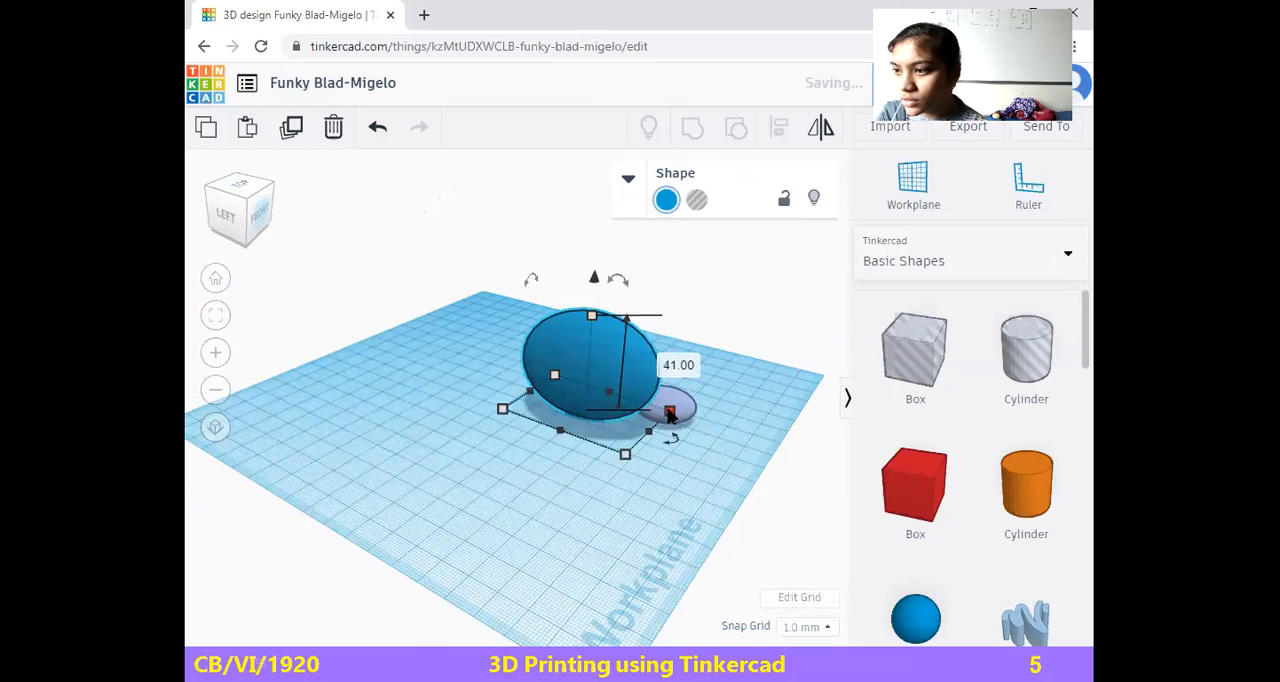
Make the light violet sphere taller and place it against the blue one, shifting it 25 mm and 3 mm
left_click(665, 396)
left_click_drag(670, 397, 742, 411)
left_click_drag(698, 373, 645, 358)
left_click(250, 228)
left_click_drag(246, 227, 260, 234)
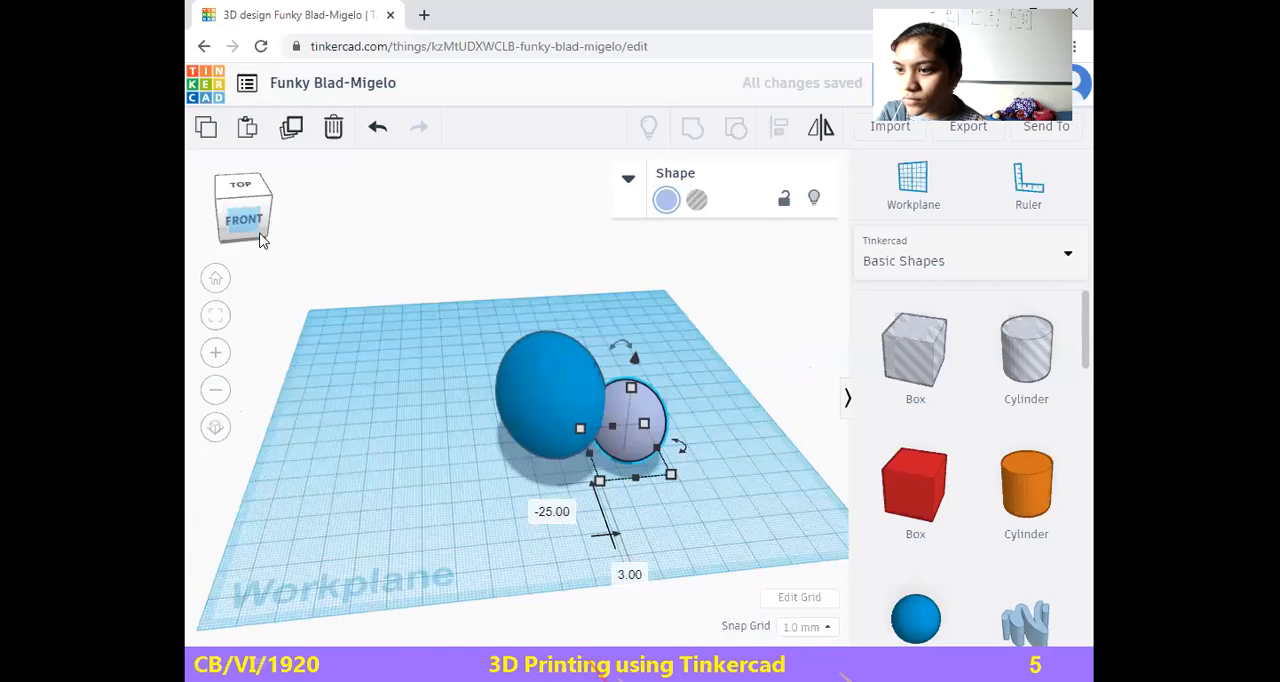
Fit the light violet sphere into the blue one as a hole measuring about 30 by 48 mm
left_click_drag(627, 429, 555, 314)
left_click_drag(588, 363, 606, 383)
left_click_drag(553, 318, 540, 362)
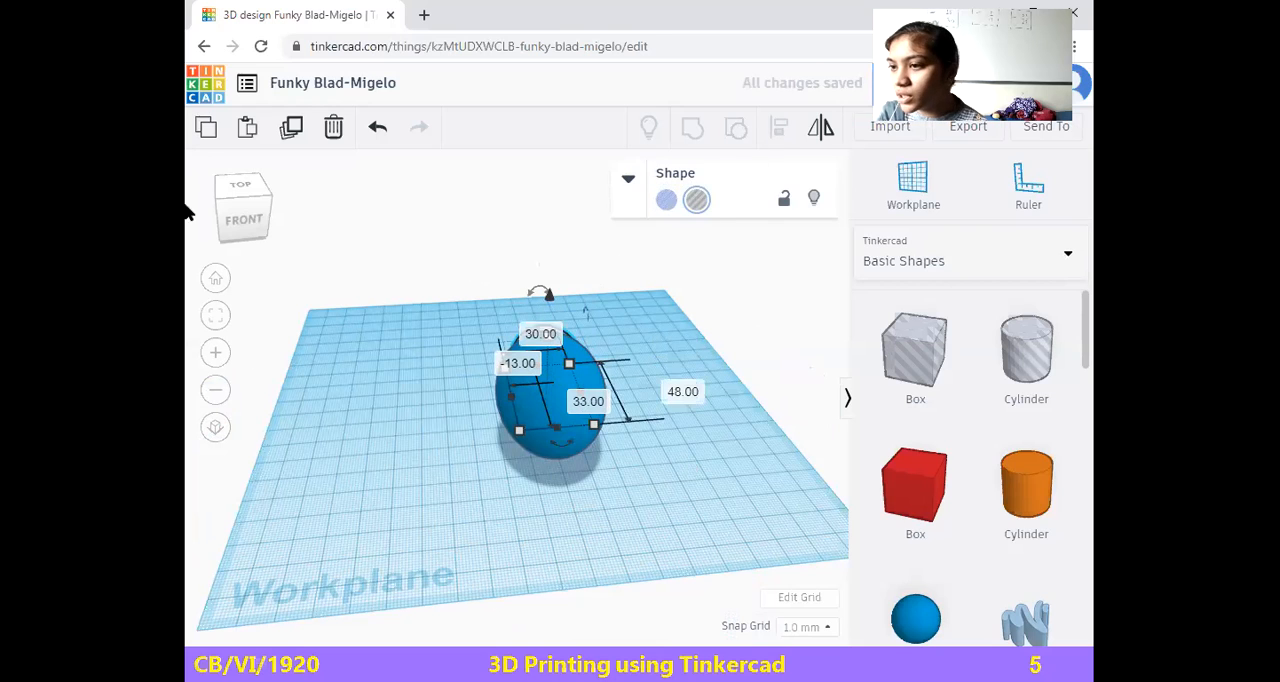
Select the blue sphere together with the hole sphere and group them
left_click(437, 240)
left_click_drag(646, 490, 646, 491)
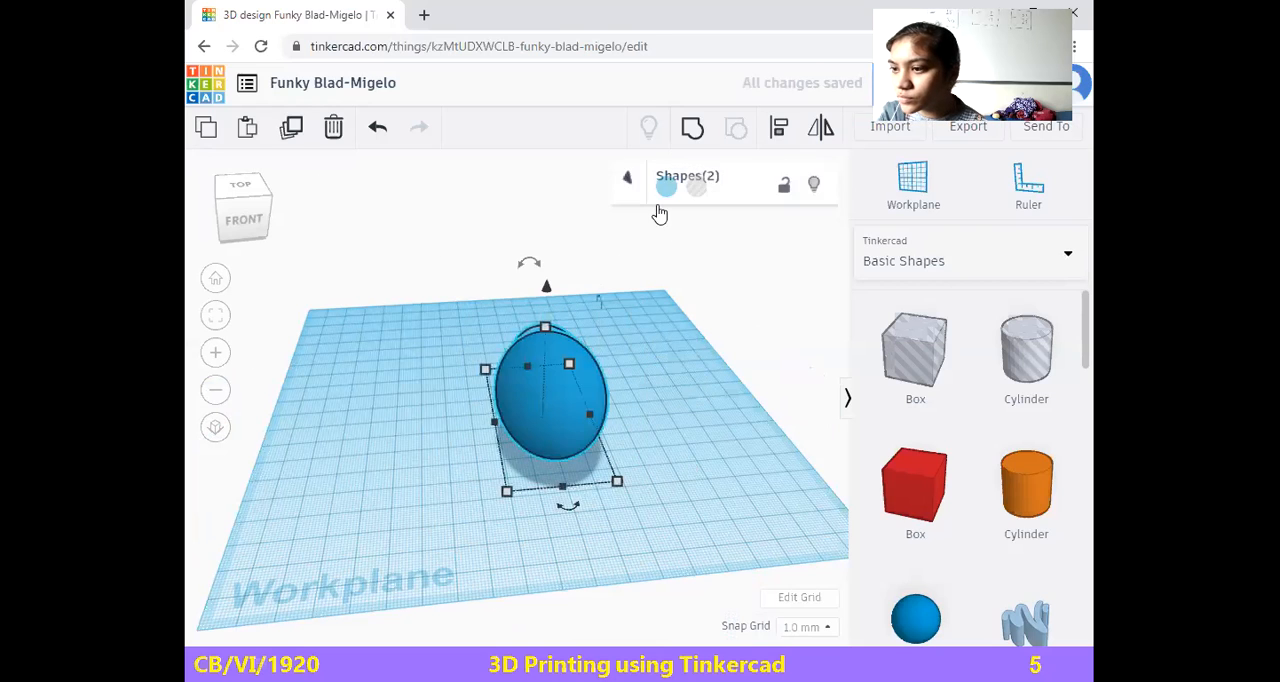
left_click(692, 128)
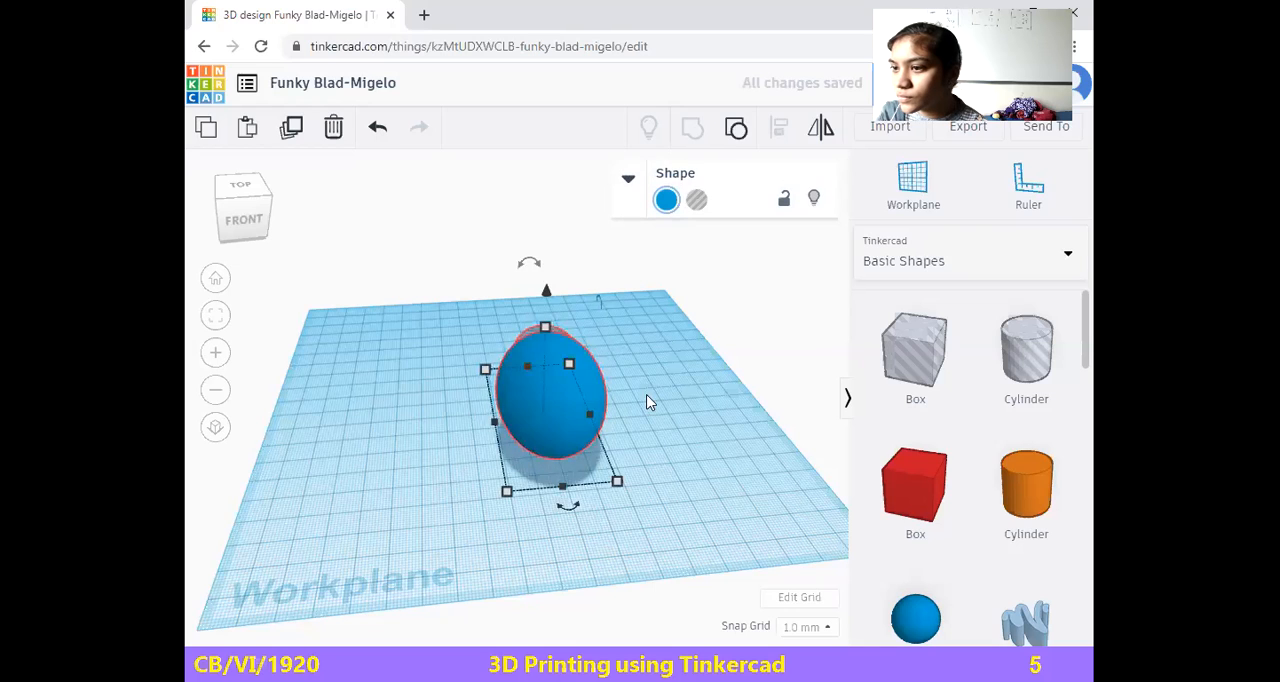
left_click(682, 402)
Undo the grouping and the hole conversion, and try stretching the light violet sphere to 97 mm before undoing that too
key("ctrl+z")
key("ctrl+z")
key("ctrl+z")
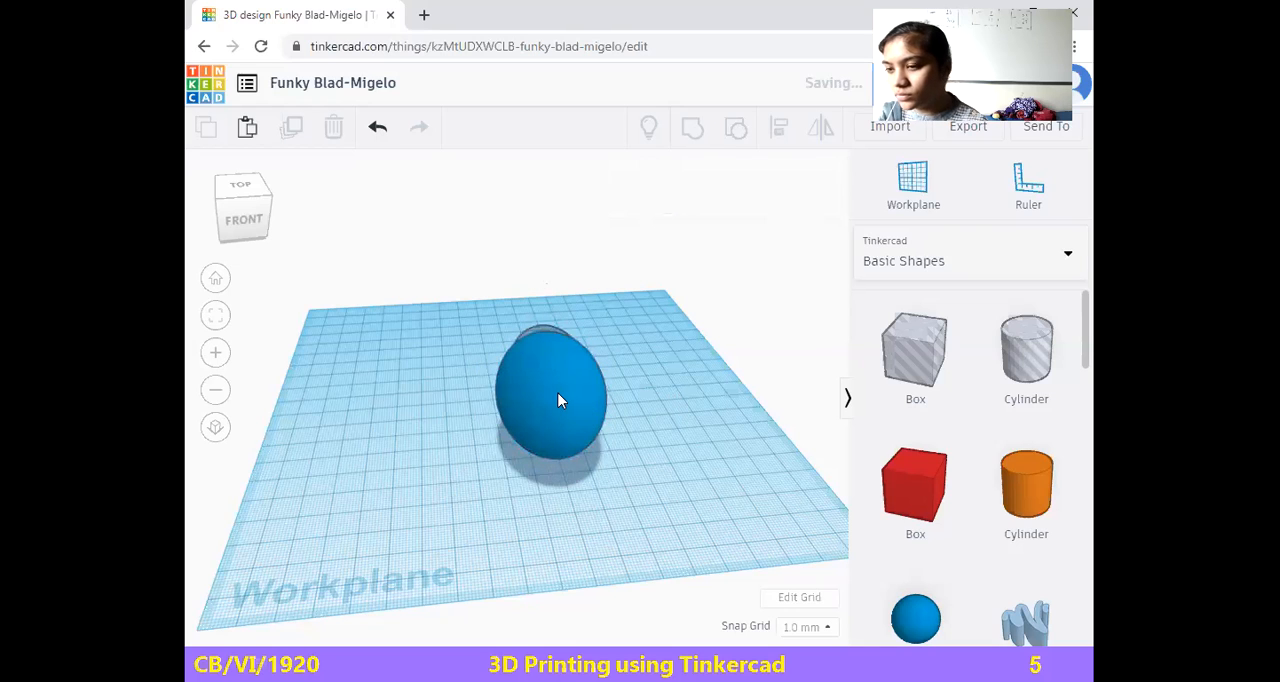
left_click_drag(575, 325, 609, 357)
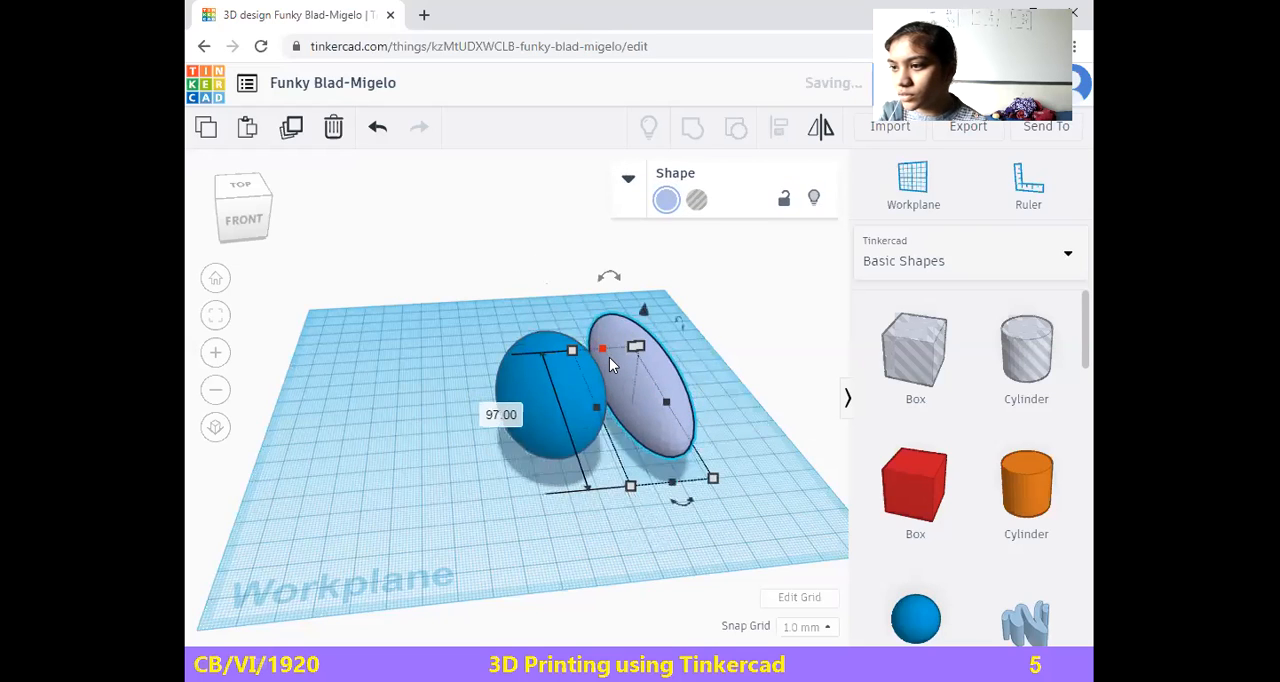
key("ctrl+z")
Move the light violet sphere into the upper part of the blue one, 16 mm above the workplane
left_click_drag(634, 437, 533, 384)
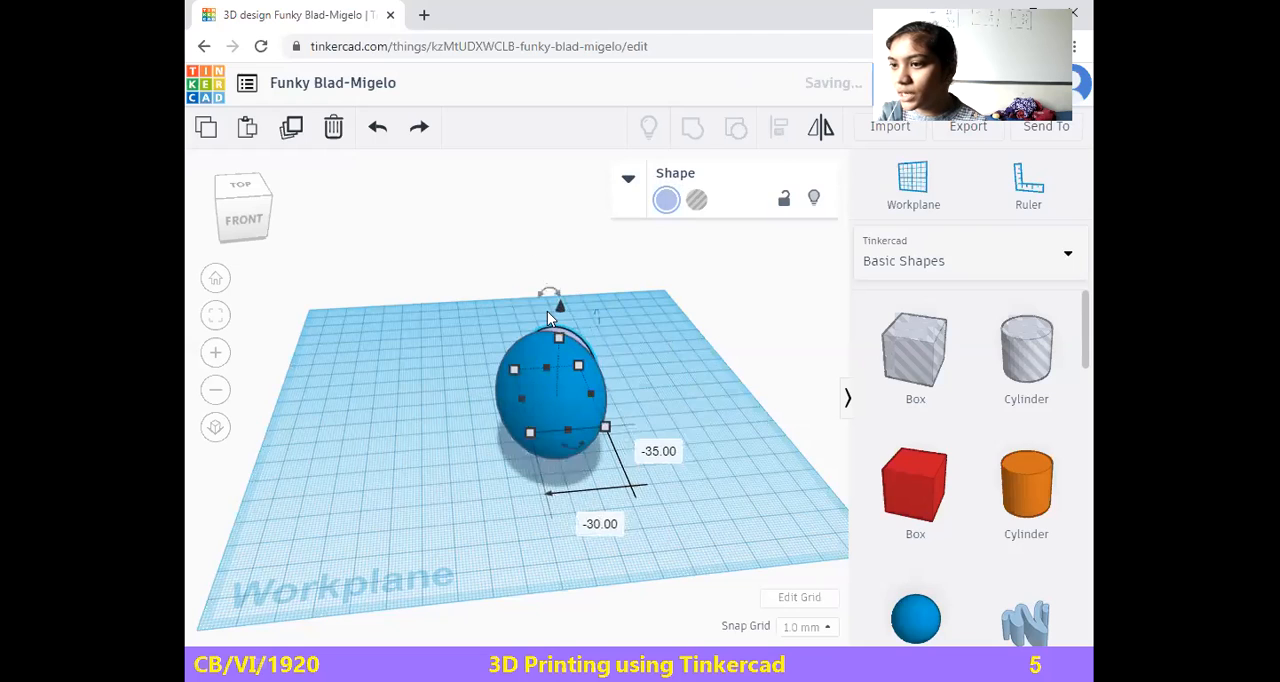
left_click_drag(554, 309, 540, 250)
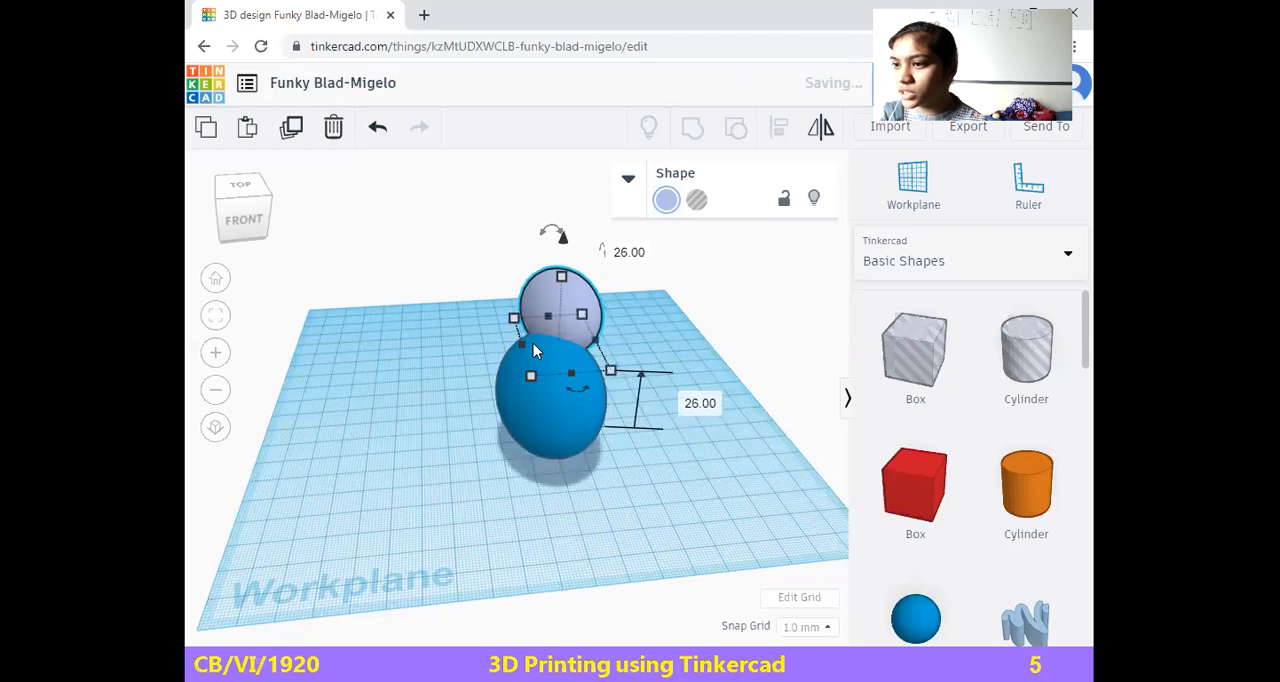
left_click_drag(558, 292, 548, 323)
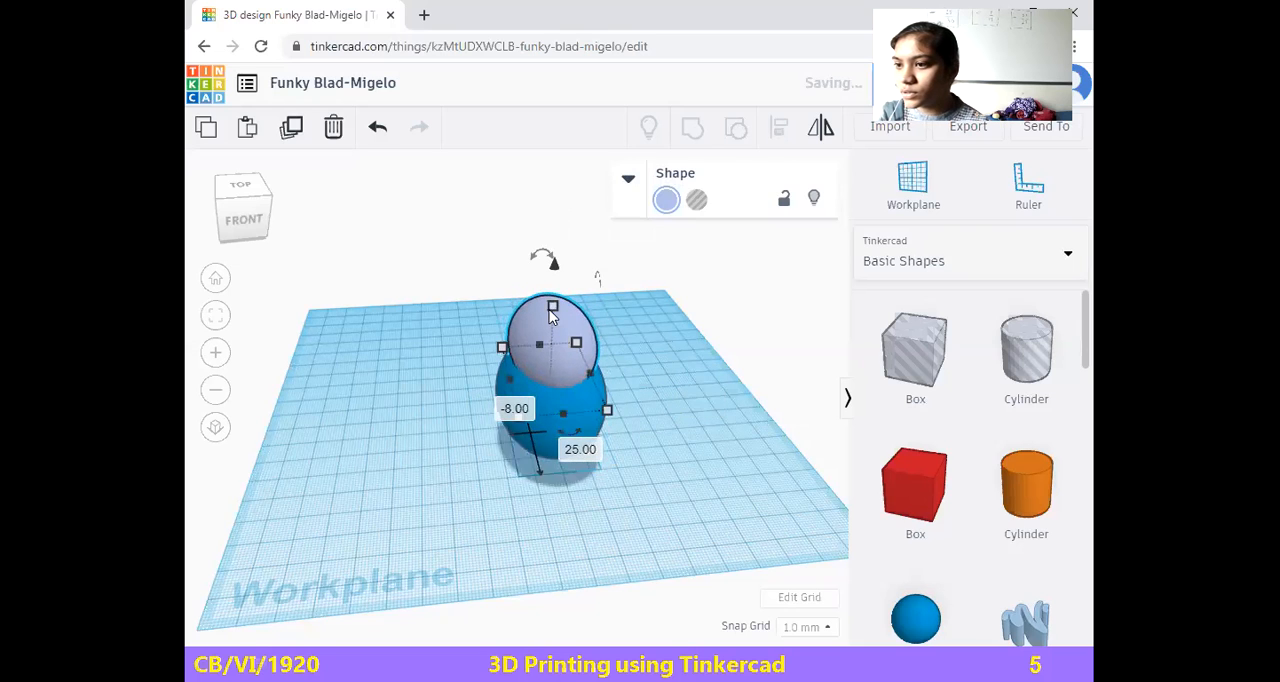
mouse_move(555, 268)
left_mouse_down()
mouse_move(558, 302)
mouse_move(549, 290)
left_mouse_up()
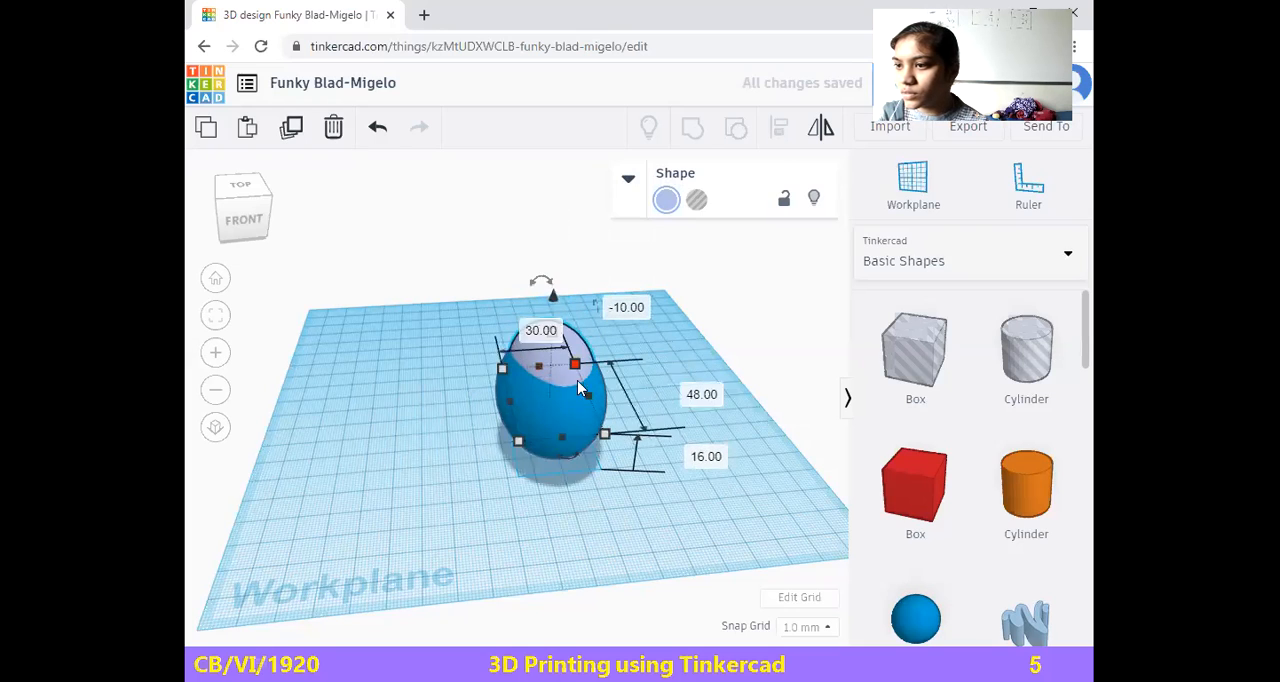
Widen the light violet sphere slightly, lengthen it to about 52 mm and lower it a little into the blue one
mouse_move(618, 441)
left_mouse_down()
mouse_move(630, 450)
mouse_move(608, 432)
left_mouse_up()
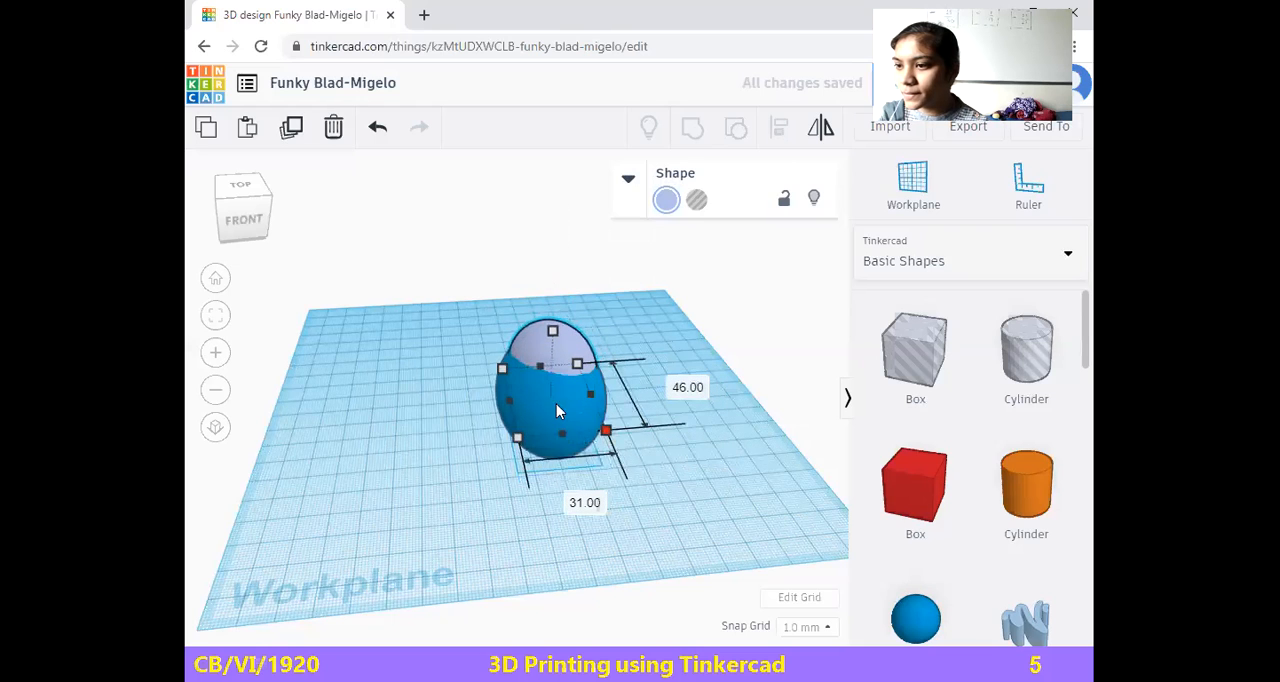
left_click_drag(510, 396, 548, 448)
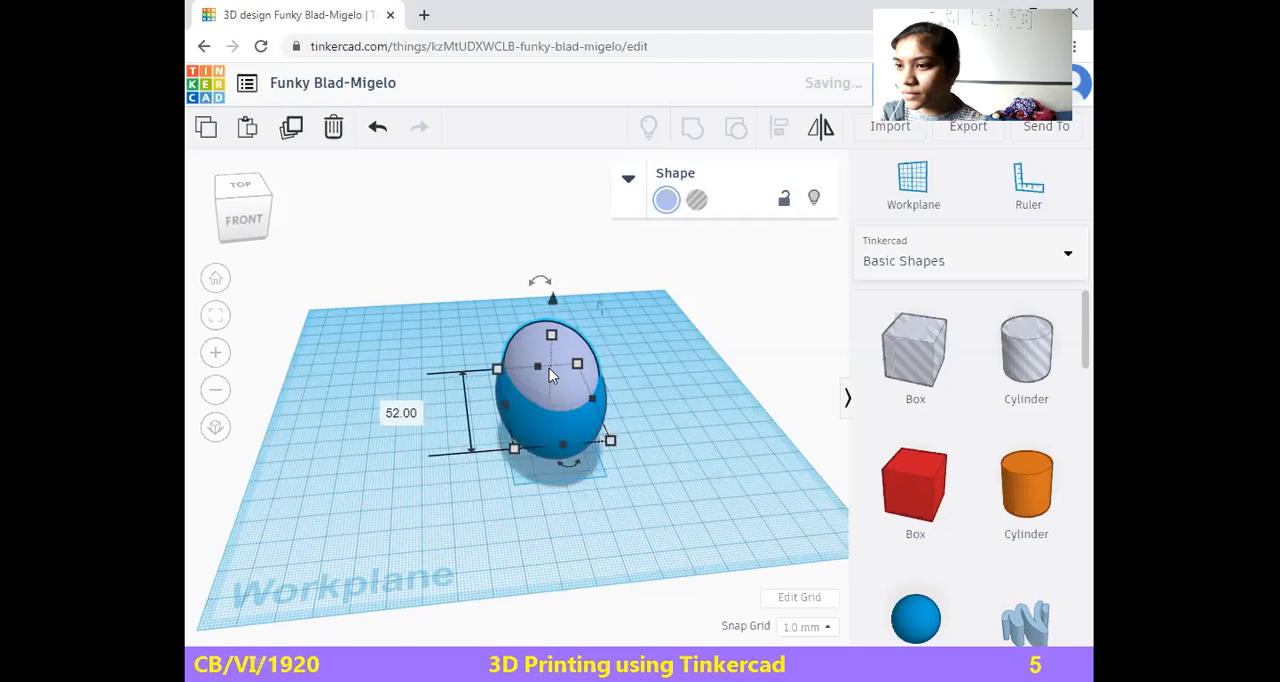
mouse_move(549, 303)
left_mouse_down()
mouse_move(548, 316)
mouse_move(542, 305)
left_mouse_up()
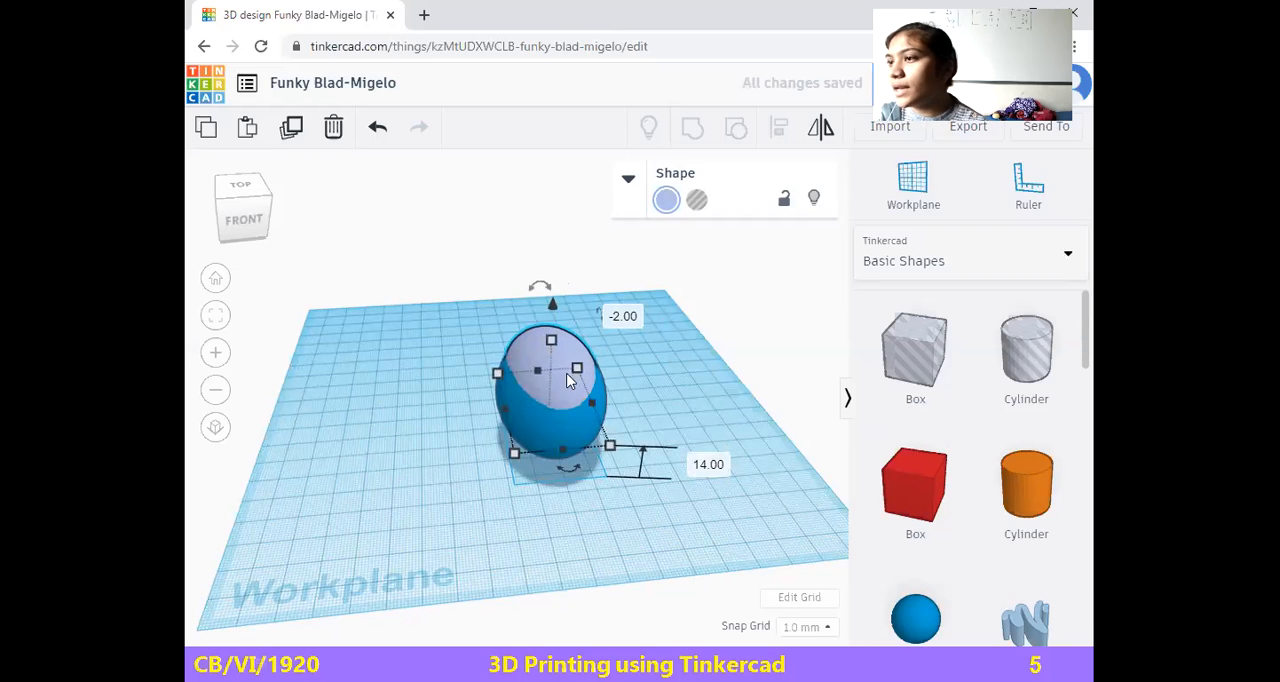
Turn the light violet sphere into a hole and group it with the blue sphere to hollow it out
left_click(696, 201)
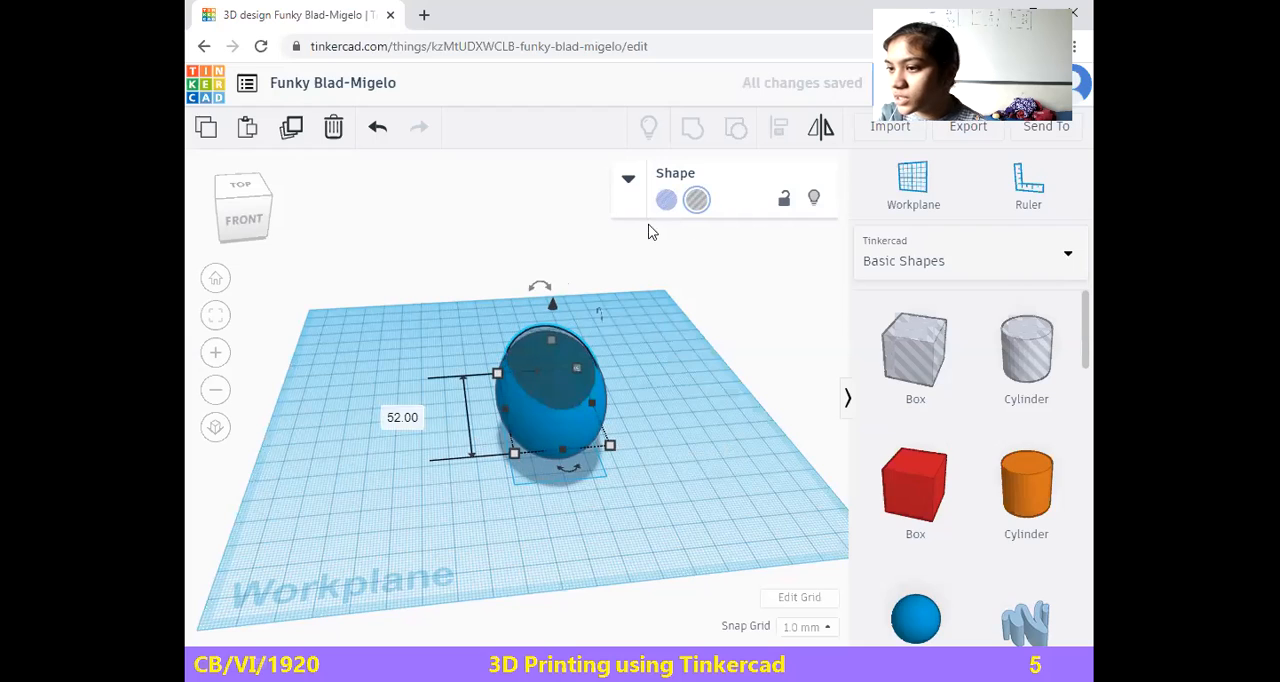
left_click(458, 306)
left_click_drag(643, 446, 651, 490)
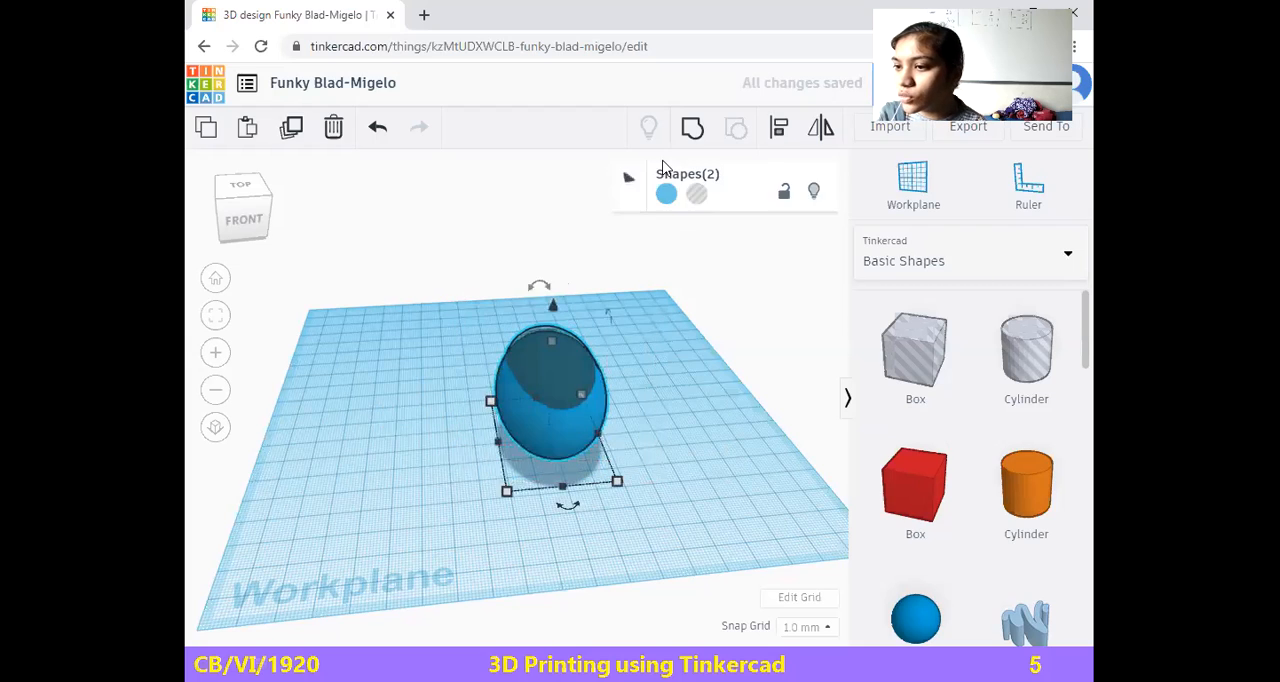
left_click(691, 126)
left_click(570, 487)
left_click(565, 445)
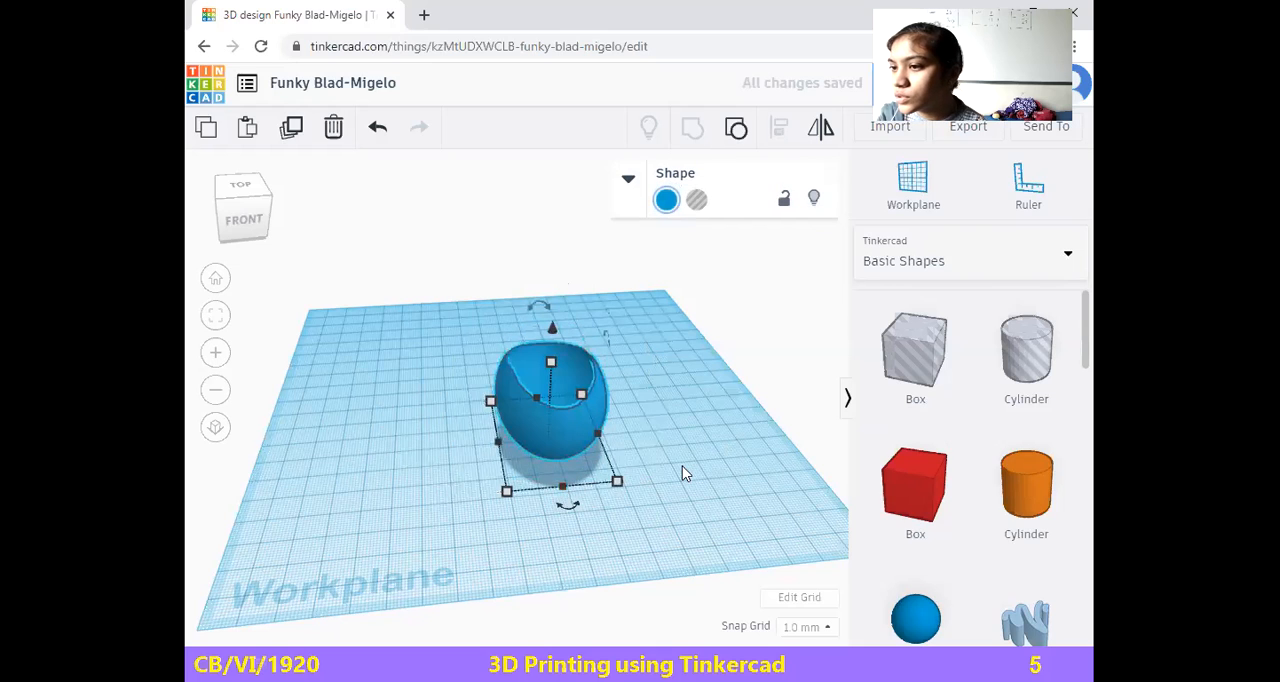
Move the hollowed blue sphere 19 mm left and 15 mm forward, and another 59 mm left and 12 mm back
left_click_drag(535, 427, 485, 458)
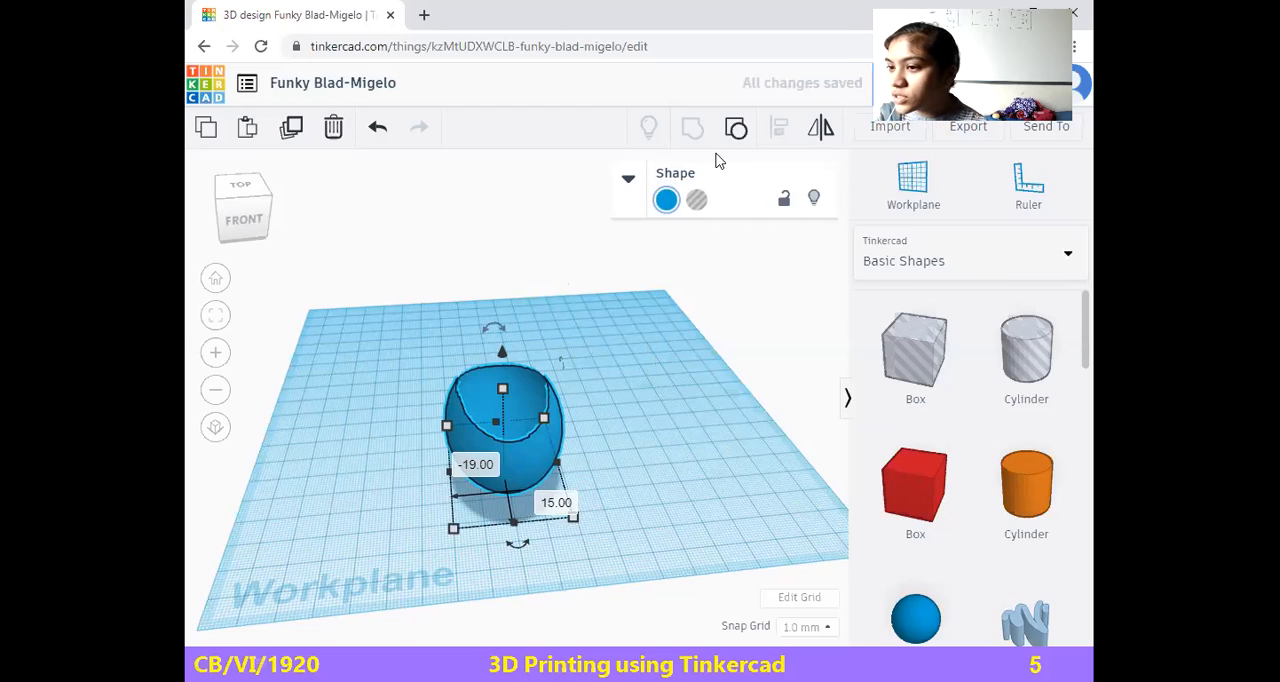
left_click(567, 500)
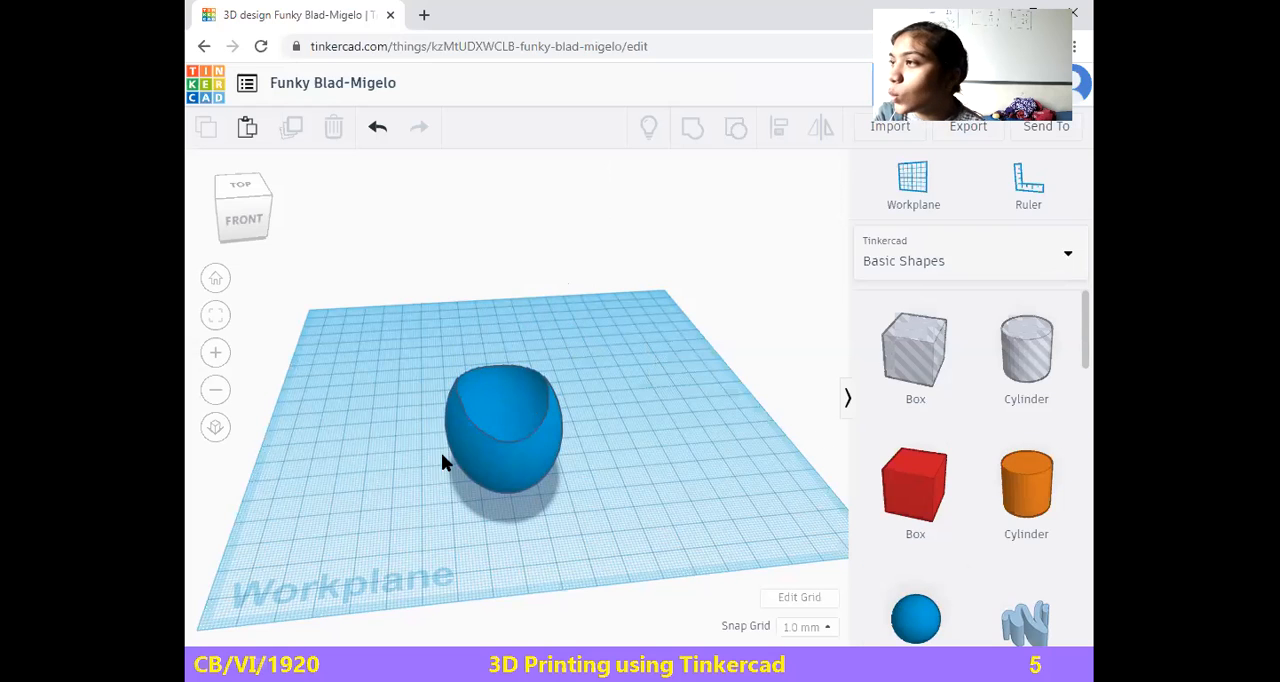
left_click_drag(492, 480, 335, 466)
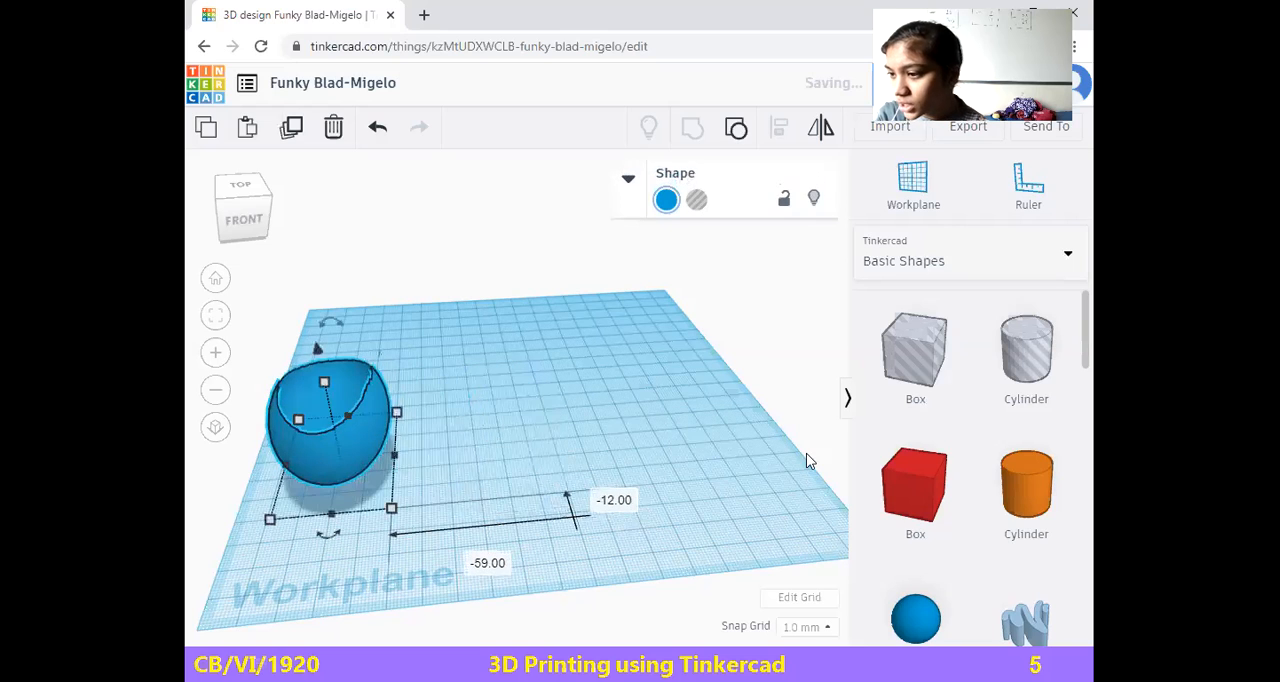
Place a red box on the free right part of the workplane and make it about 38 mm high
left_click_drag(898, 500, 683, 475)
left_click_drag(617, 393, 620, 347)
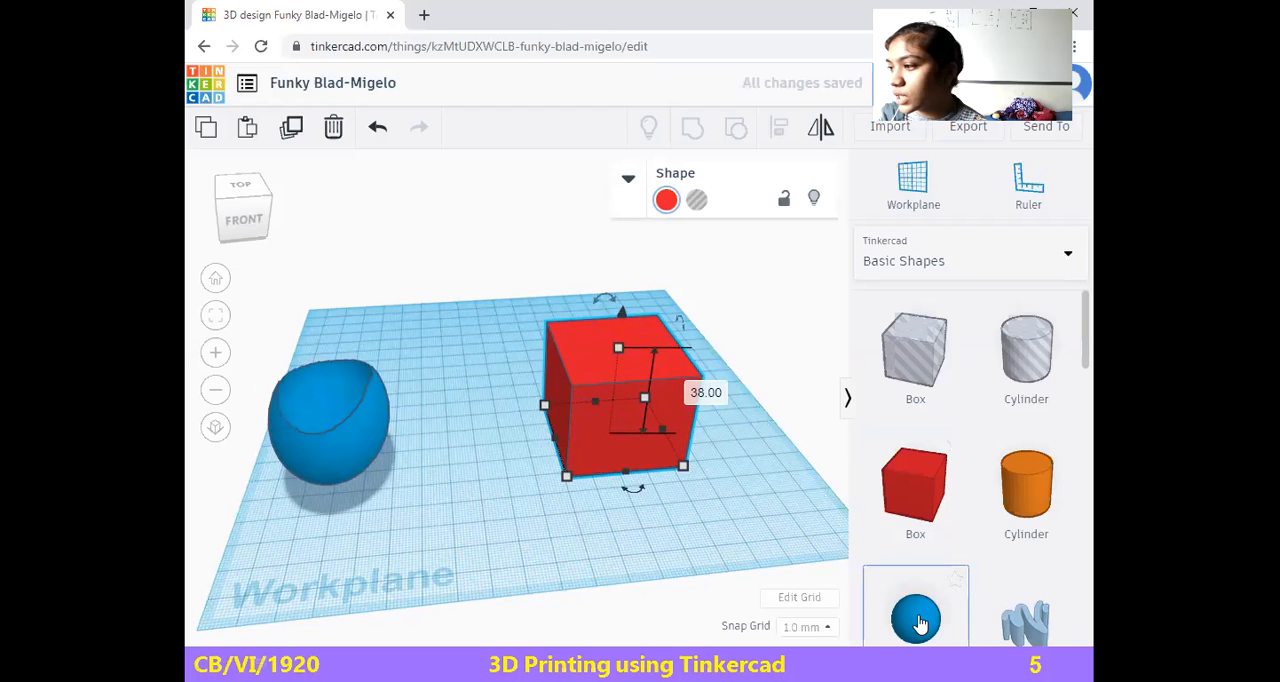
Place a blue sphere behind the red box and enlarge it to about 47 mm
left_click(446, 322)
left_click_drag(616, 340, 616, 307)
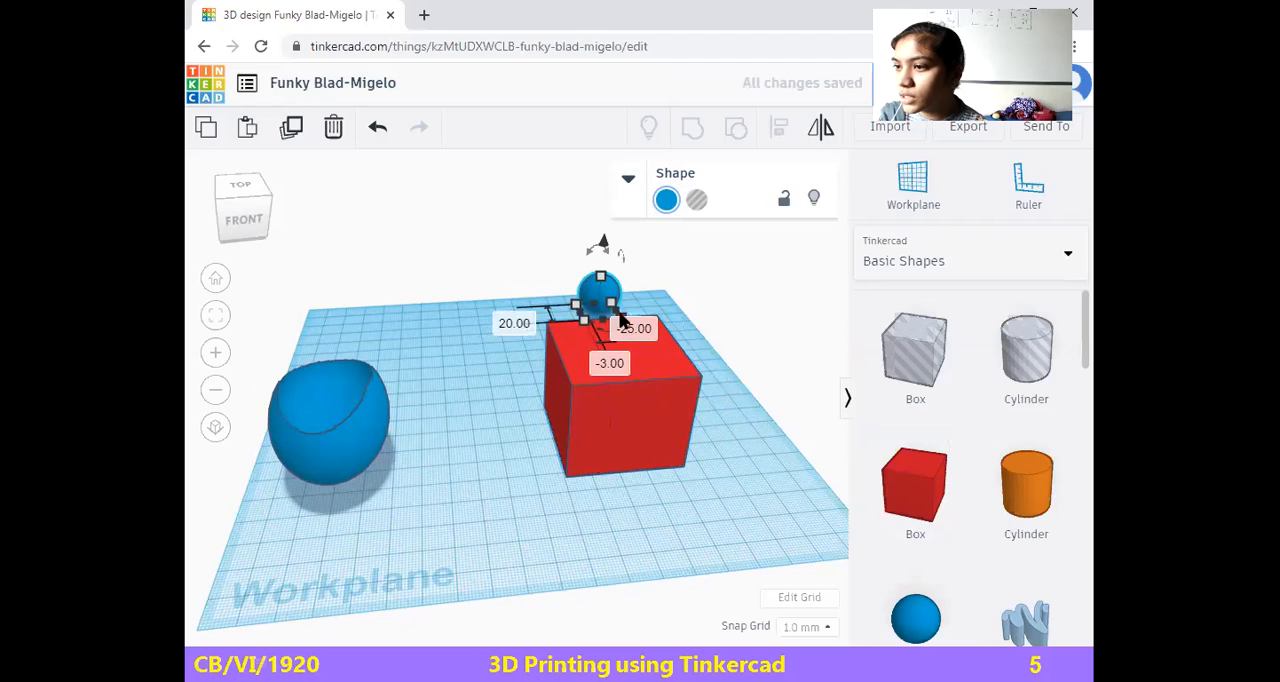
left_click_drag(613, 305, 624, 355)
left_click_drag(624, 289, 555, 334)
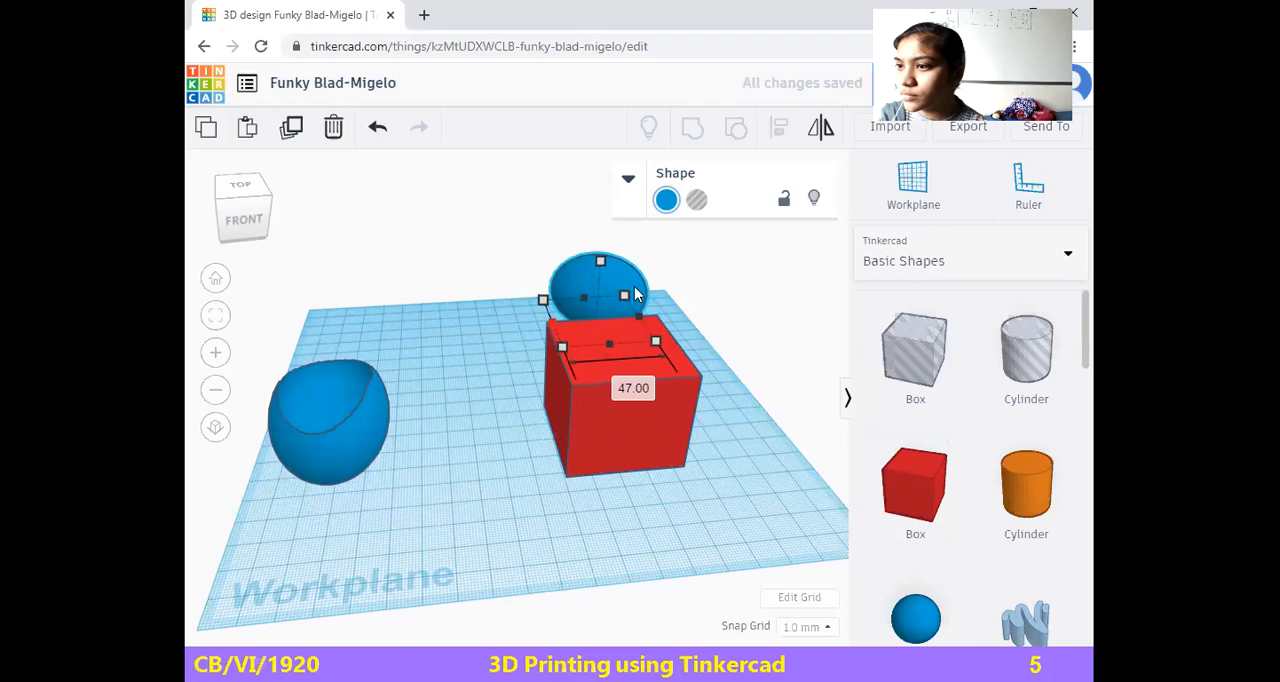
Move the blue sphere forward into the red box, adjust its size slightly and raise it 7 mm
left_click_drag(603, 221, 623, 329)
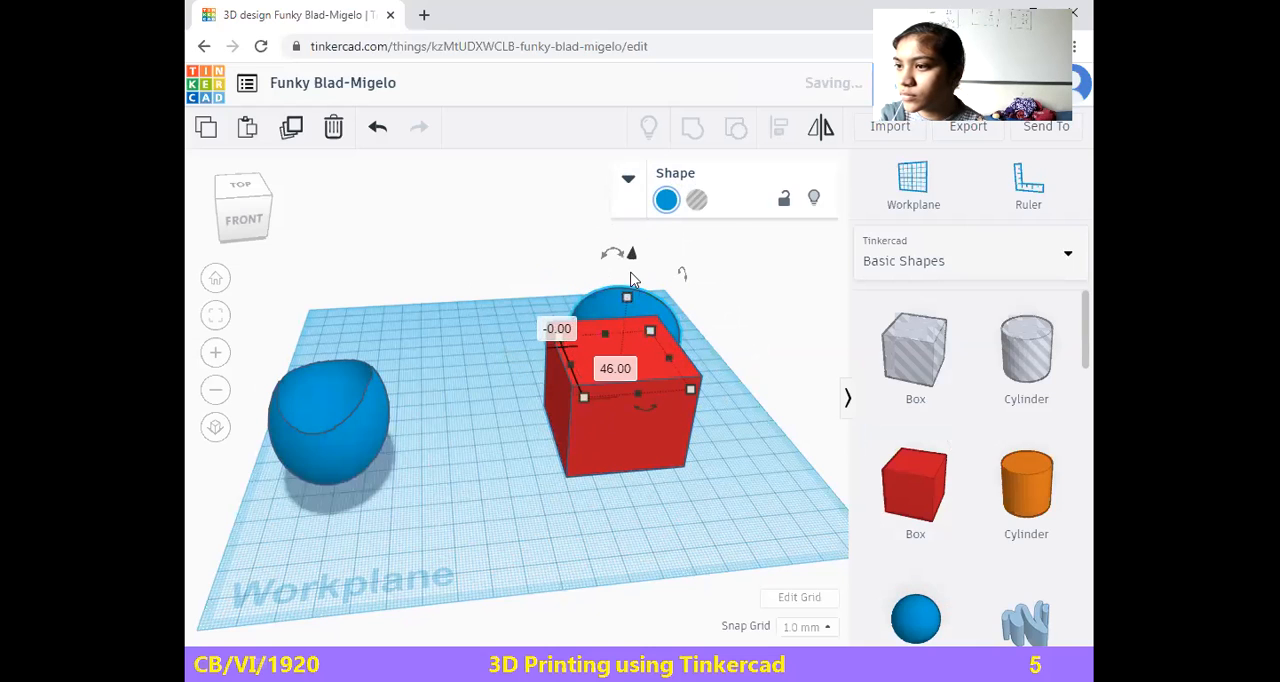
mouse_move(631, 224)
left_mouse_down()
mouse_move(631, 205)
mouse_move(631, 255)
mouse_move(632, 228)
left_mouse_up()
left_click_drag(638, 304, 624, 338)
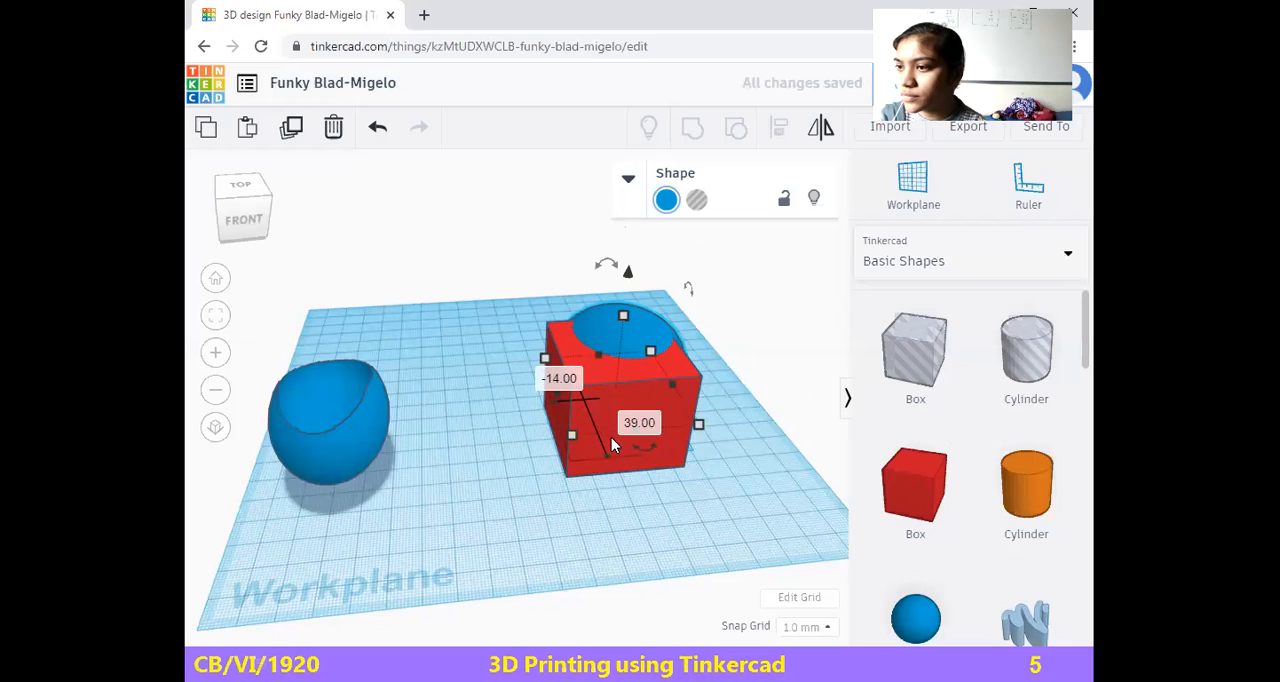
left_click_drag(579, 444, 593, 423)
left_click_drag(623, 320, 566, 284)
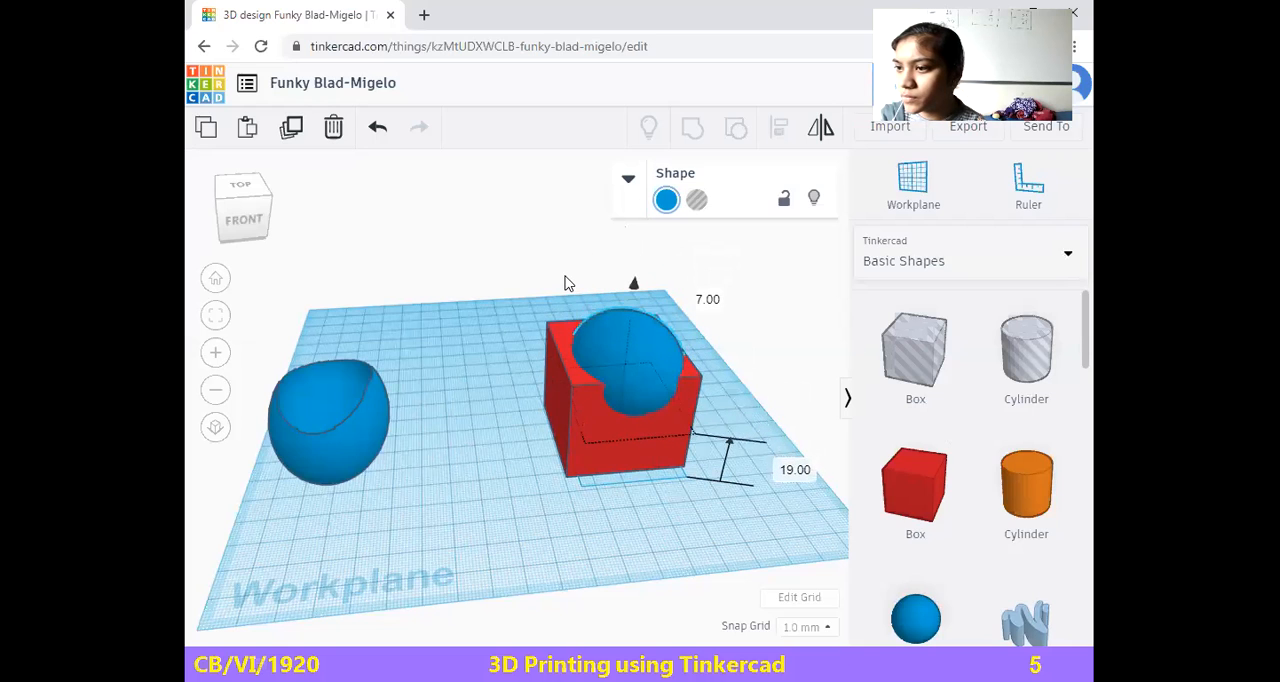
Resize the blue sphere to about 42 by 53 mm and shift it 3 mm left and 7 mm forward
left_click(588, 367)
left_click_drag(579, 439, 576, 455)
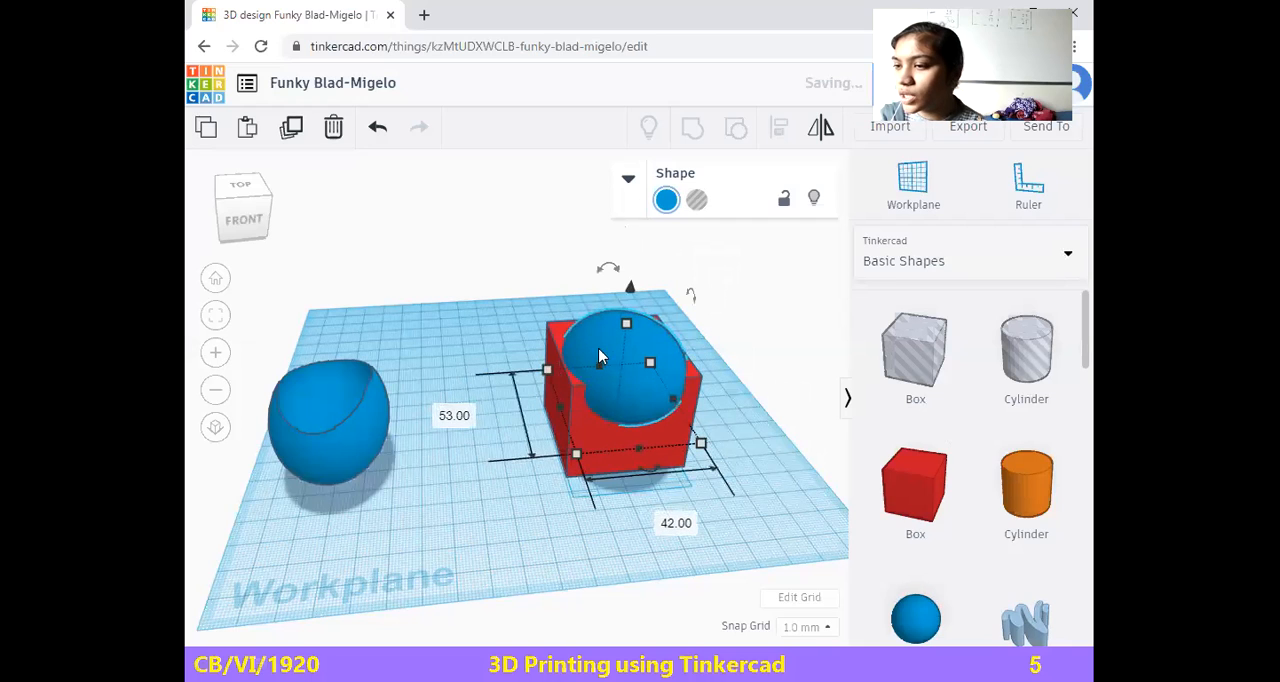
left_click_drag(620, 350, 617, 363)
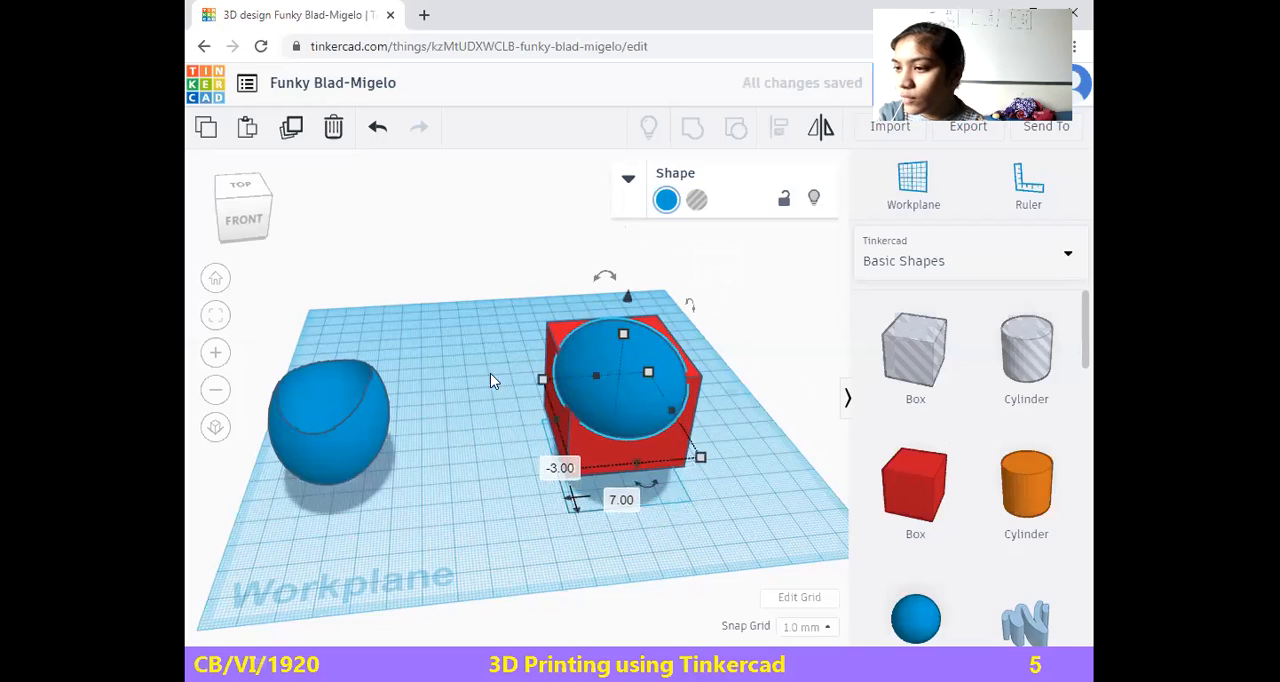
Group the solid blue sphere with the red box and undo the grouping
left_click(697, 200)
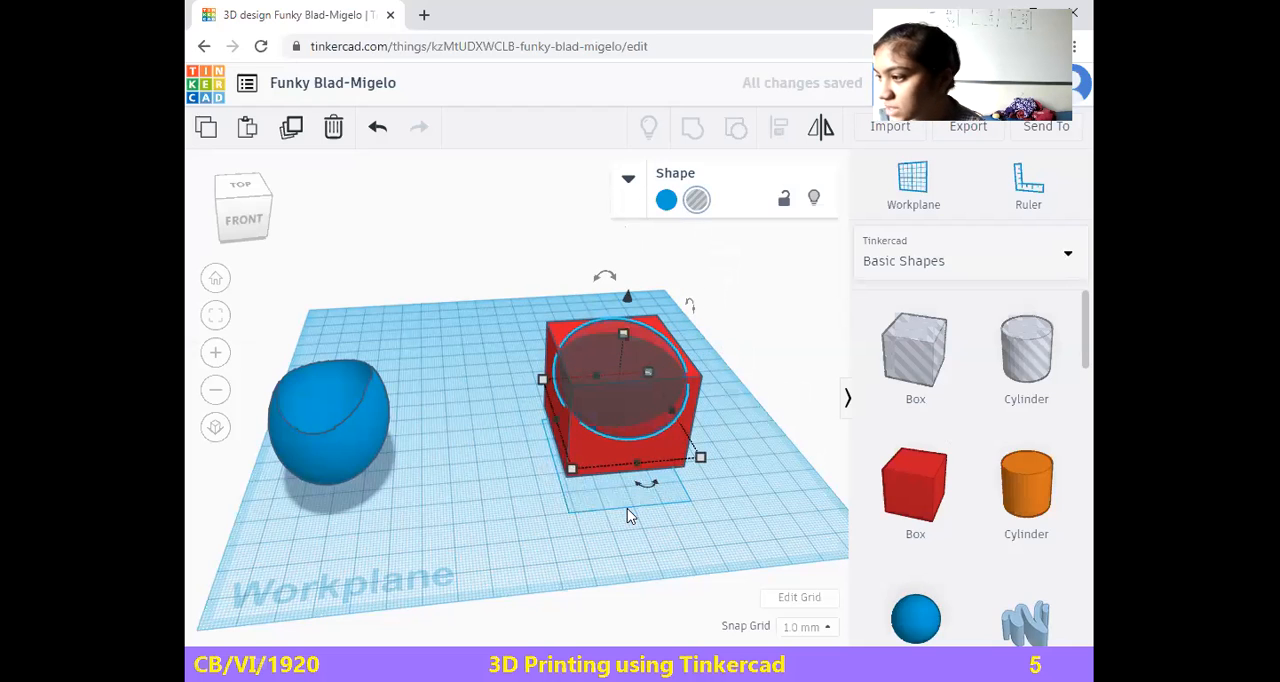
left_click(666, 201)
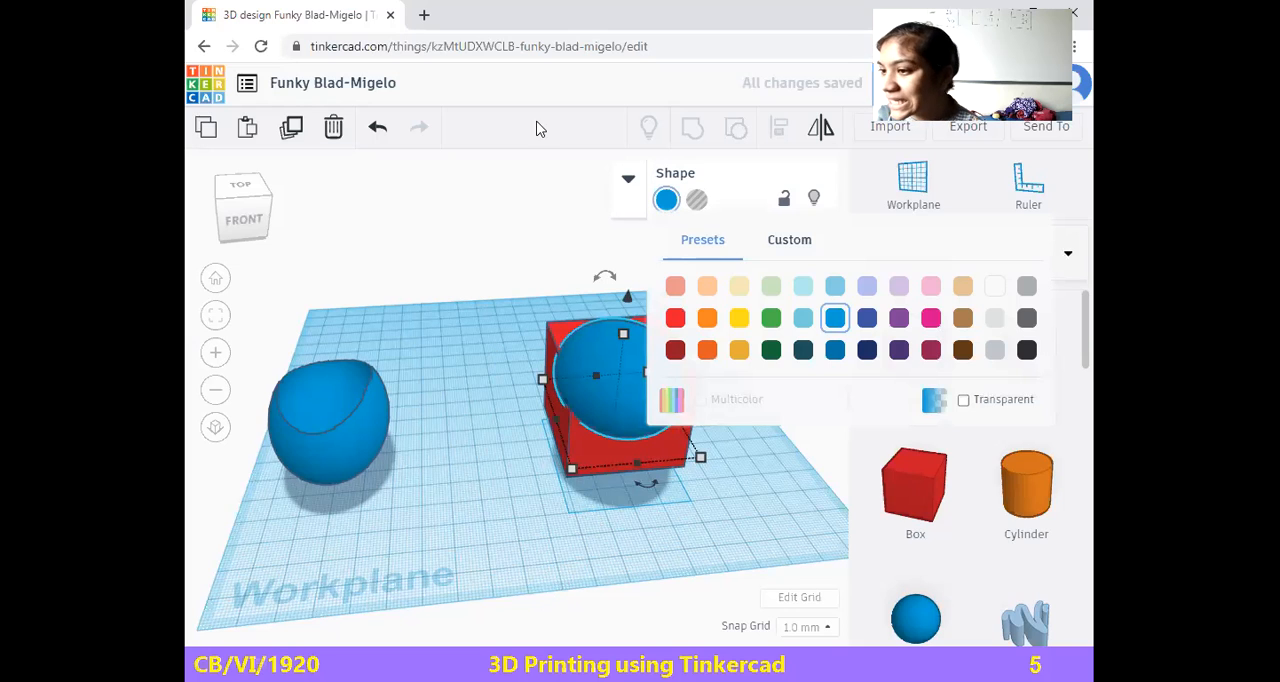
left_click(488, 452)
left_click_drag(522, 298, 774, 502)
key("Delete")
key("ctrl+z")
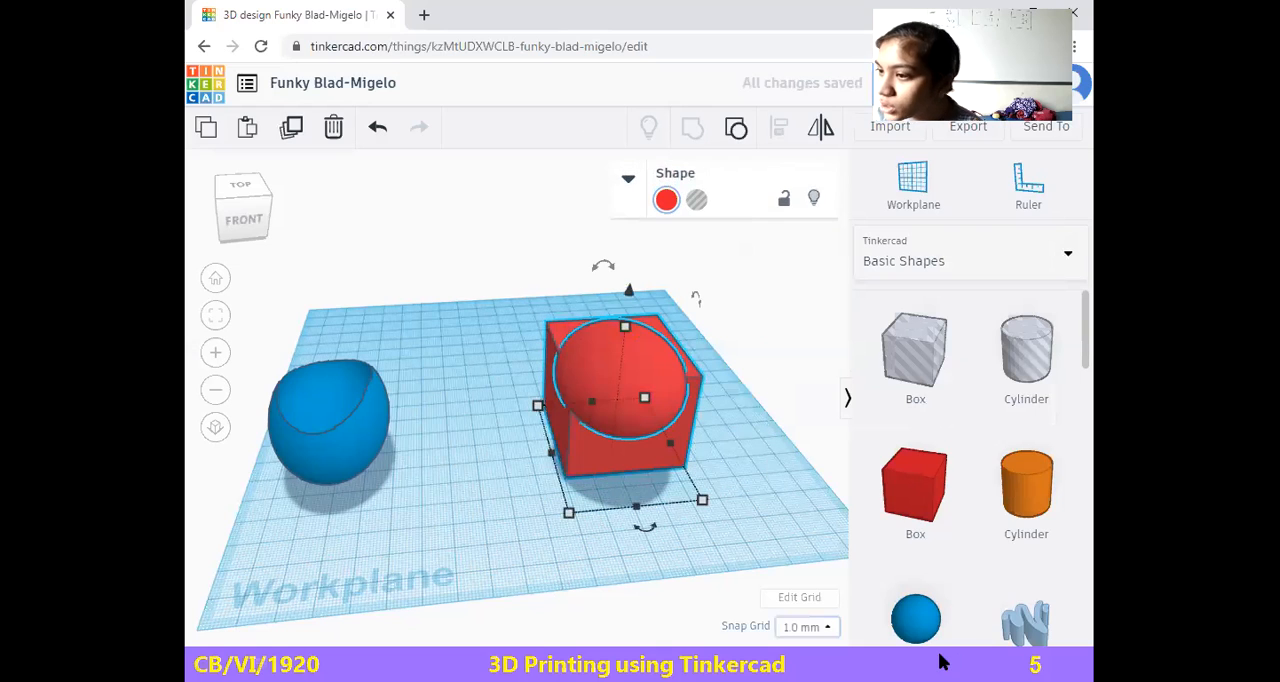
key("ctrl+z")
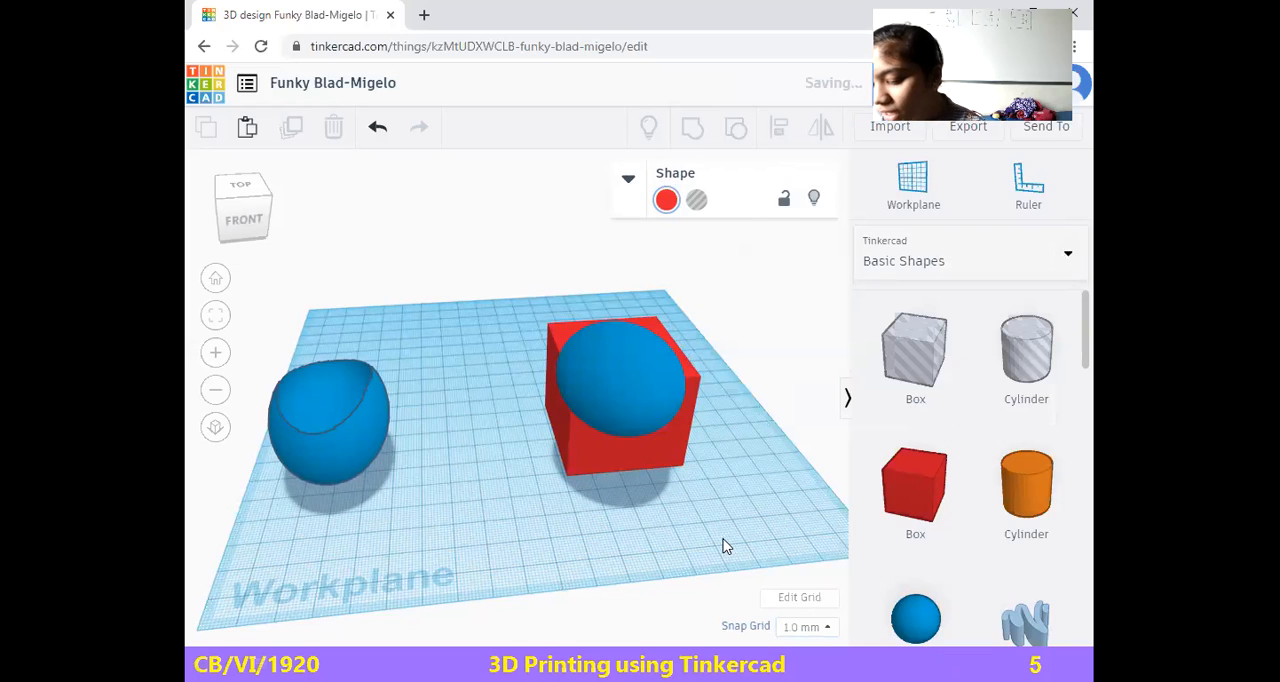
Turn the blue sphere into a hole and group it with the red box to hollow the box out
left_click(621, 394)
left_click(700, 200)
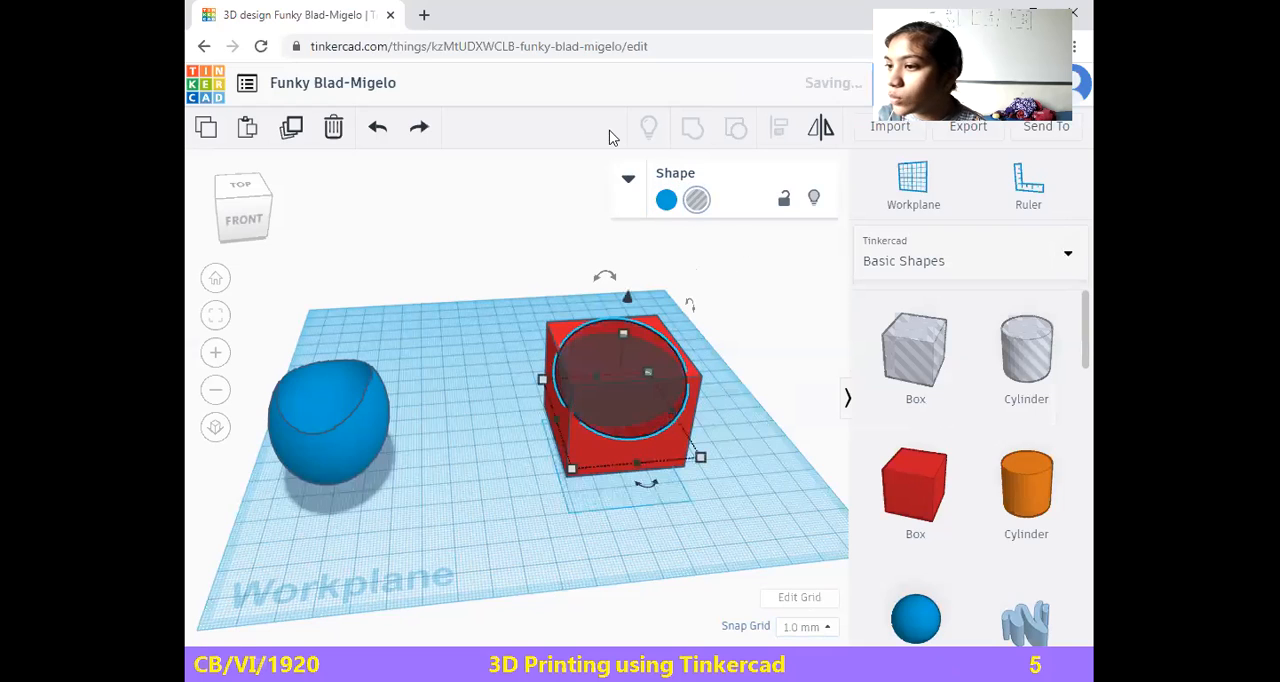
left_click(490, 308)
left_click_drag(490, 308, 713, 509)
left_click(703, 131)
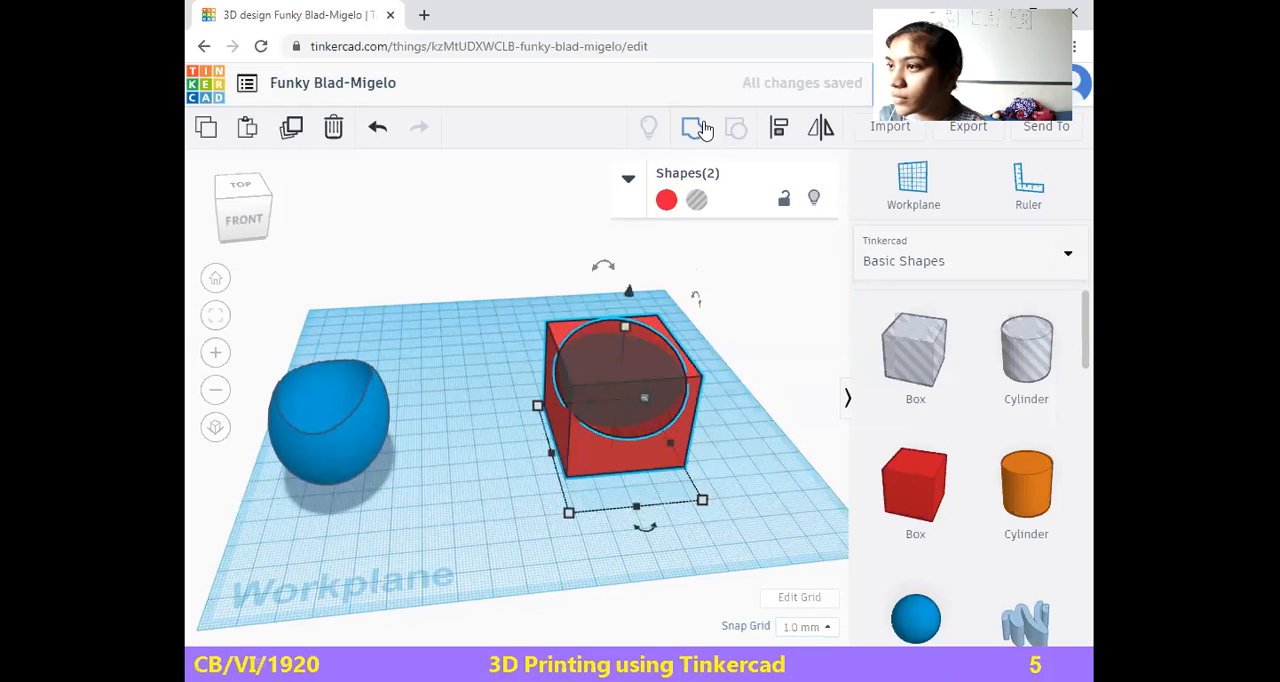
left_click(766, 466)
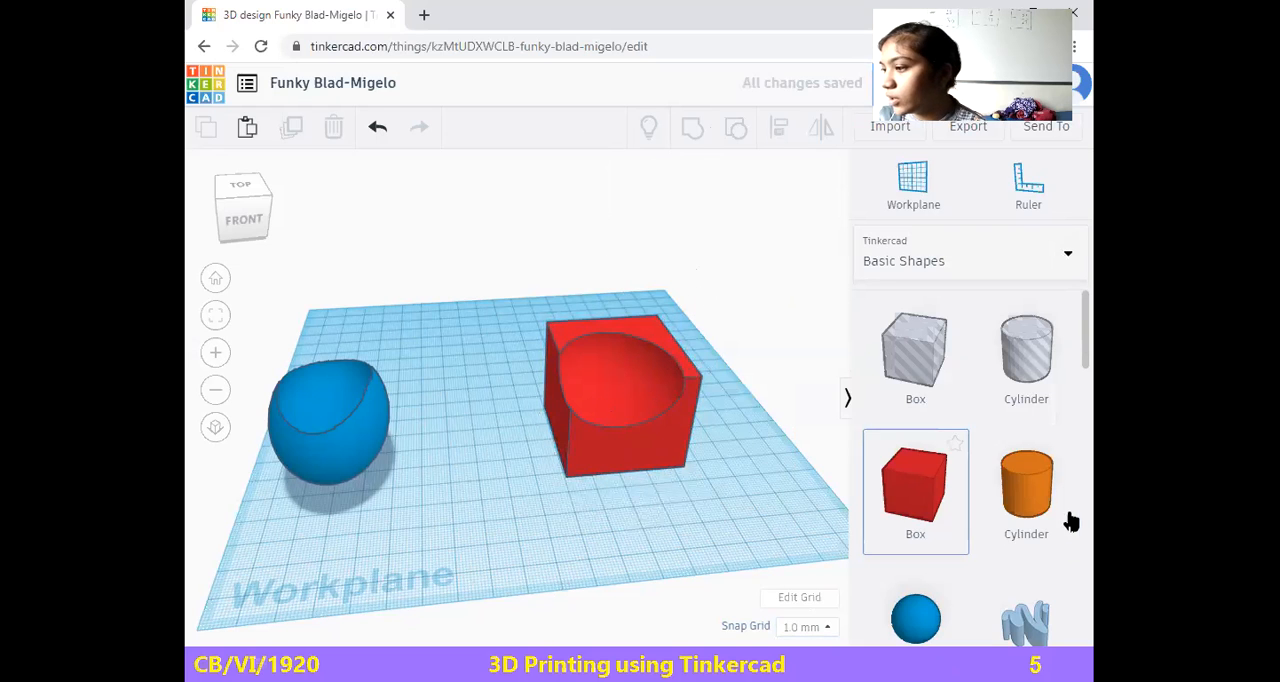
scroll(1068, 520, "down", 3)
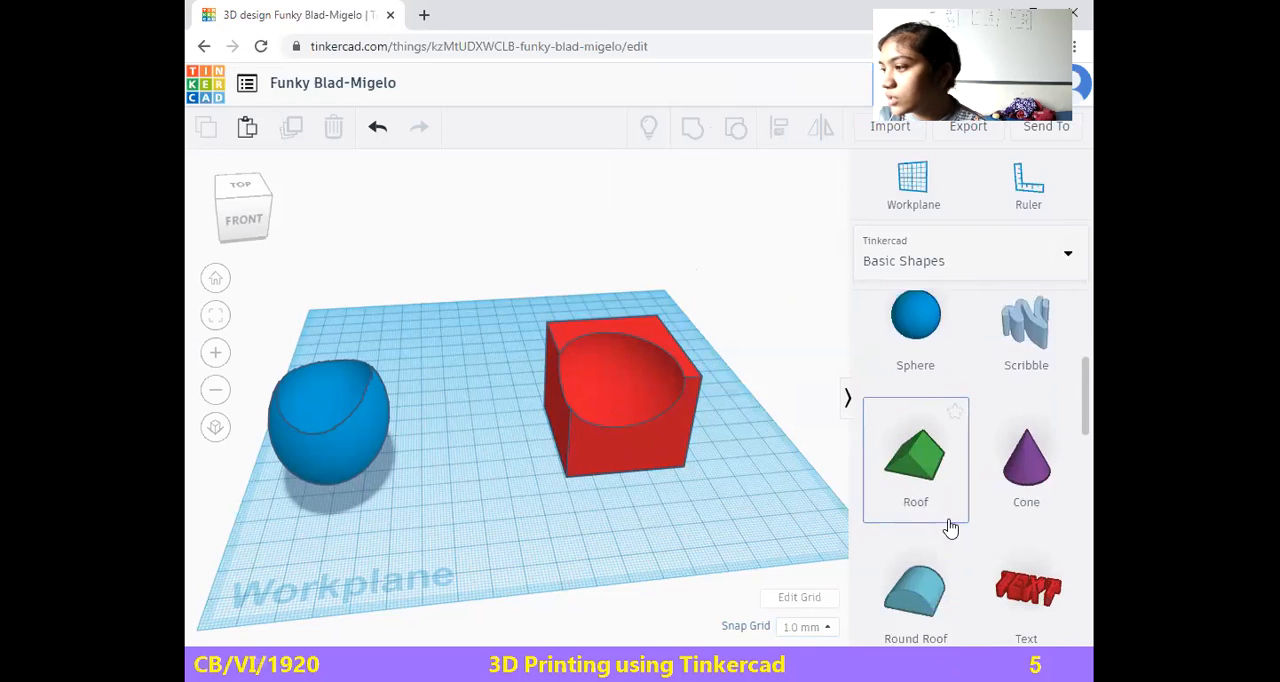
scroll(950, 528, "down", 1)
scroll(910, 548, "down", 5)
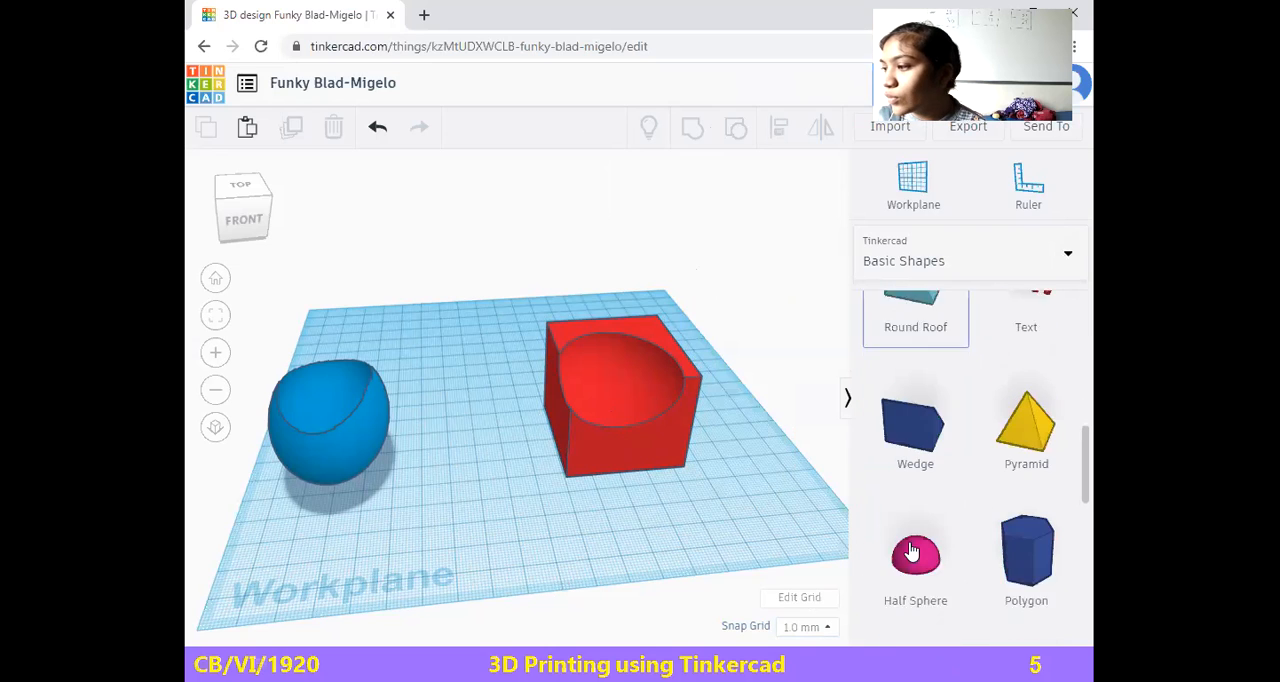
scroll(910, 541, "down", 5)
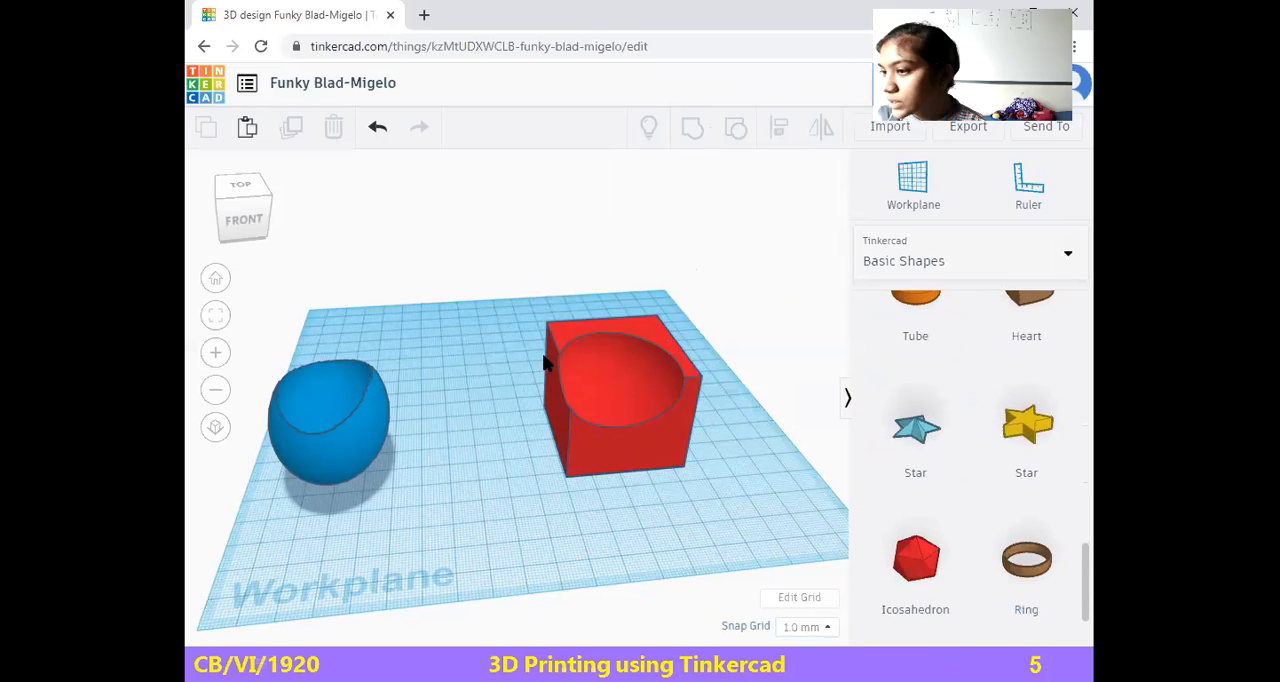
Undo the grouping and the sphere's hole setting, and select the blue sphere together with the red box
key("ctrl+z")
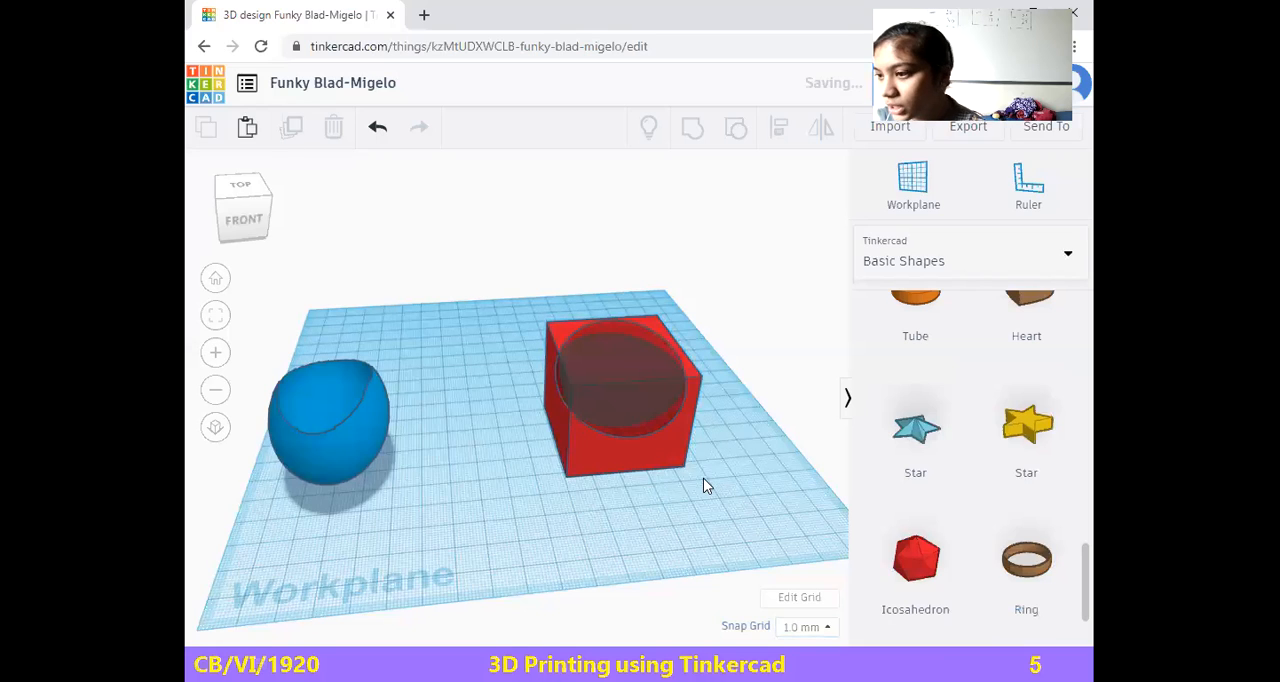
key("ctrl+z")
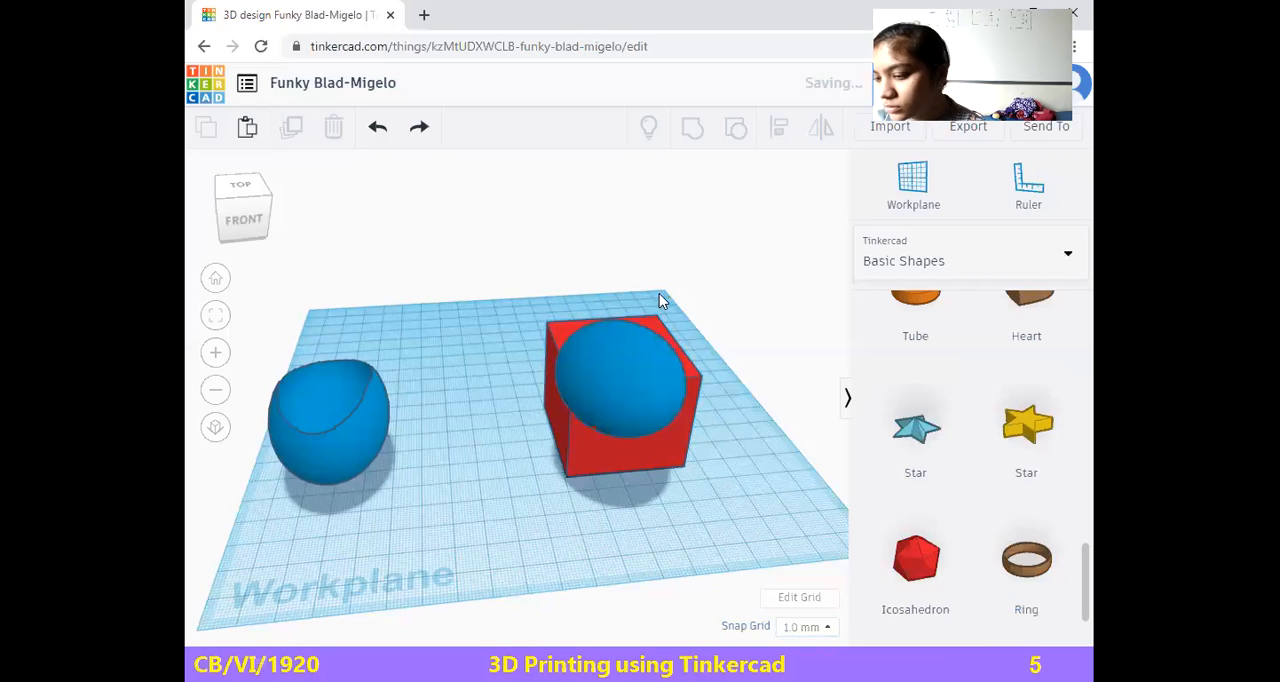
left_click(613, 395)
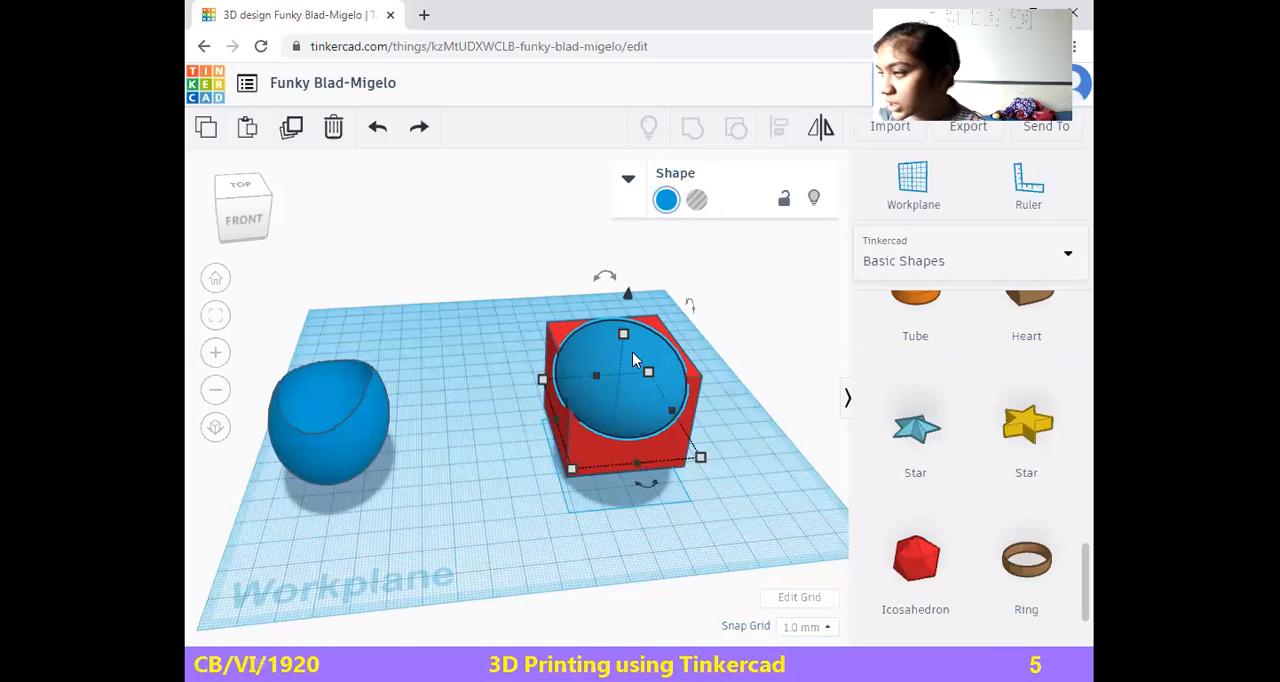
left_click(648, 452, "shift")
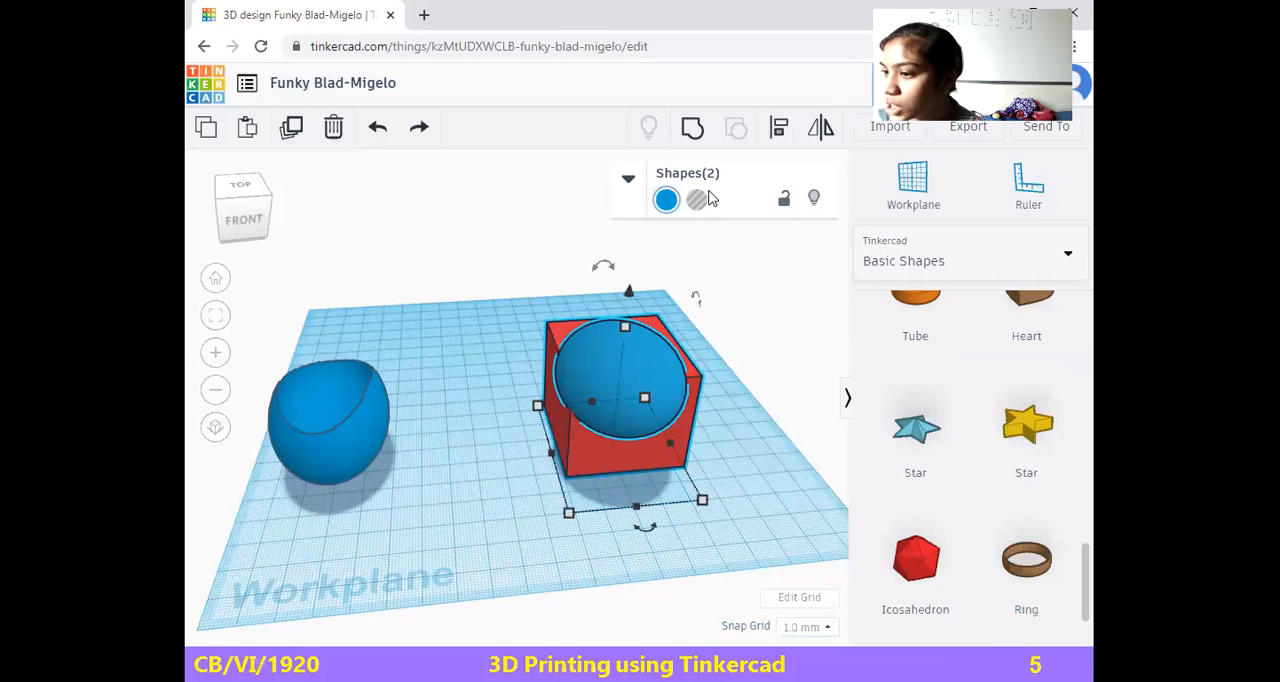
left_click(757, 457)
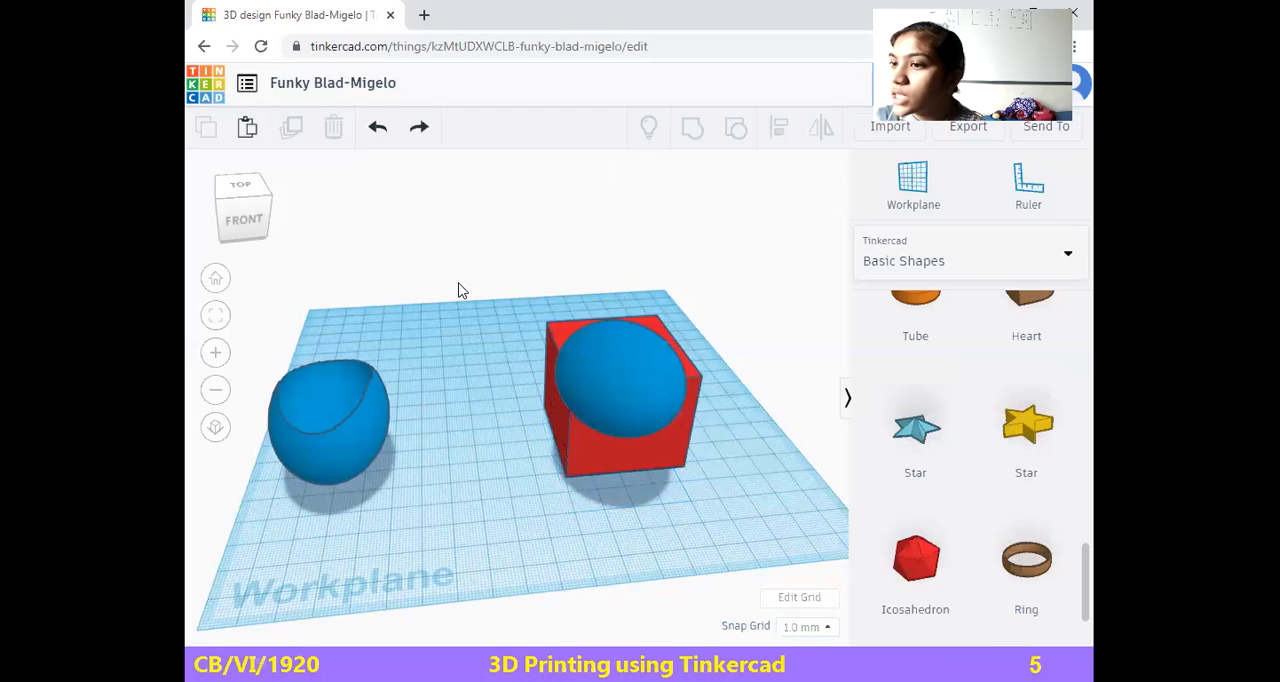
left_click_drag(485, 316, 734, 498)
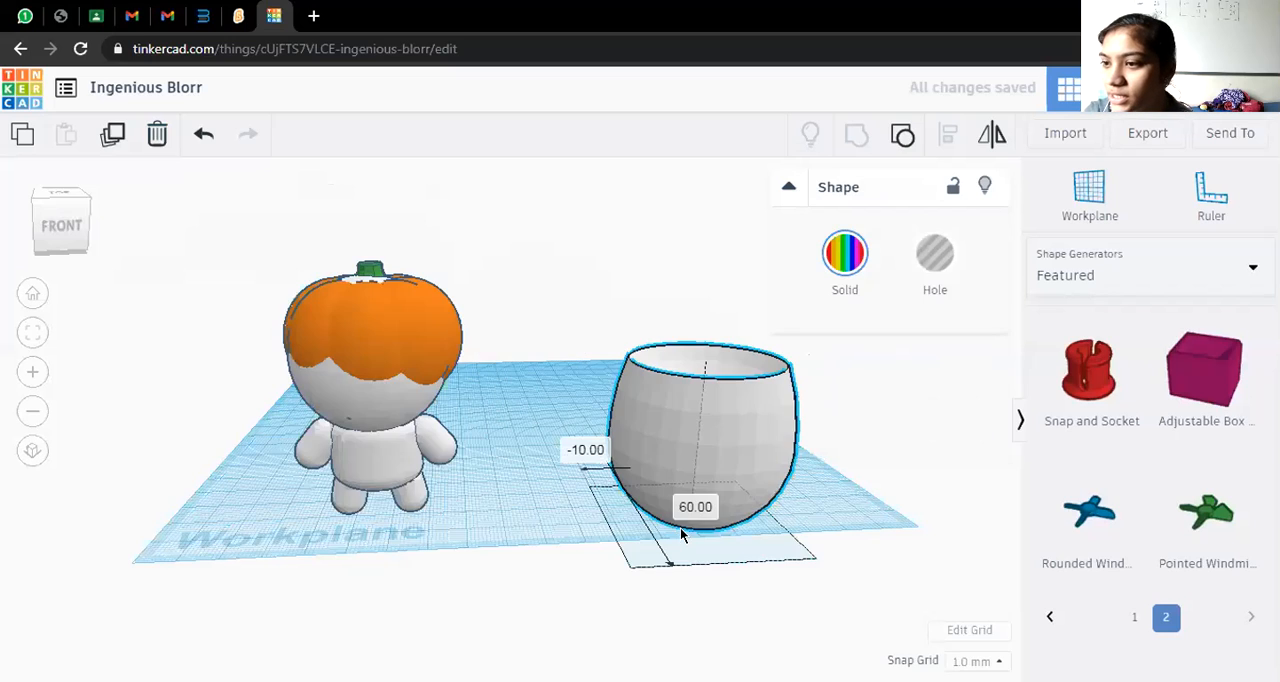
Shift the white bowl slightly and delete it together with the pumpkin-headed figure to clear the workplane
left_click_drag(681, 529, 656, 431)
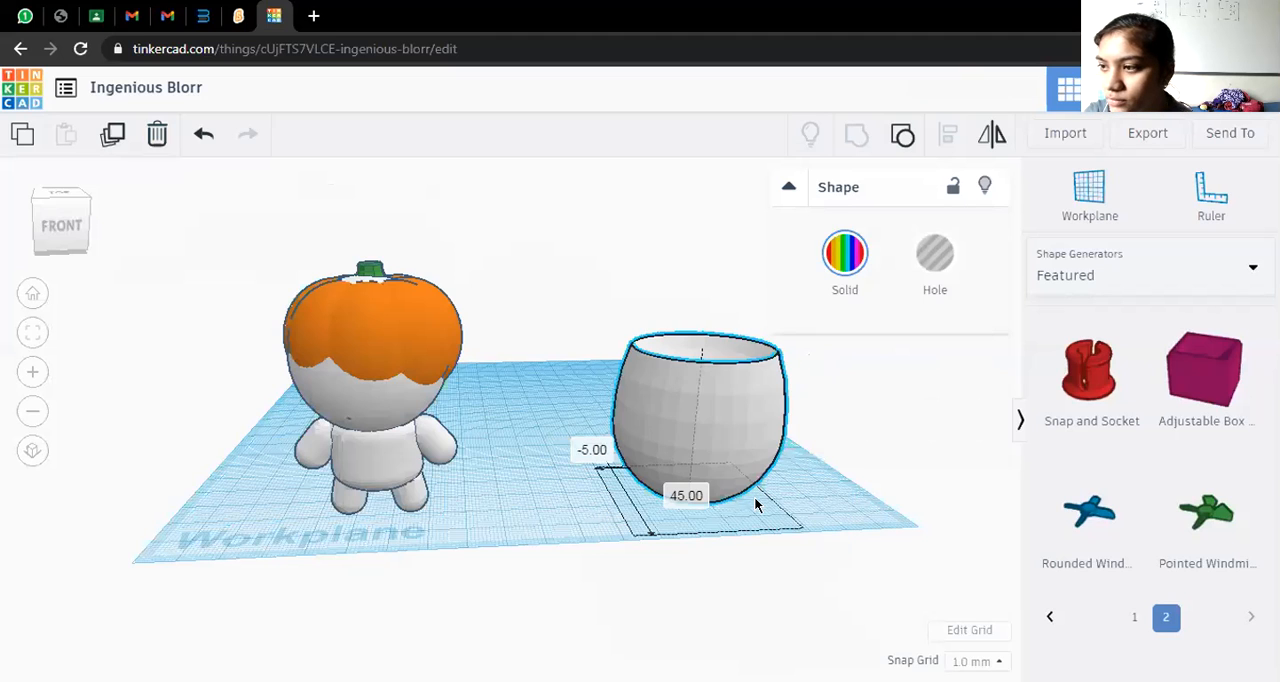
key("Escape")
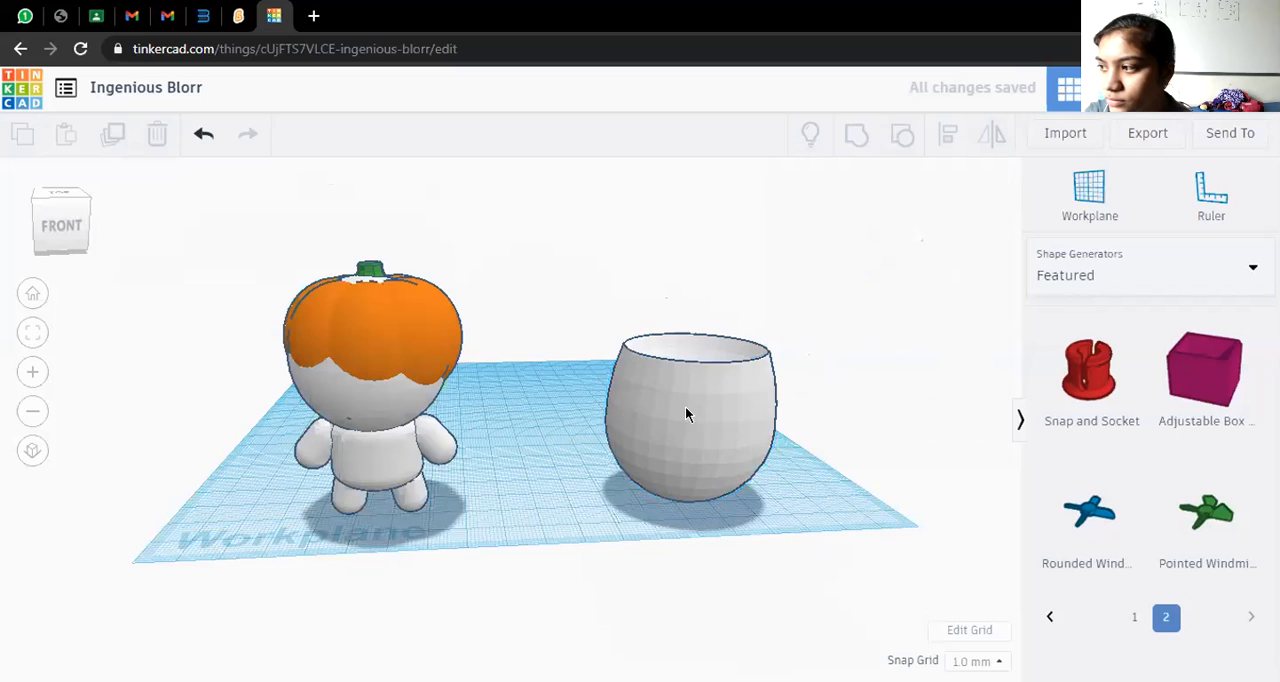
left_click_drag(188, 281, 829, 424)
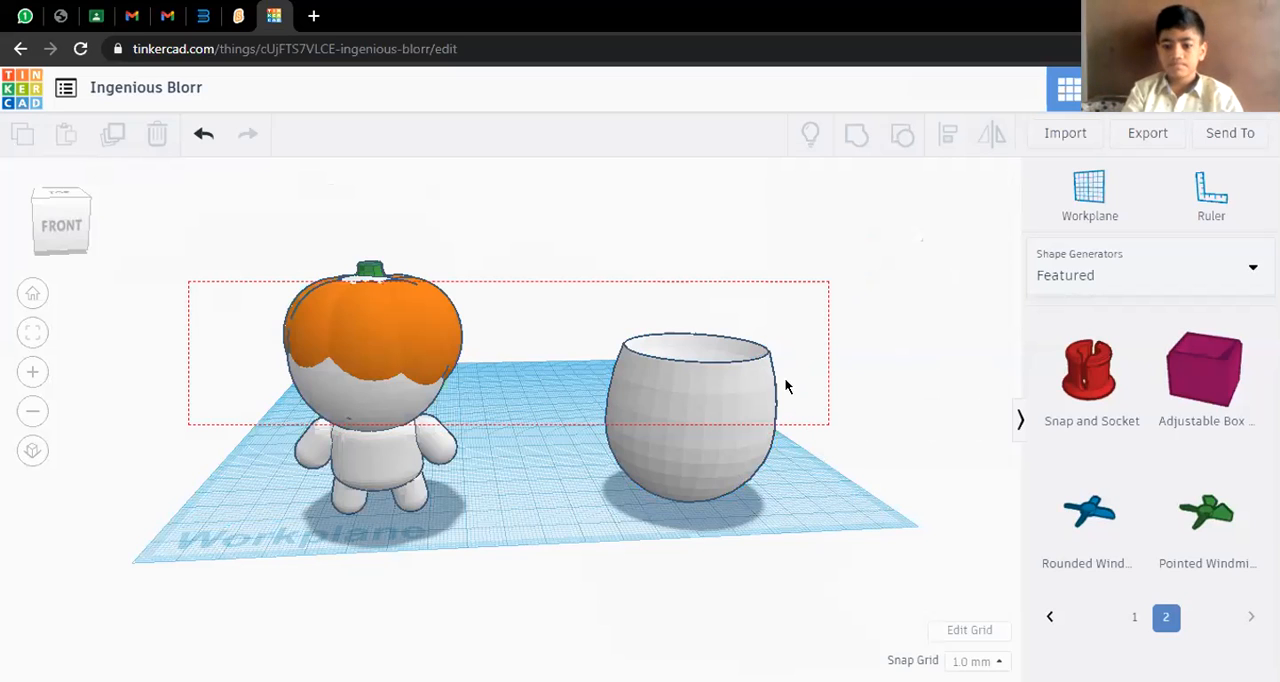
key("Delete")
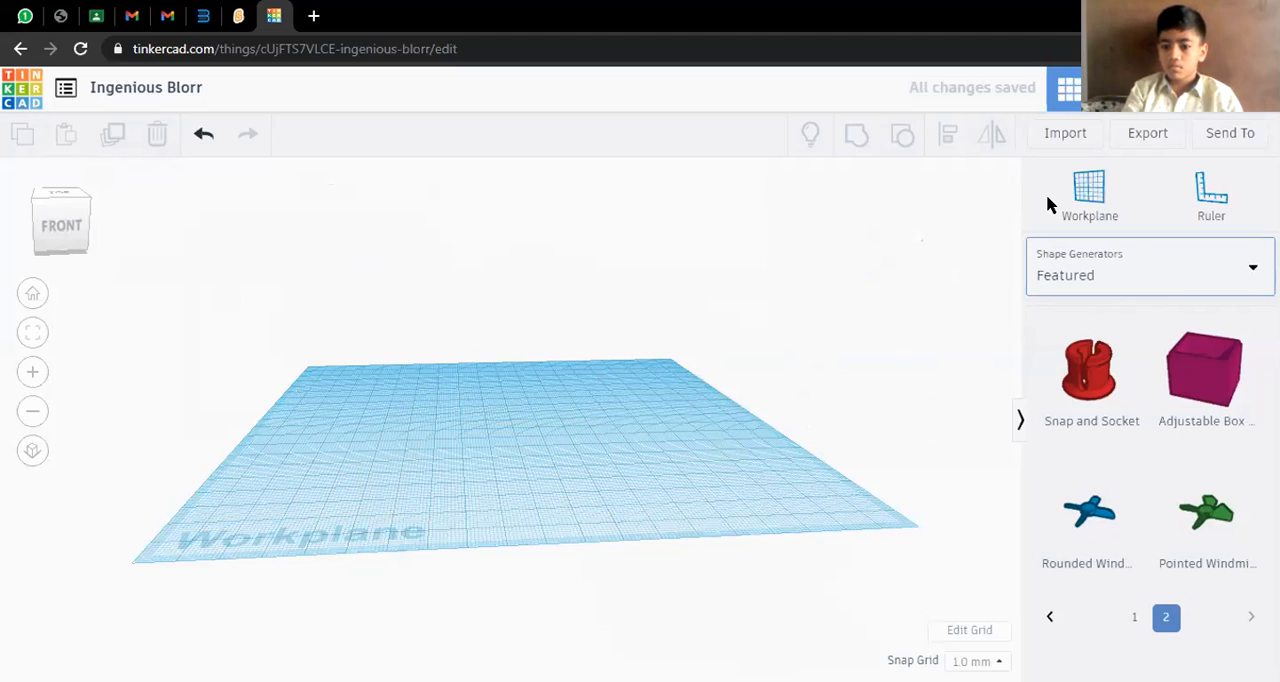
Place a red box from the Basic Shapes collection on the empty workplane and stretch it upward into a tall column
left_click(1155, 258)
left_click(1222, 352)
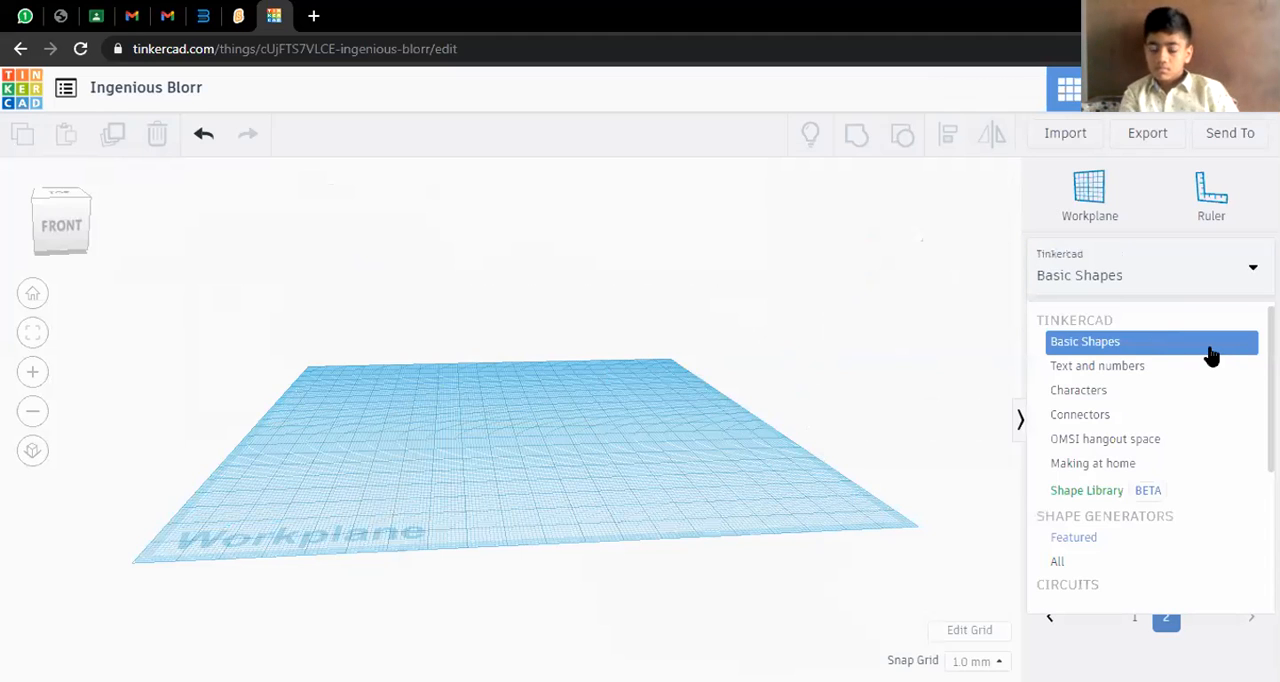
left_click(1203, 345)
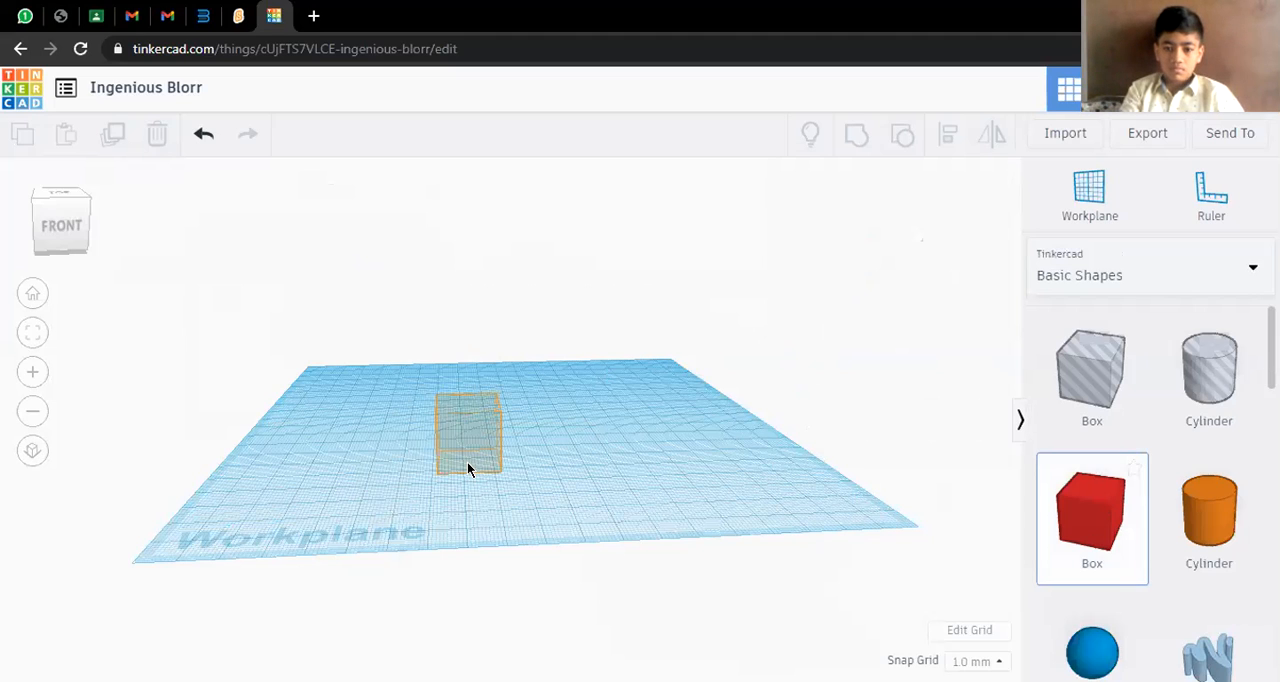
left_click(463, 408)
left_click_drag(467, 404, 465, 298)
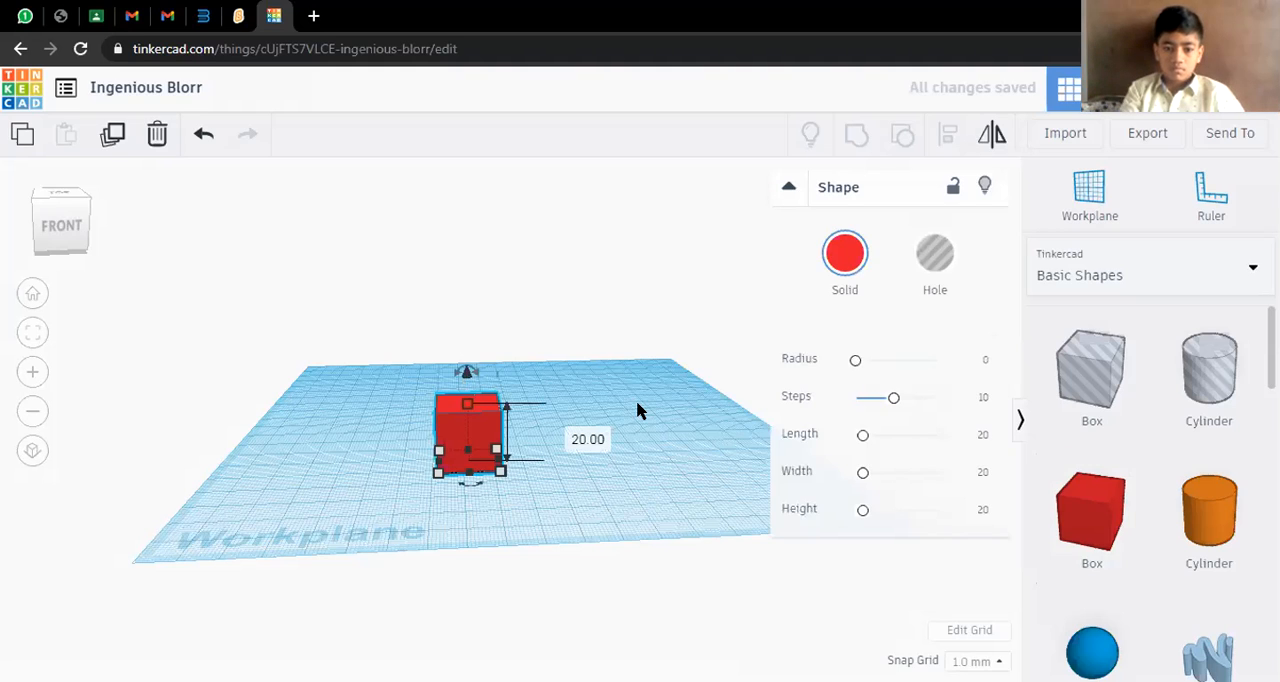
left_click(967, 413)
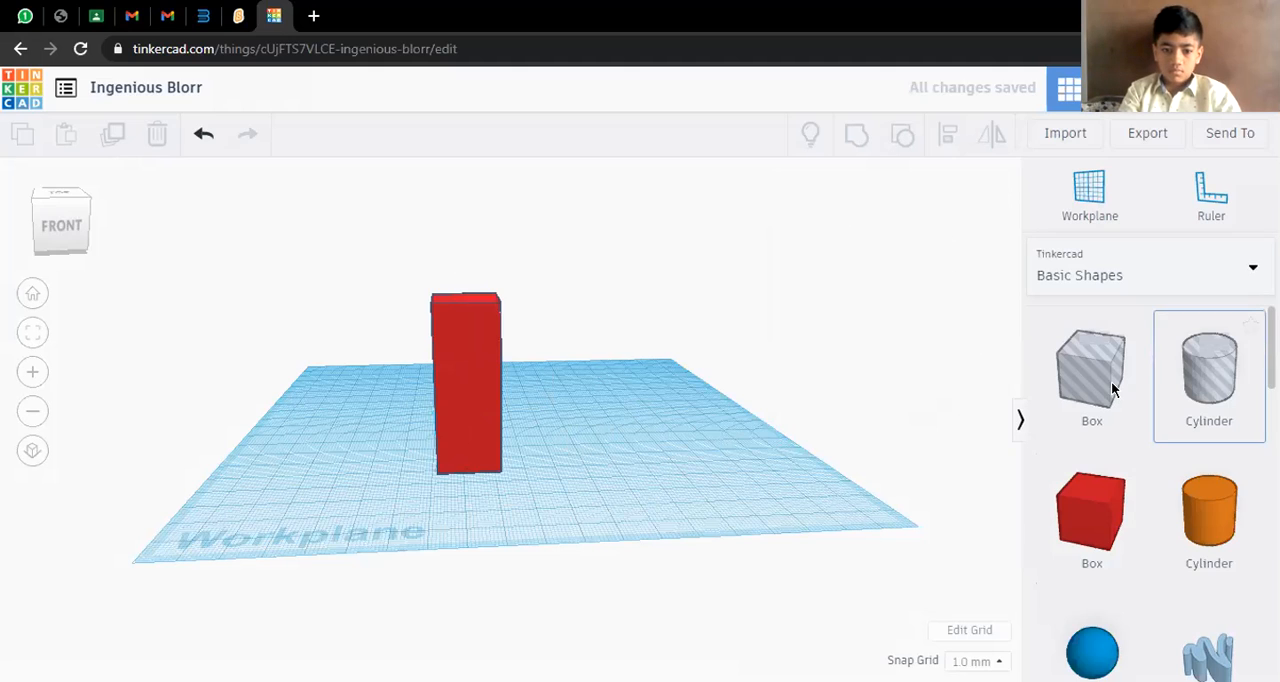
Place a 20 mm box hole at the foot of the red column and raise it 17 mm
left_click(468, 450)
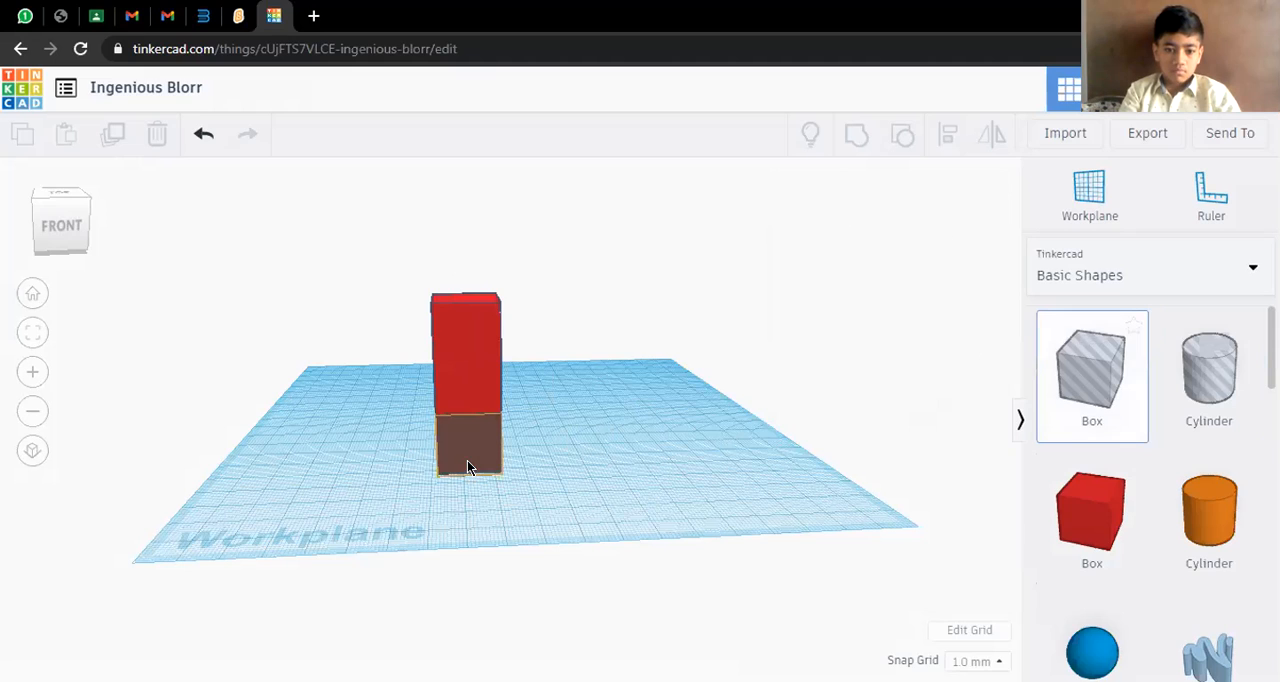
left_click(469, 402)
left_click_drag(464, 368, 467, 312)
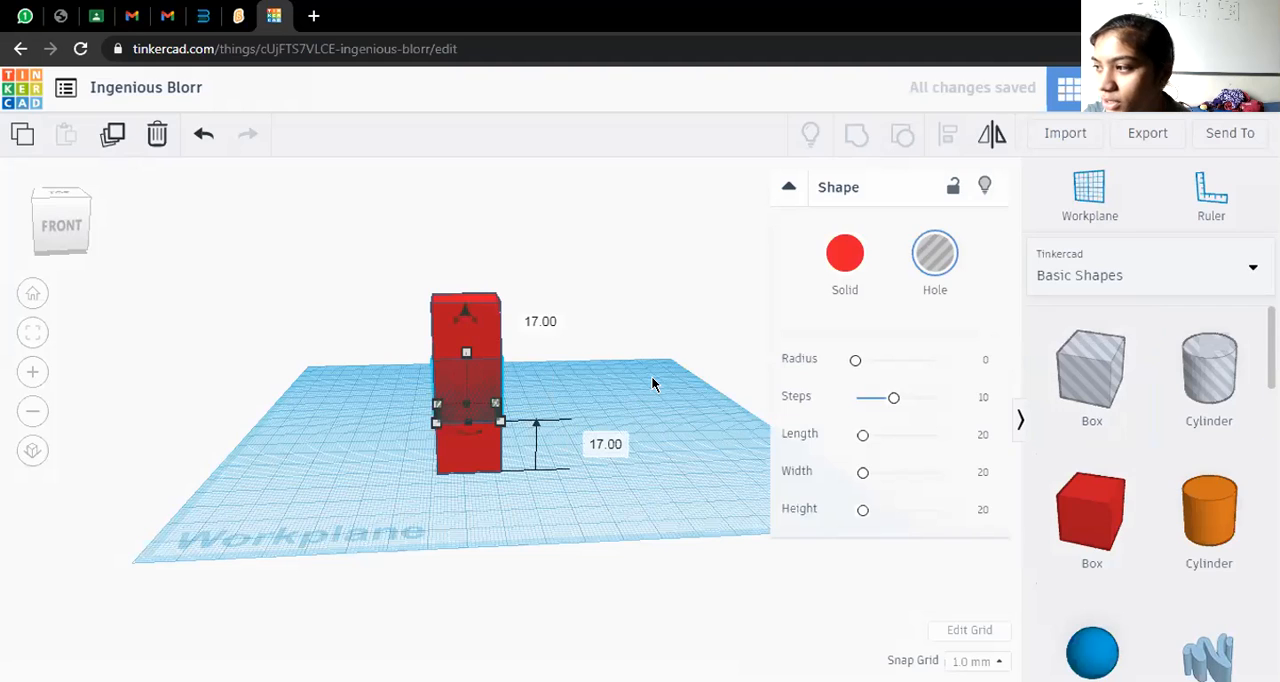
key("Escape")
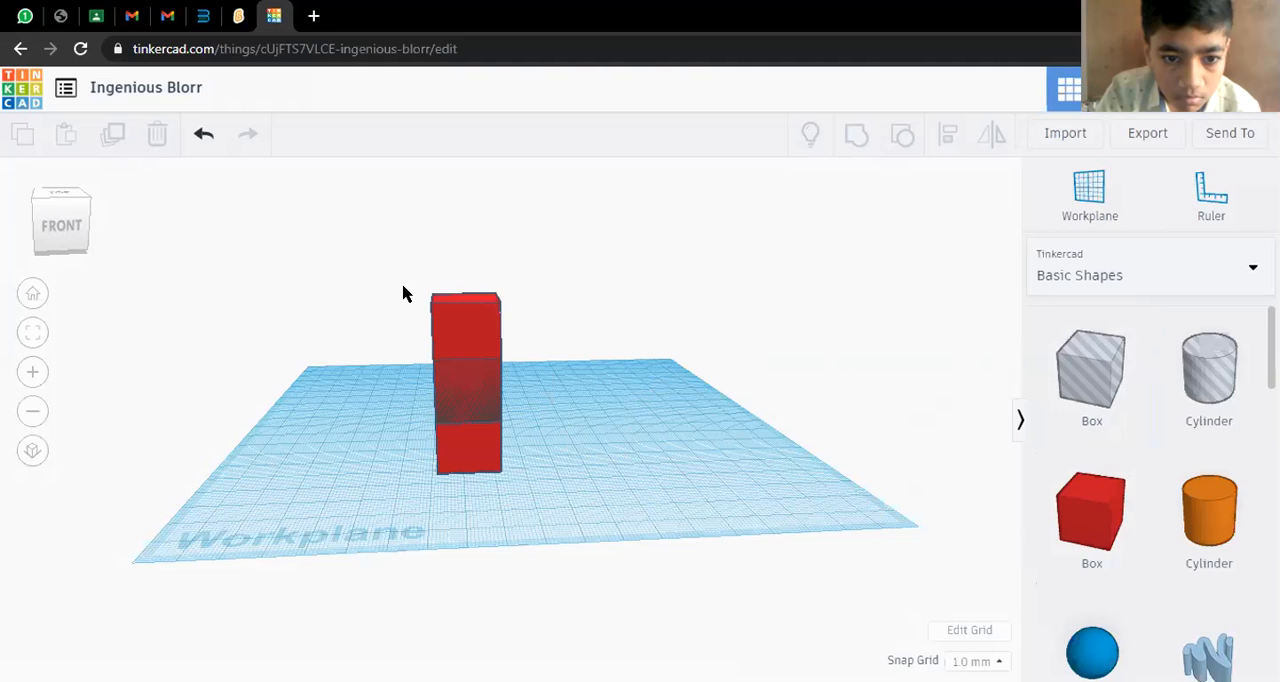
Group the red column with the box hole inside it to cut out its middle section
left_click(474, 400)
left_click_drag(405, 263, 511, 456)
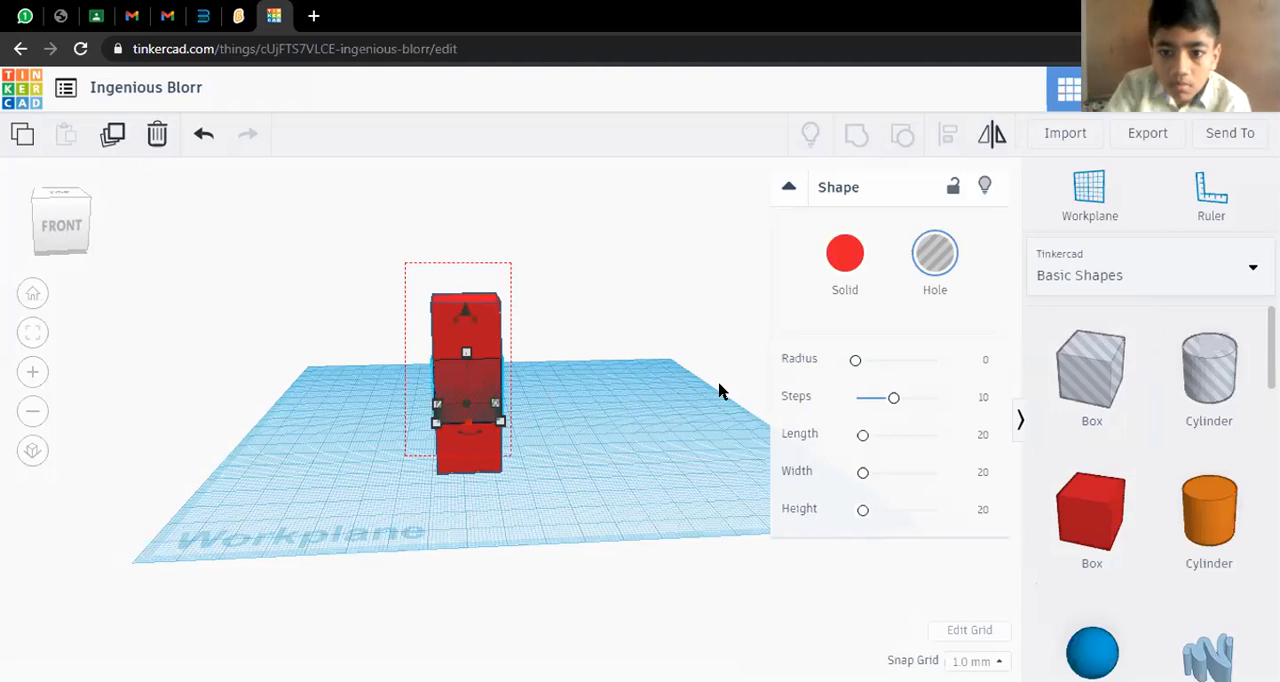
left_click_drag(718, 390, 717, 389)
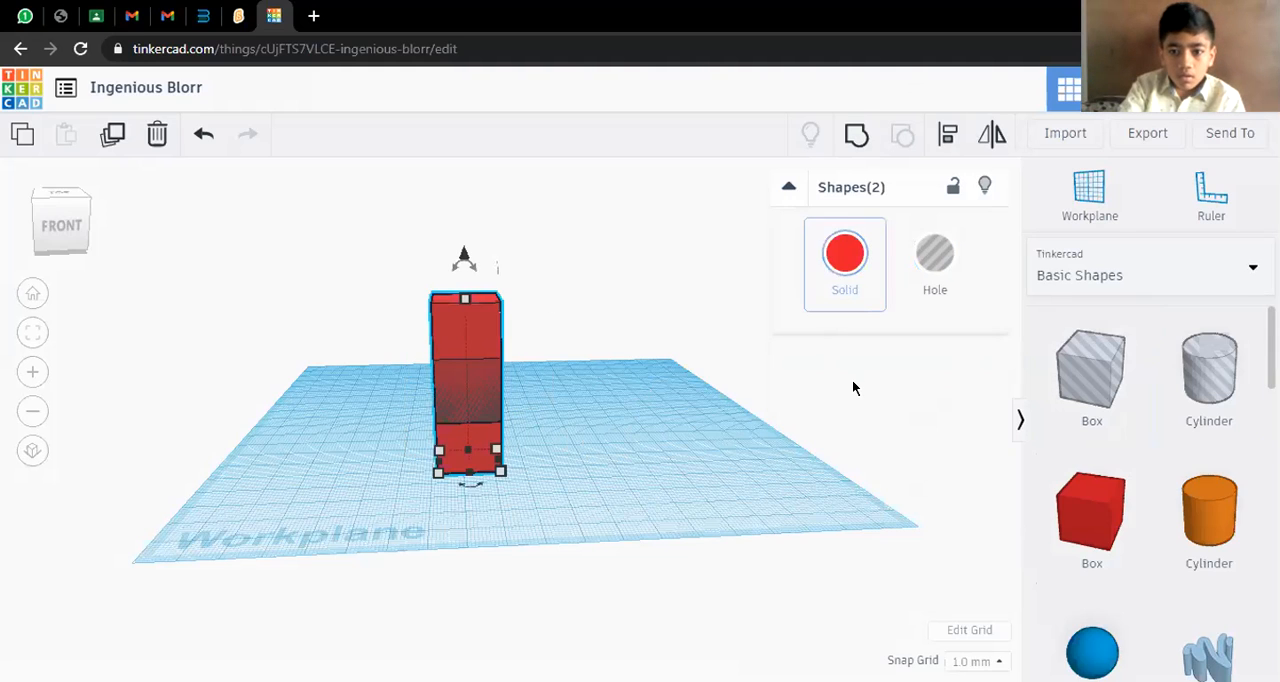
key("ctrl+g")
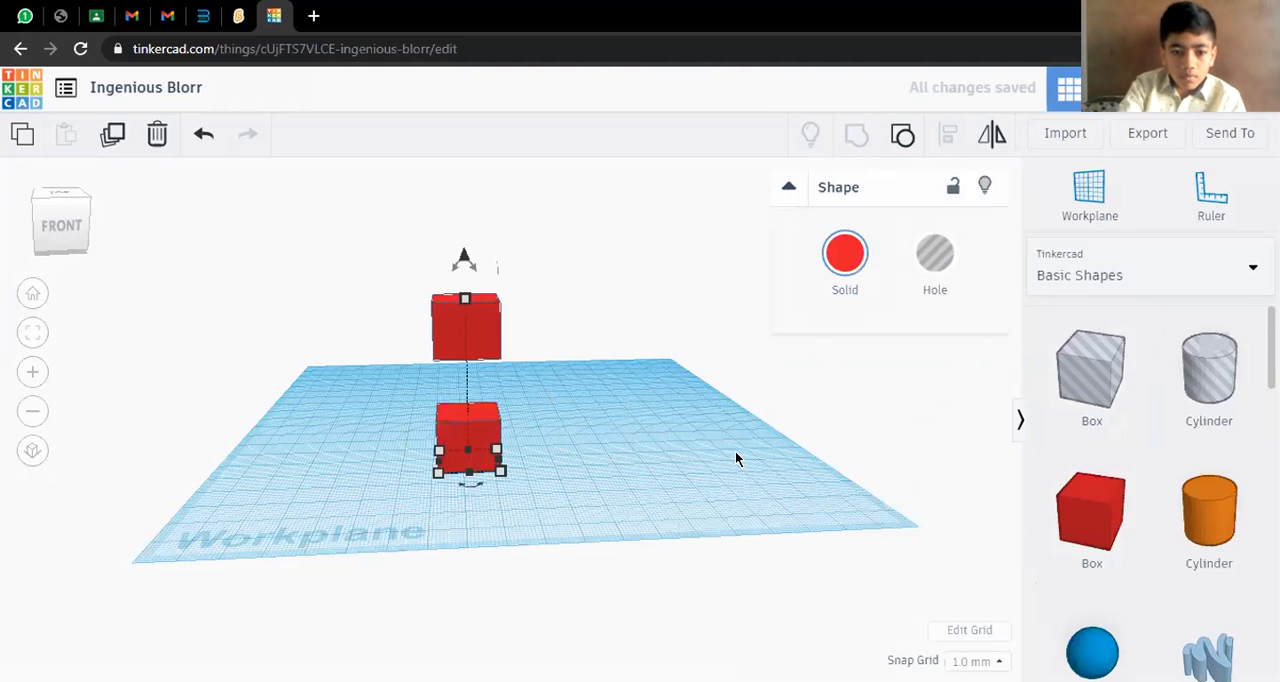
left_click(736, 459)
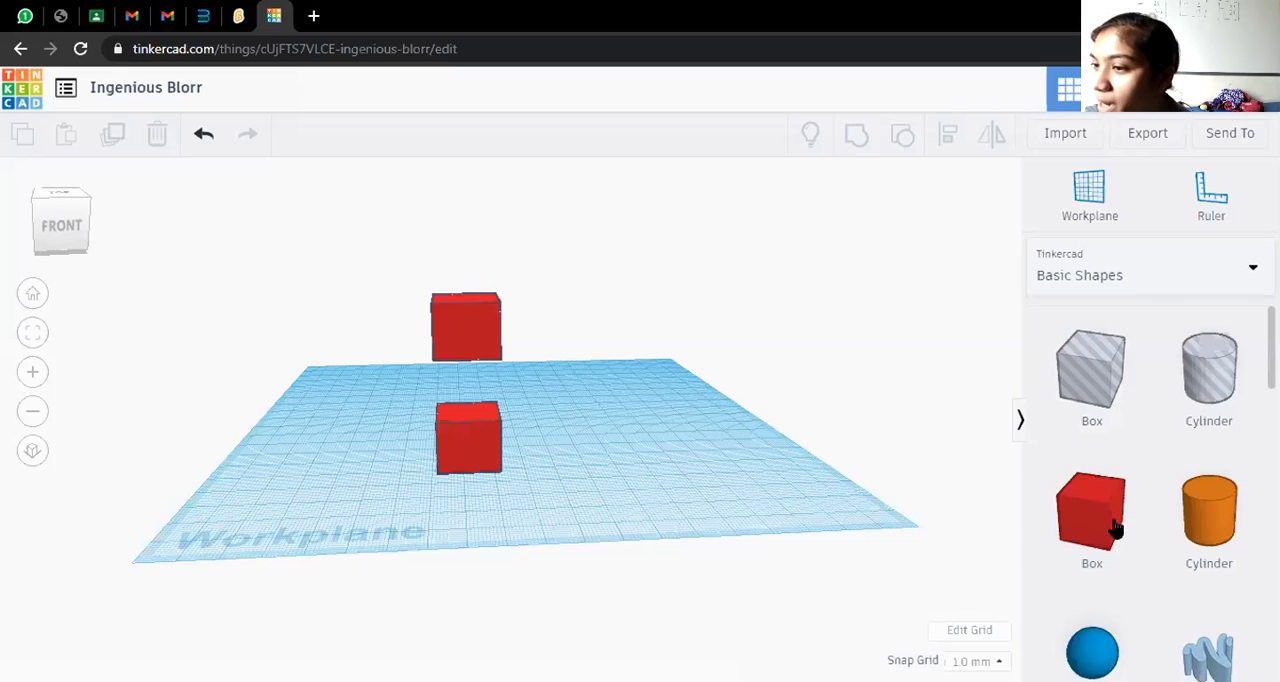
Place a second red box to the right of the split column and stretch it upward into a tall column
left_click(632, 450)
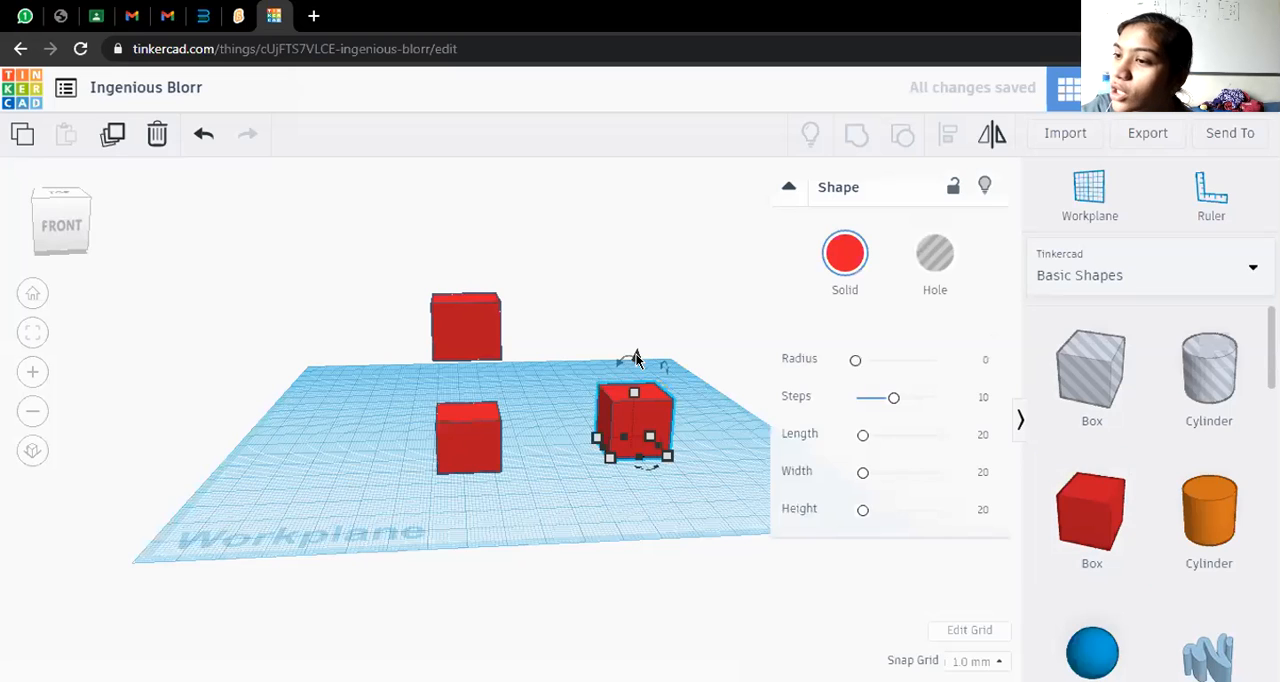
left_click_drag(637, 356, 643, 260)
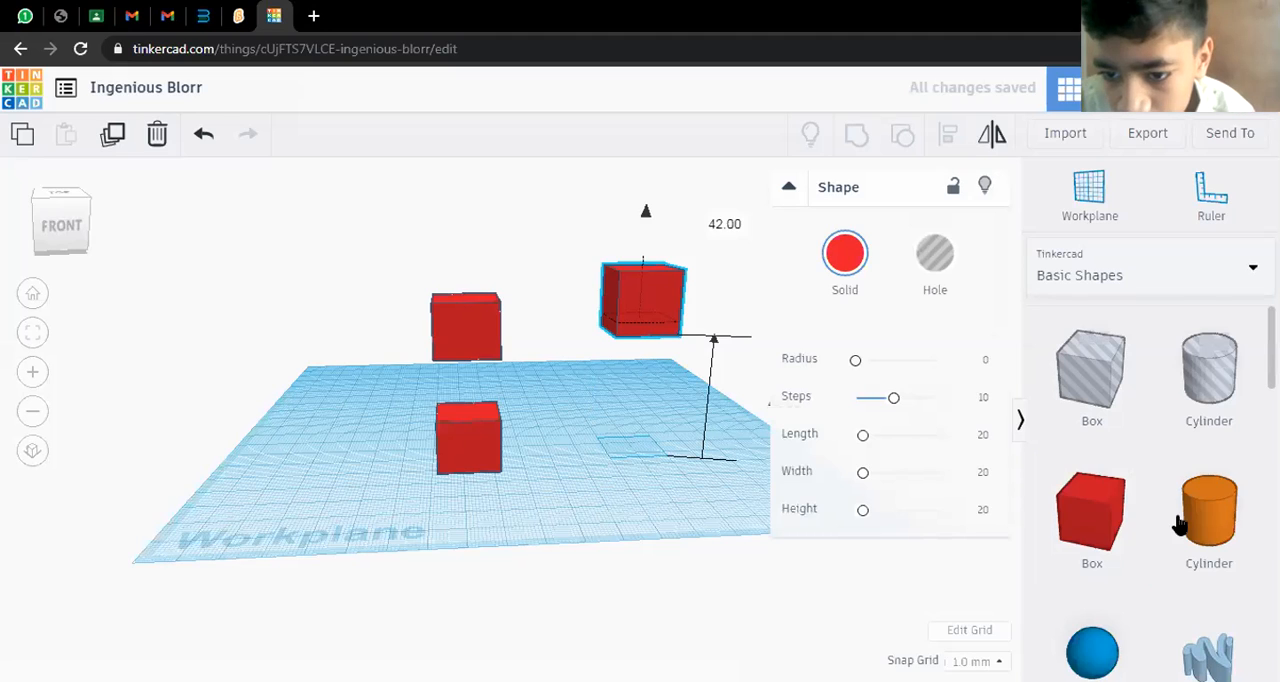
Place a box hole at the foot of the new column and resize its base to 15 mm by 21 mm
left_click(1096, 368)
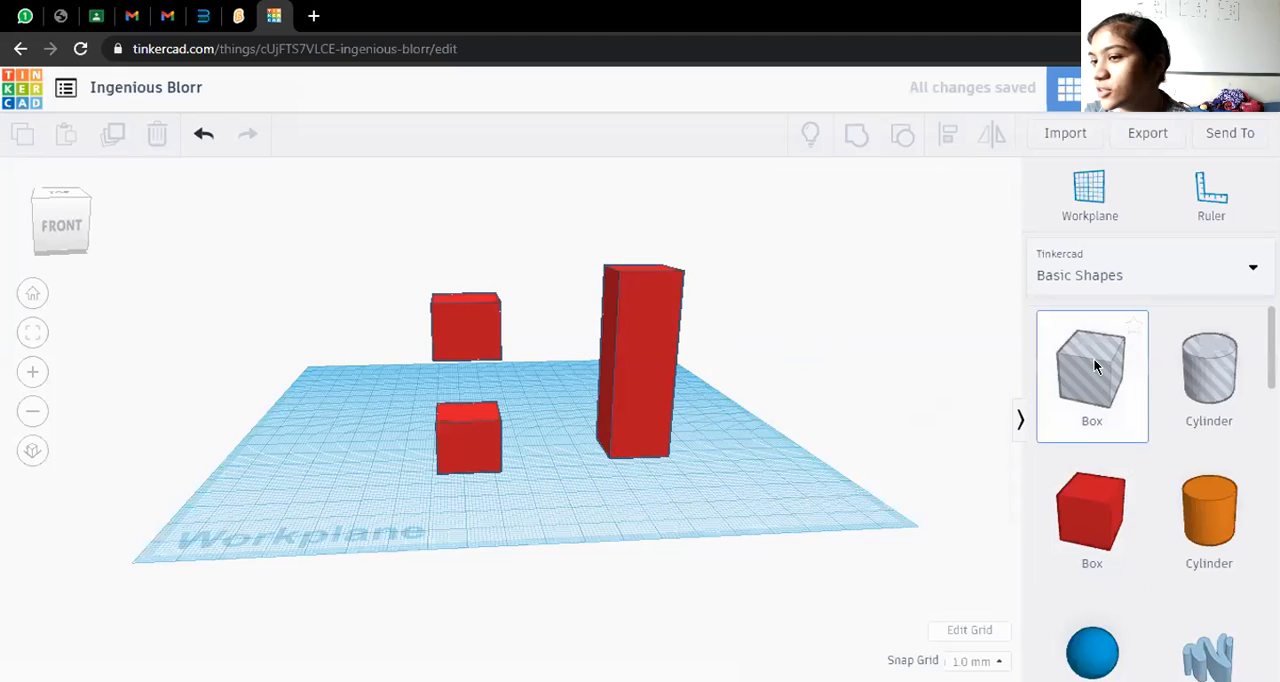
left_click(627, 452)
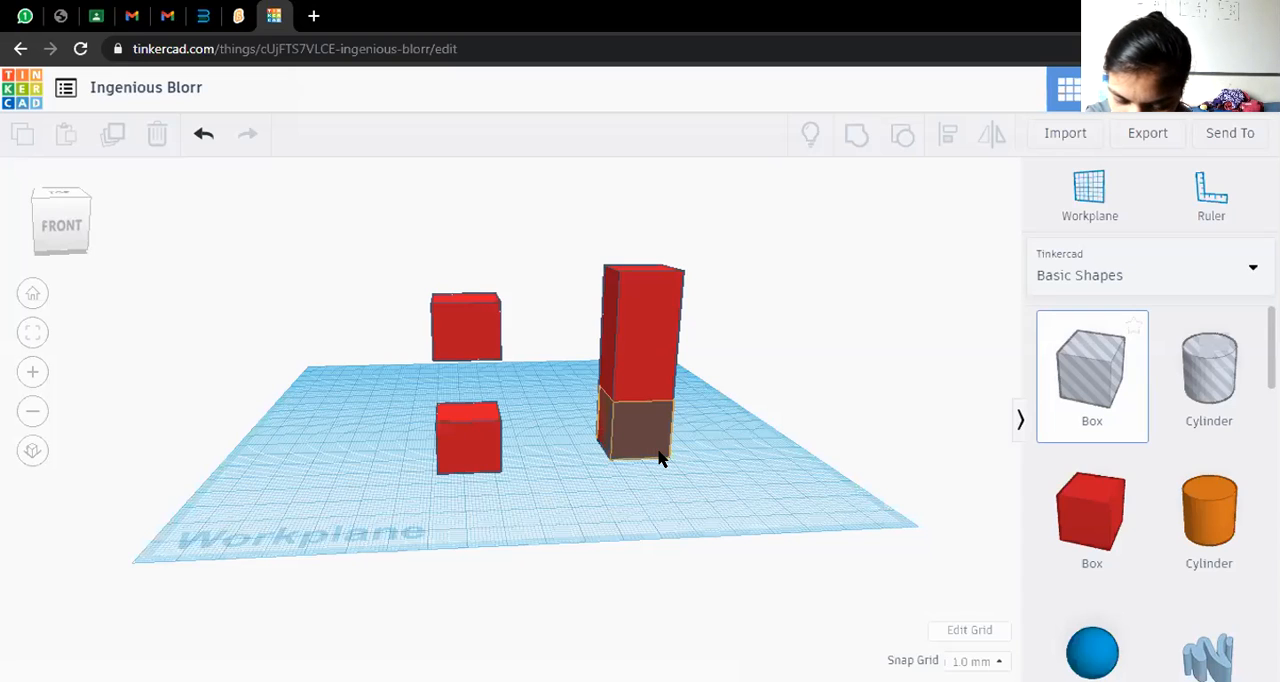
left_click(625, 459)
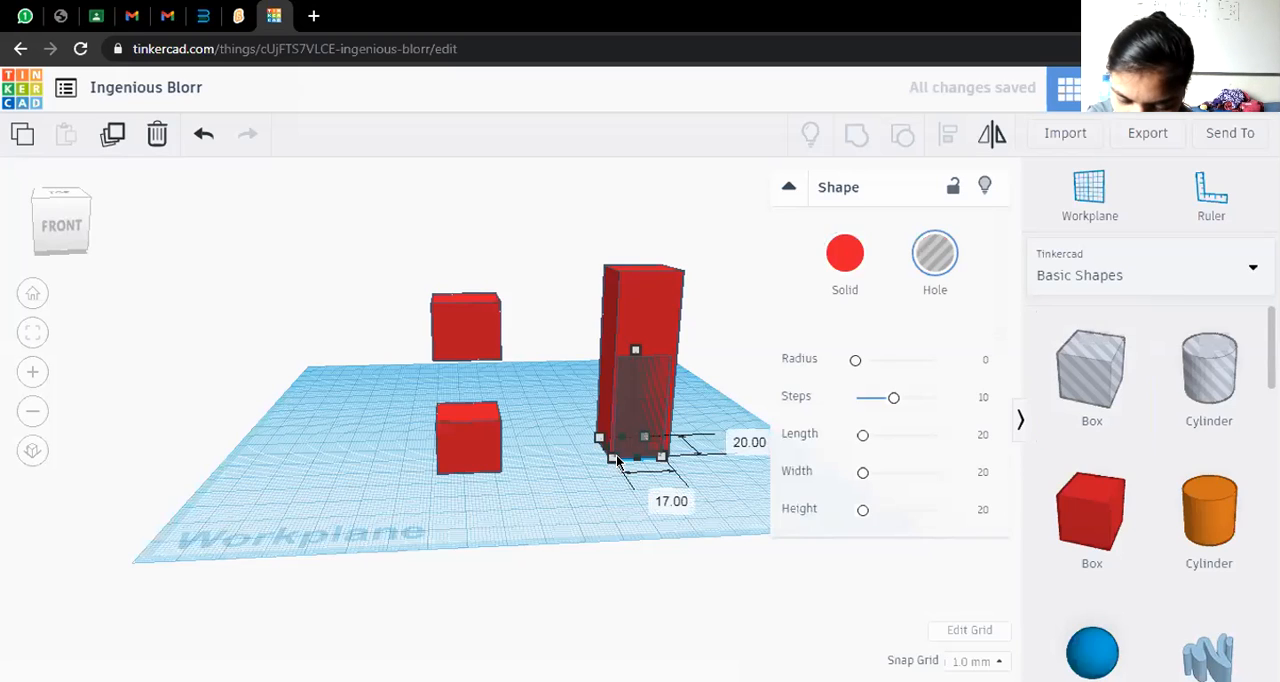
left_click_drag(621, 460, 620, 463)
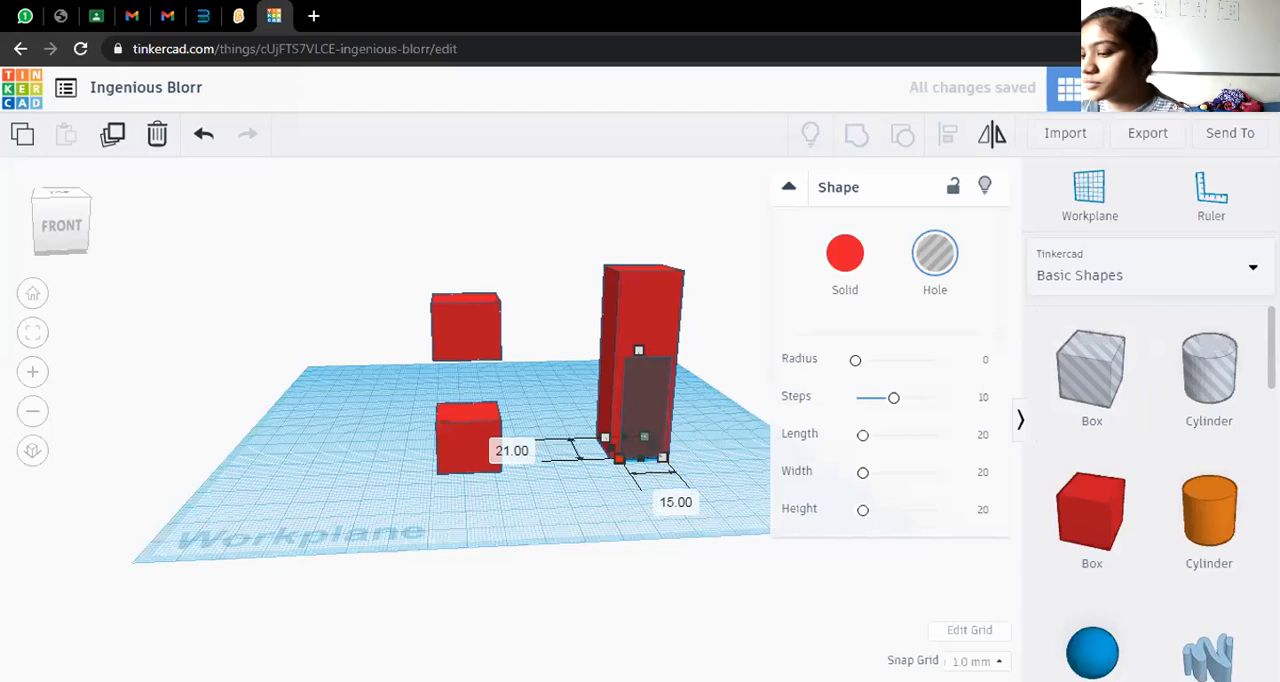
Group the second column with its box hole to cut a doorway through its base
left_click_drag(560, 215, 873, 500)
key("ctrl+g")
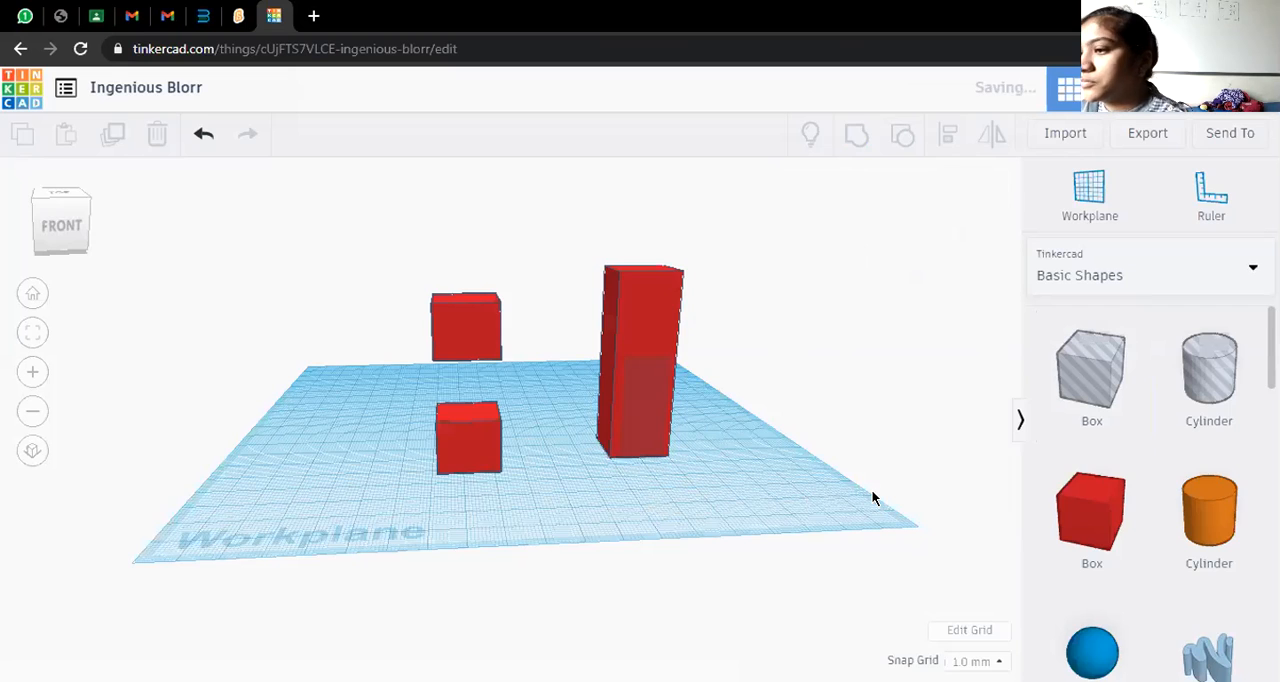
Delete the two separated red cubes, leaving the column with the doorway on the workplane
left_click(373, 287)
left_click_drag(394, 262, 526, 508)
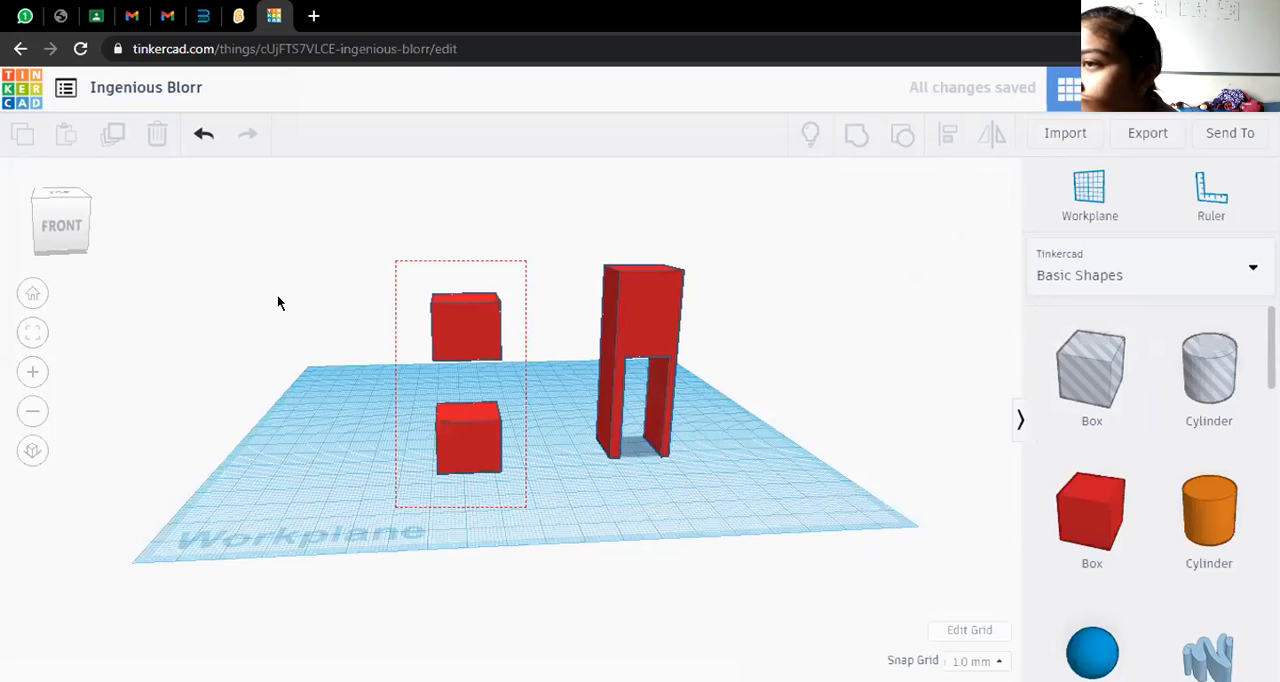
key("Delete")
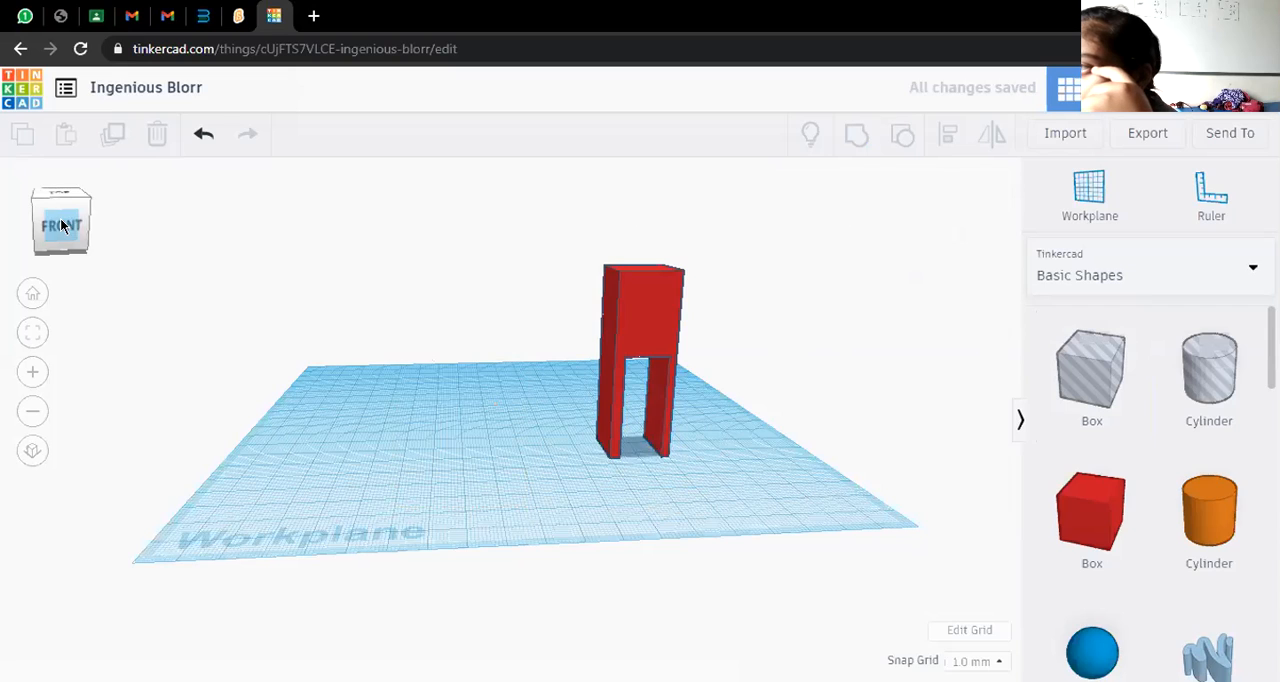
left_click(58, 230)
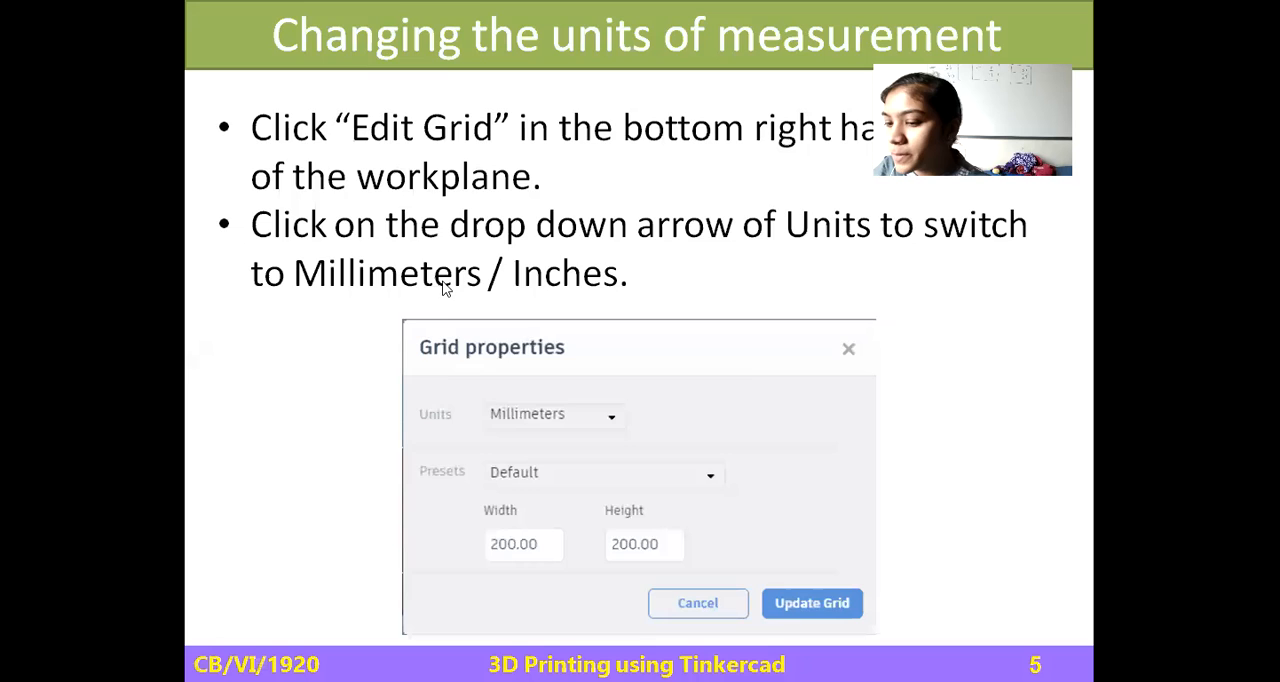
Switch to the Funky Blad-Migelo design in Tinkercad and delete all of its shapes to clear the workplane
key("alt+Tab")
key("alt+Tab")
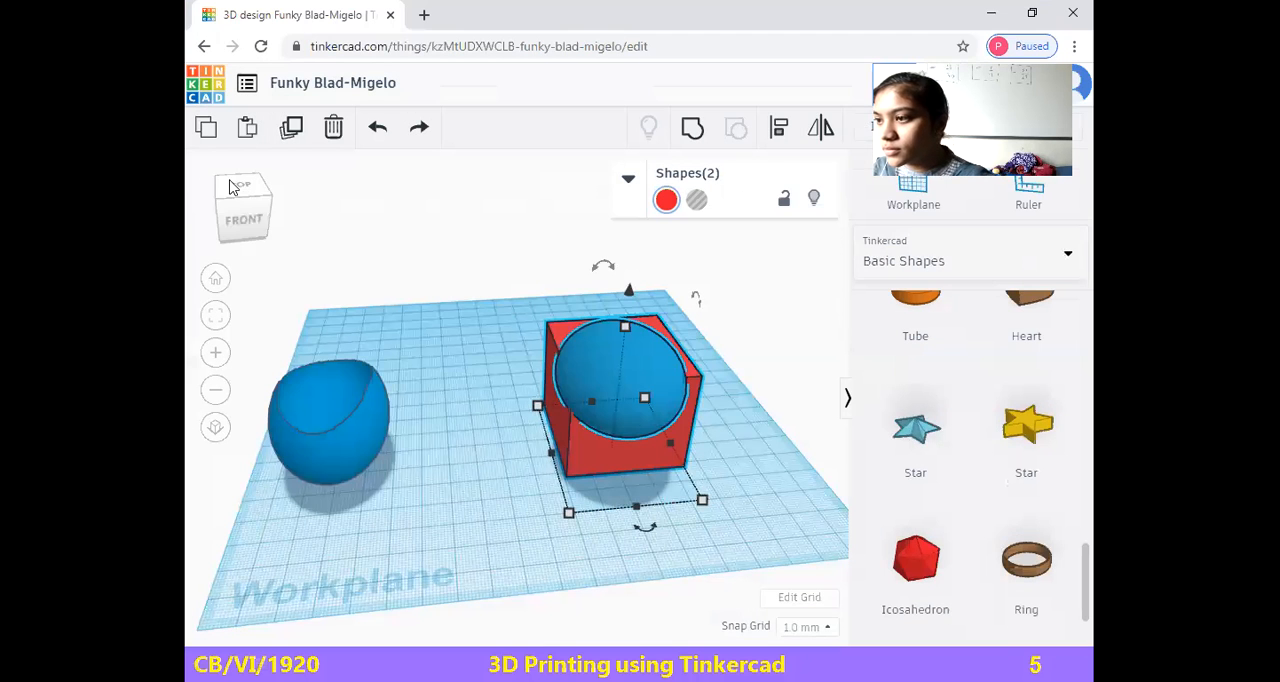
left_click_drag(269, 313, 420, 550)
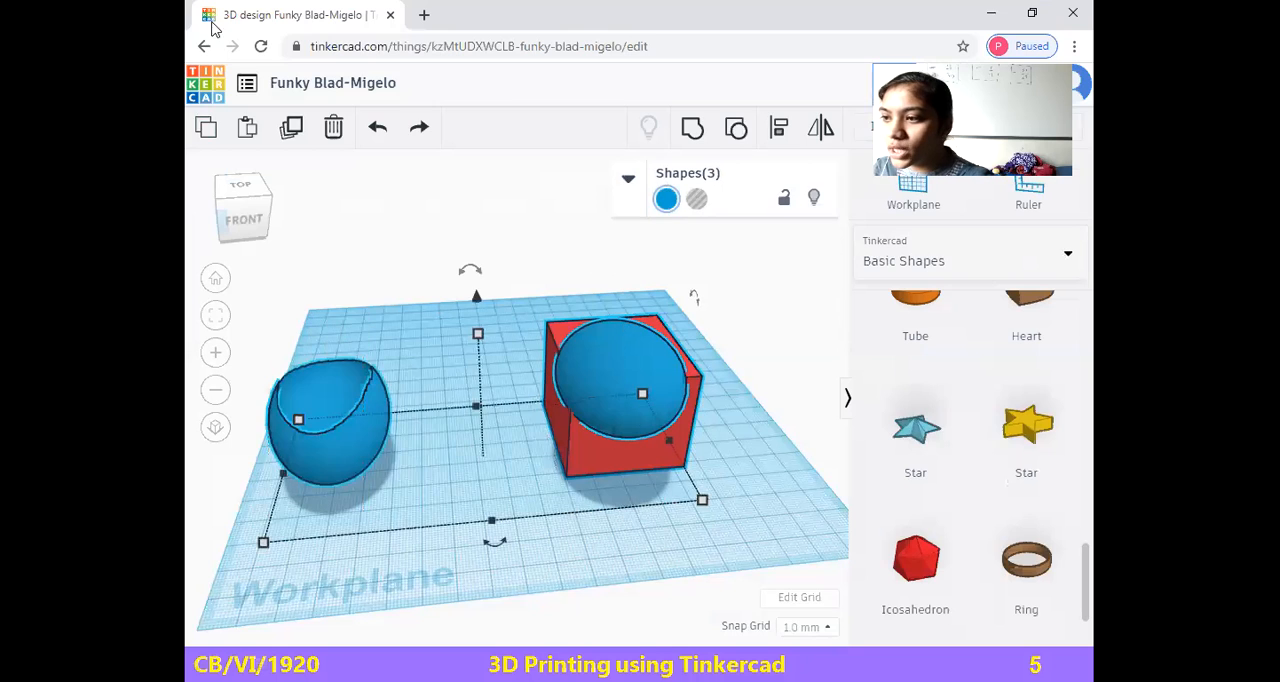
left_click(333, 127)
left_click(216, 280)
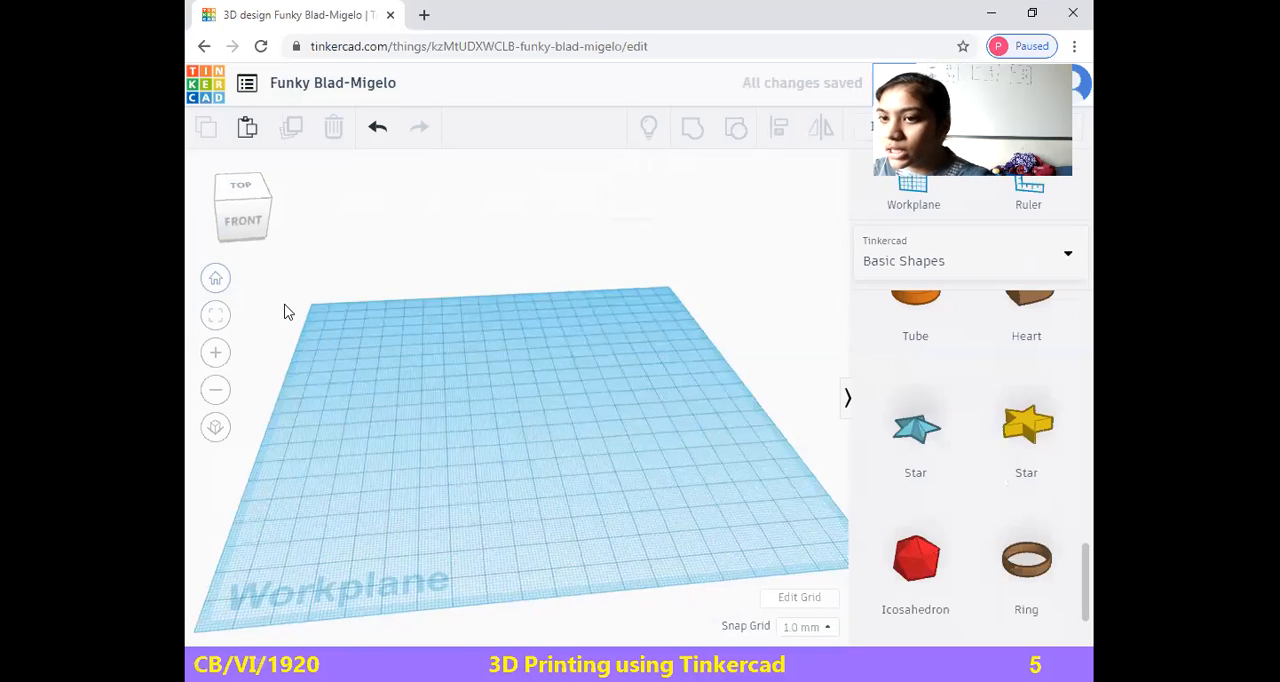
left_click(216, 393)
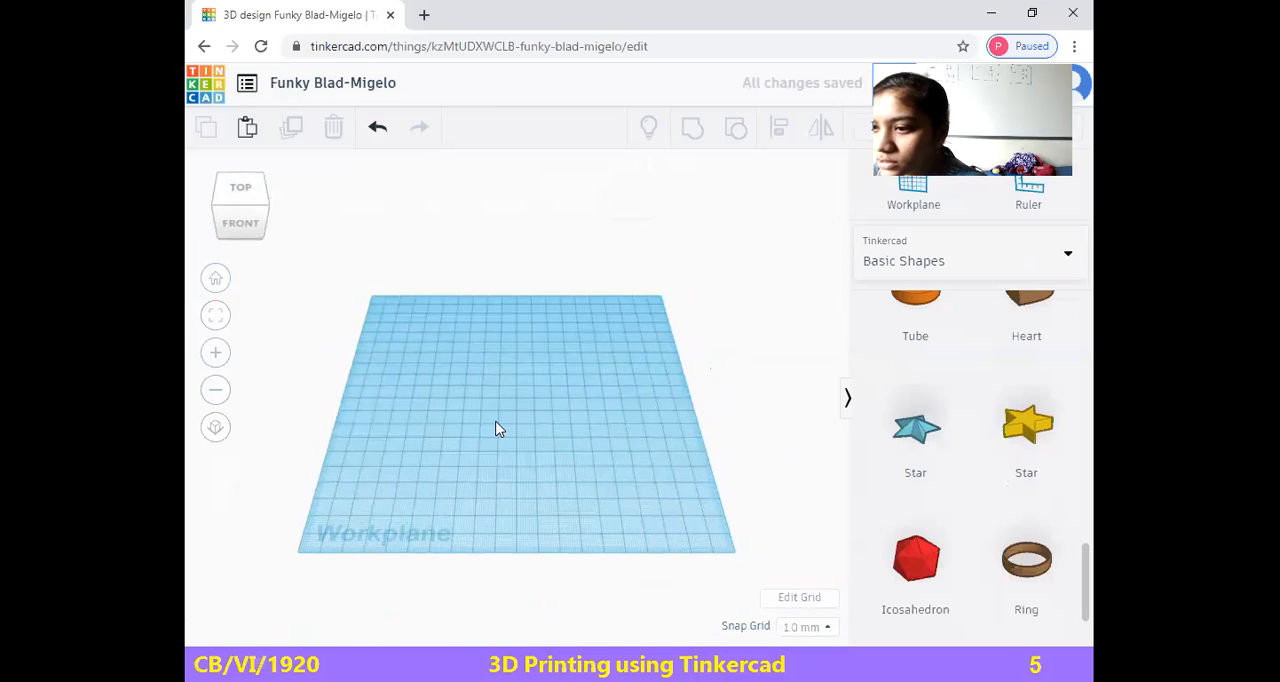
left_click(215, 353)
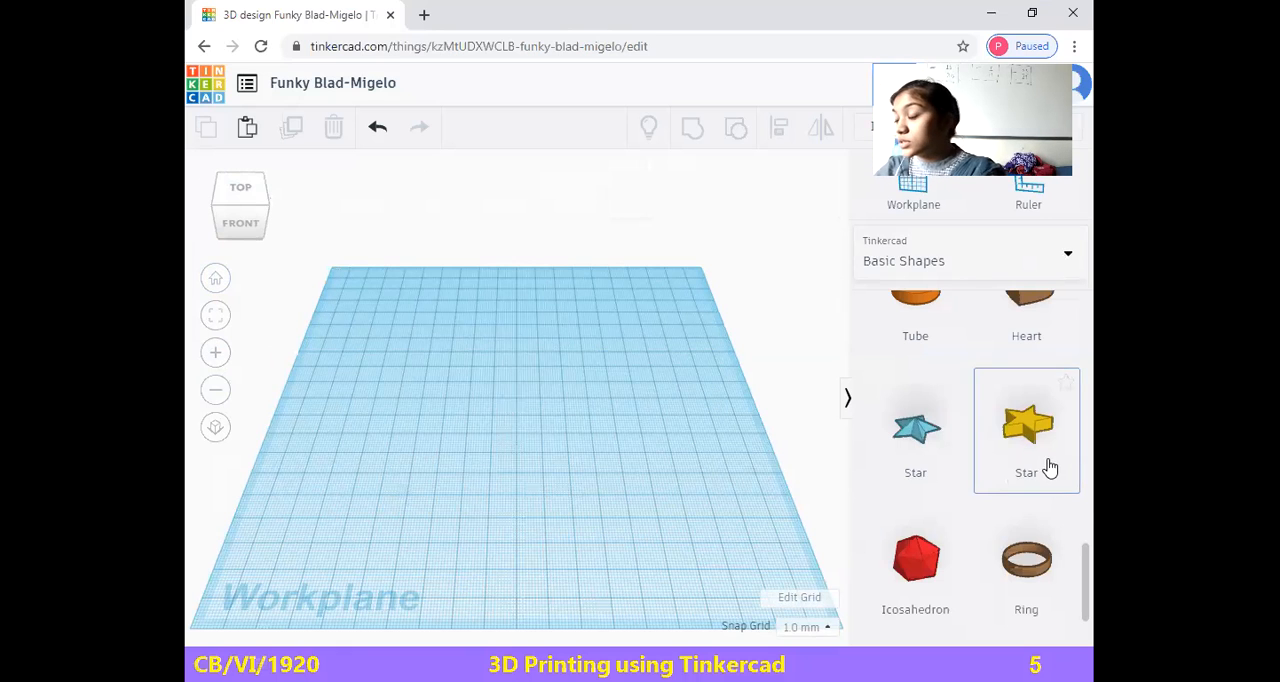
Place an orange cylinder from the Basic Shapes collection in the middle of the empty workplane
scroll(1050, 468, "up", 3)
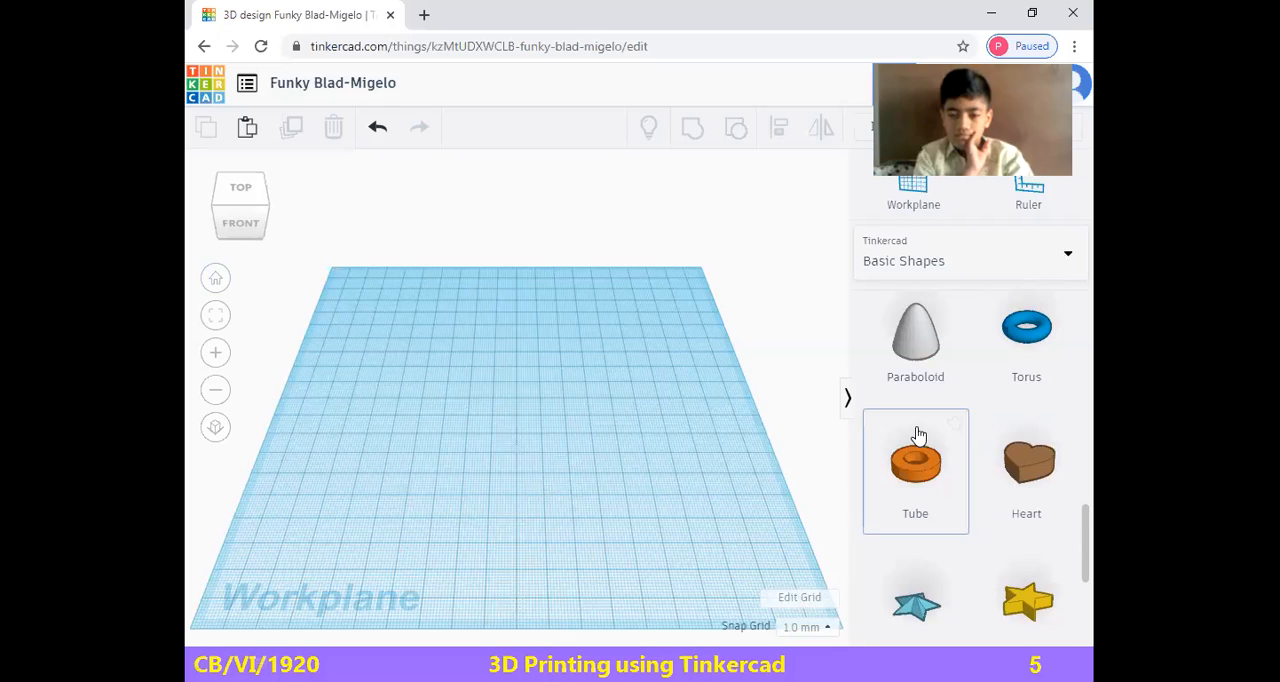
scroll(914, 443, "up", 3)
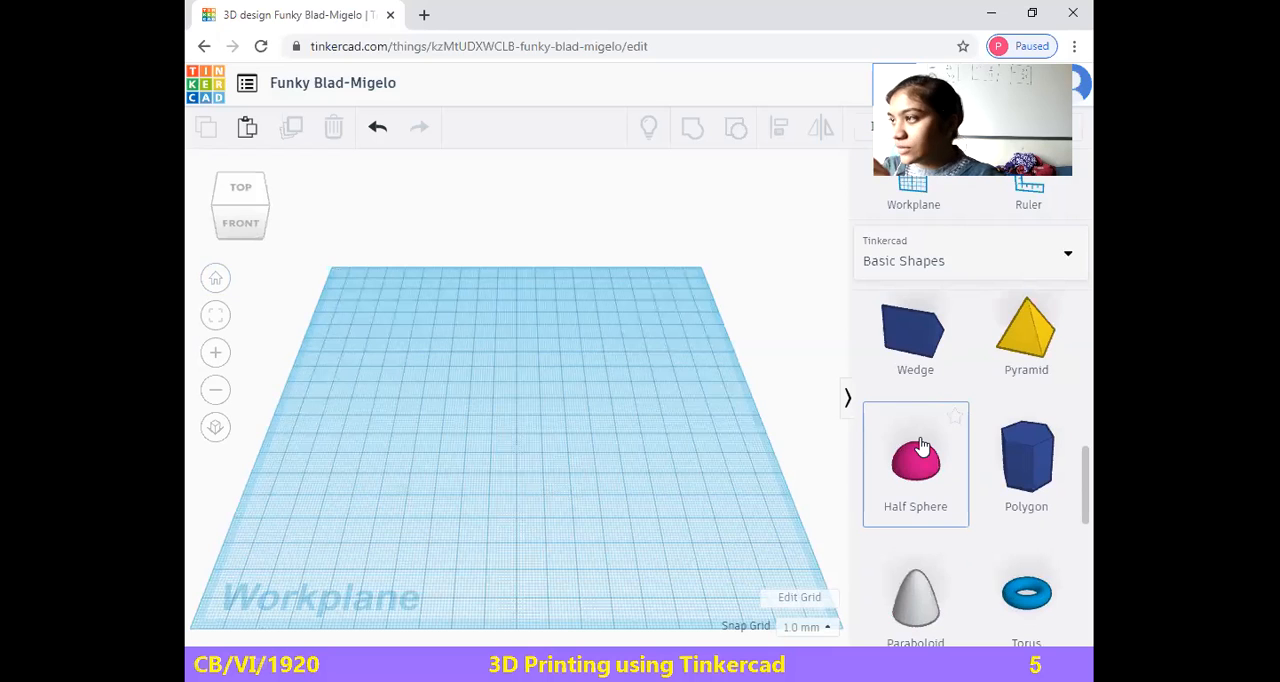
scroll(929, 409, "up", 6)
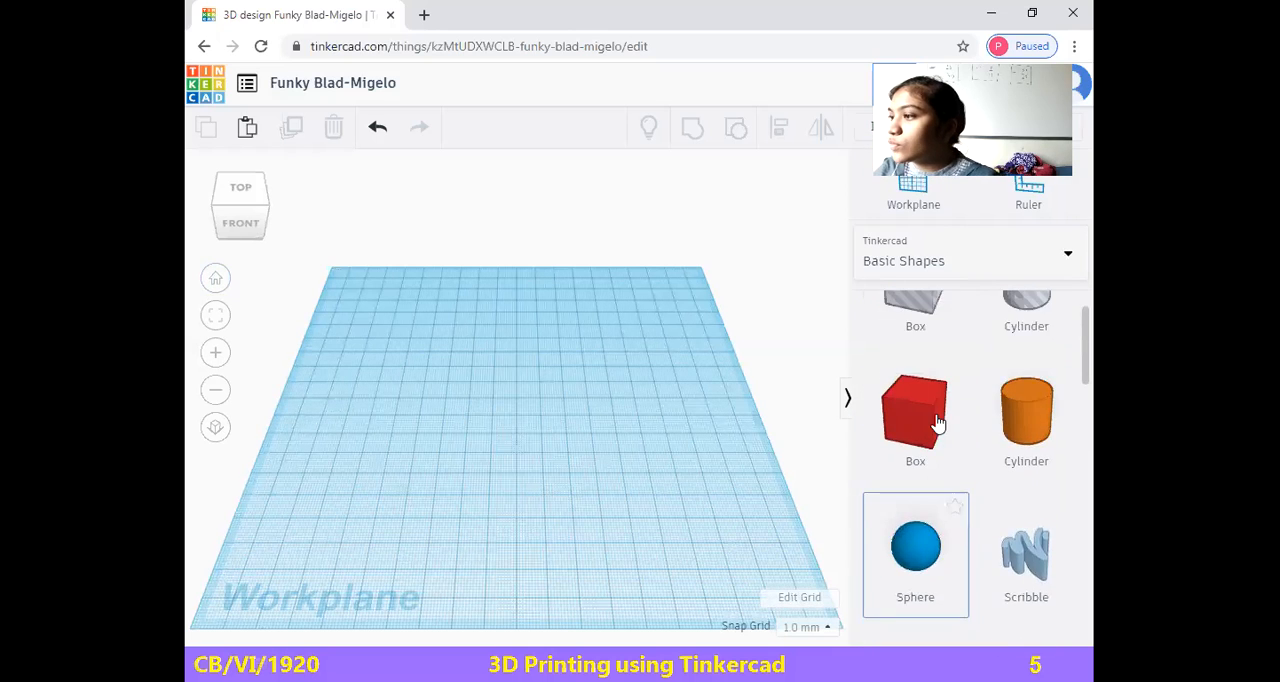
left_click(1030, 490)
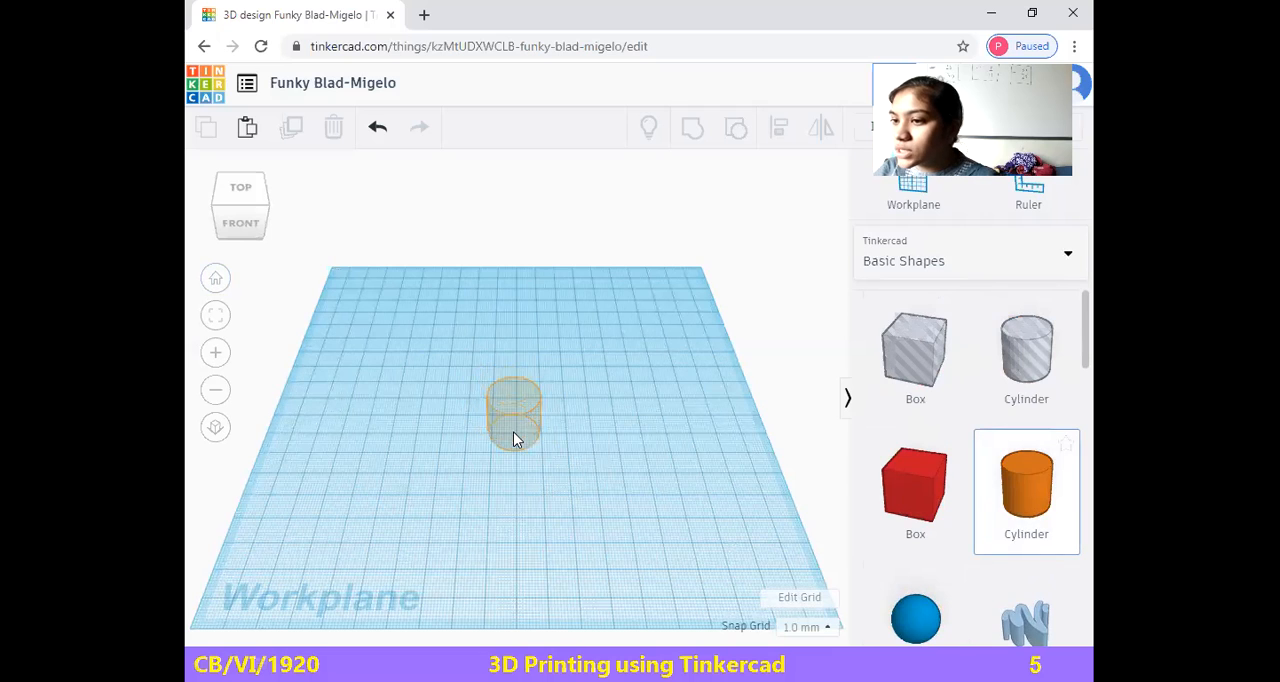
left_click(513, 434)
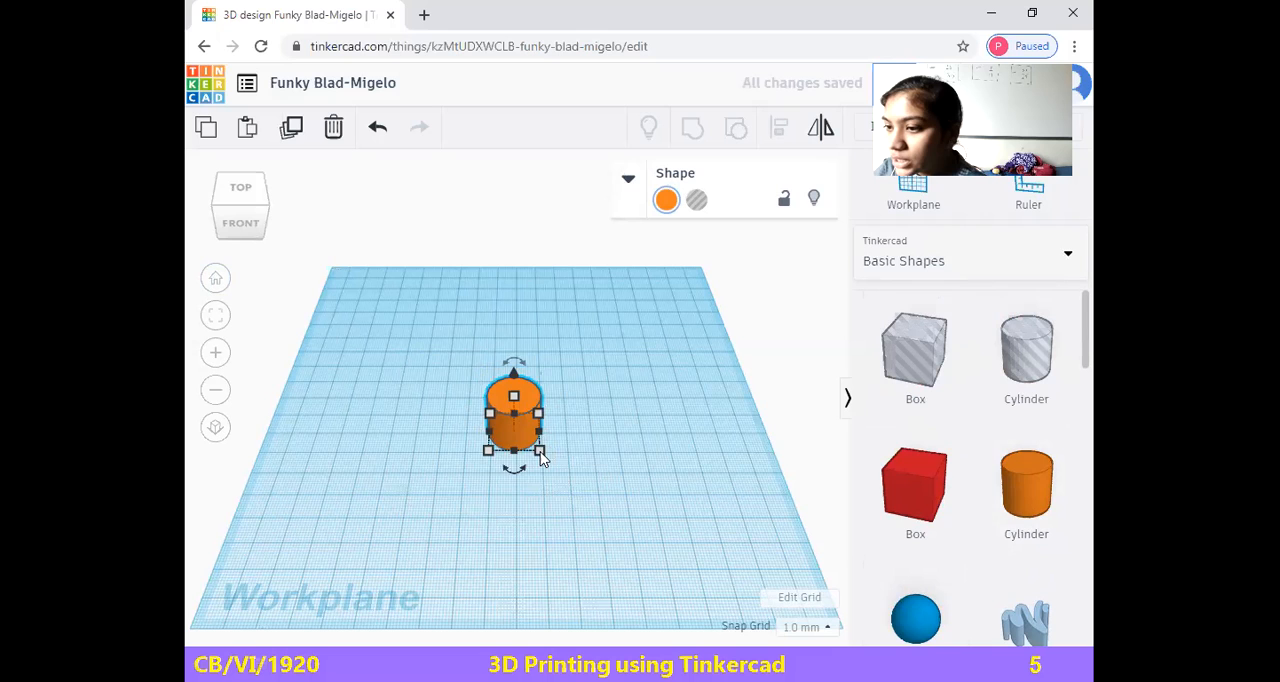
Set both the width and the depth of the orange cylinder's base to 4 mm
left_click_drag(540, 457, 514, 457)
left_click(494, 531)
type("4")
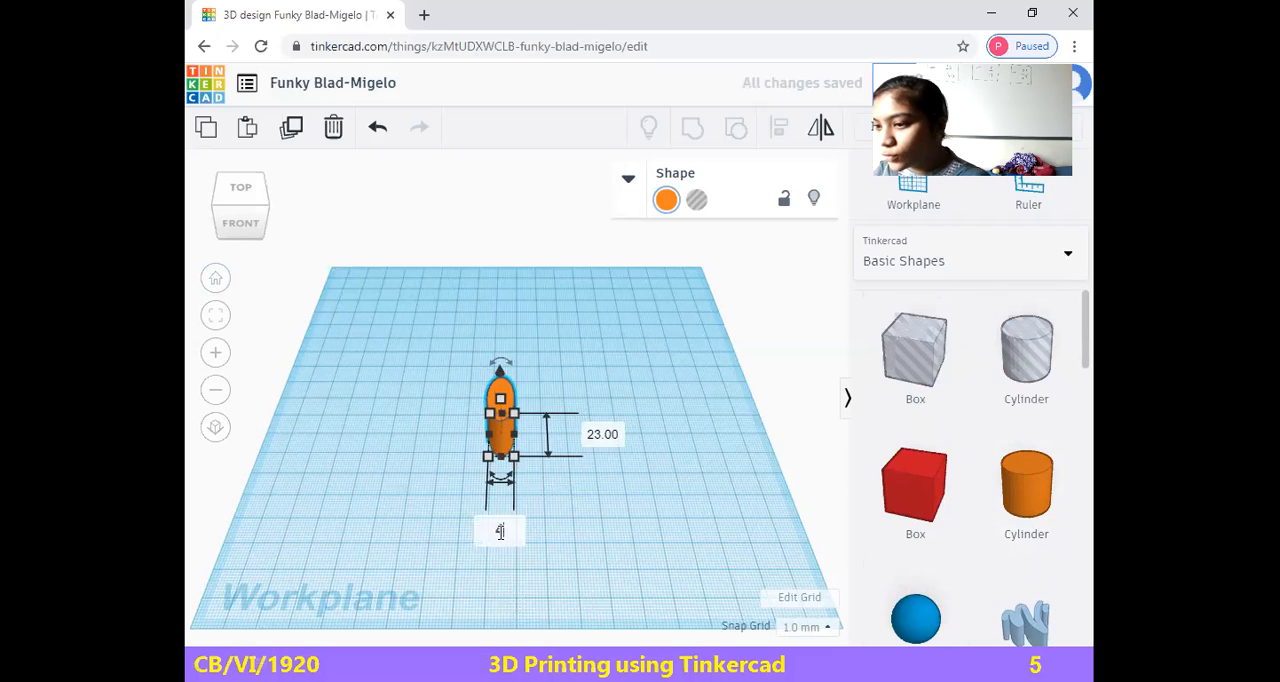
key("Return")
left_click(583, 434)
type("4")
key("Return")
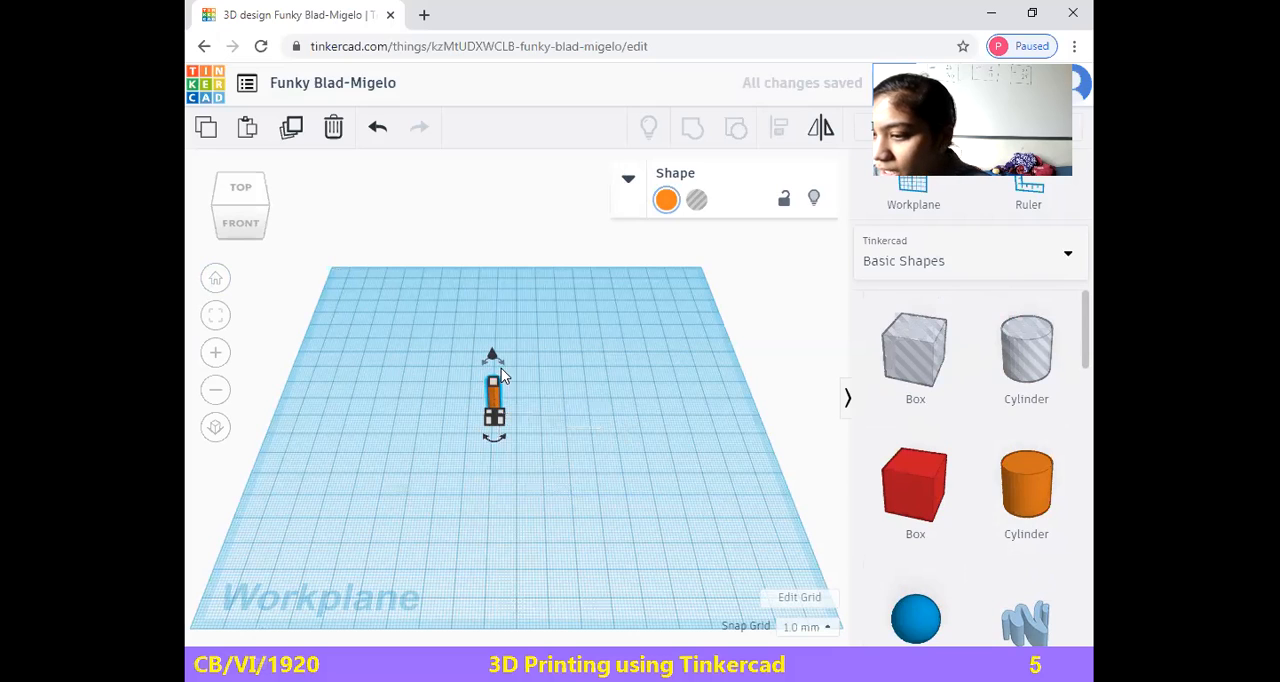
Stretch the thin cylinder upward into a rod about 60 mm tall and move it 35 mm to the right
left_click_drag(492, 356, 491, 294)
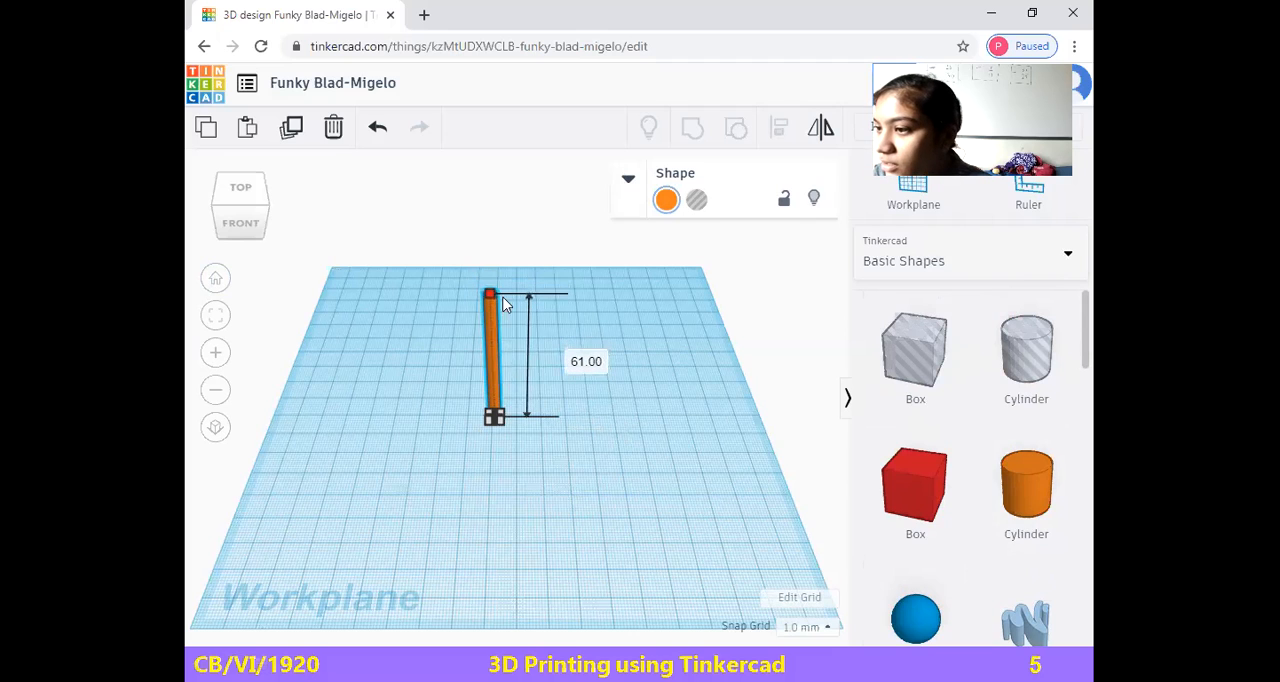
left_click(580, 362)
type("60")
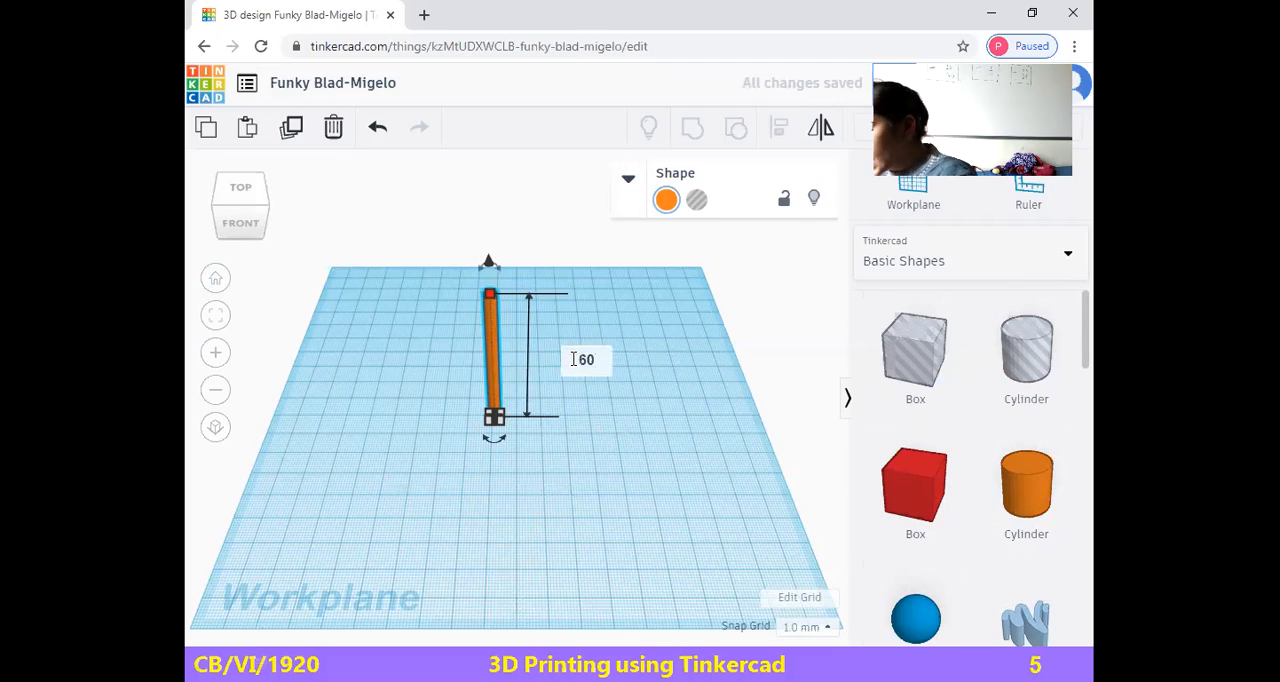
key("Return")
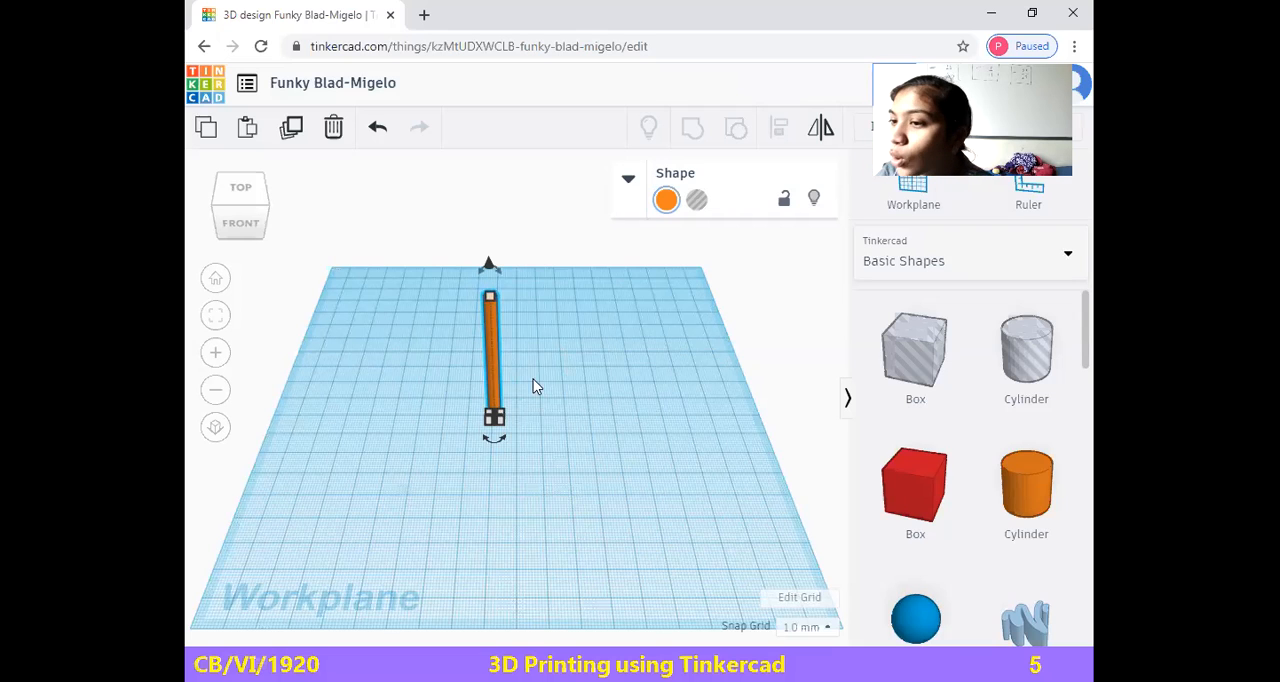
left_click_drag(490, 374, 585, 368)
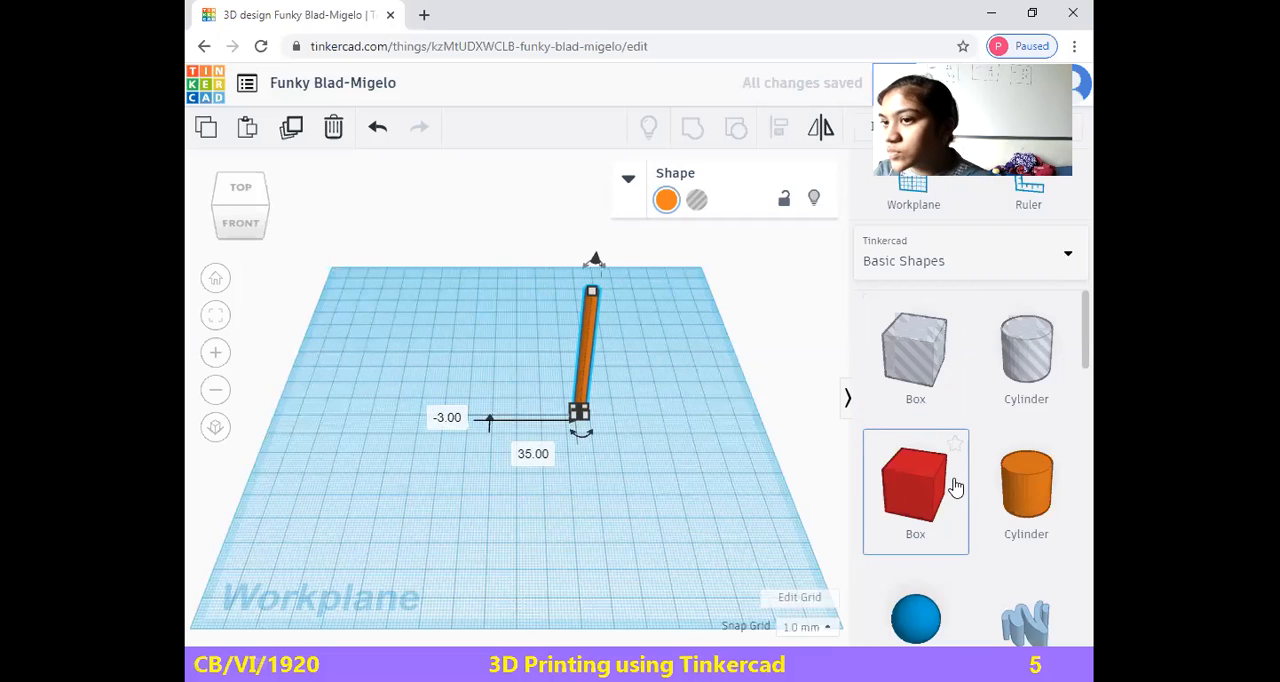
Place a red box on the workplane to the left of the orange rod and set its width to 12 mm
left_click_drag(940, 498, 419, 465)
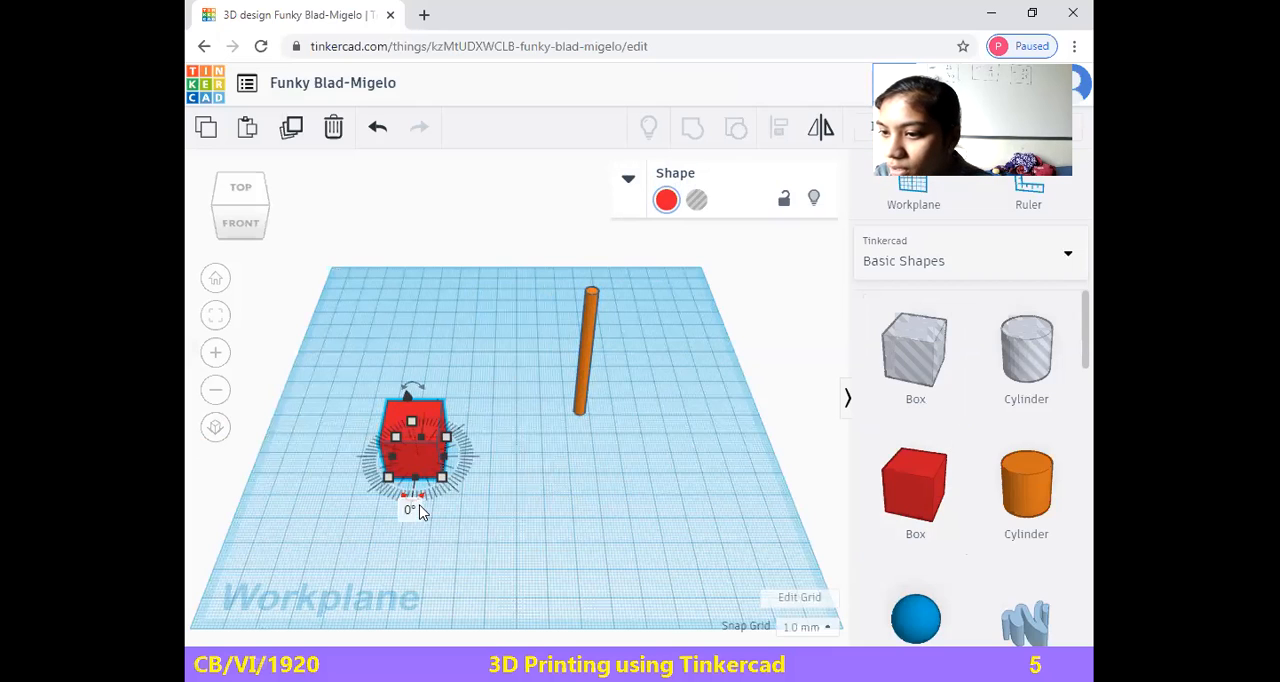
left_click(485, 507)
left_click(410, 449)
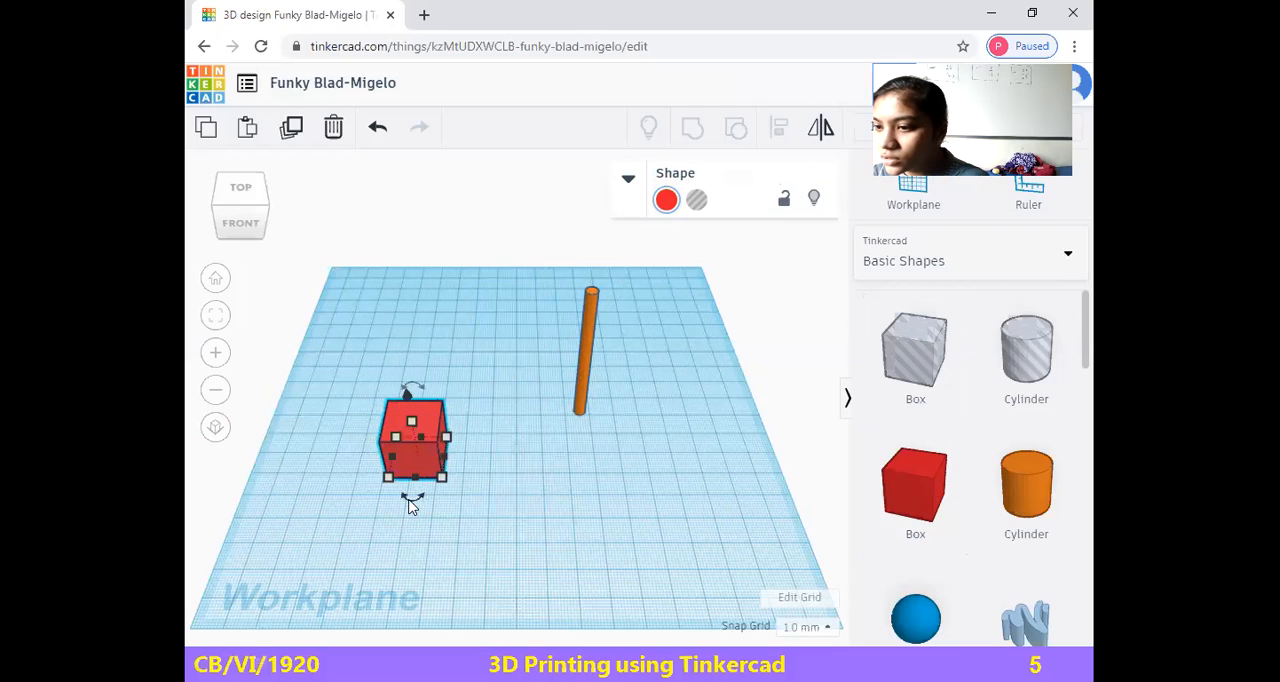
left_click(417, 554)
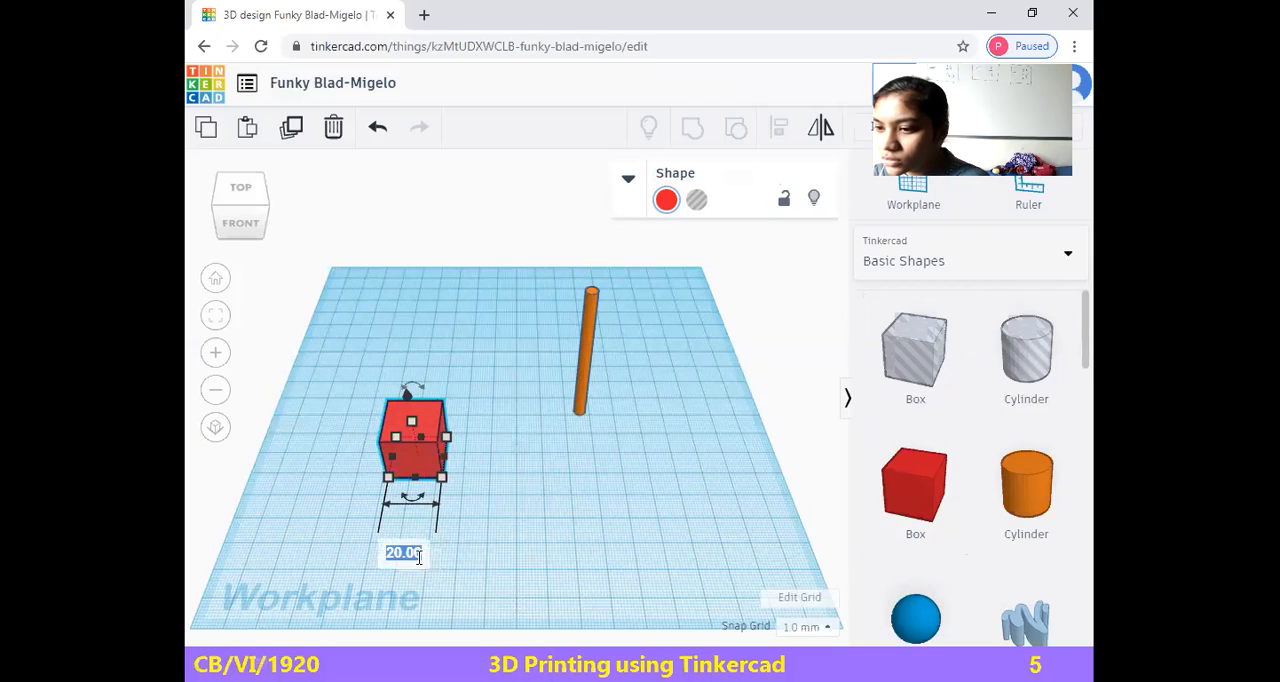
type("12")
key("Return")
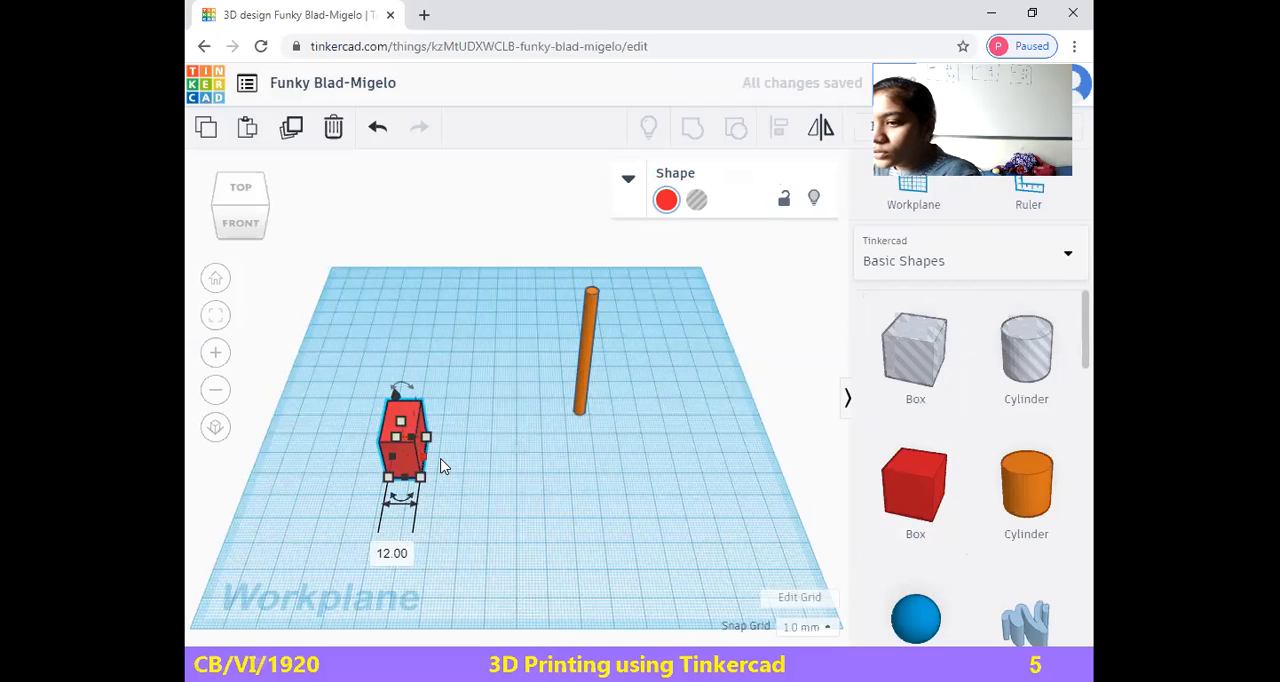
left_click(445, 466)
left_click(405, 457)
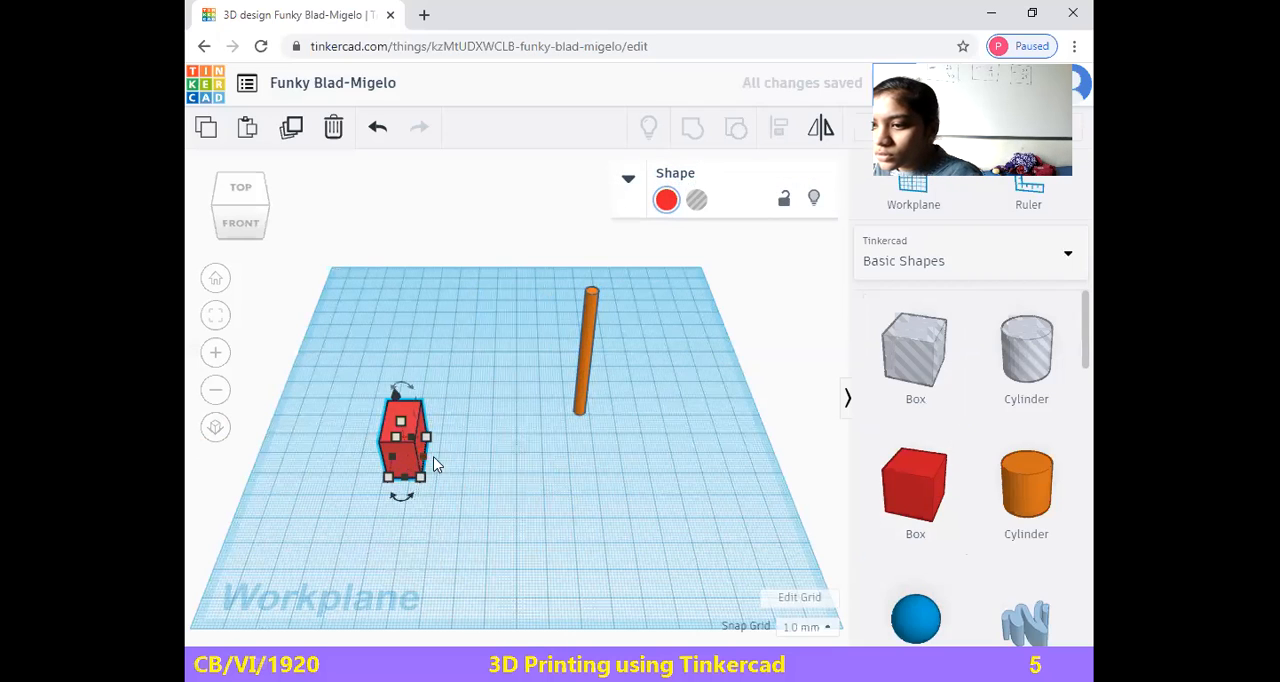
Set the red box's depth to 4 mm and move the box farther back on the workplane
left_click(537, 471)
type("4")
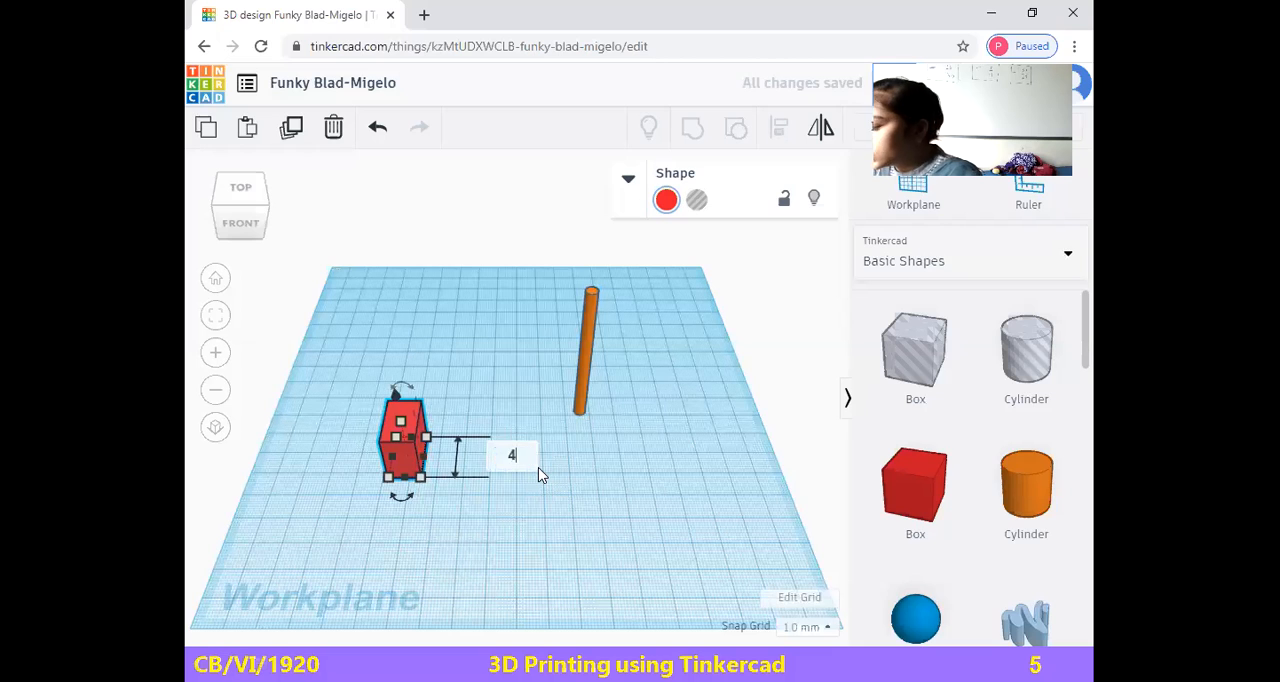
key("Return")
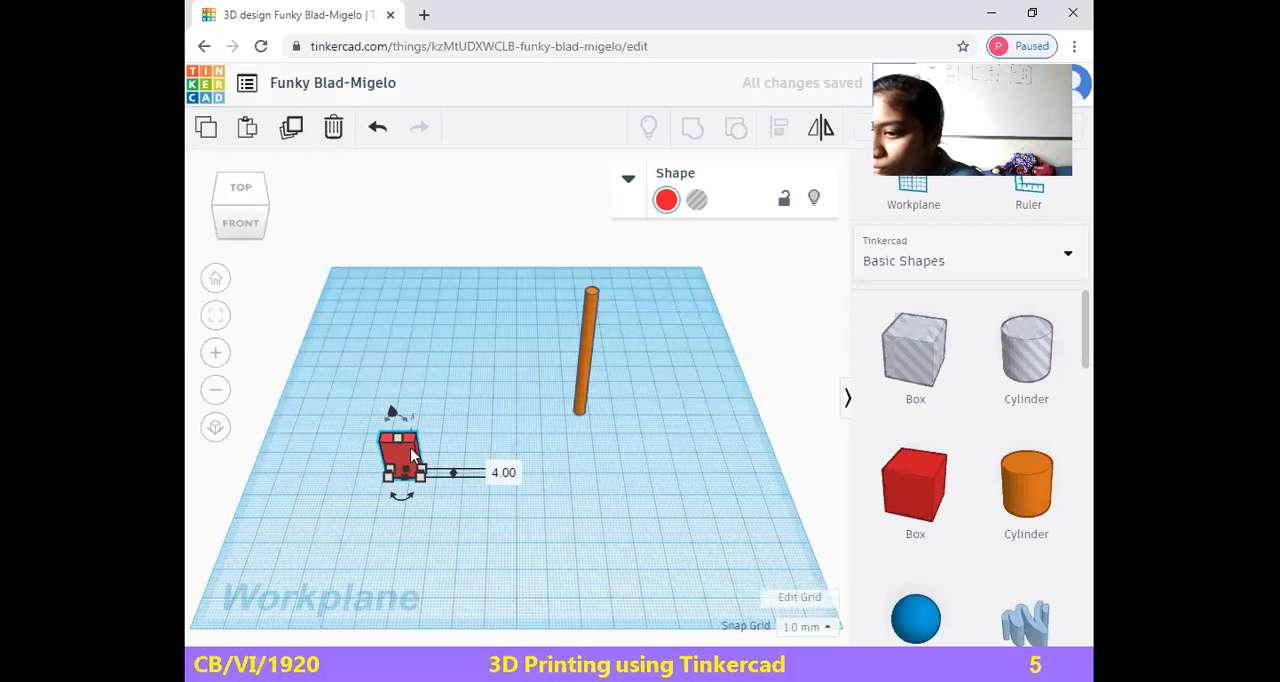
left_click_drag(410, 447, 435, 390)
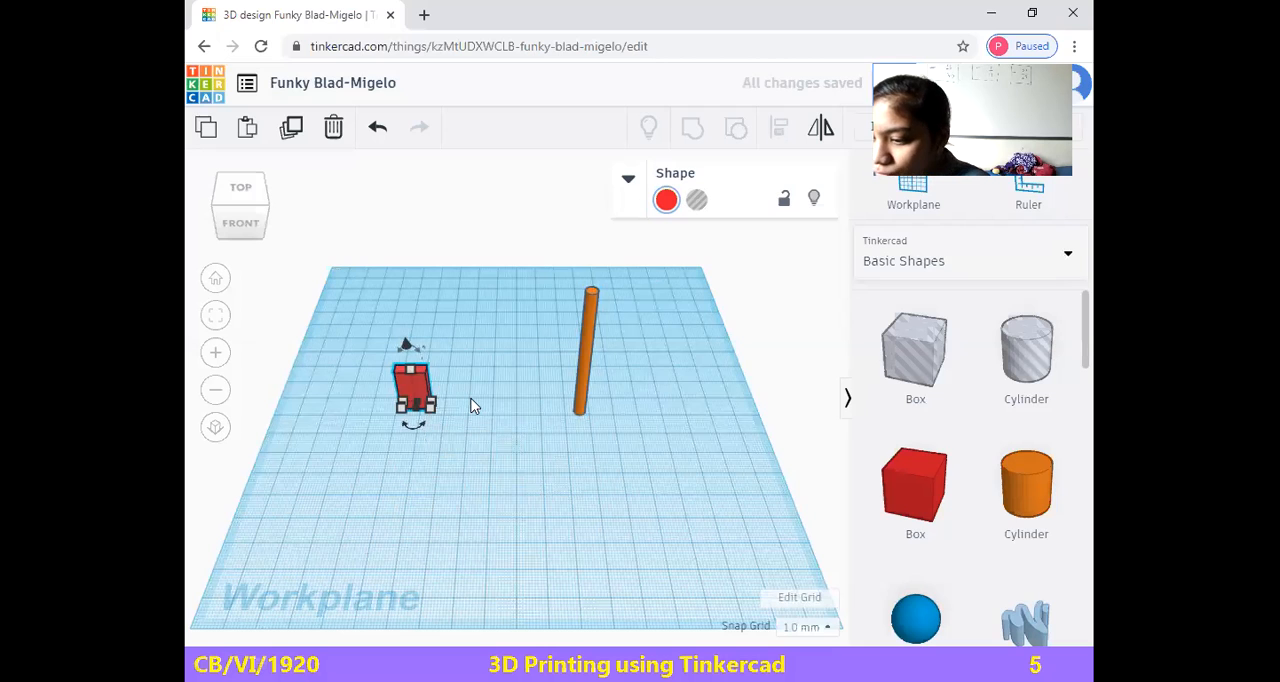
Place a second red box between the first box and the orange rod and shrink its base to about 9 by 8 mm
left_click_drag(923, 503, 527, 530)
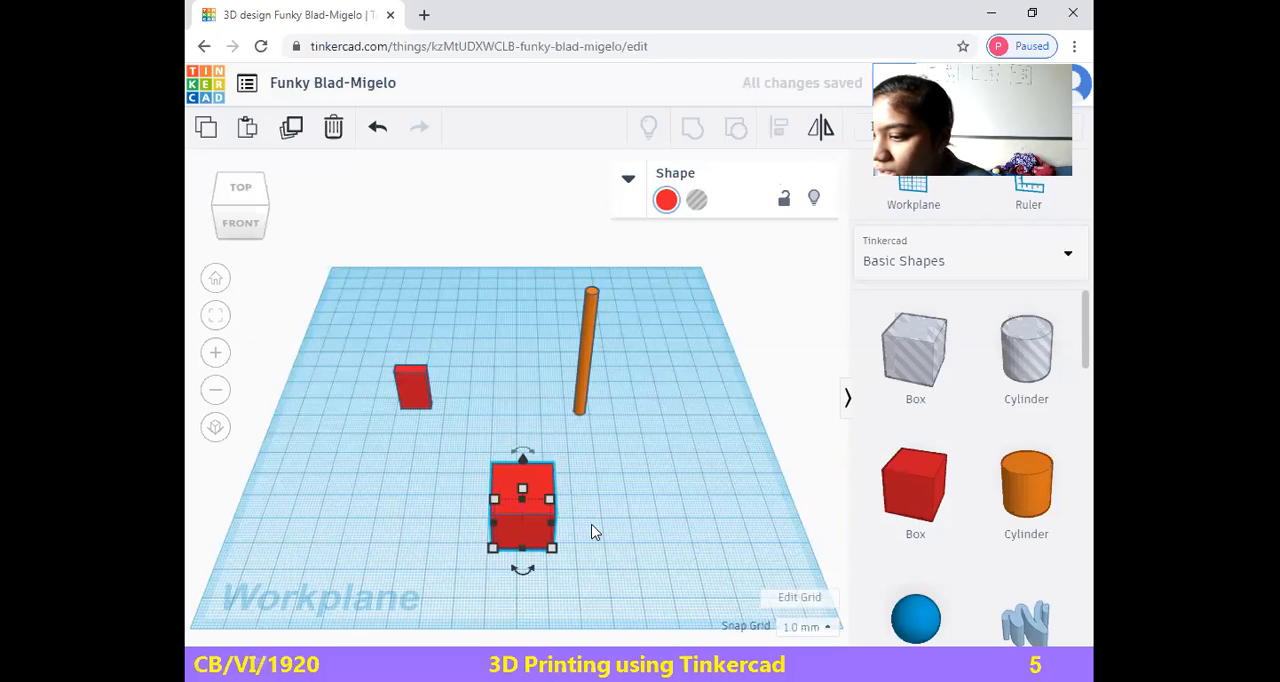
left_click_drag(528, 520, 515, 466)
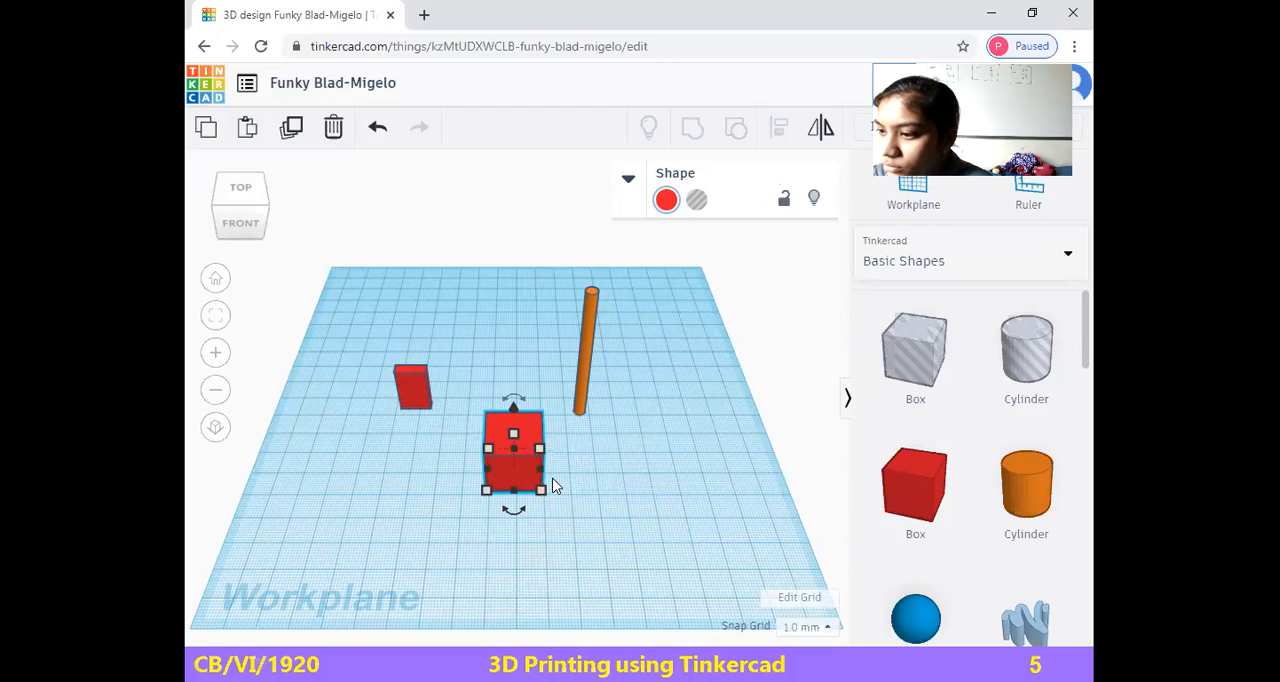
left_click_drag(541, 489, 514, 476)
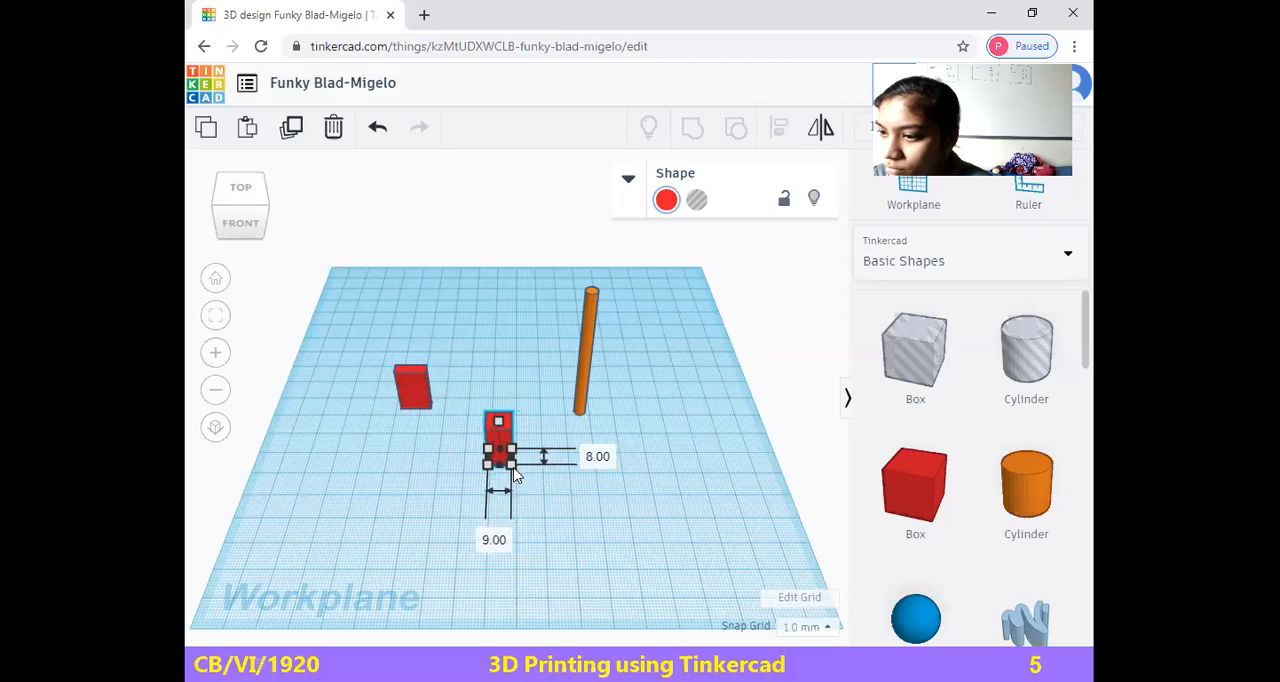
Set the second box's base to 6 mm wide and 4 mm deep
left_click(495, 538)
type("6")
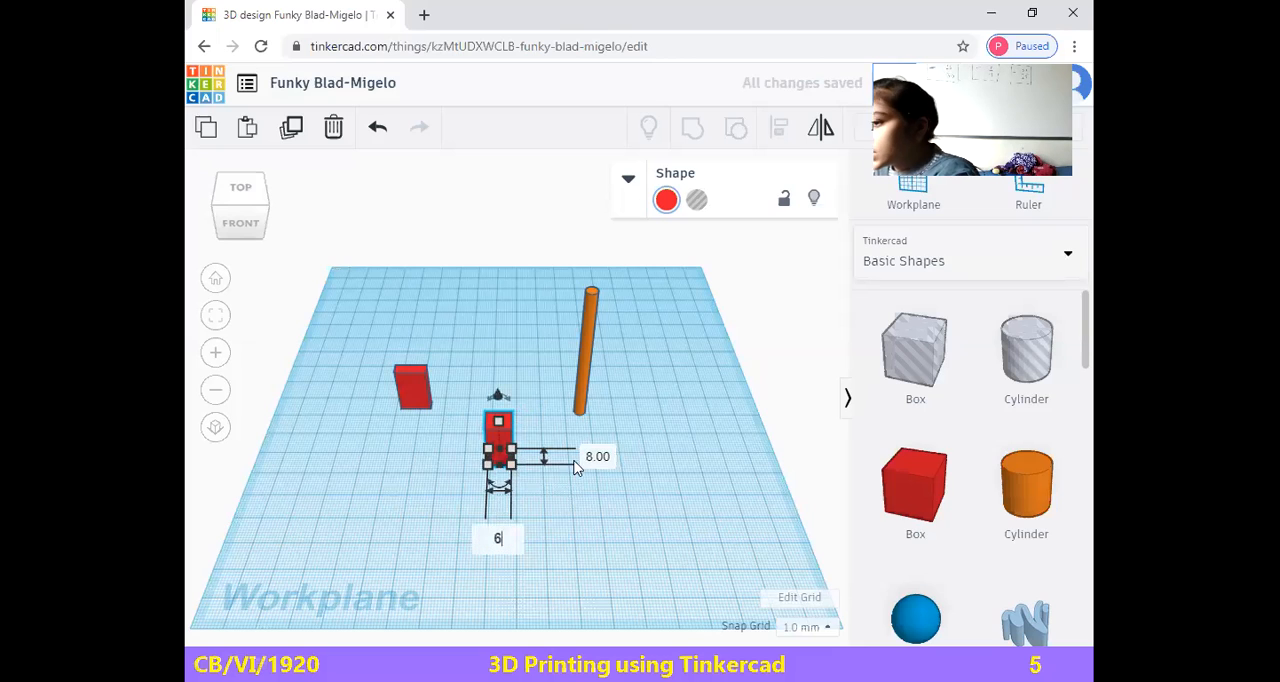
left_click(605, 455)
type("4")
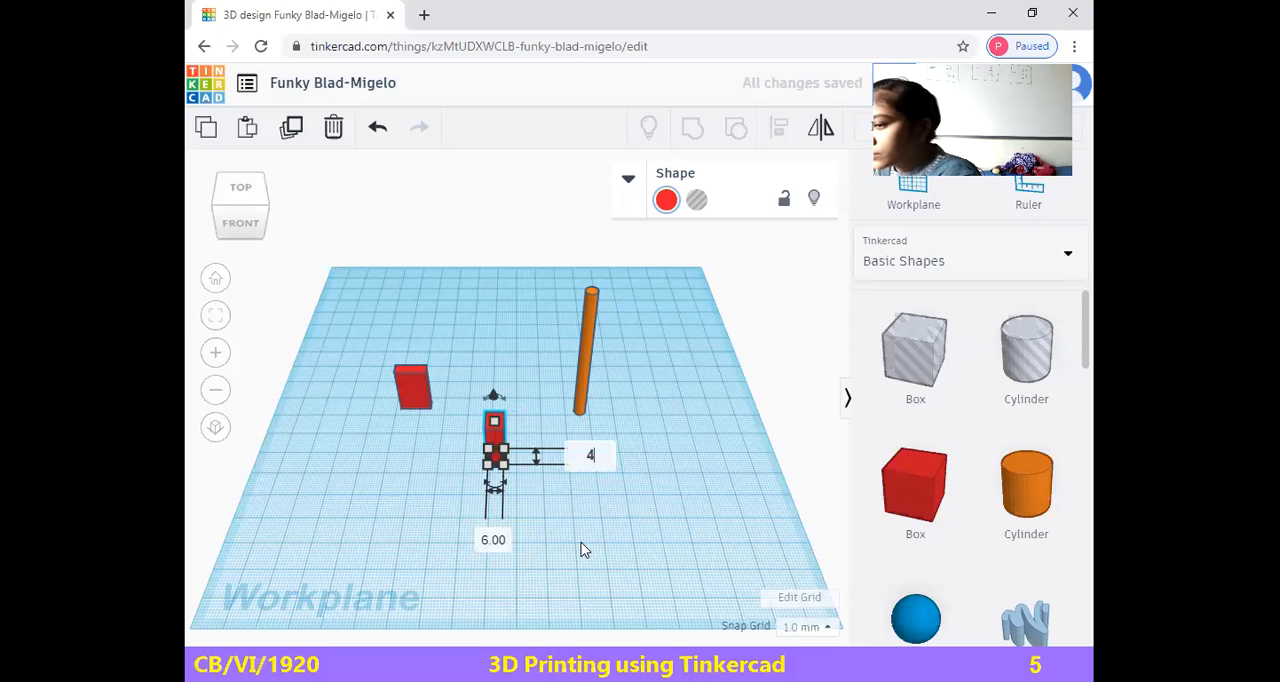
key("Return")
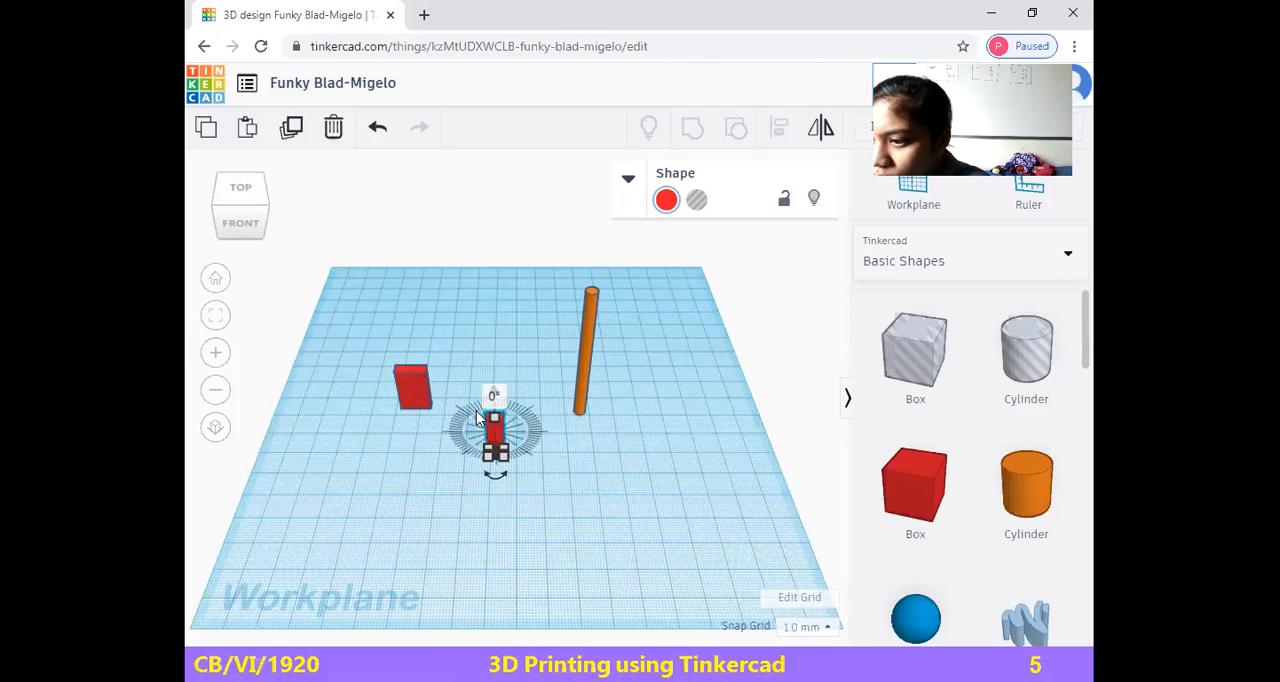
Rotate the second box slightly on the workplane and move it back beside the first red box
left_click(493, 474)
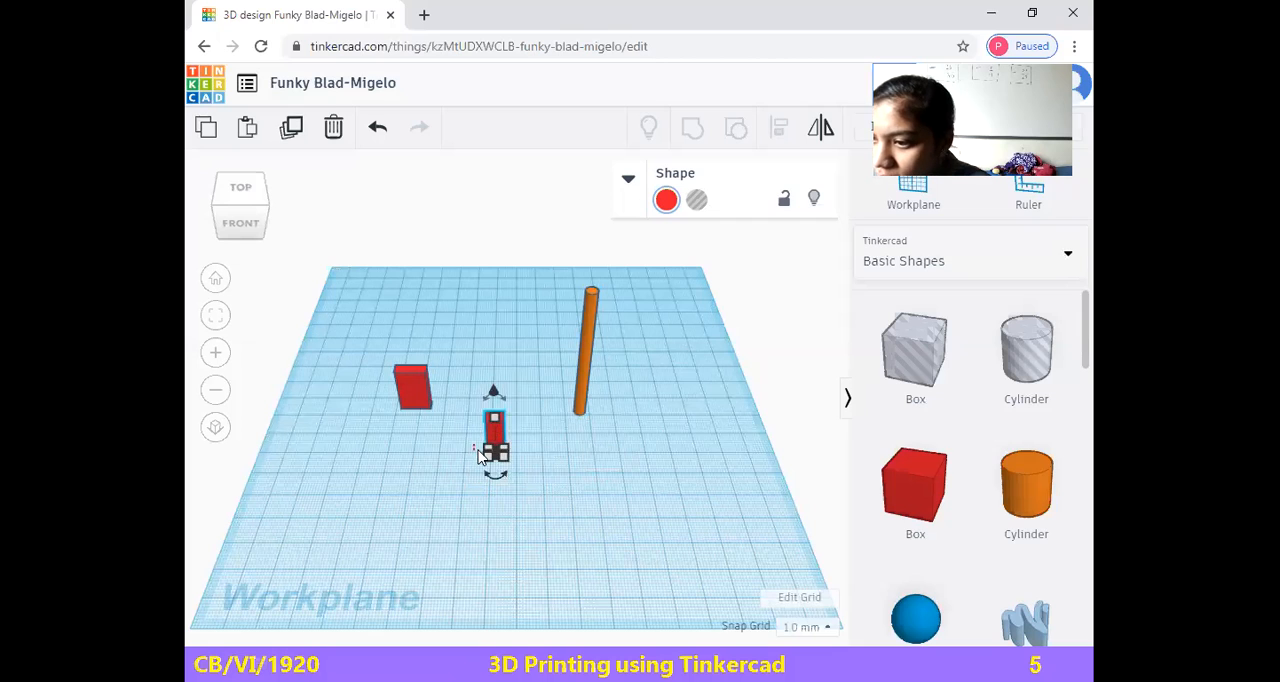
left_click_drag(496, 477, 488, 450)
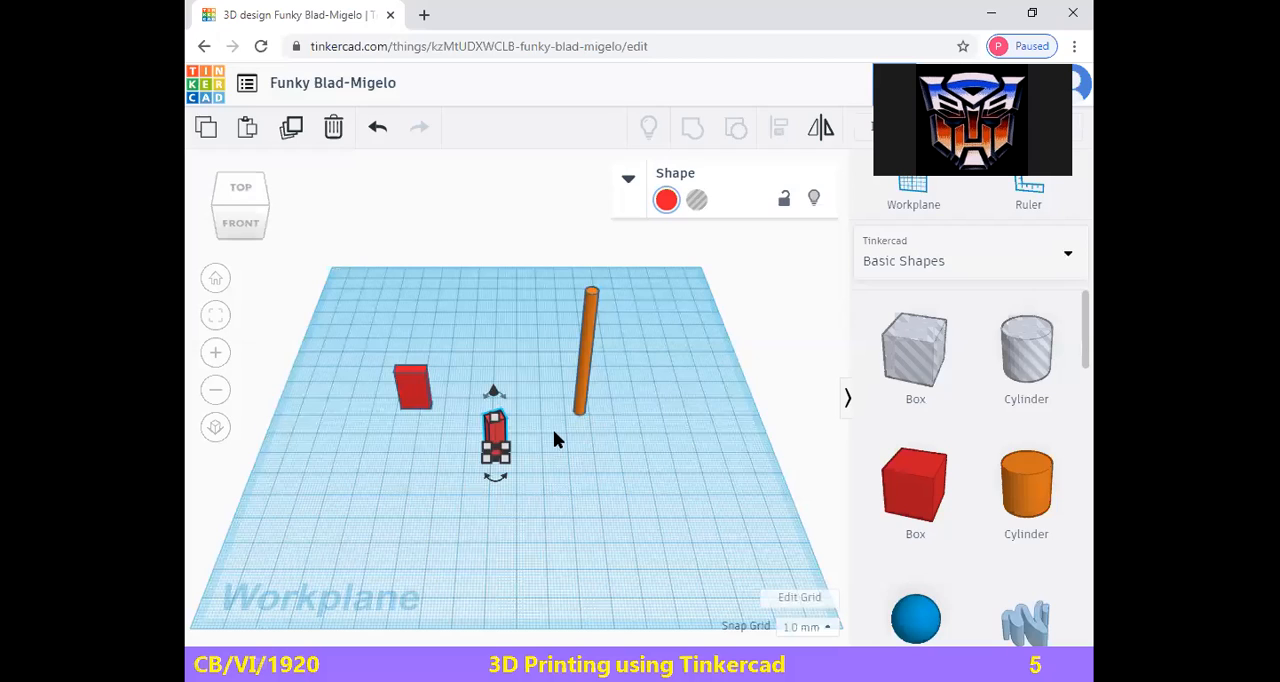
left_click_drag(496, 429, 481, 433)
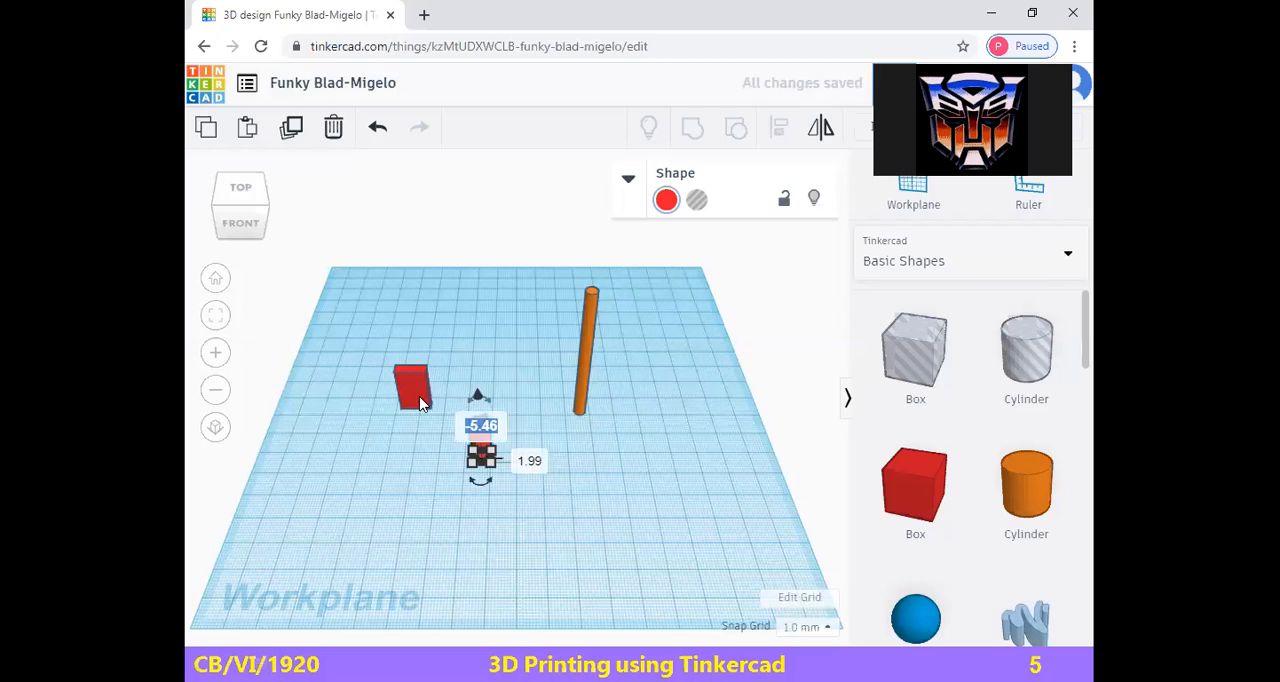
left_click_drag(484, 446, 467, 387)
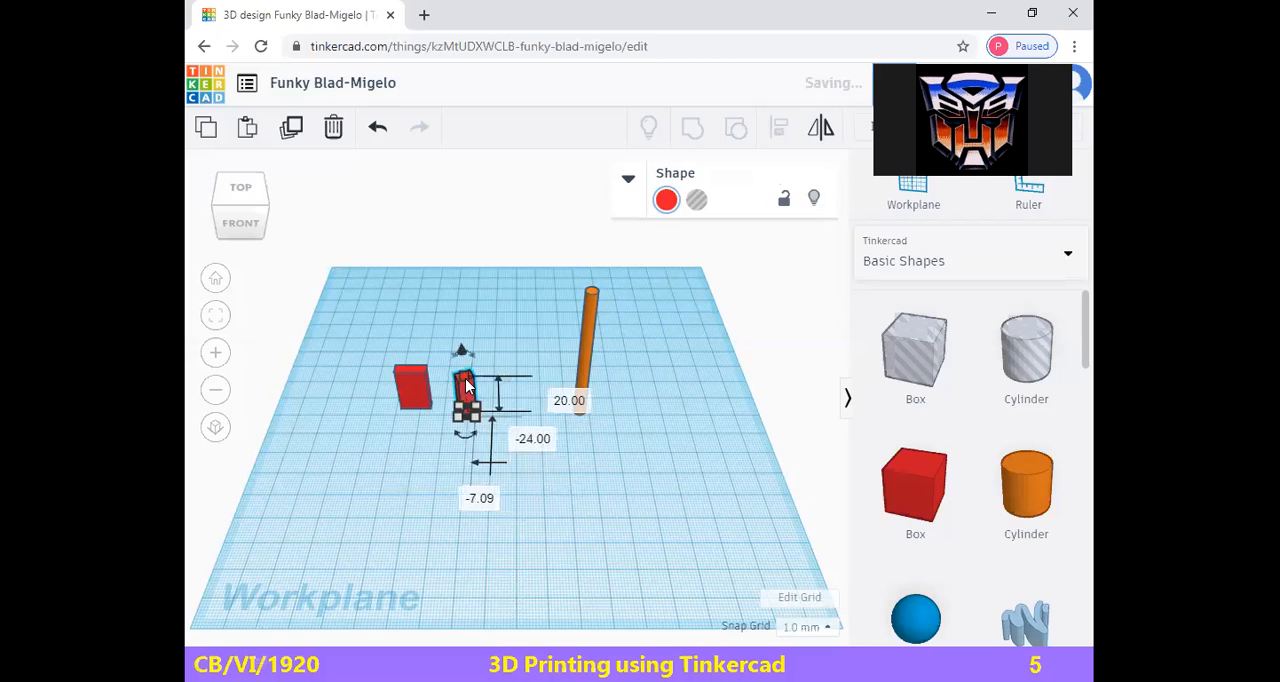
Rotate the second box about its vertical axis by 90 degrees and again by 180 degrees
left_click(465, 434)
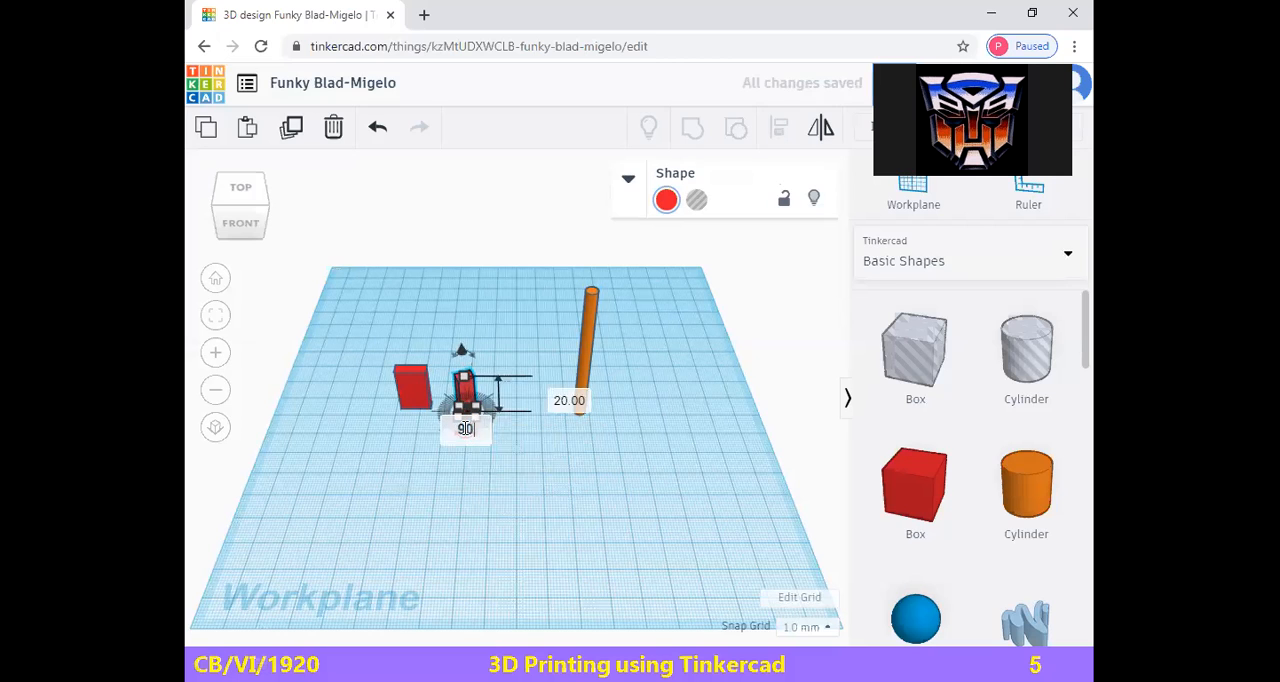
type("90")
key("Return")
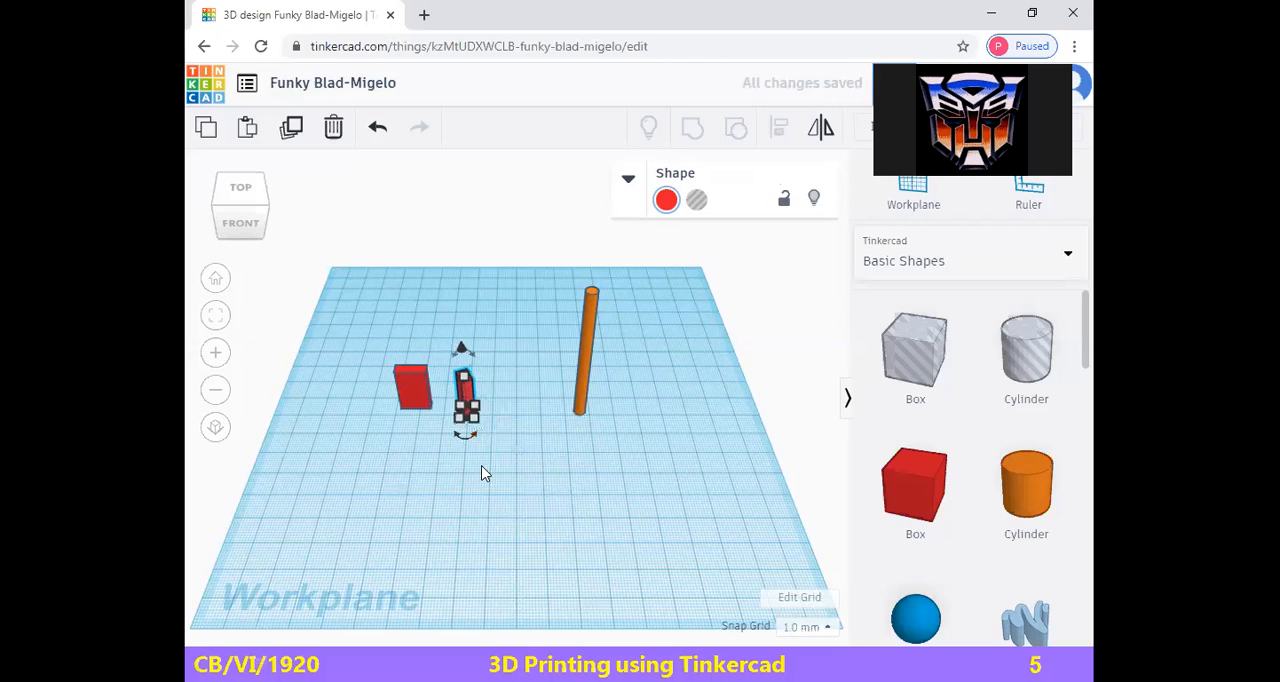
left_click(469, 431)
type("180")
key("Return")
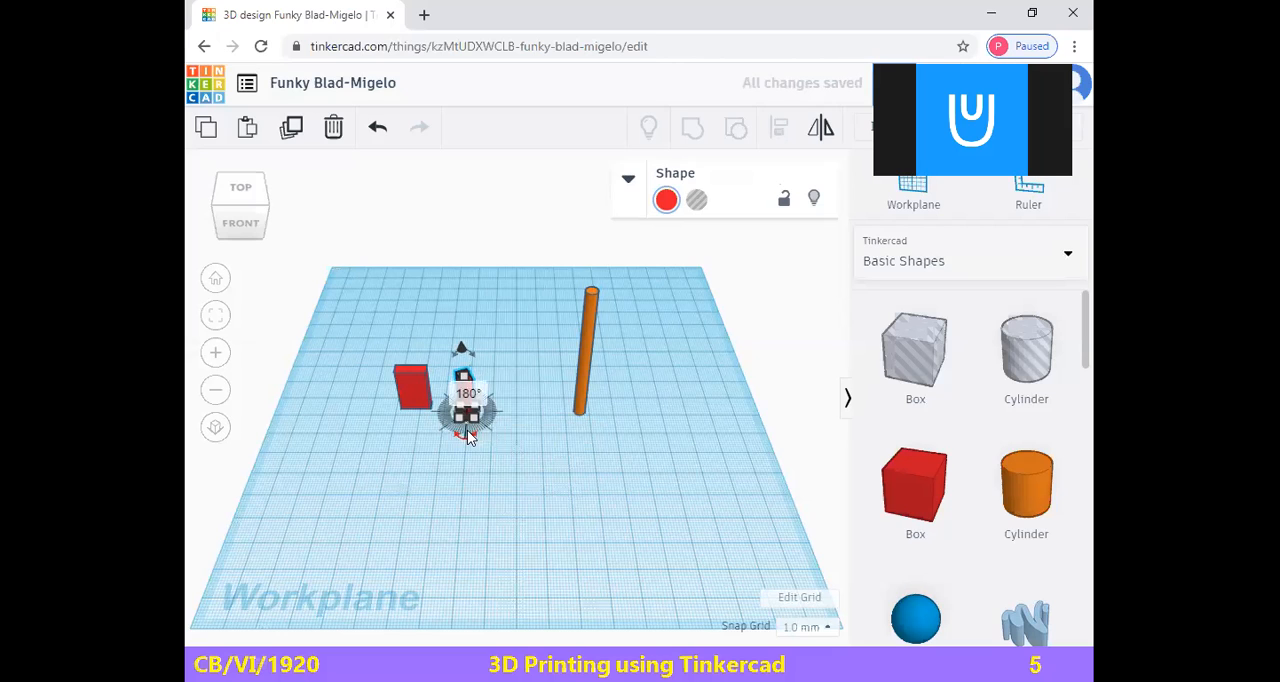
Lower the second box's height to 19 mm and resize its base to about 6.6 by 5 mm
left_click_drag(464, 377, 455, 380)
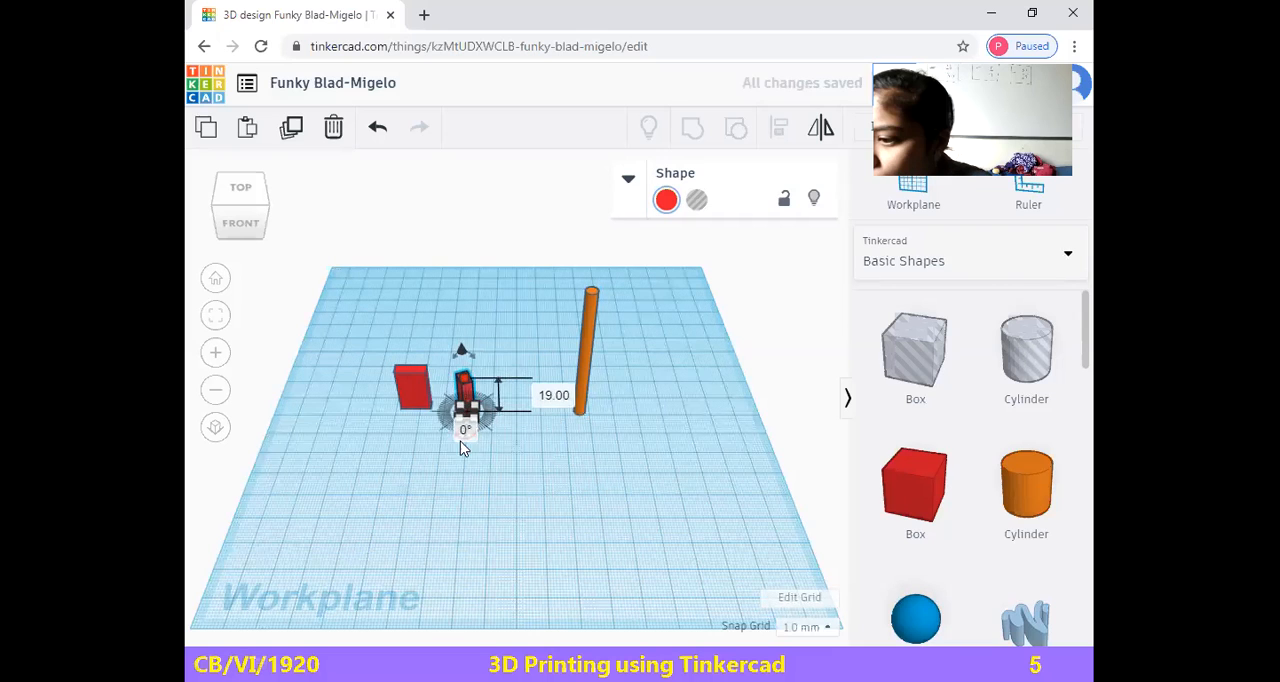
left_click_drag(479, 426, 485, 423)
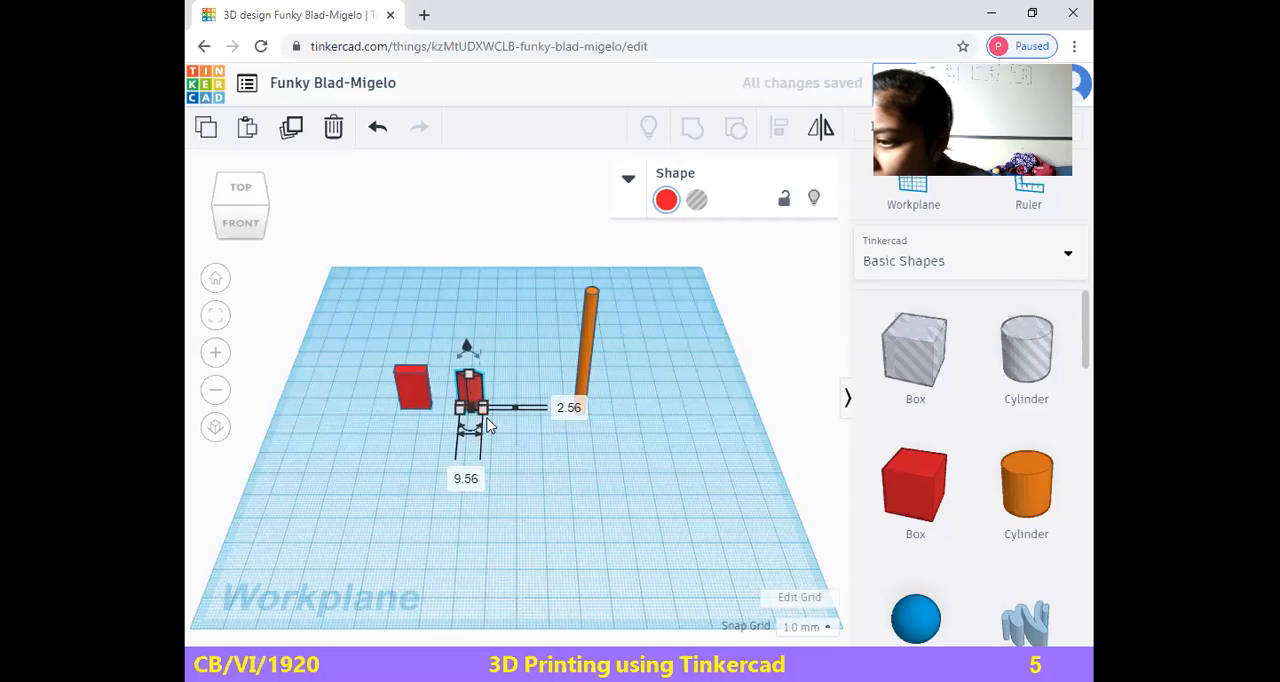
key("ctrl+z")
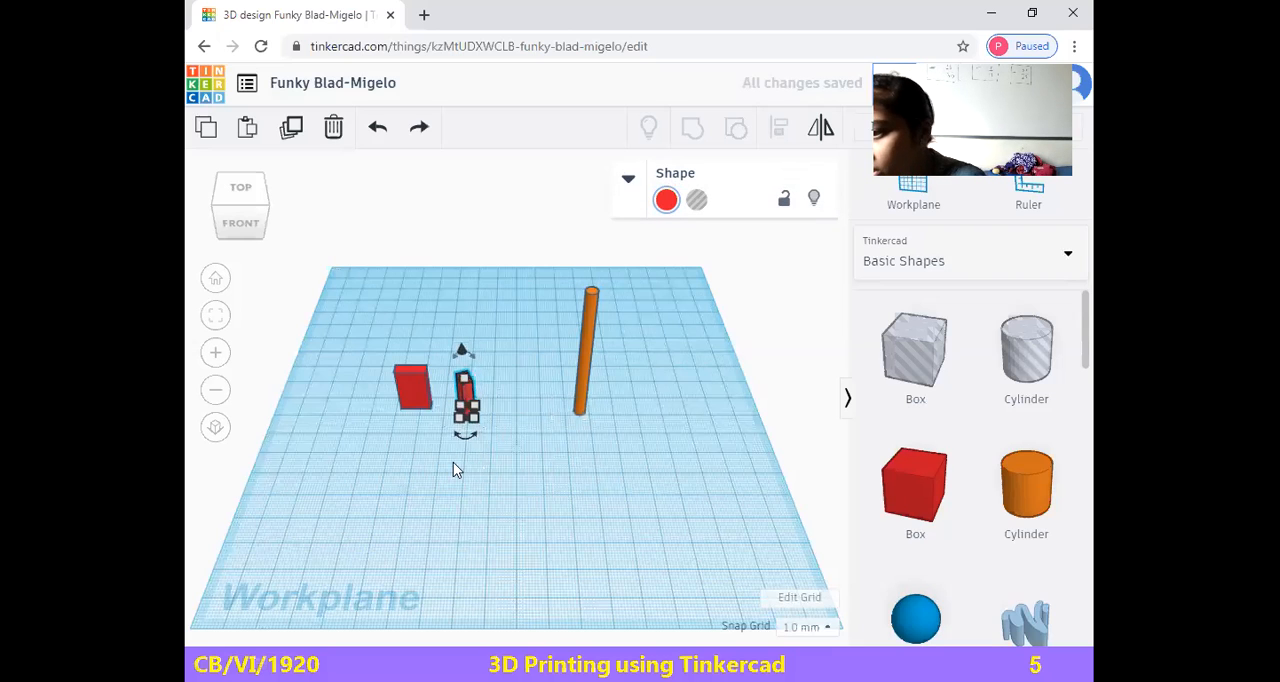
left_click_drag(480, 429, 452, 355)
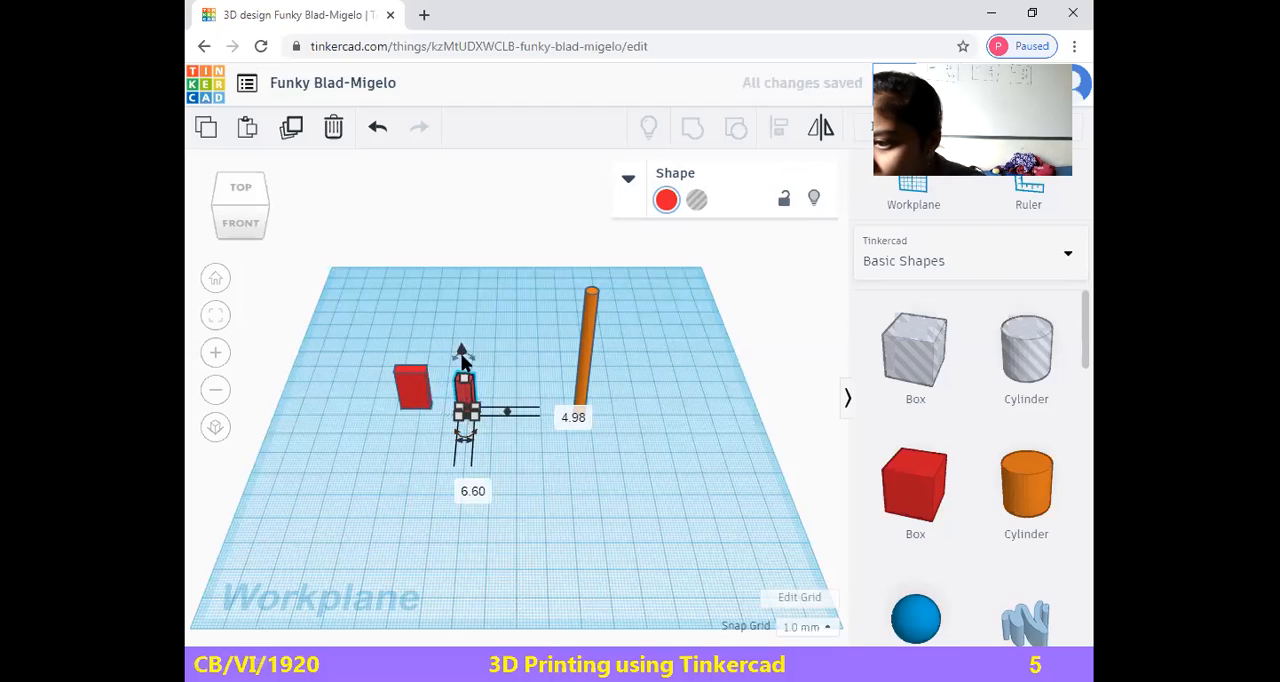
Tip the second box over sideways so that it lies flat with its long side along the workplane's width
left_click(456, 356)
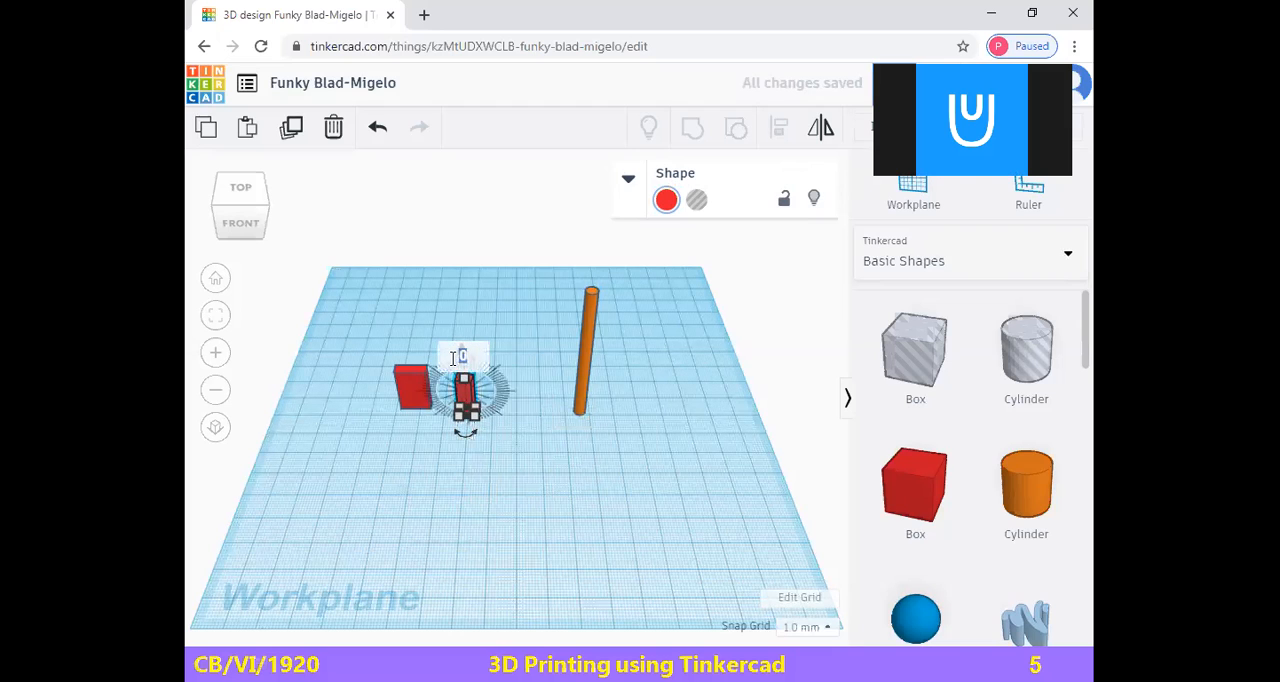
left_click_drag(459, 355, 458, 353)
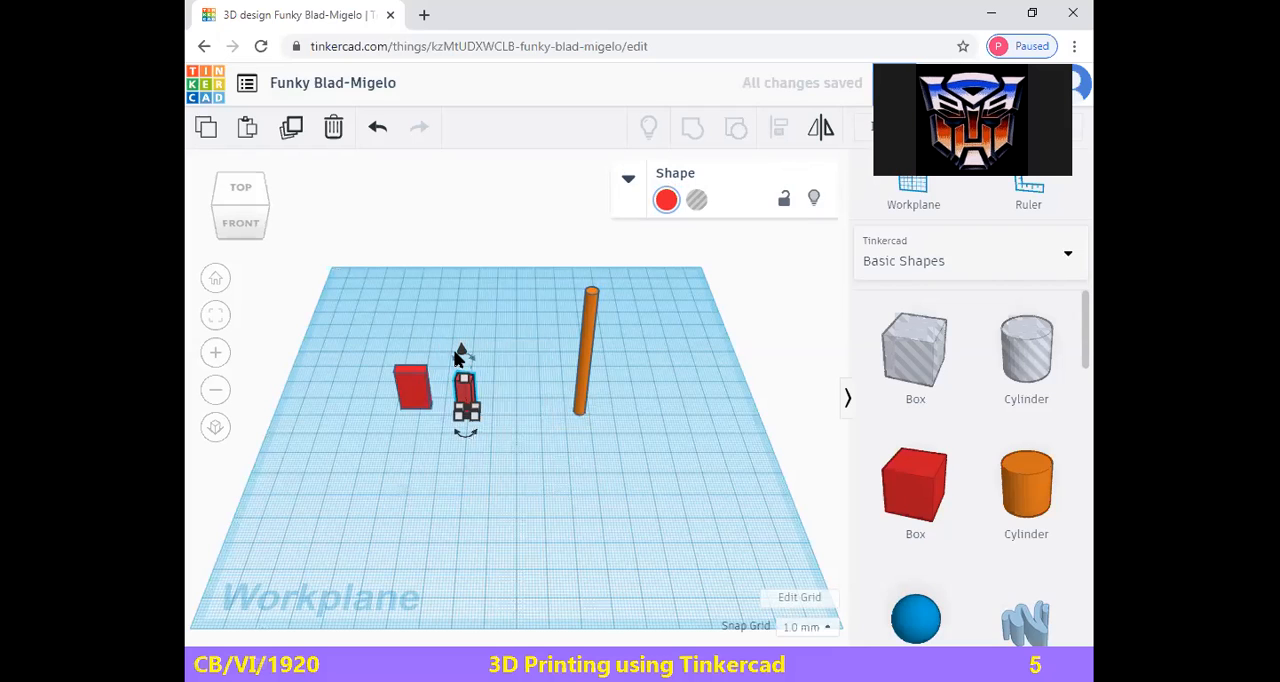
mouse_move(453, 357)
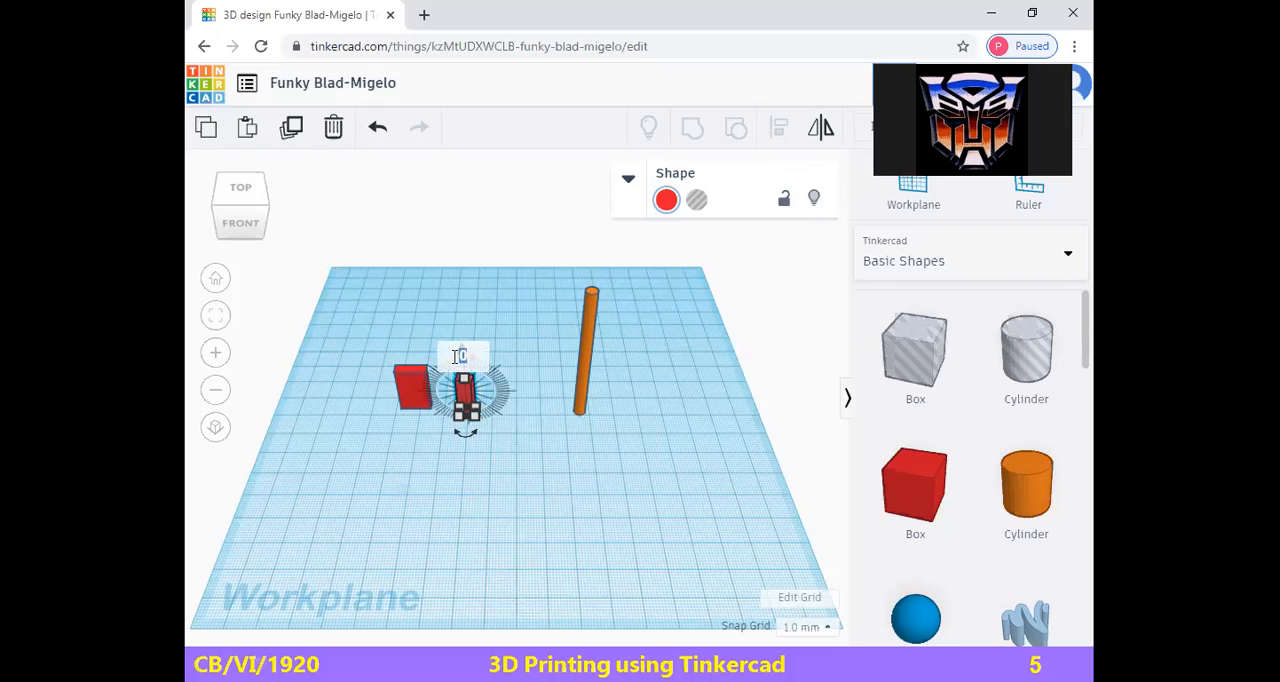
key("Return")
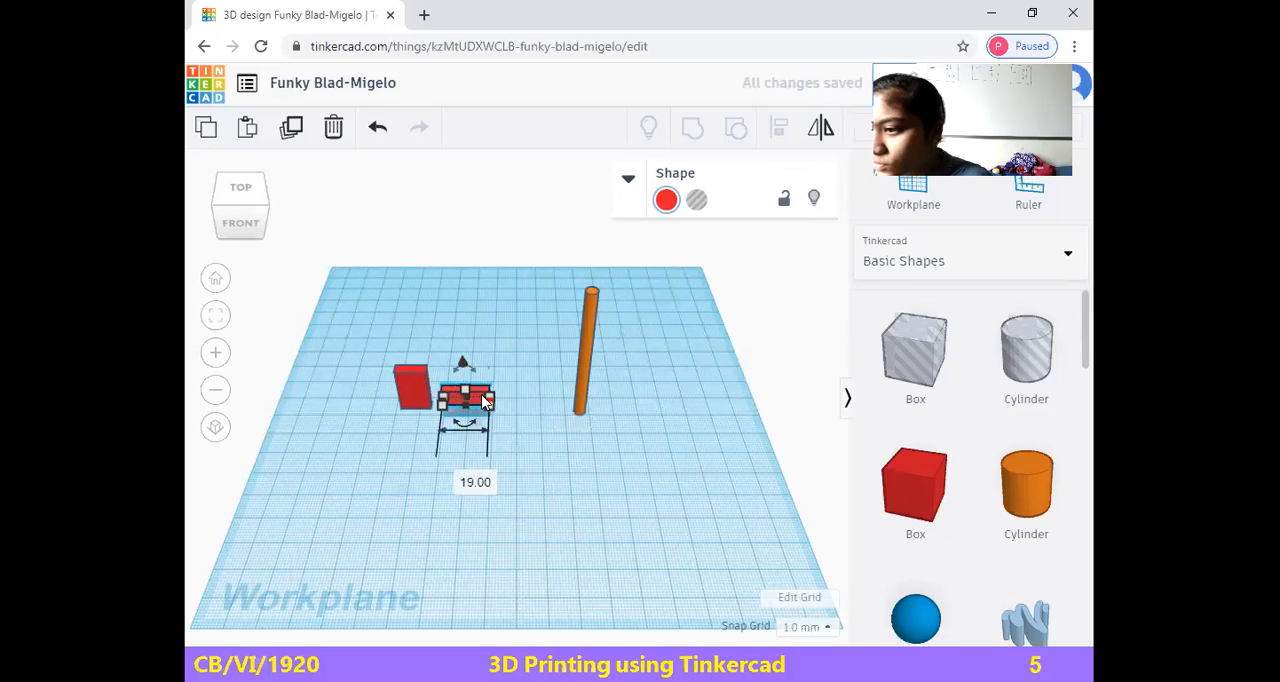
Set the lying box's width to 6 mm and its height to 4 mm
left_click(470, 476)
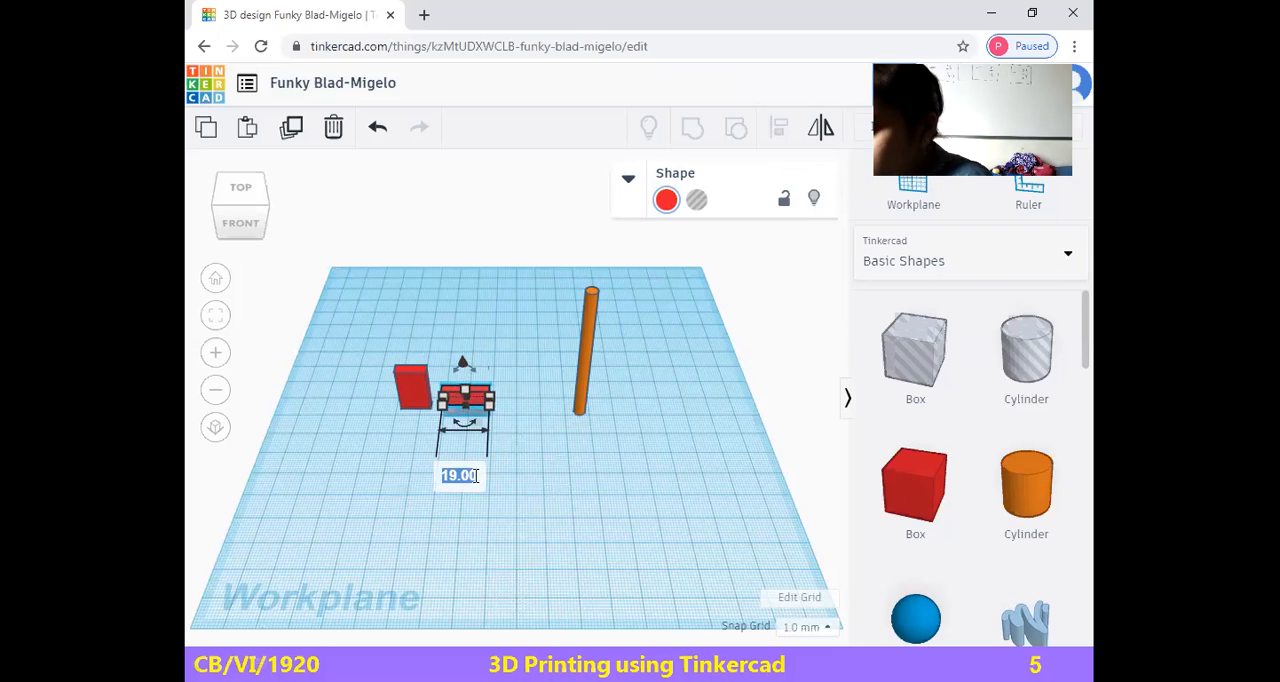
type("6")
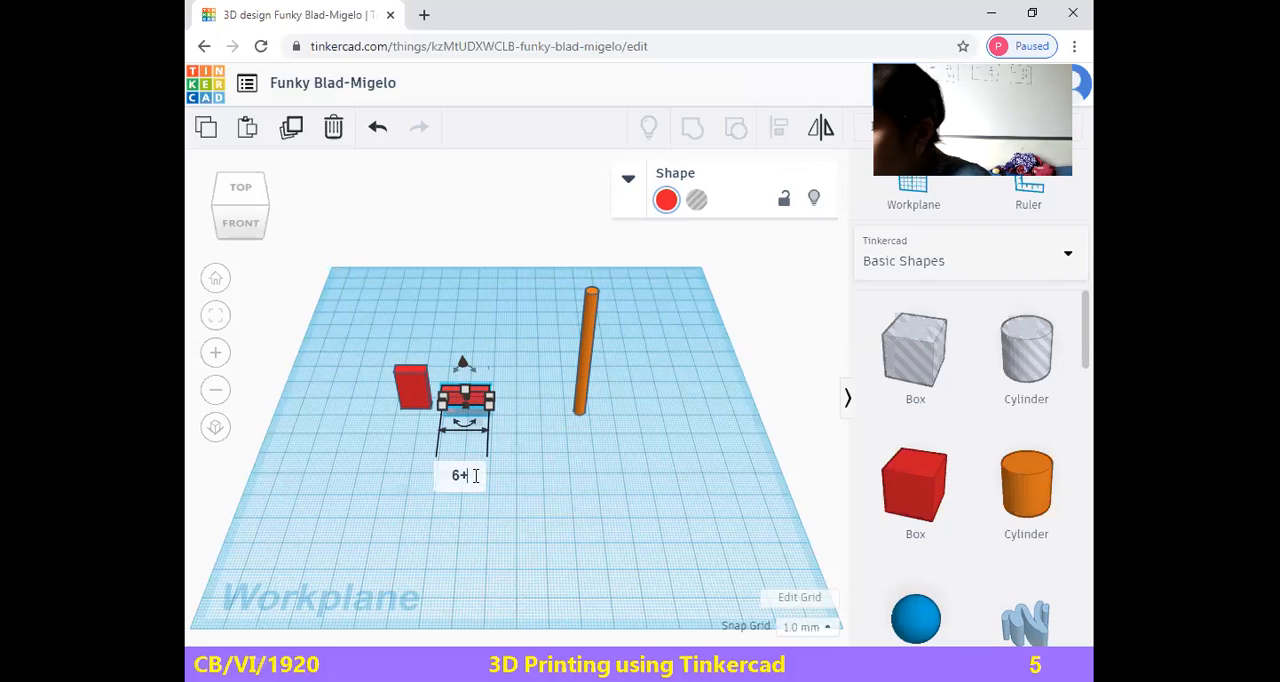
key("Return")
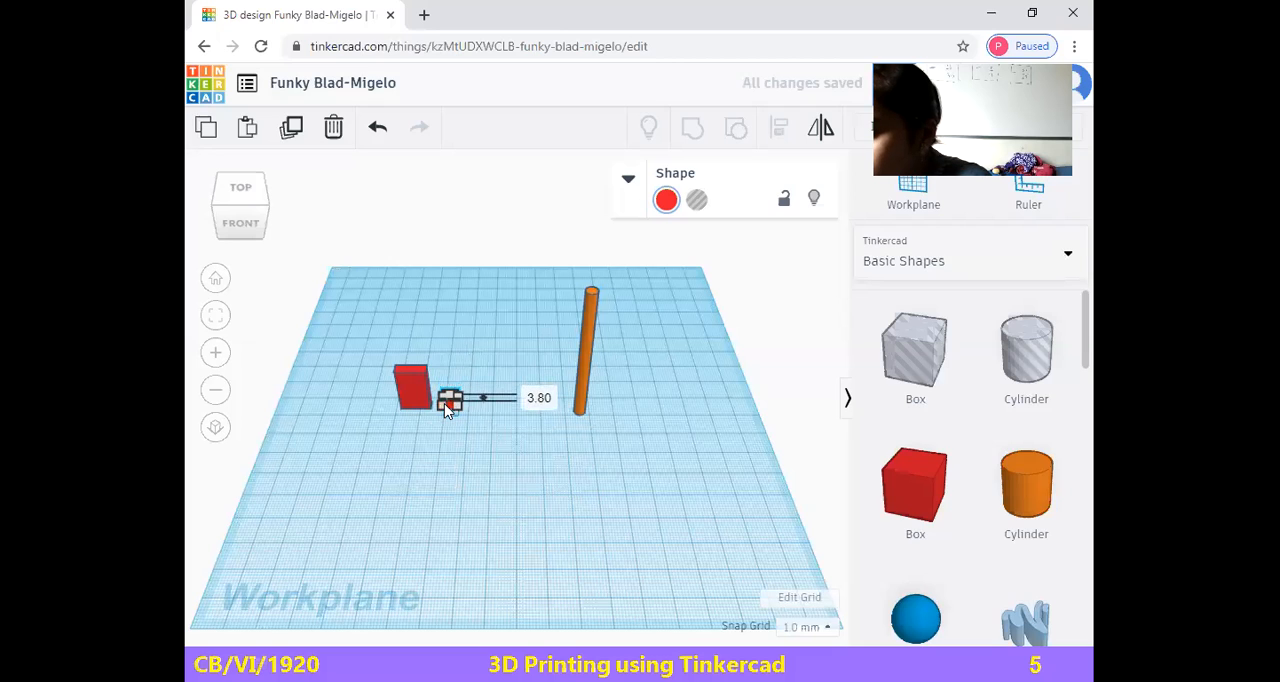
left_click(530, 393)
type("4")
key("Return")
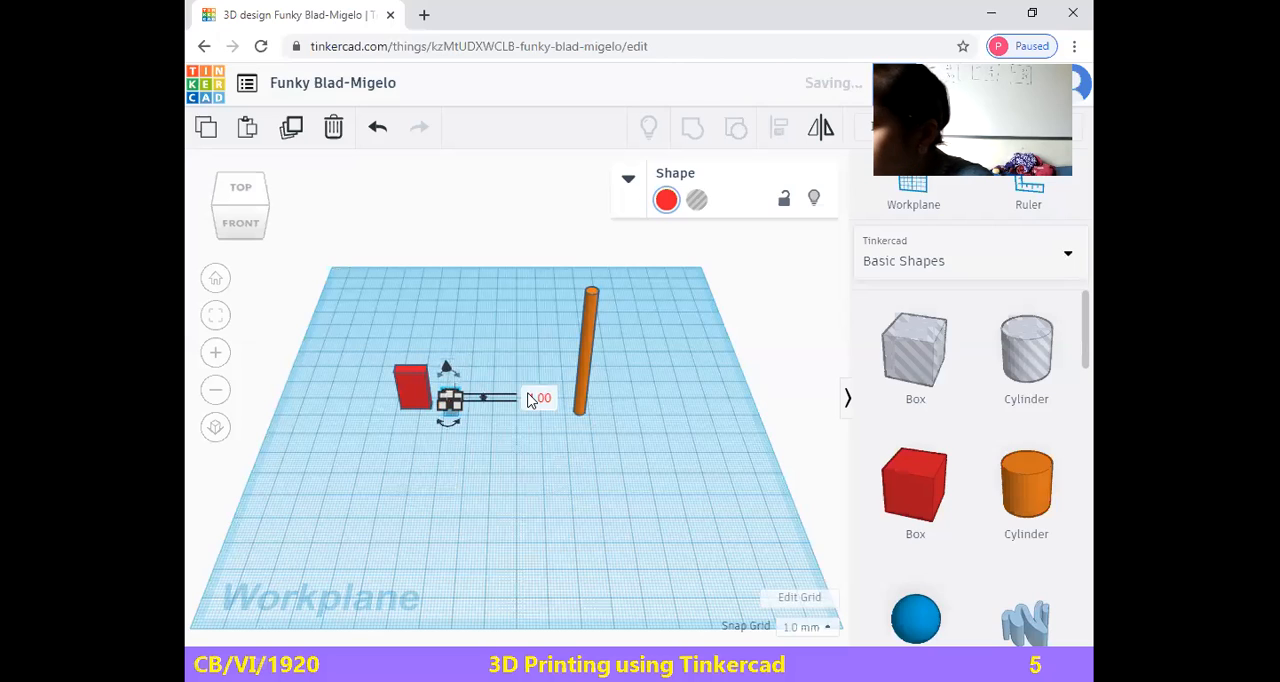
Turn the small box beside the first red box into a hole and deselect it
left_click(458, 446)
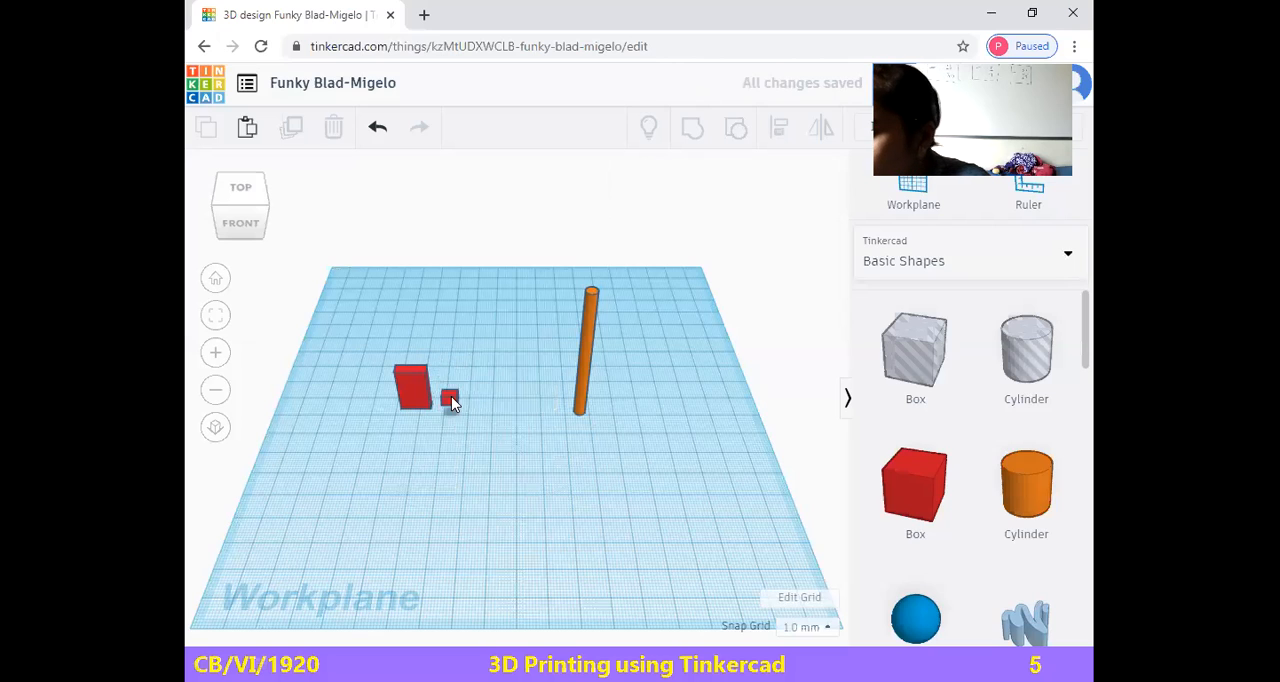
left_click(451, 396)
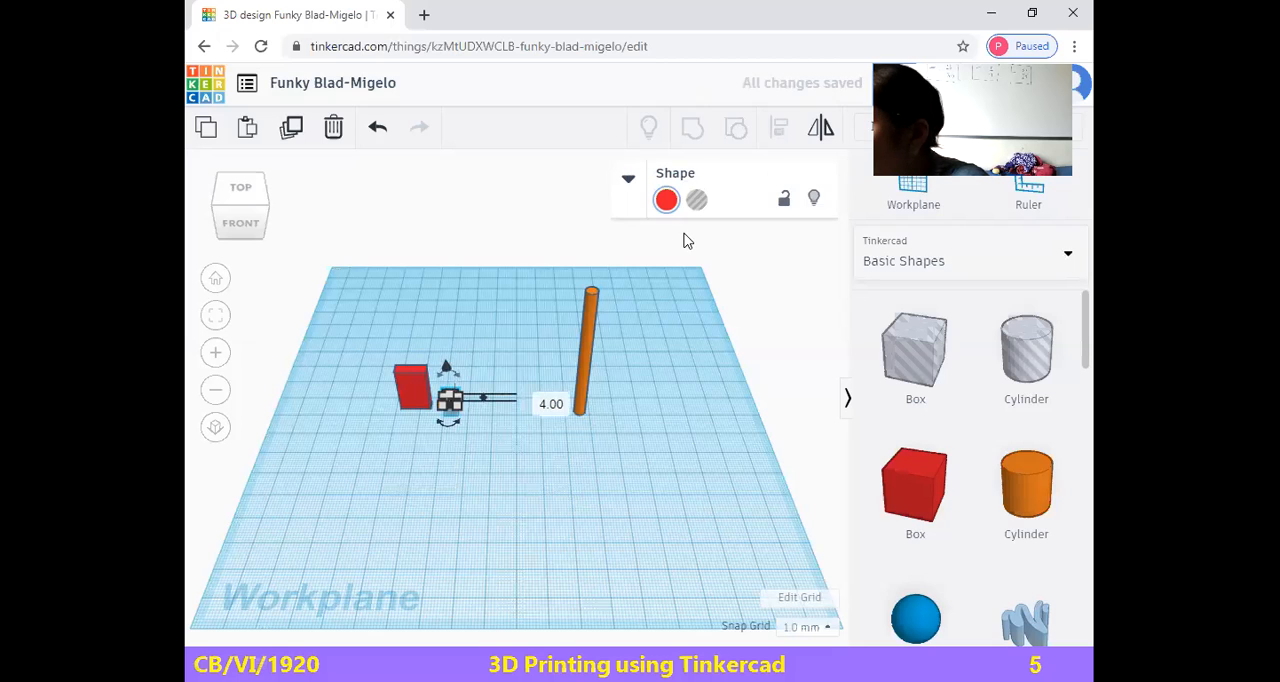
left_click(697, 203)
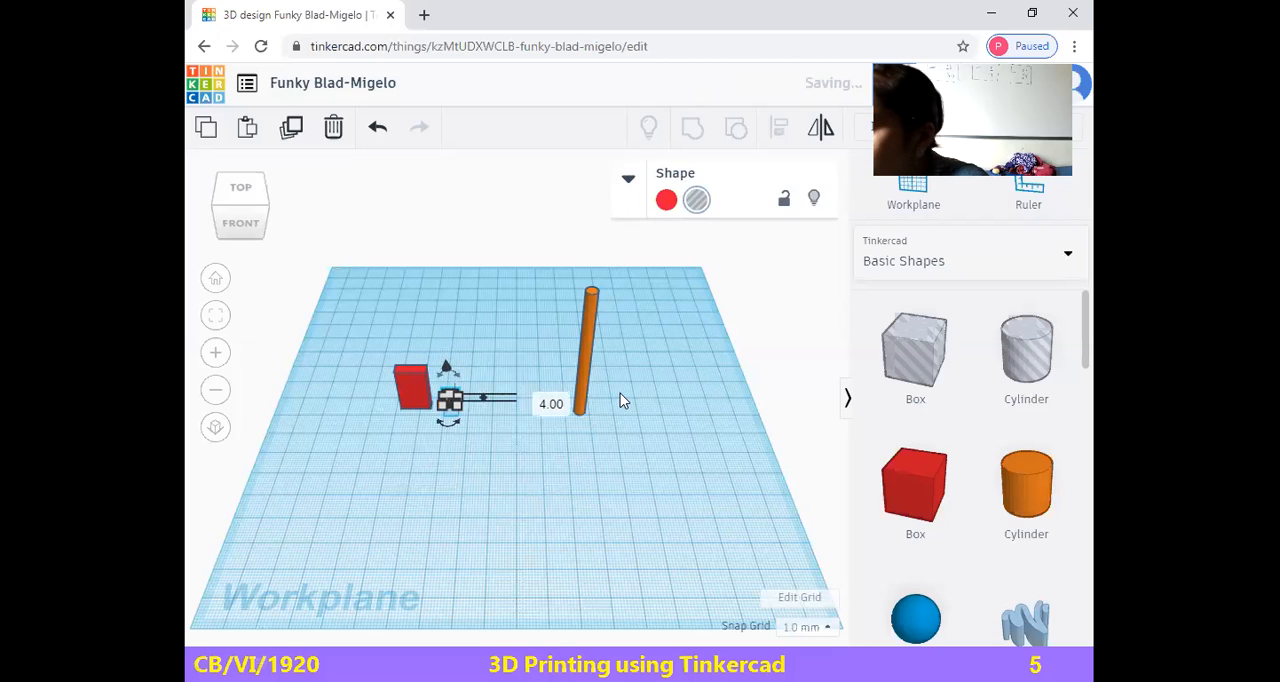
left_click(490, 415)
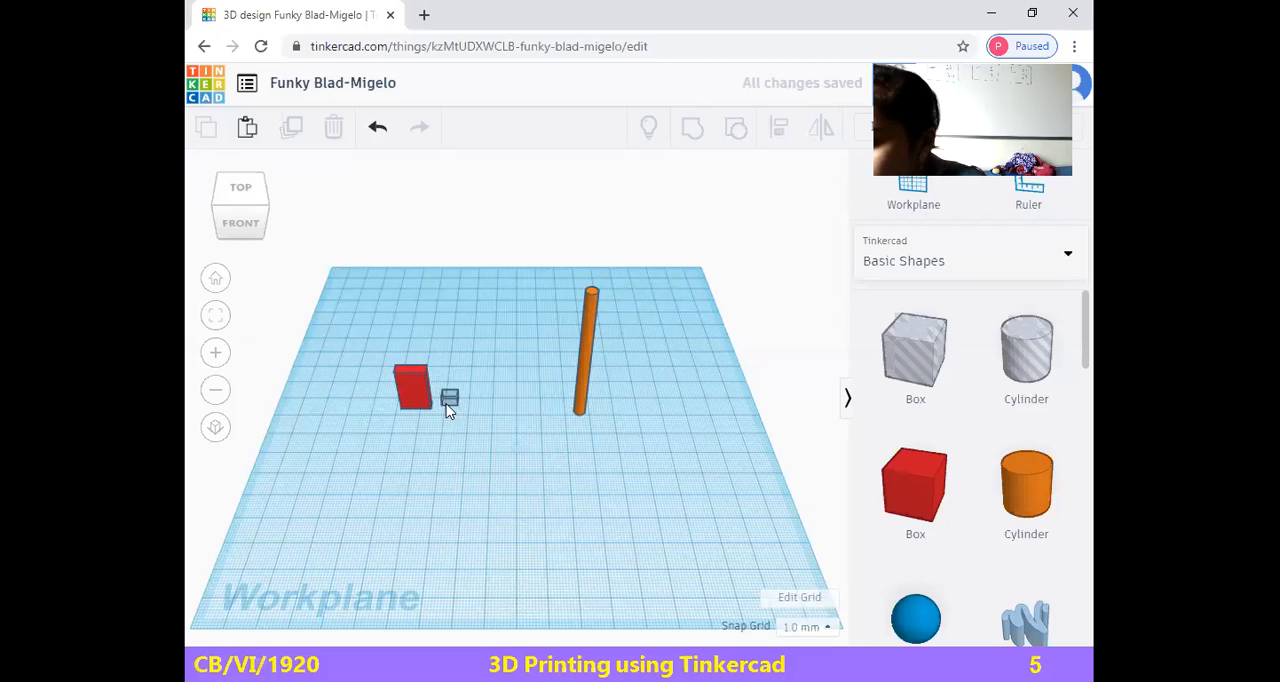
Move the small hole box into the side of the first red box facing the rod, and select the red box
left_click_drag(437, 393, 419, 386)
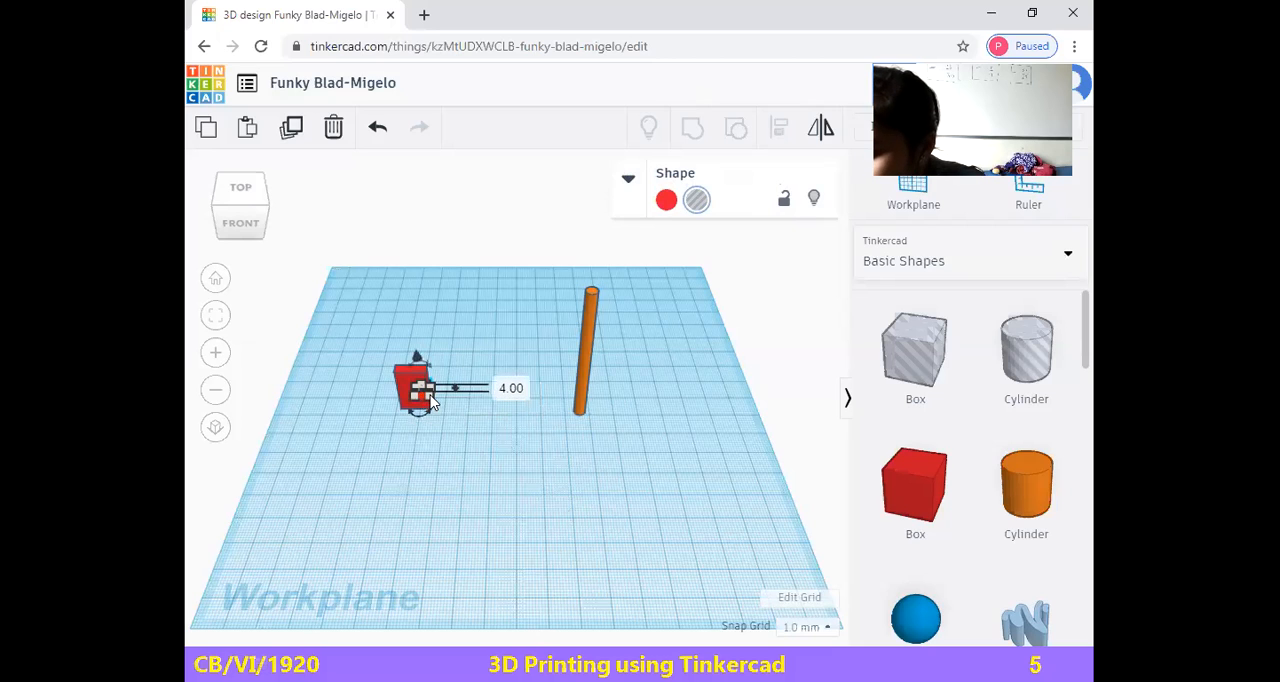
left_click(451, 450)
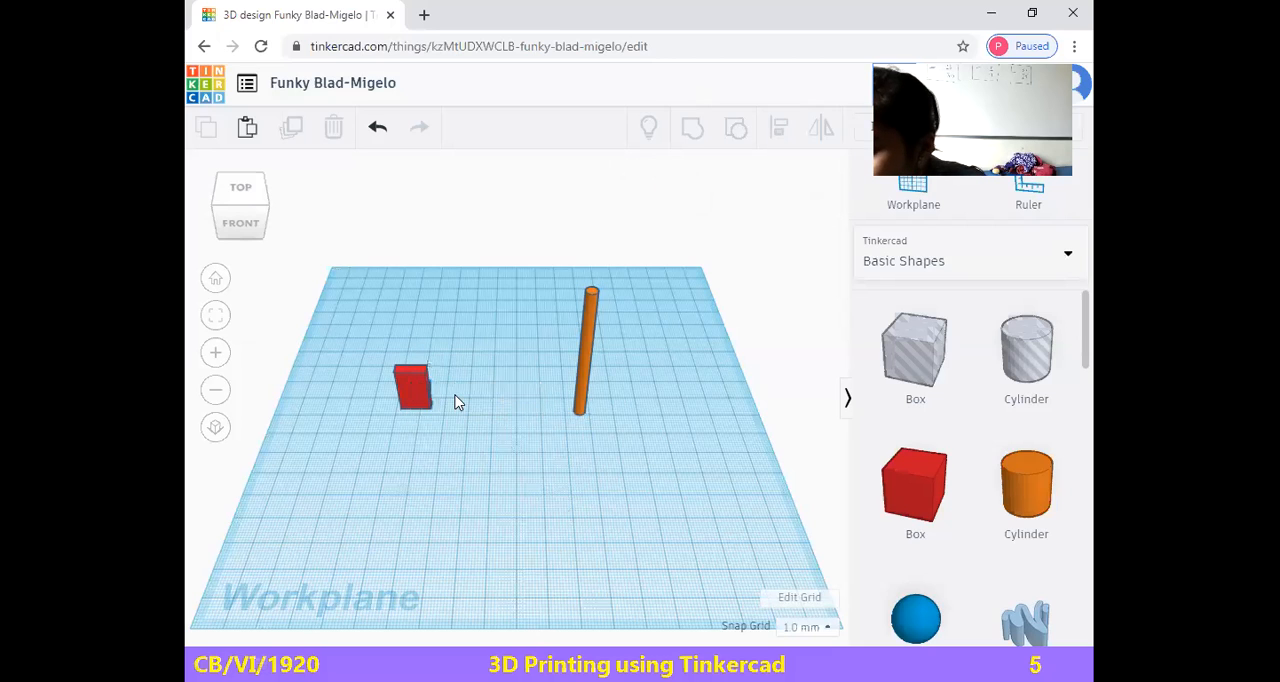
left_click(422, 392)
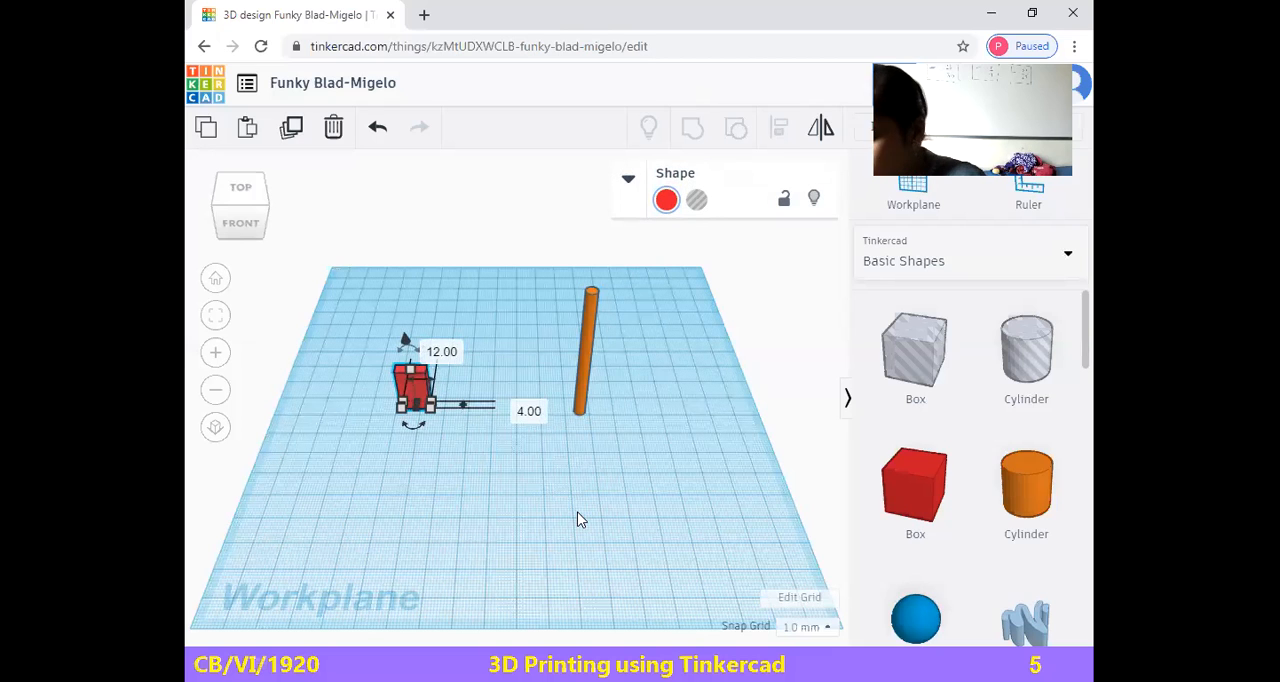
Undo the small hole box's last move and turn it into a solid green box
key("ctrl+z")
left_click(449, 398)
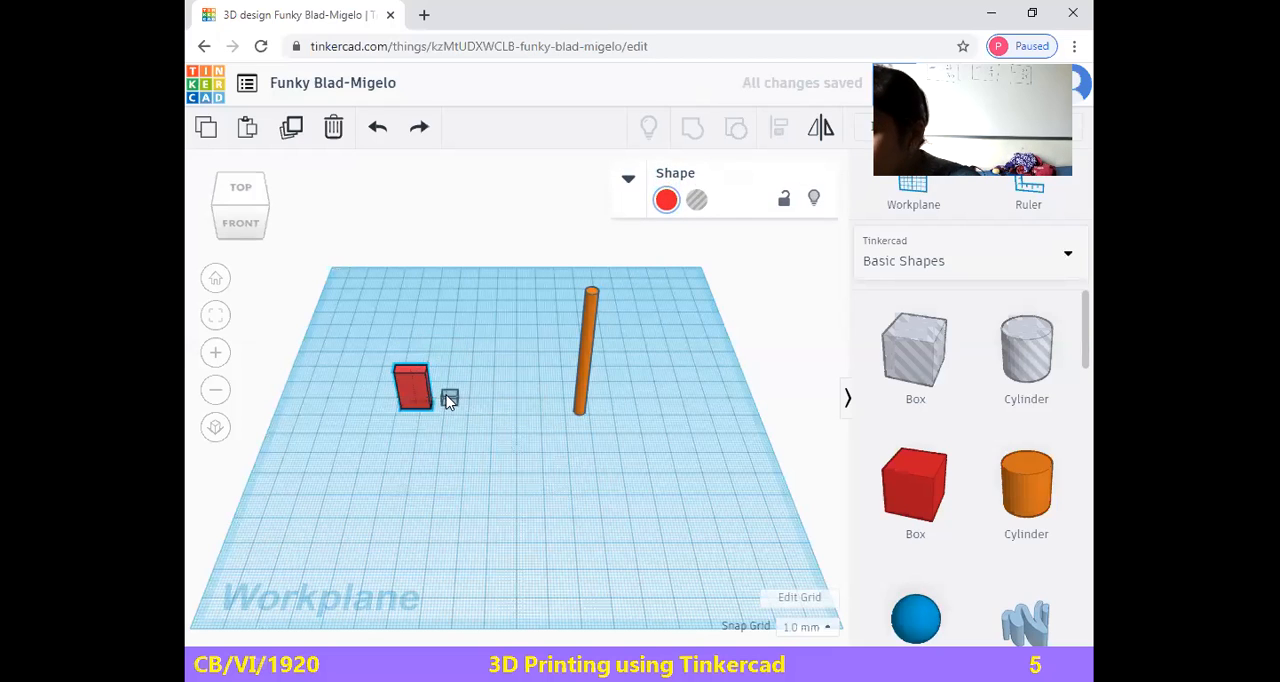
left_click(663, 207)
left_click(772, 319)
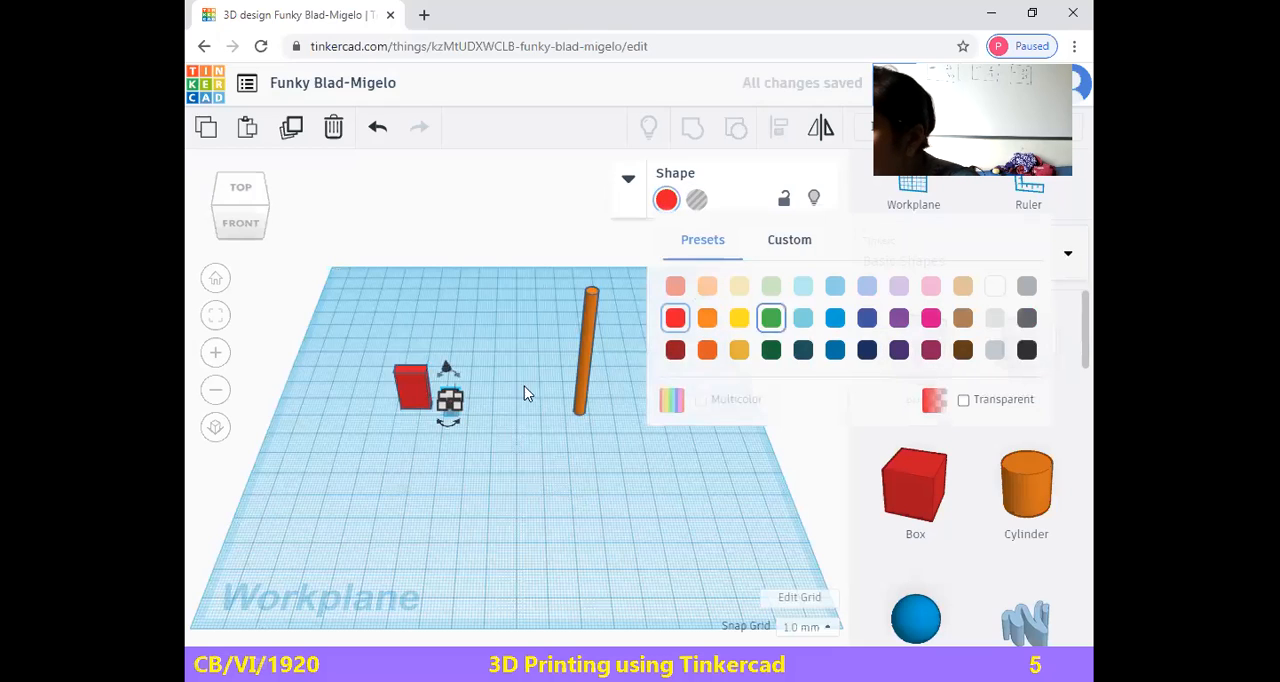
Try placing the green box inside the side of the red box facing the rod, and undo the move
left_click(390, 532)
left_click_drag(449, 398, 421, 392)
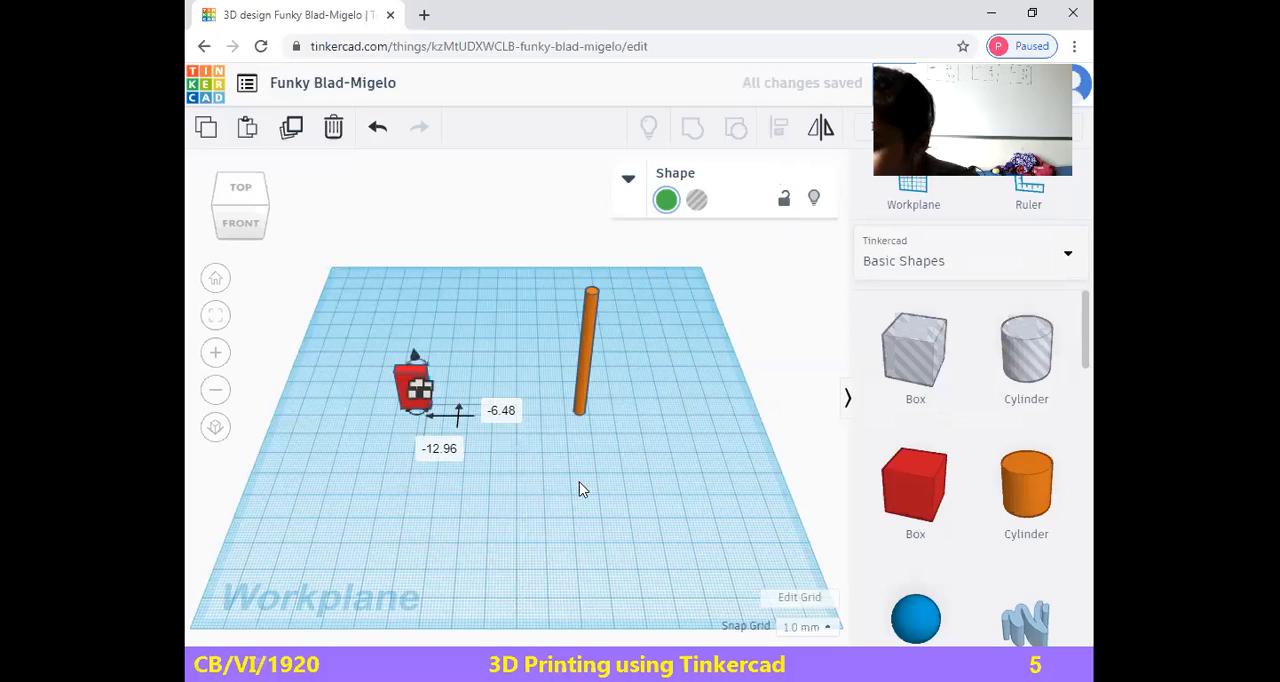
left_click(541, 576)
left_click(423, 390)
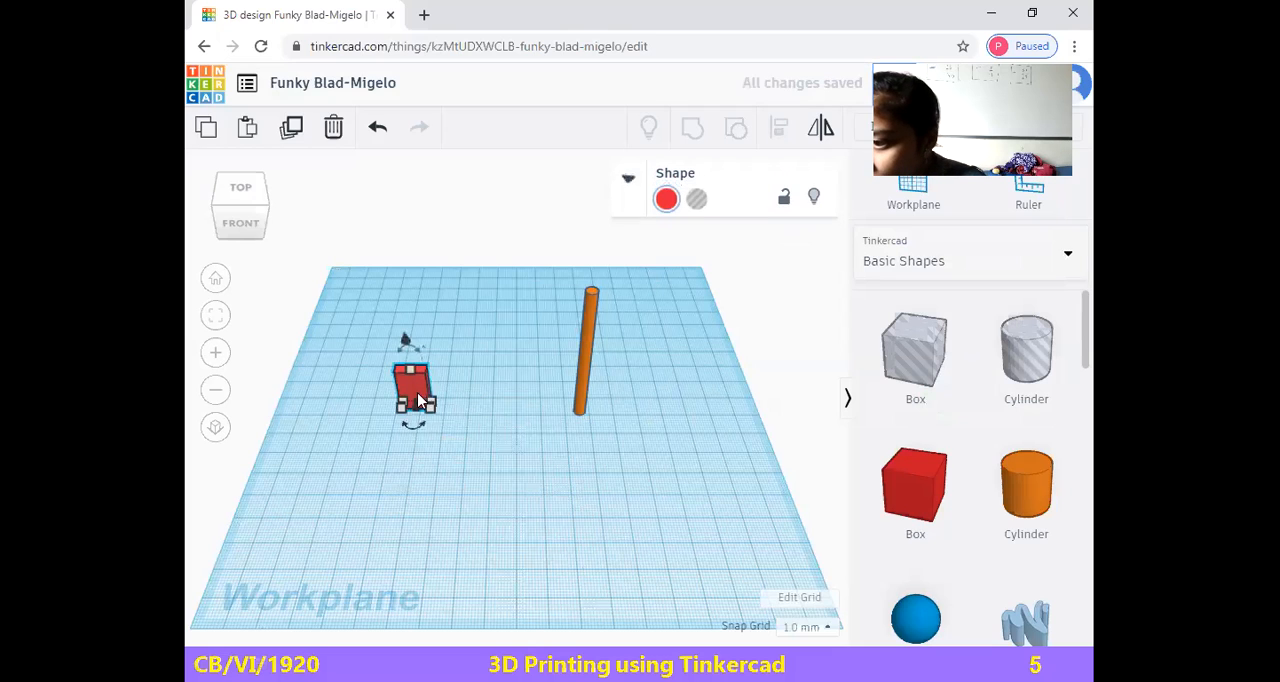
left_click(630, 551)
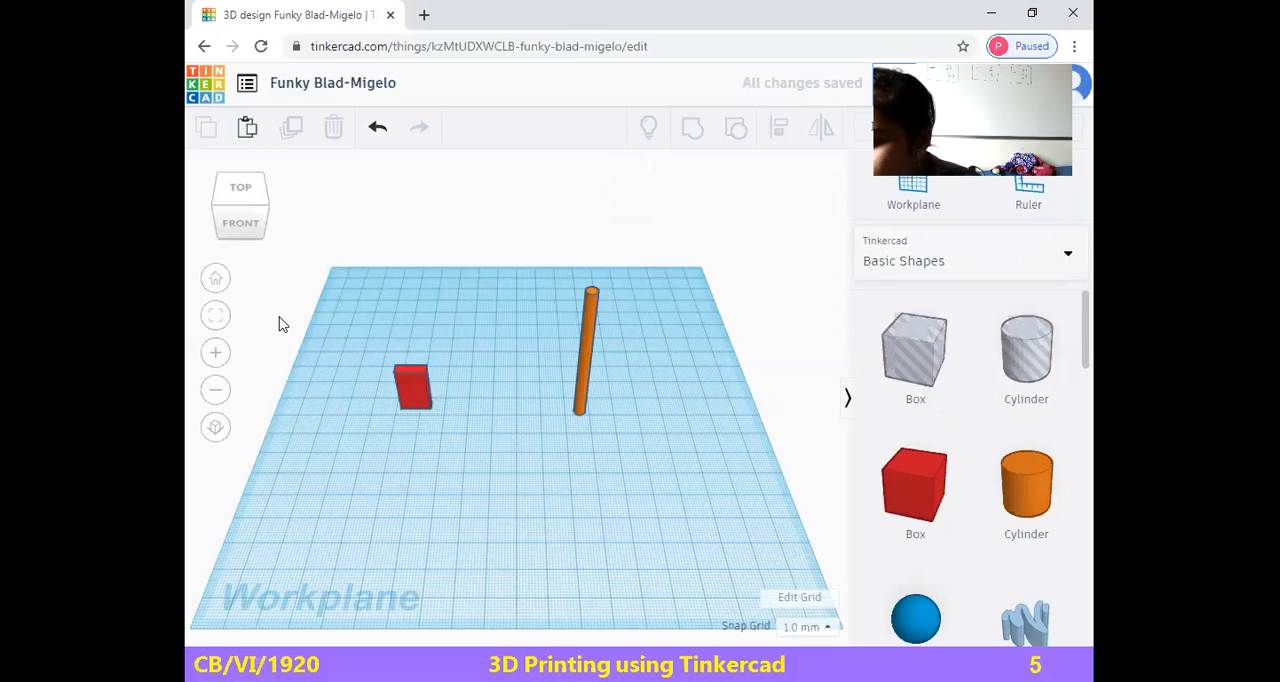
key("ctrl+z")
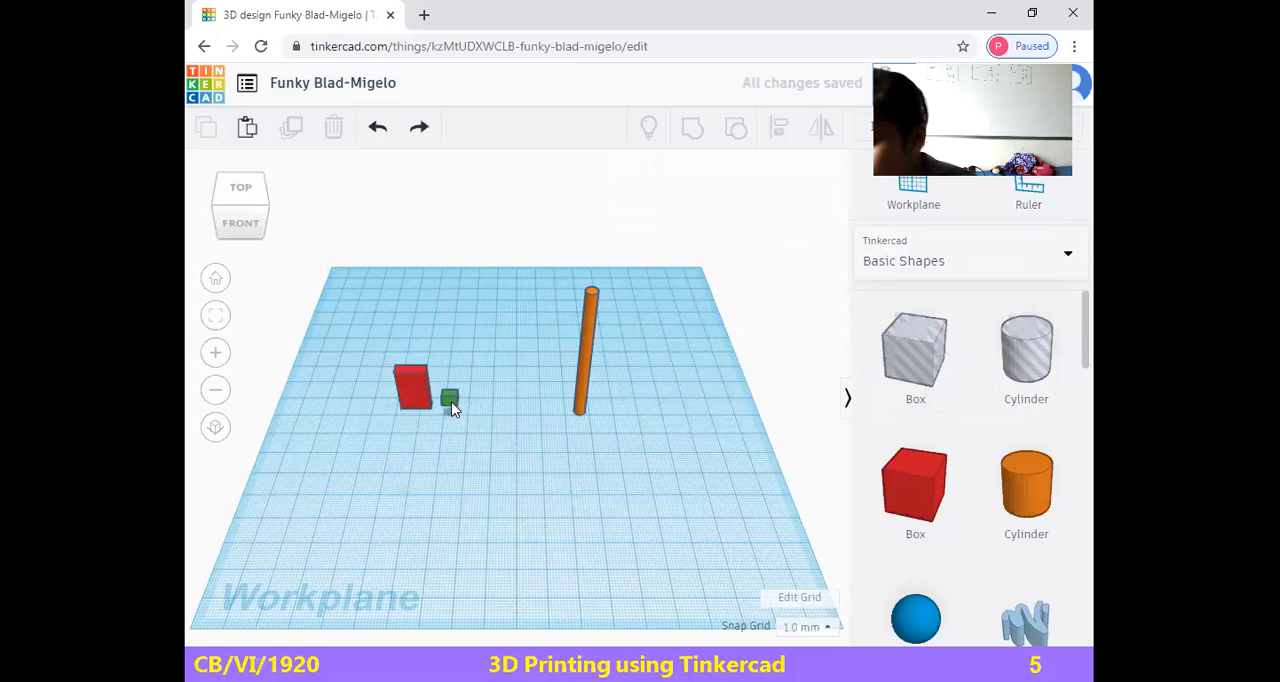
Turn the green box into a hole and move it partly into the side of the red box facing the rod
left_click(450, 401)
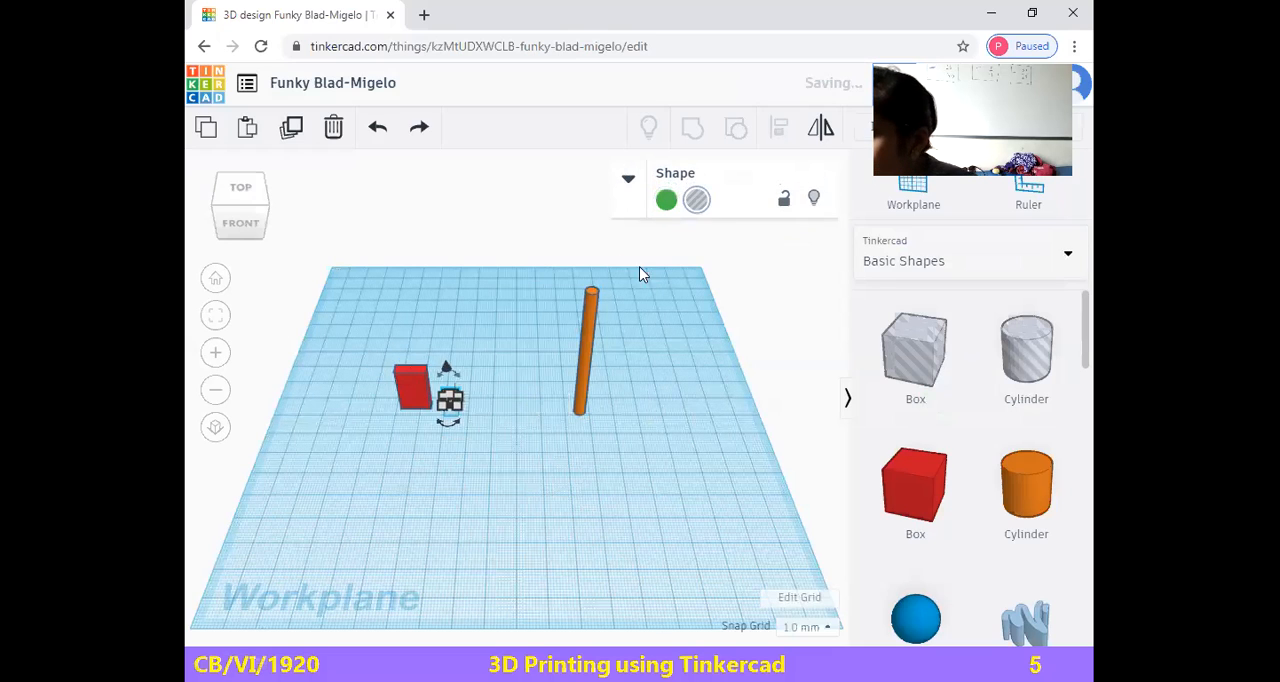
left_click_drag(463, 398, 425, 393)
left_click(481, 454)
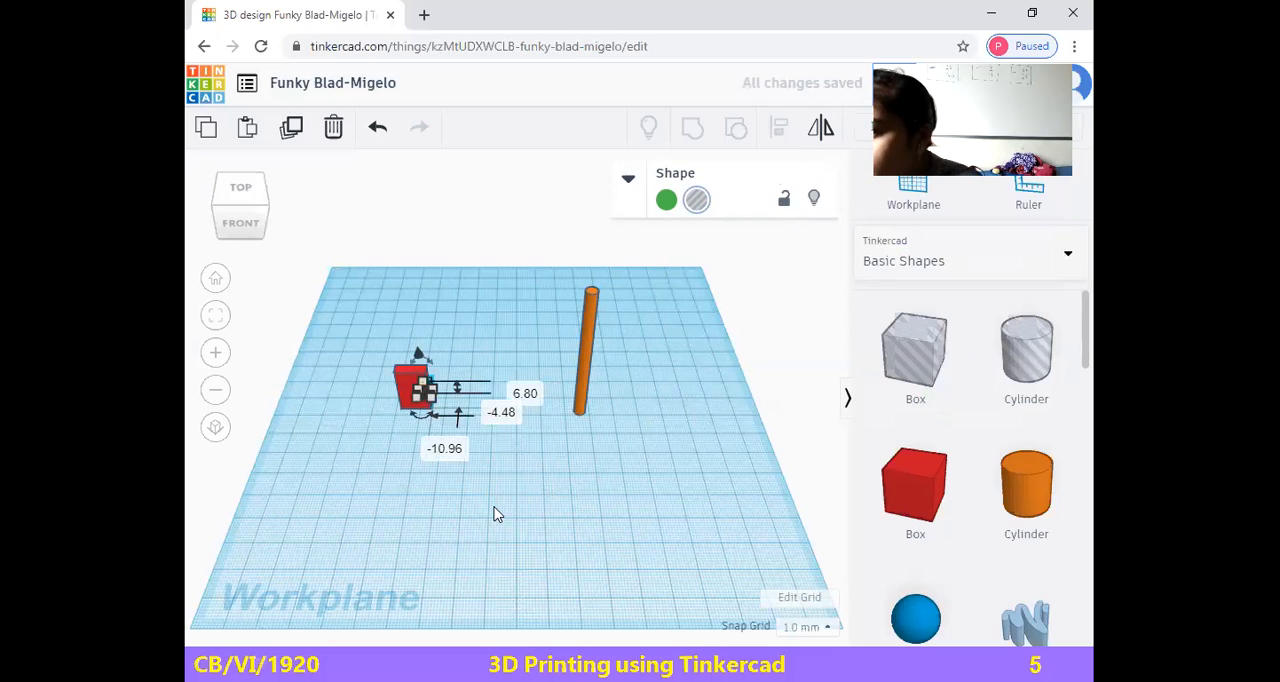
Try grouping the red box with the small hole box, and undo the grouping
left_click(209, 253)
left_click_drag(371, 355, 474, 434)
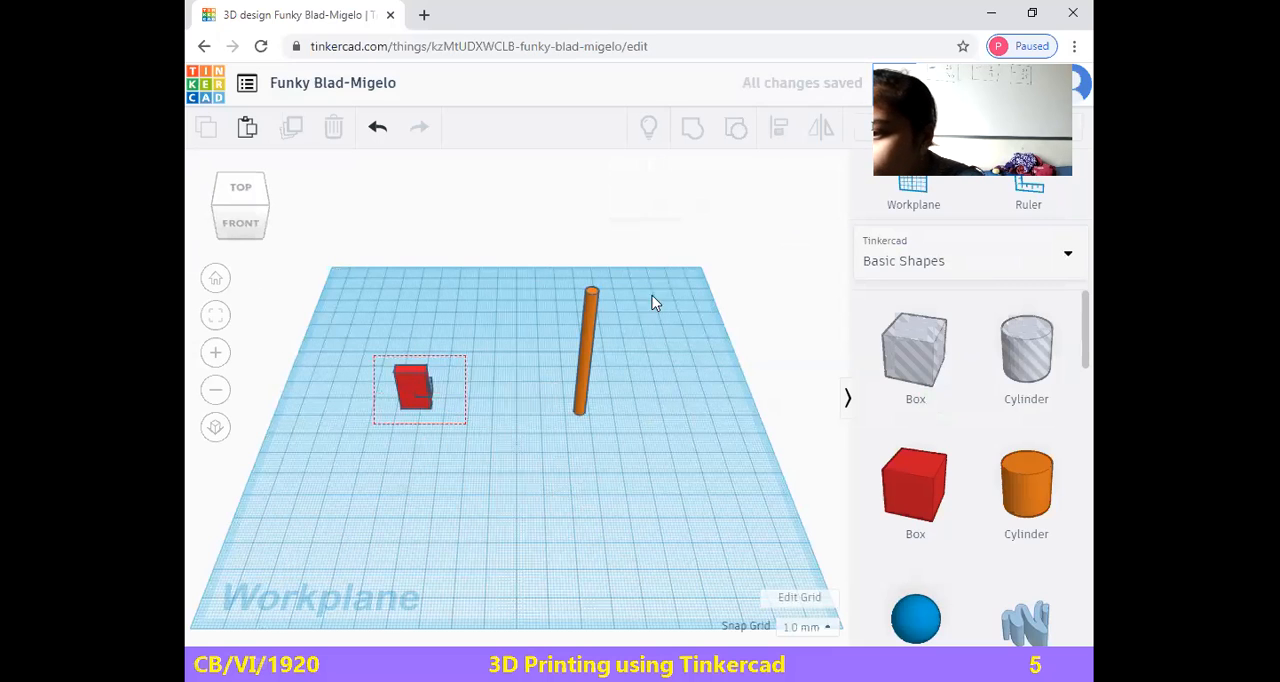
left_click(694, 129)
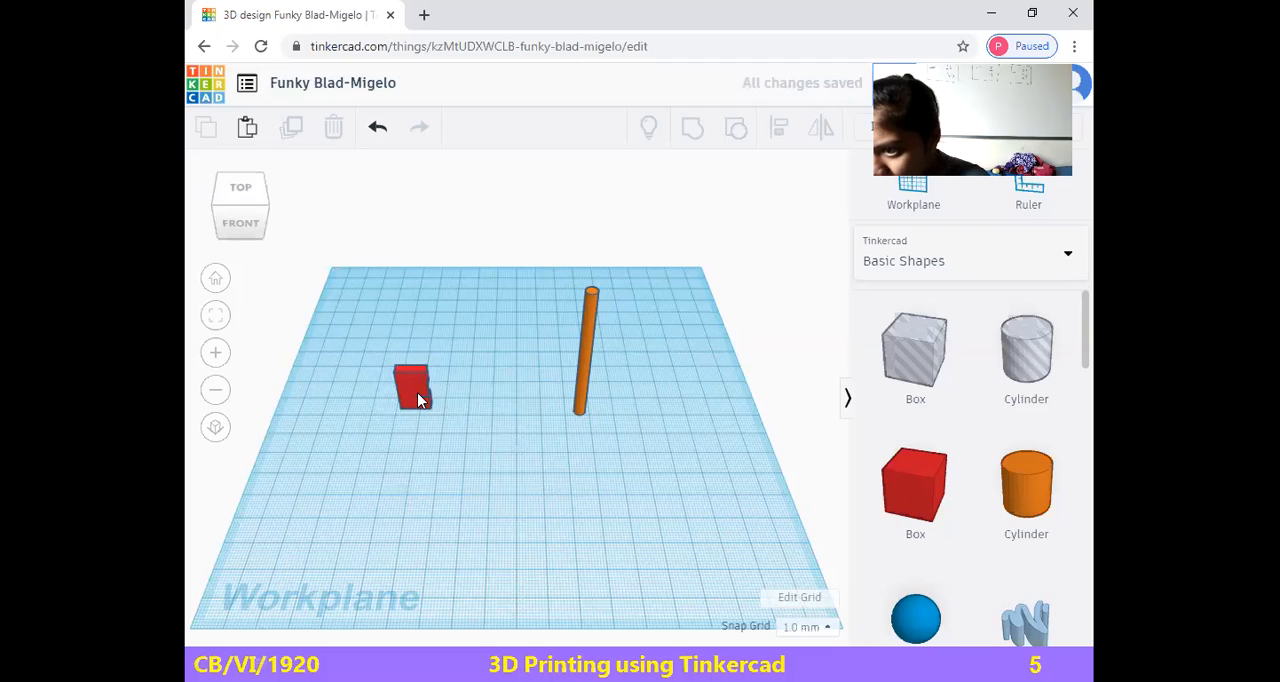
key("ctrl+z")
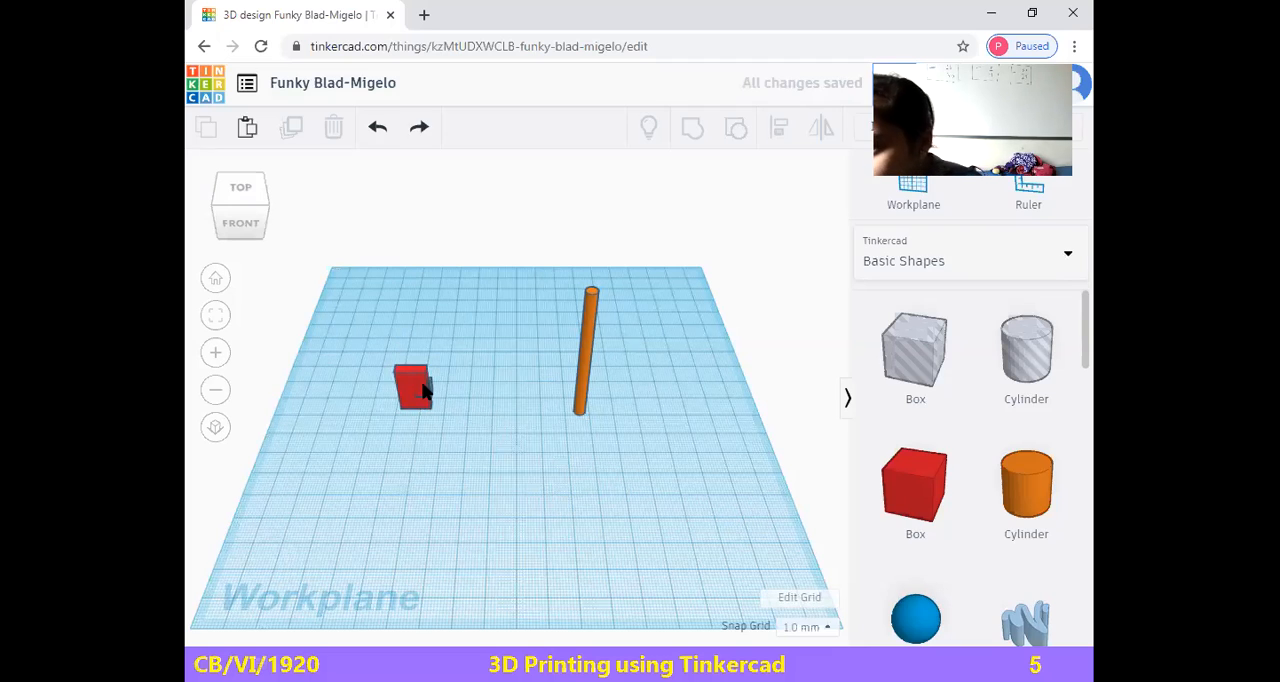
Move the small hole box to the front of the red box and set its height to 4 mm
left_click_drag(430, 388, 423, 432)
left_click(480, 462)
left_click(490, 414)
type("4")
key("Return")
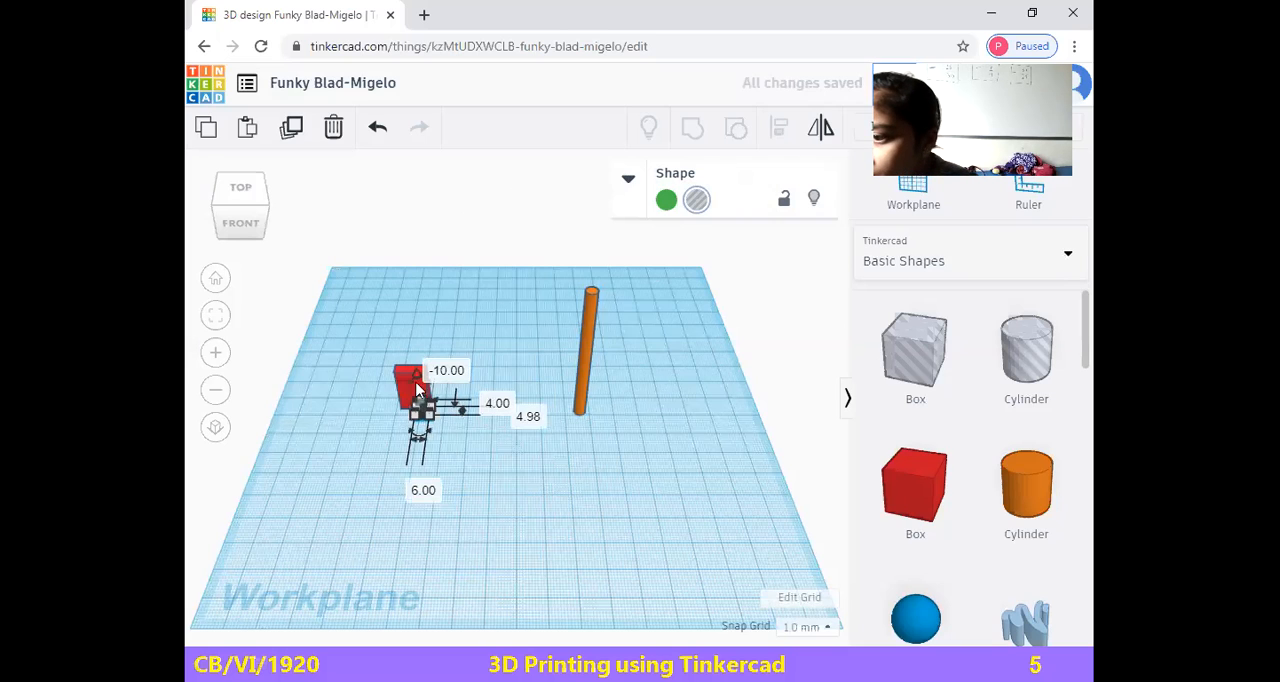
Raise the small hole box by 10 mm and reset its height to 4 mm
left_click_drag(416, 378, 419, 350)
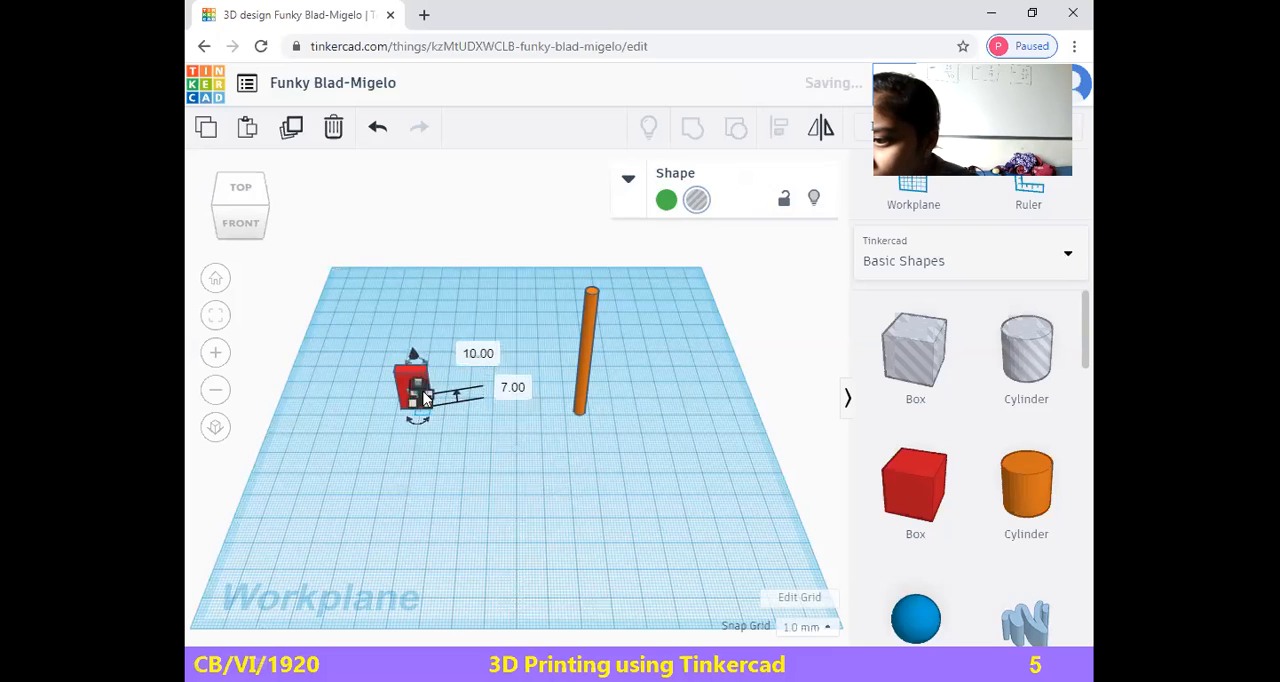
left_click(556, 470)
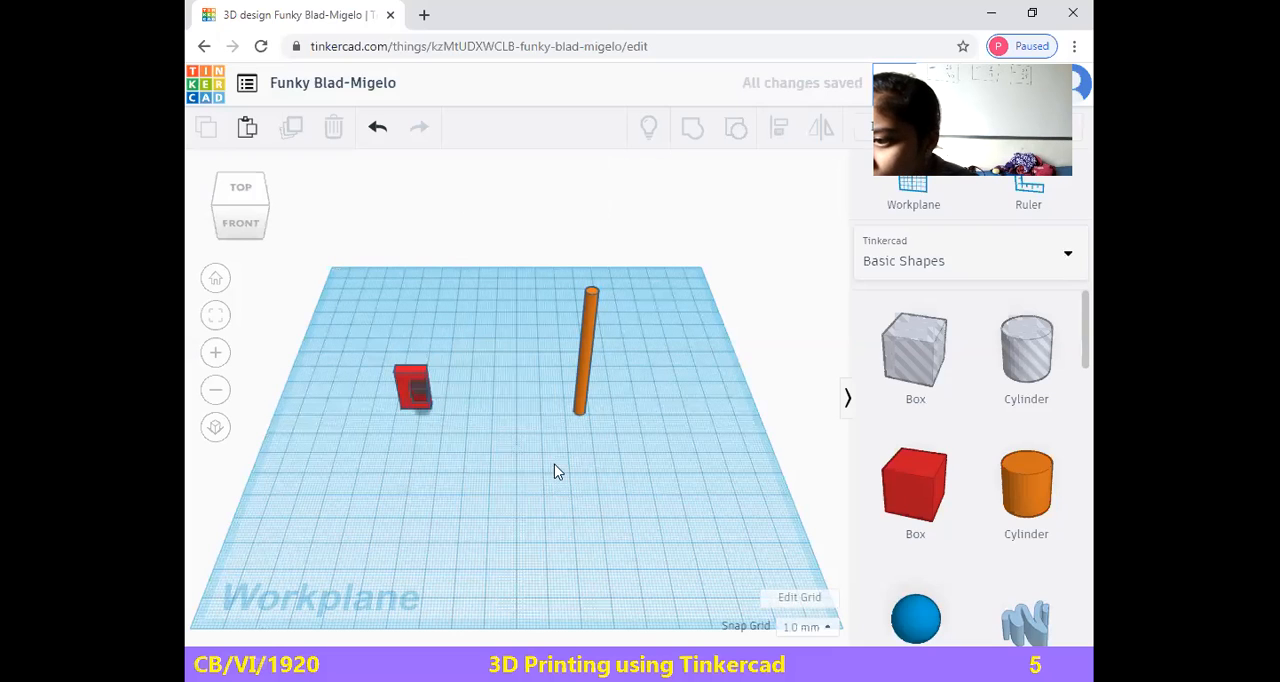
left_click(421, 397)
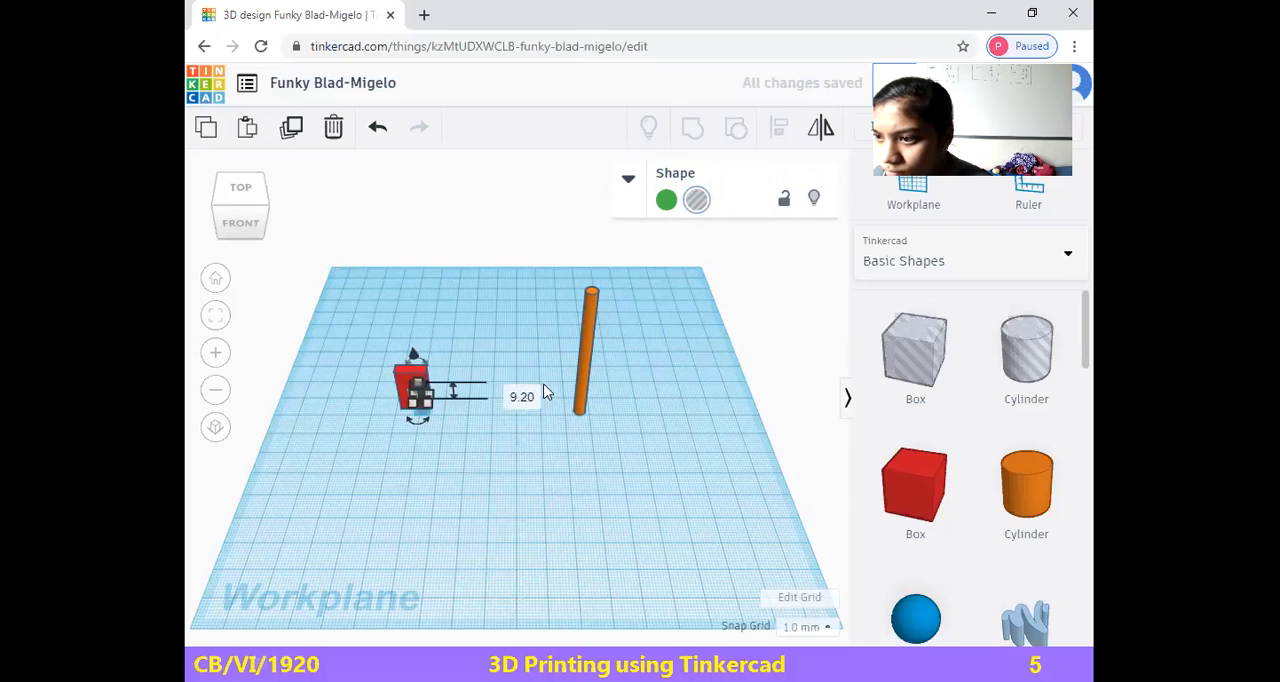
left_click(512, 390)
type("4")
key("Return")
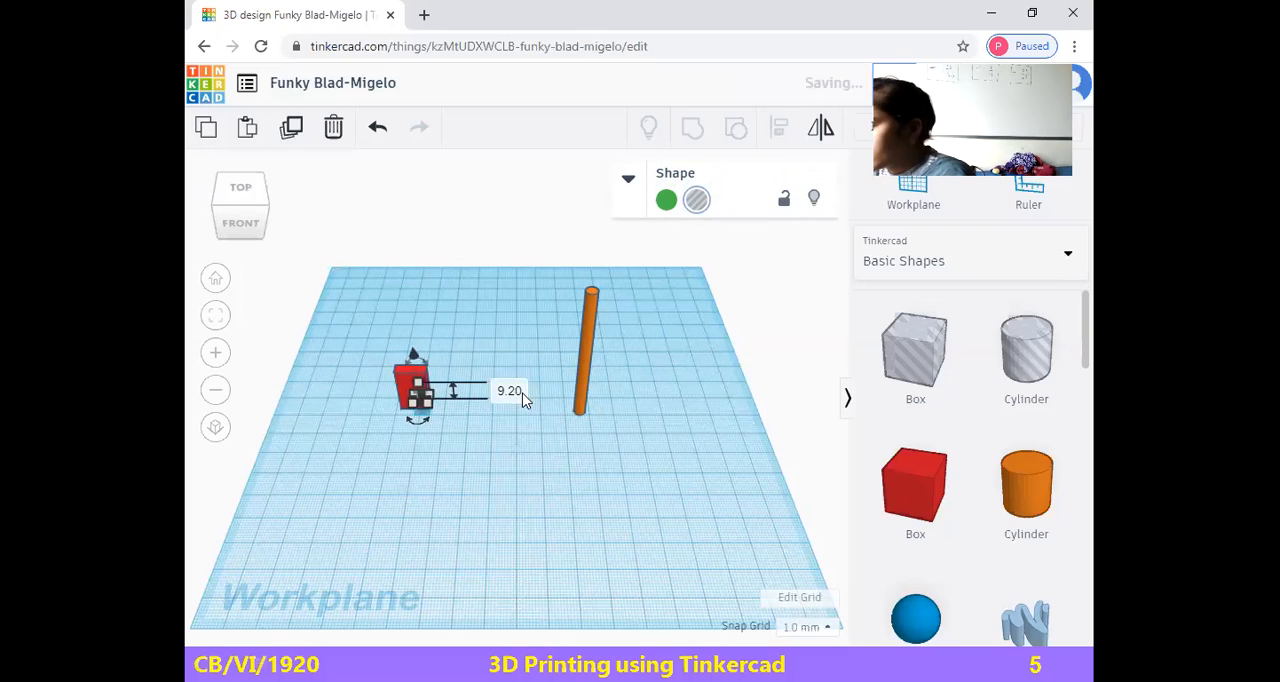
left_click(512, 478)
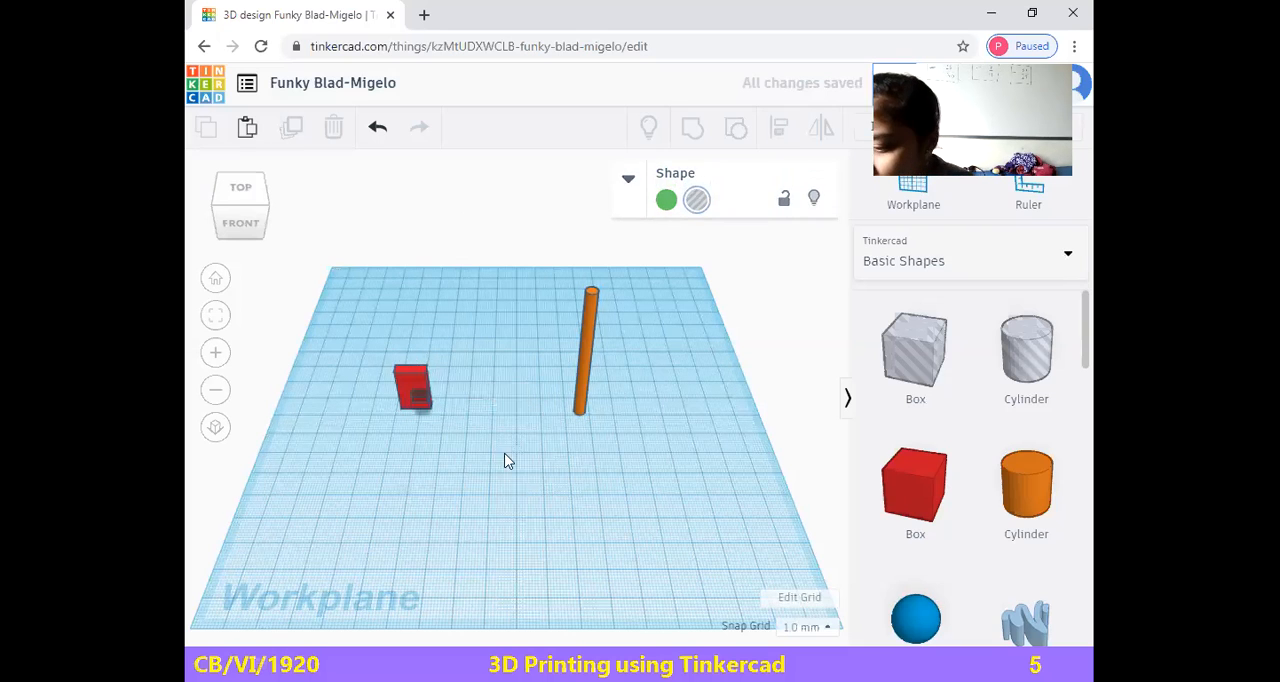
Raise the small hole box by another 3 mm, to 10 mm above the workplane
left_click(419, 391)
left_click_drag(414, 357, 414, 357)
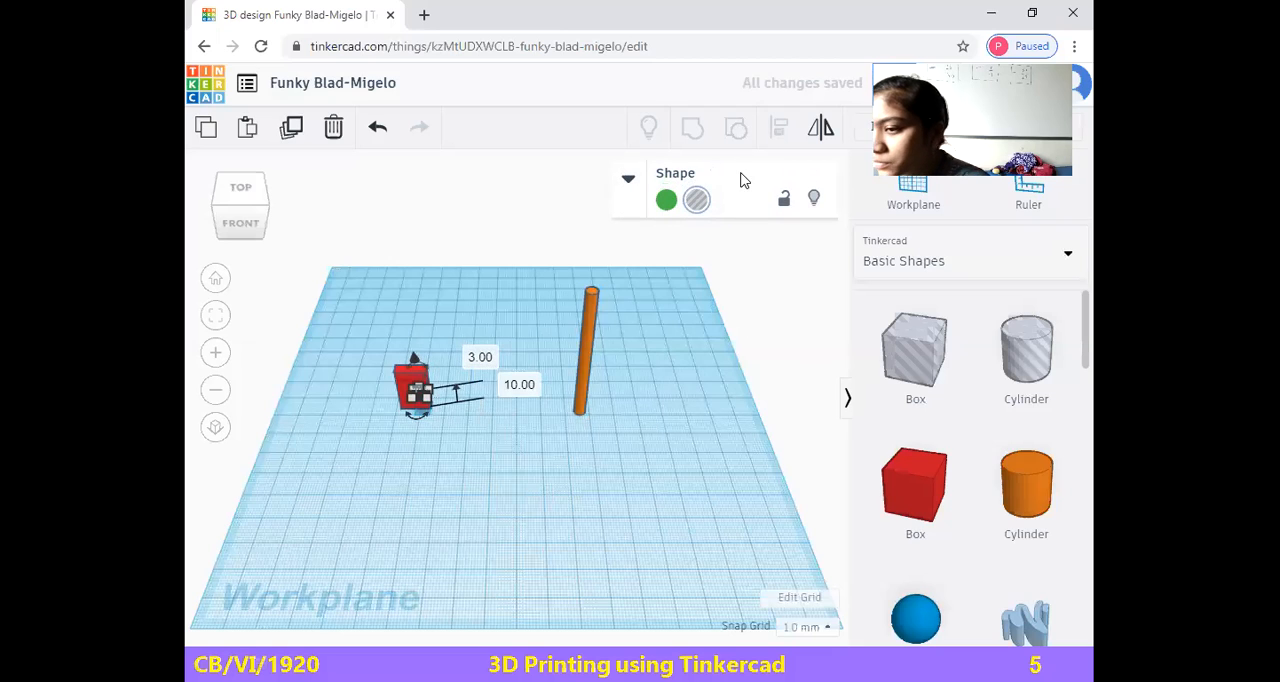
left_click(588, 532)
Group the red box with the small hole box to cut the notch, and deselect the result
left_click_drag(367, 349, 484, 435)
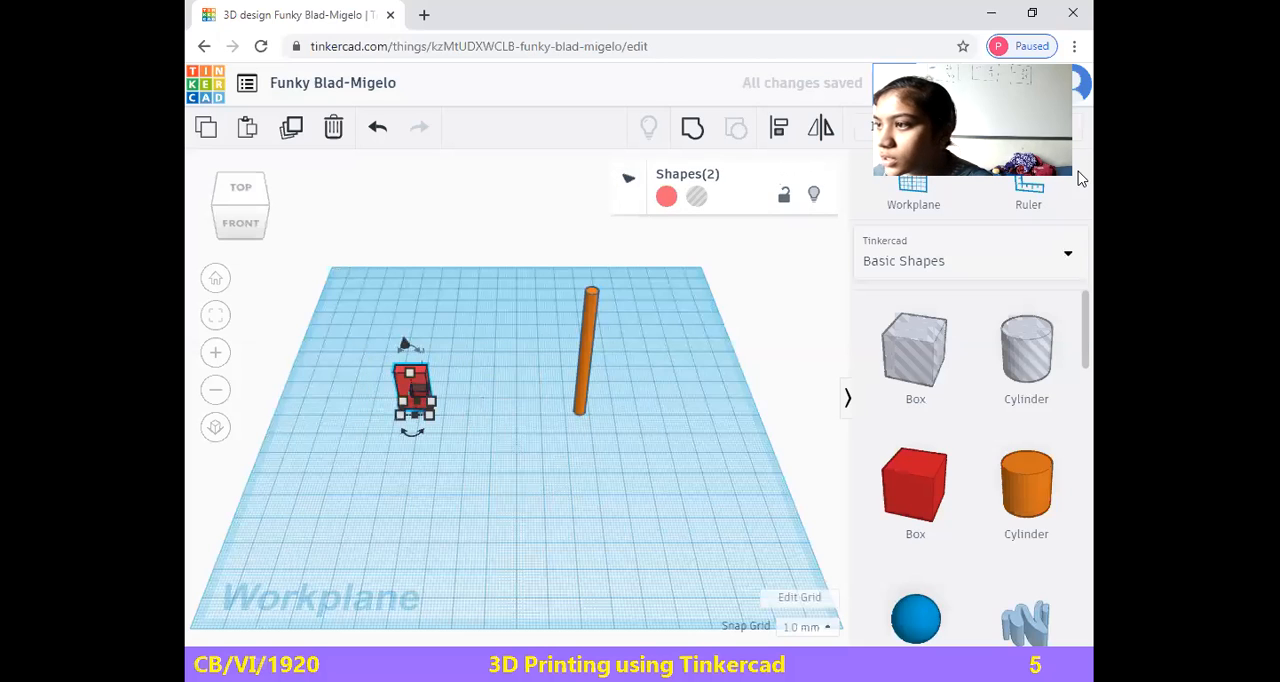
key("Delete")
left_click(642, 448)
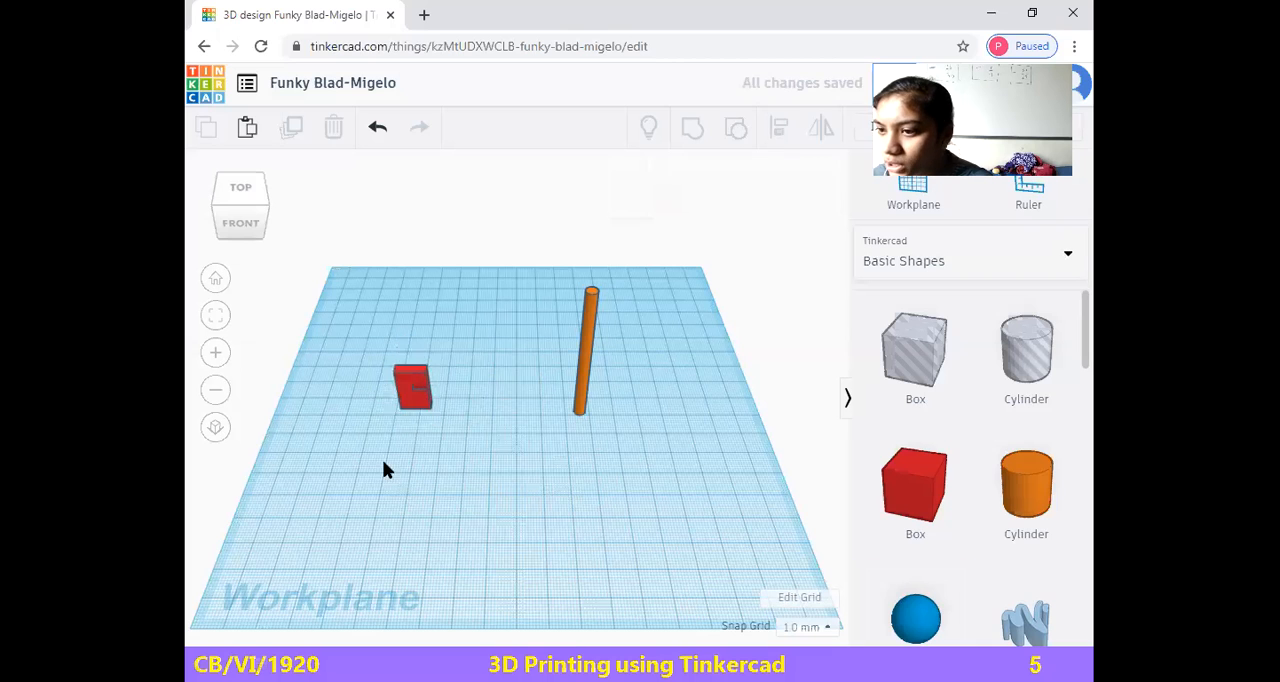
Inspect the notch in the grouped red box from the front and at an angle, and undo the grouping
left_click(250, 229)
left_click(251, 196)
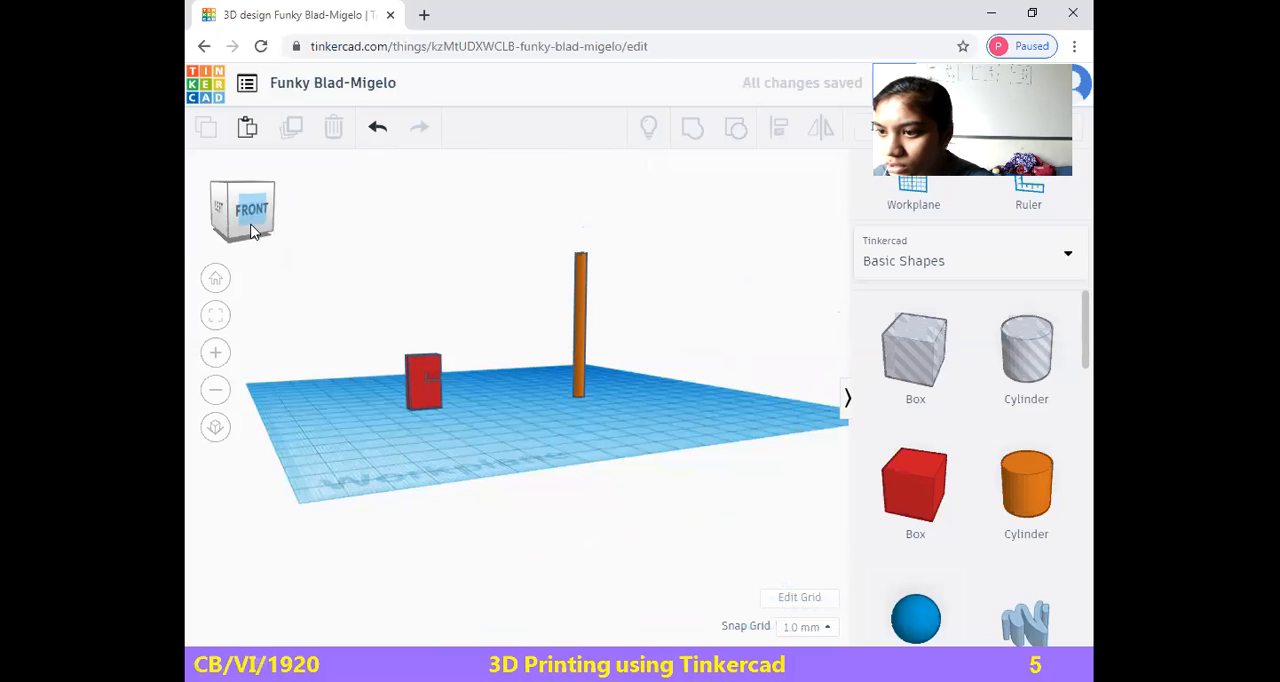
left_click(430, 385)
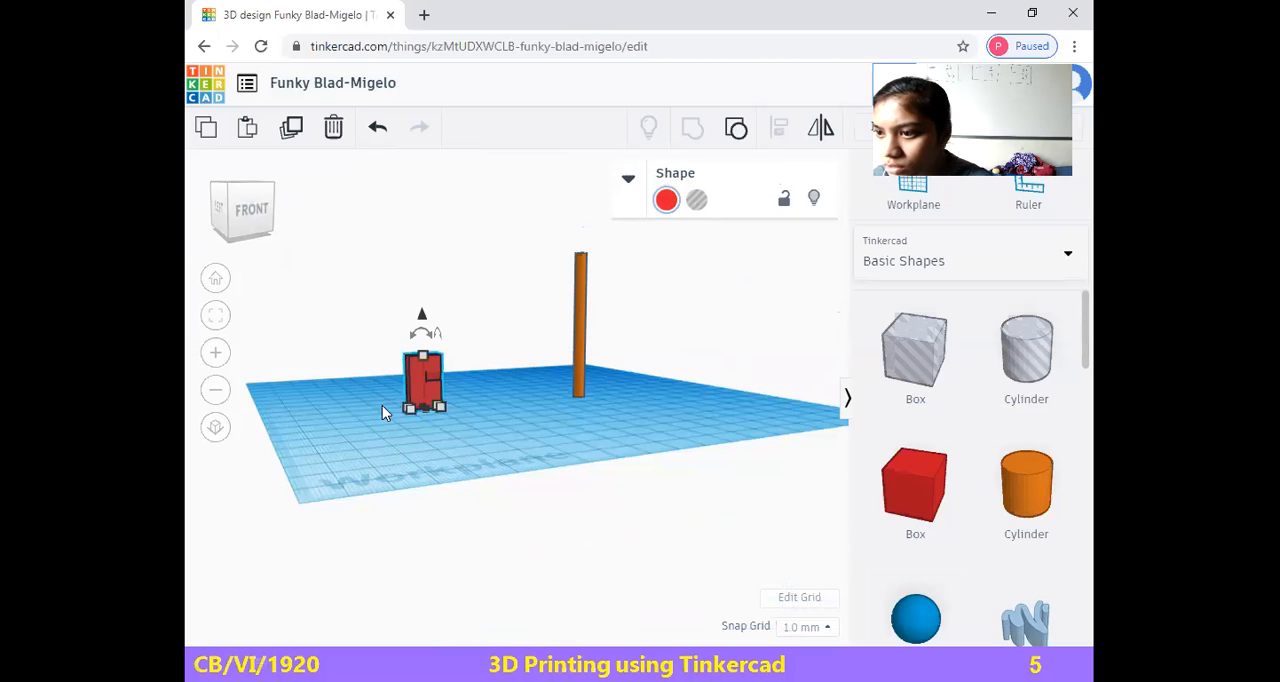
left_click(363, 424)
mouse_move(234, 220)
left_mouse_down()
mouse_move(251, 214)
mouse_move(243, 222)
left_mouse_up()
left_click(241, 222)
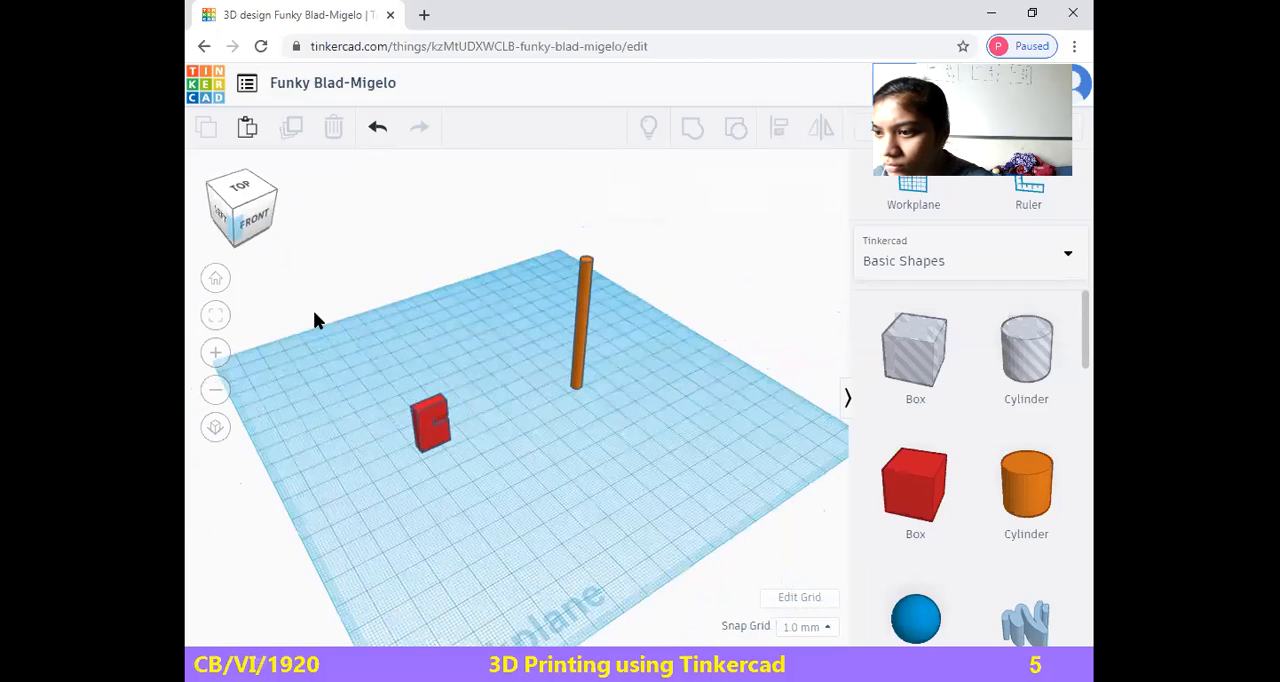
left_click(430, 427)
left_click(376, 130)
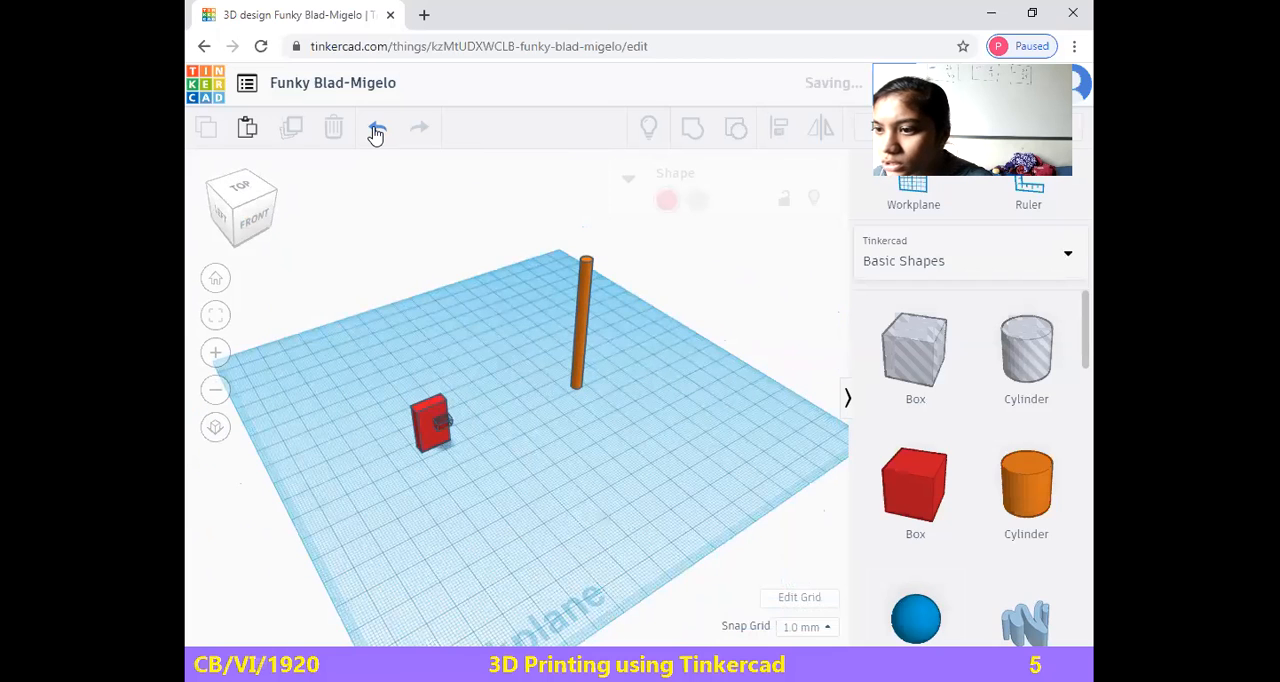
Shift the red box slightly on the workplane, rotate it by 180°, and deselect it
left_click(430, 420)
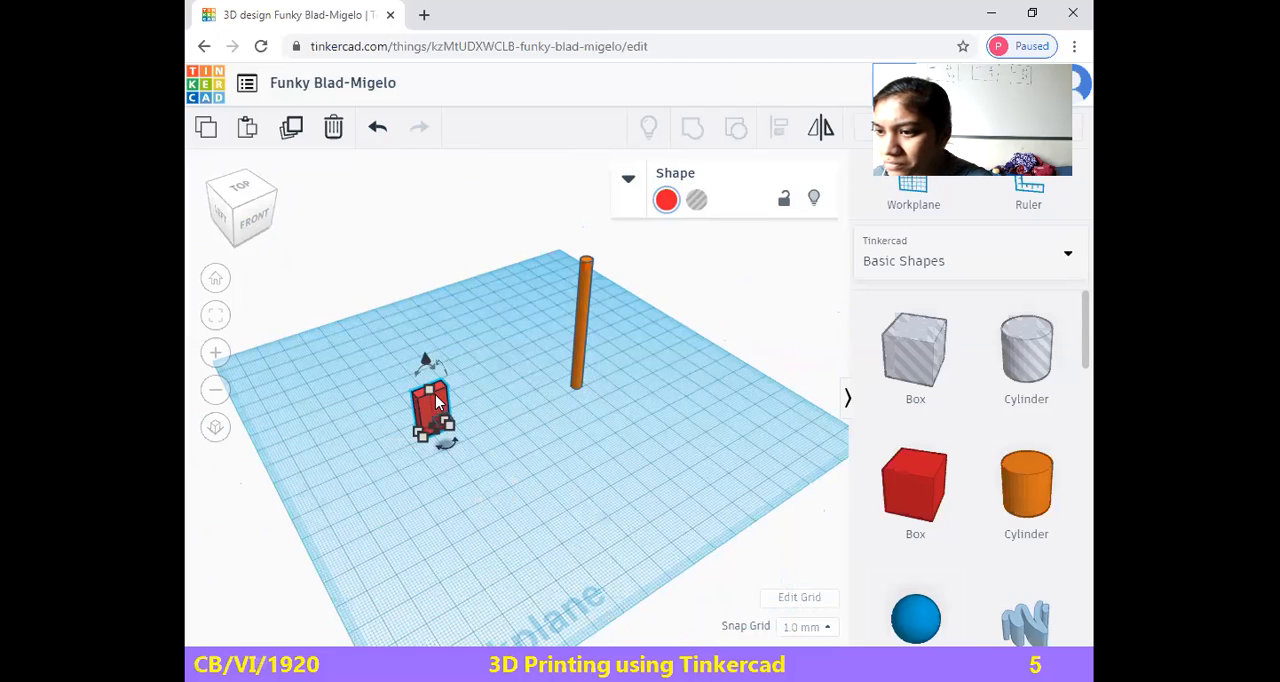
left_click_drag(438, 370, 405, 388)
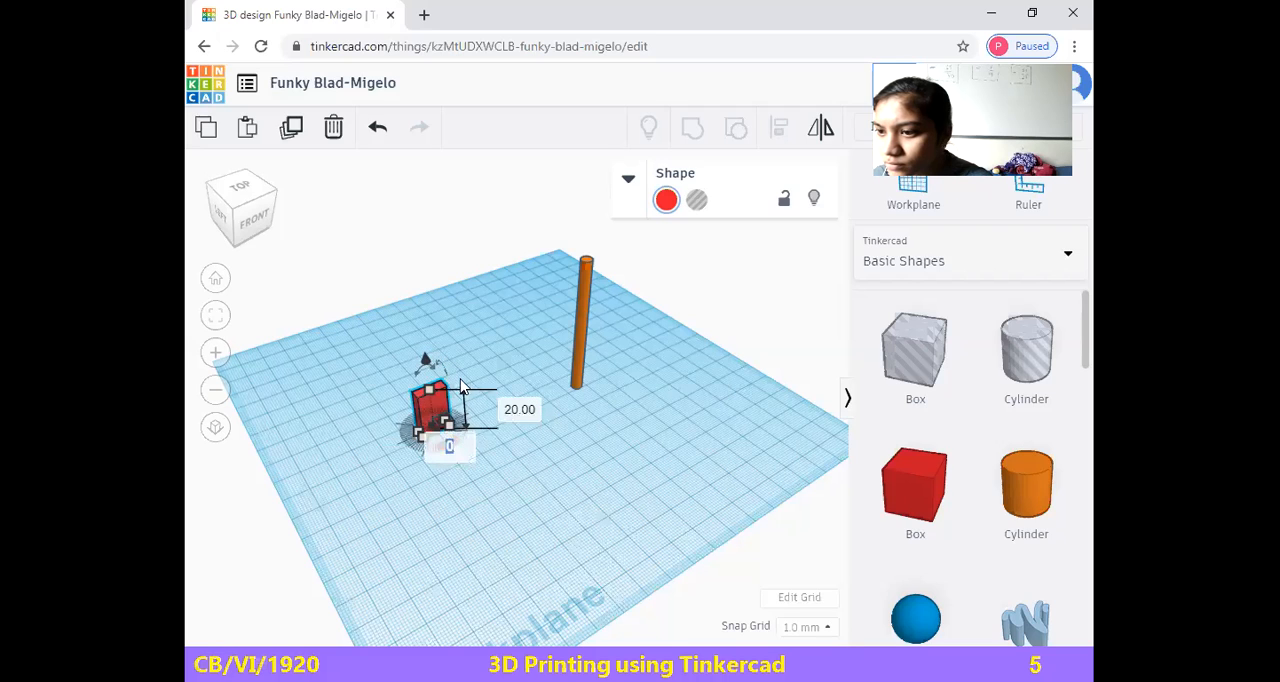
left_click_drag(434, 363, 430, 348)
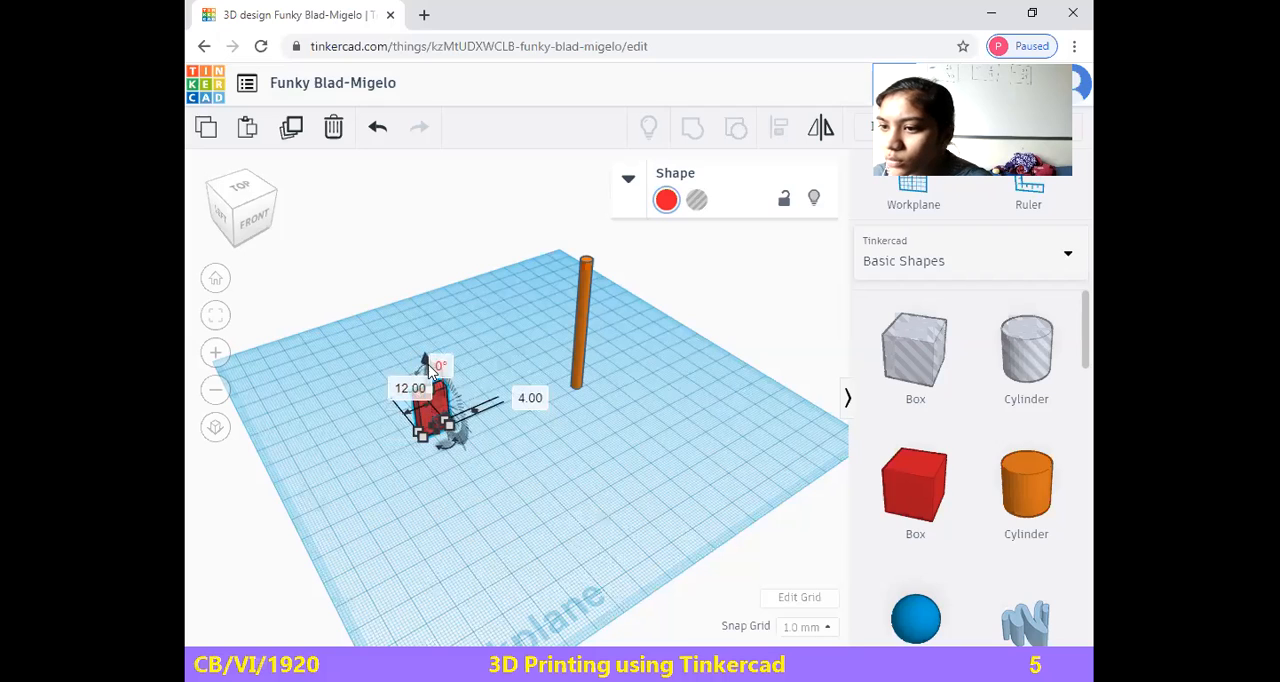
left_click(438, 370)
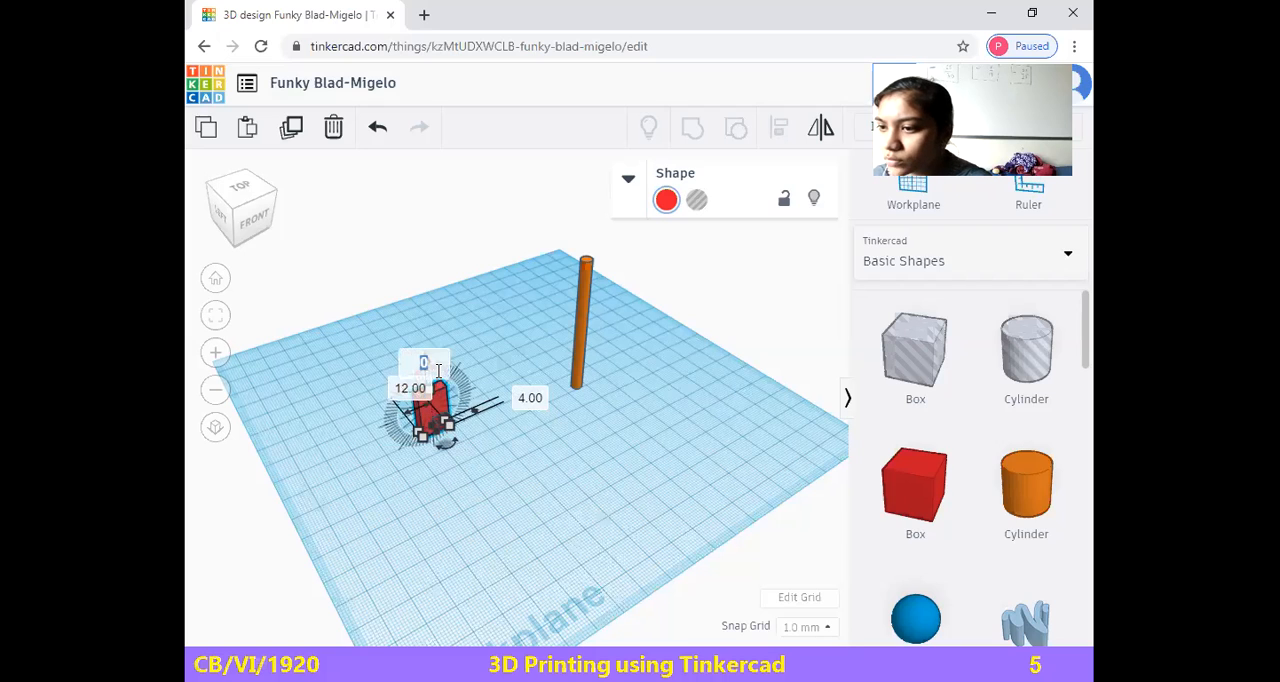
type("180")
key("Return")
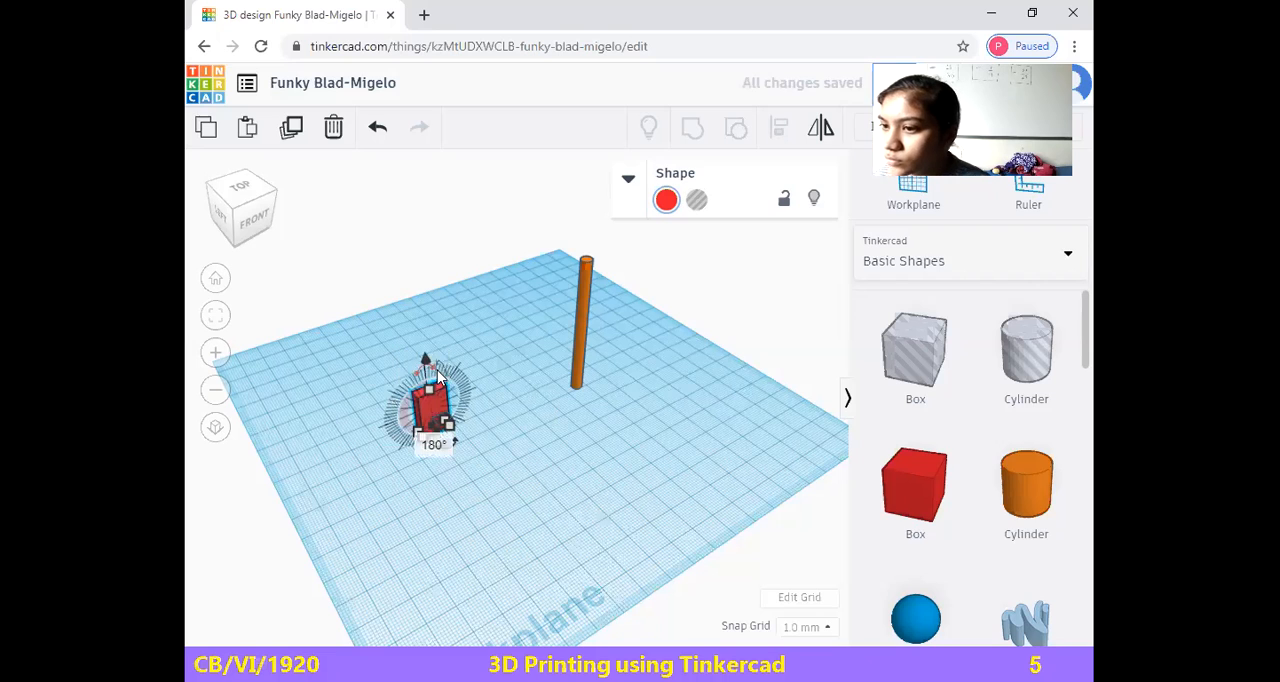
left_click(543, 472)
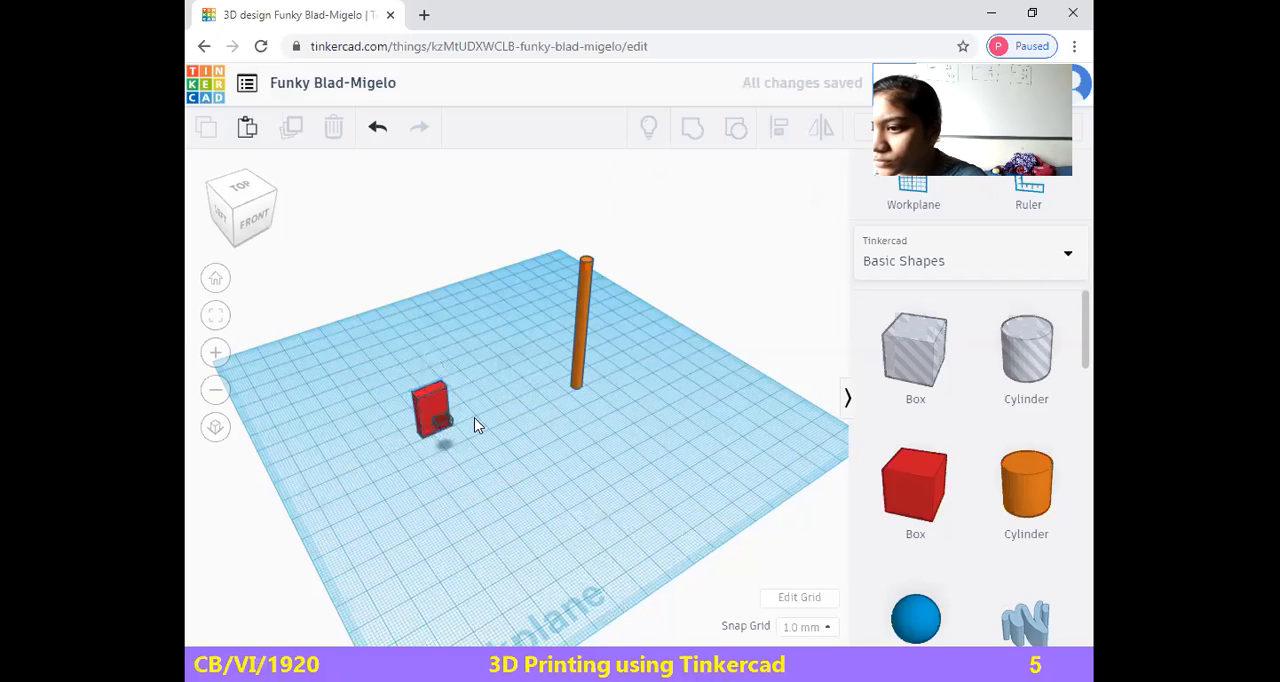
Move the small hole box into the front of the red box and stretch its footprint to about 10 by 3 mm
left_click(442, 421)
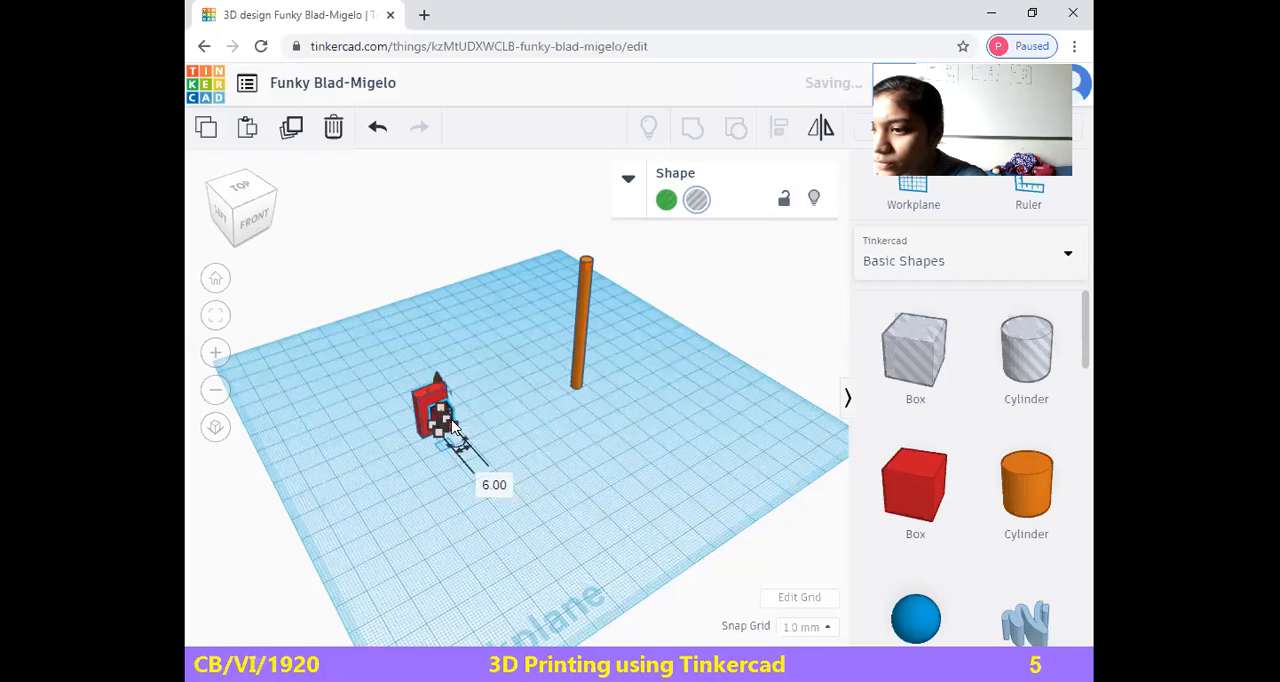
left_click_drag(447, 430, 438, 421)
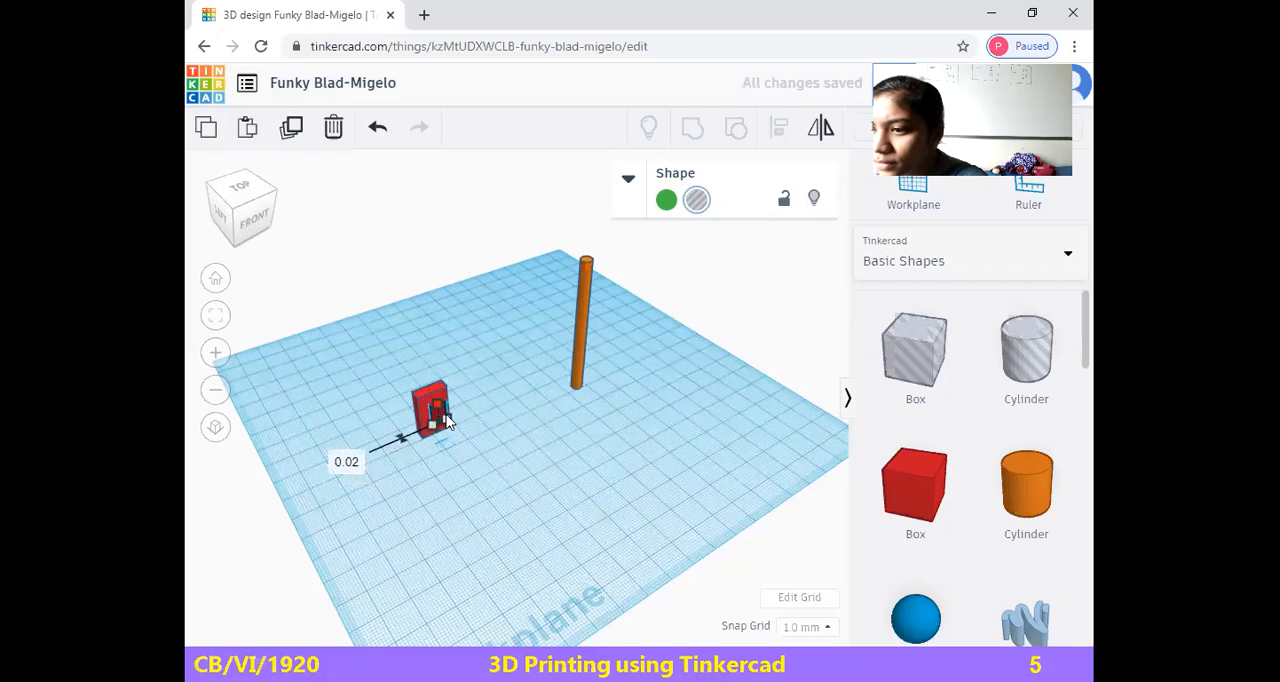
left_click(638, 436)
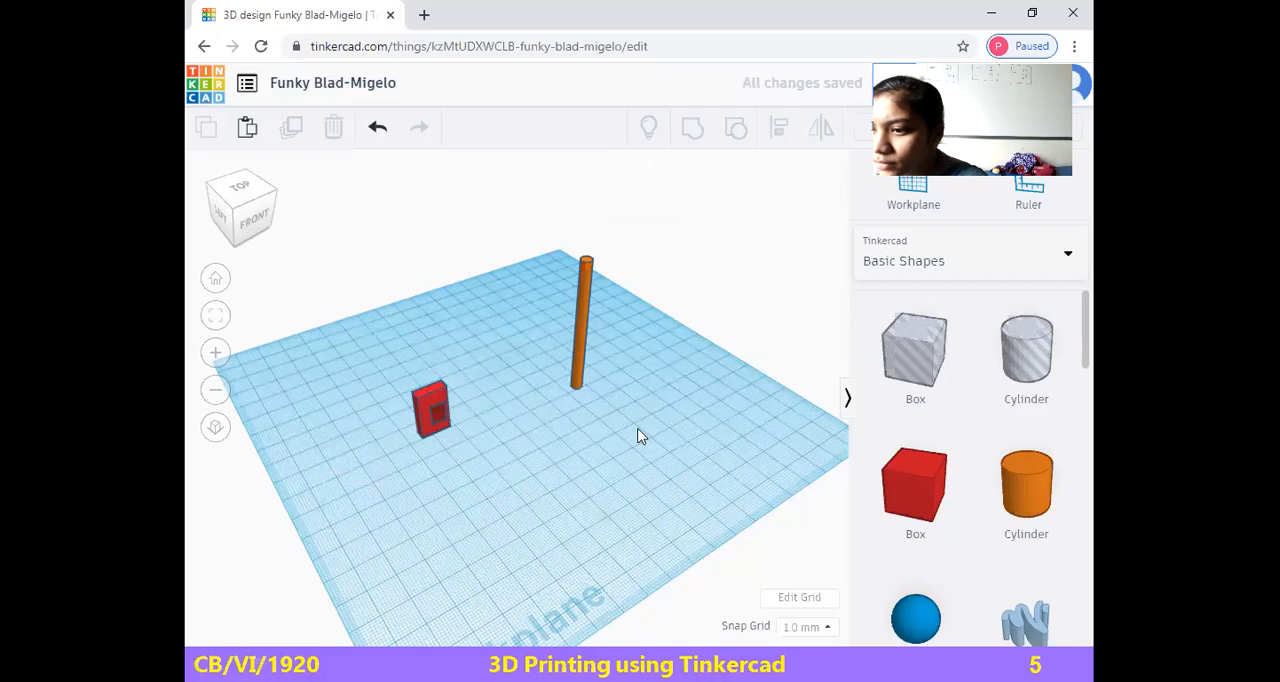
left_click(438, 410)
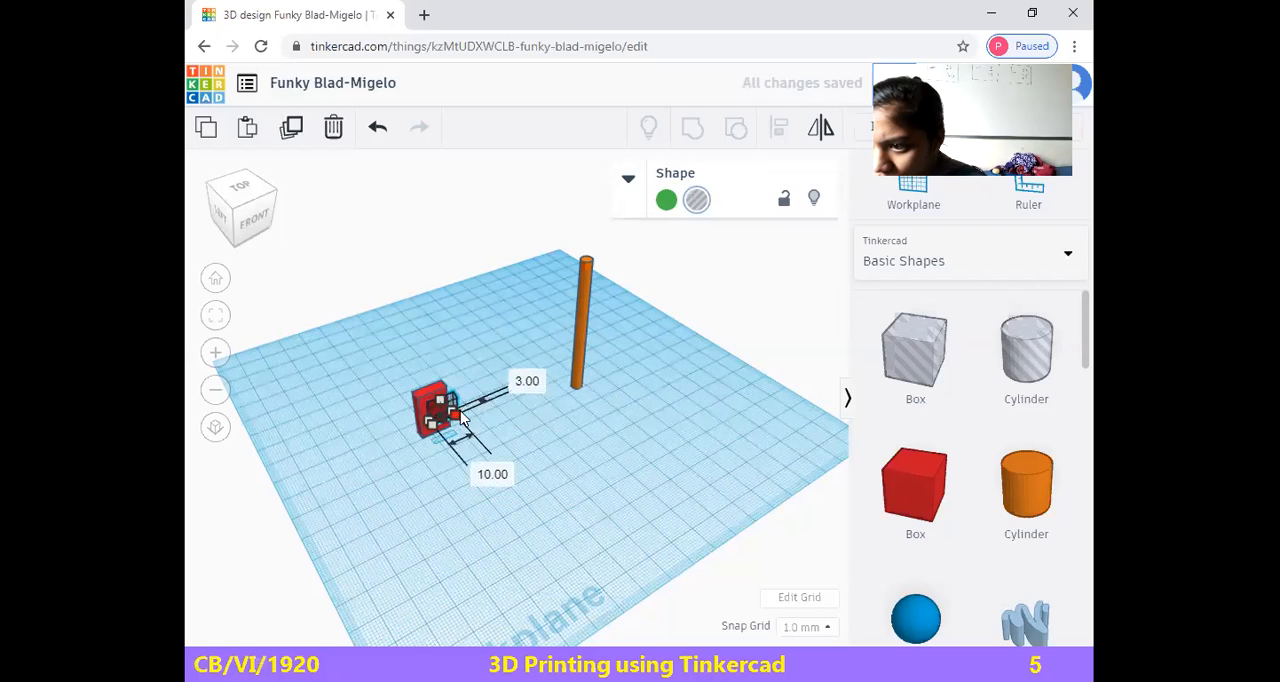
left_click_drag(460, 414, 461, 415)
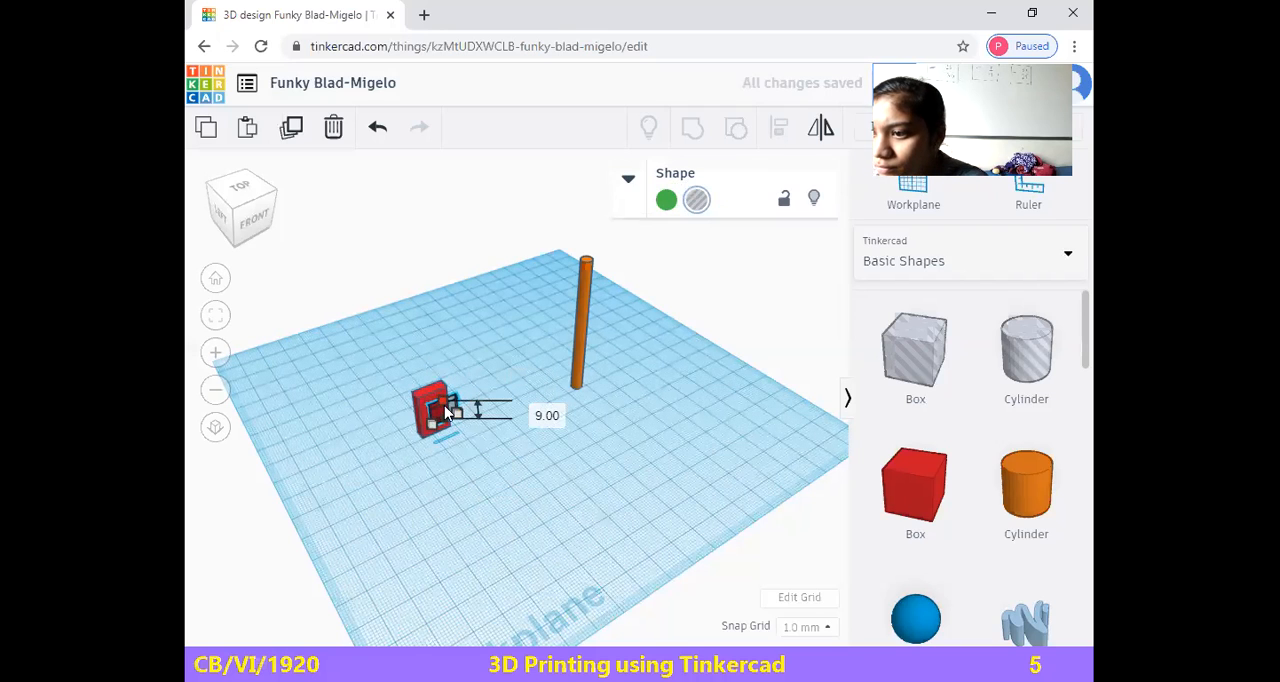
Group the red box with the small hole box to cut the notch, and clear the selection
left_click(491, 472)
left_click_drag(494, 463, 497, 465)
left_click(687, 137)
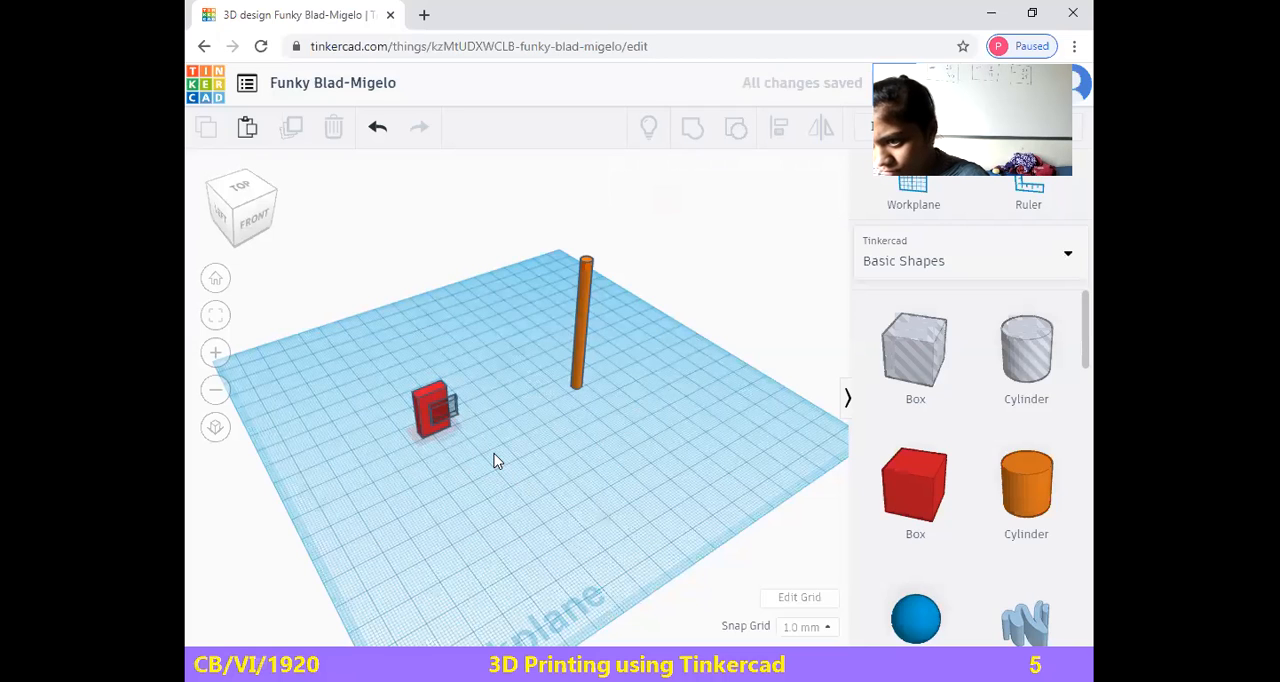
left_click(437, 421)
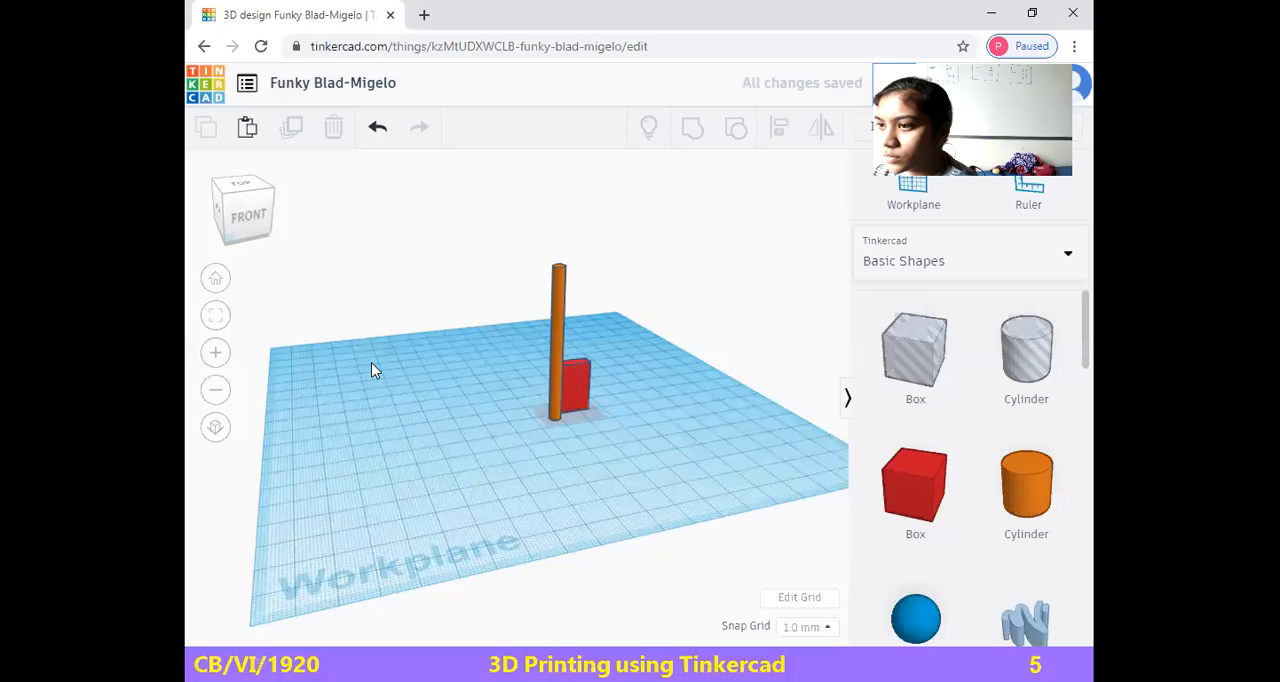
Rotate the upright orange rod and the grouped red box together so that the rod lies horizontally
left_click_drag(579, 320, 588, 231)
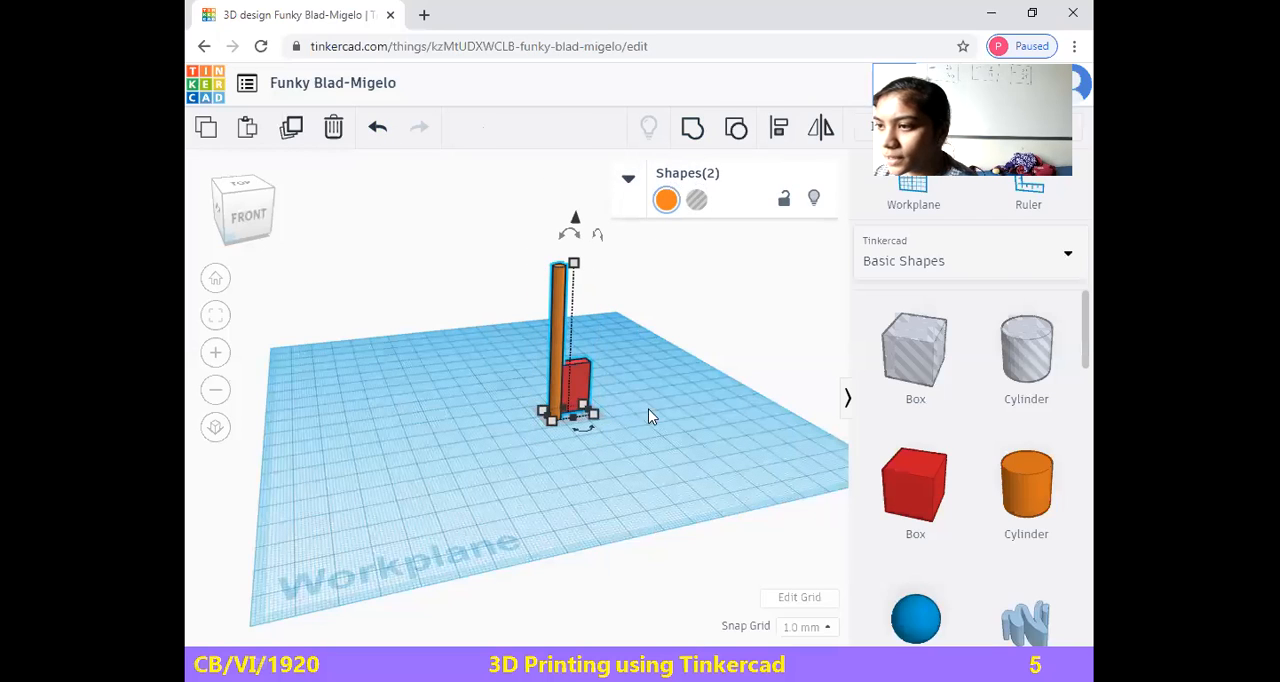
left_click_drag(570, 233, 614, 348)
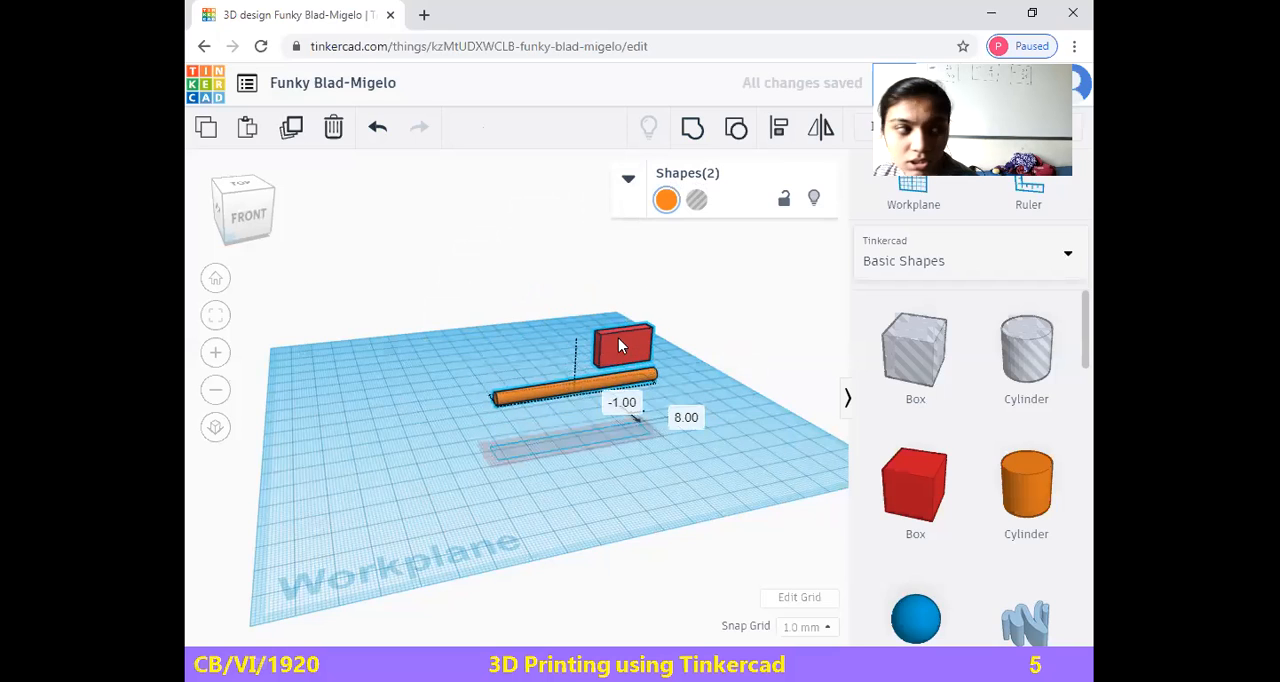
mouse_move(250, 210)
left_mouse_down()
mouse_move(247, 221)
mouse_move(256, 202)
left_mouse_up()
Ungroup the notched red box, move all three shapes together about 24 mm and 9 mm across the workplane, and deselect them
left_click(637, 400)
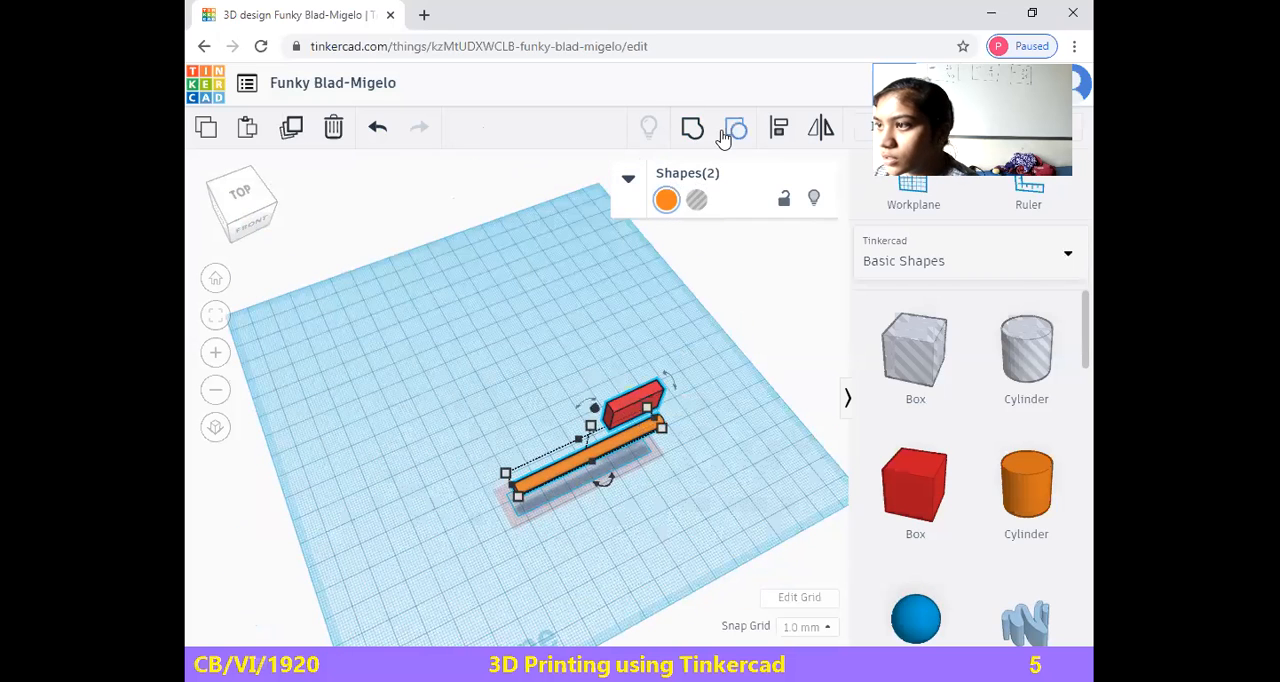
left_click_drag(626, 412, 570, 358)
left_click(624, 396)
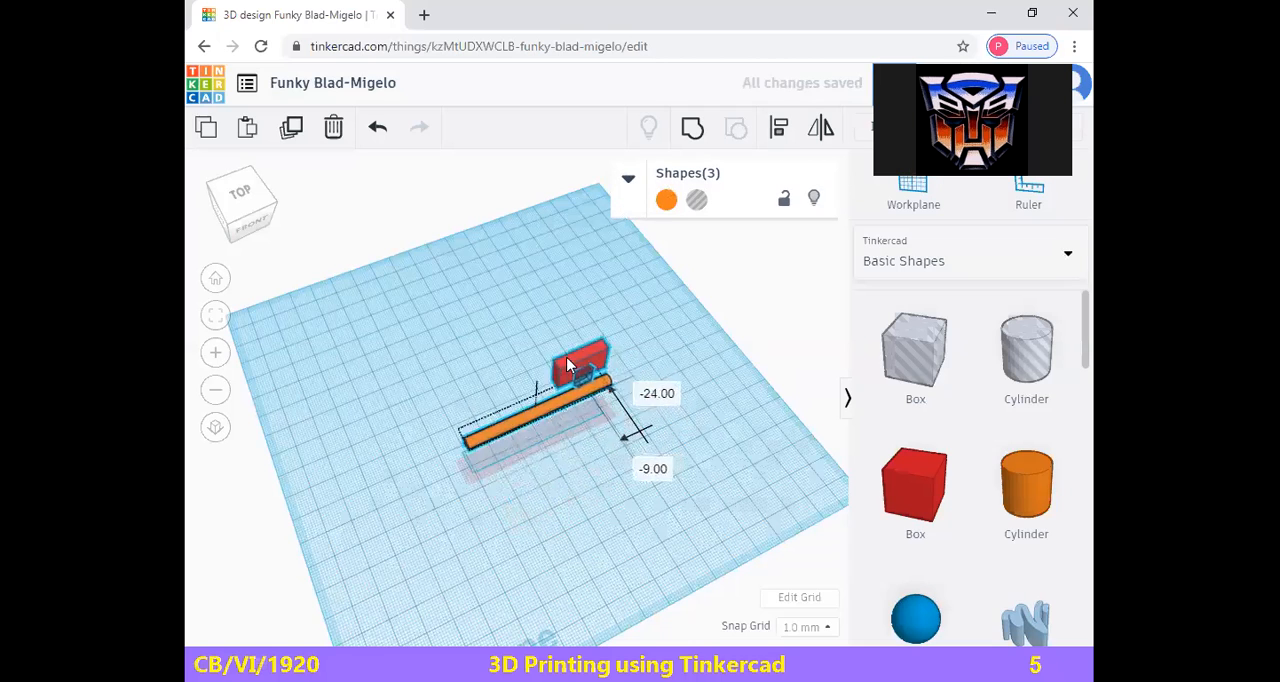
left_click(592, 437)
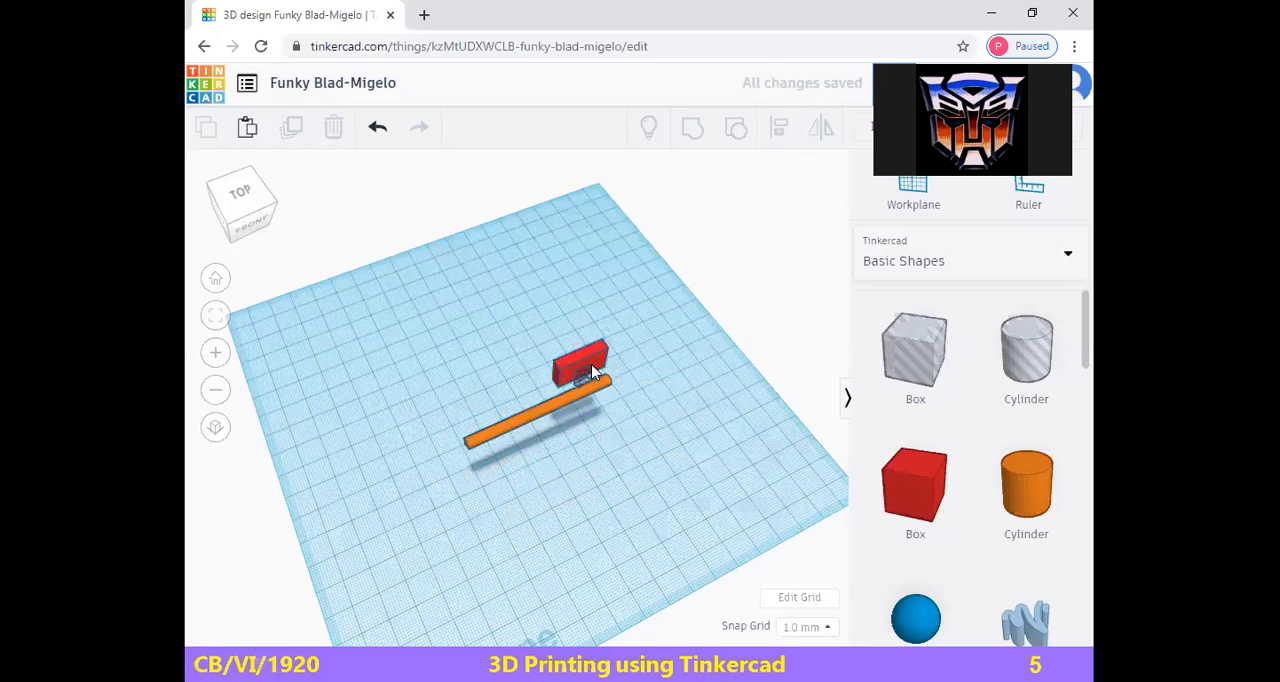
Try to shift the small hole box sideways across the red box's front face, and undo the move
left_click(587, 375)
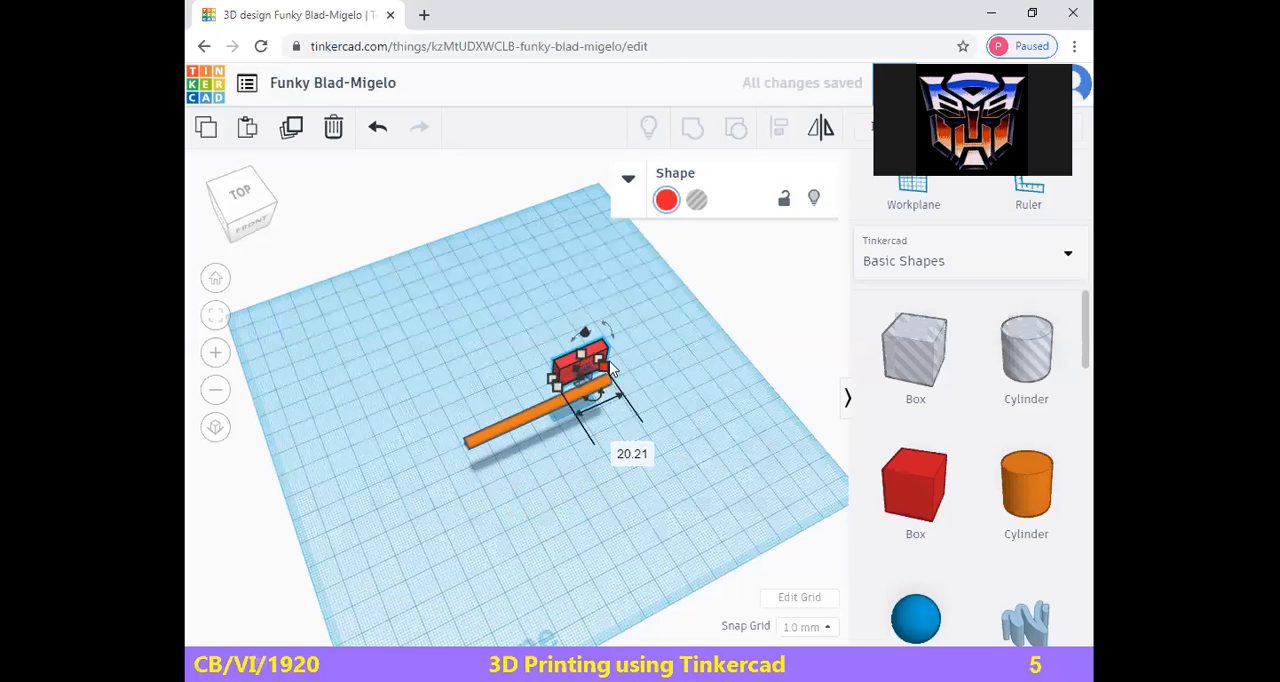
mouse_move(606, 368)
left_mouse_down()
mouse_move(617, 385)
mouse_move(587, 370)
left_mouse_up()
scroll(521, 424, "up", 2)
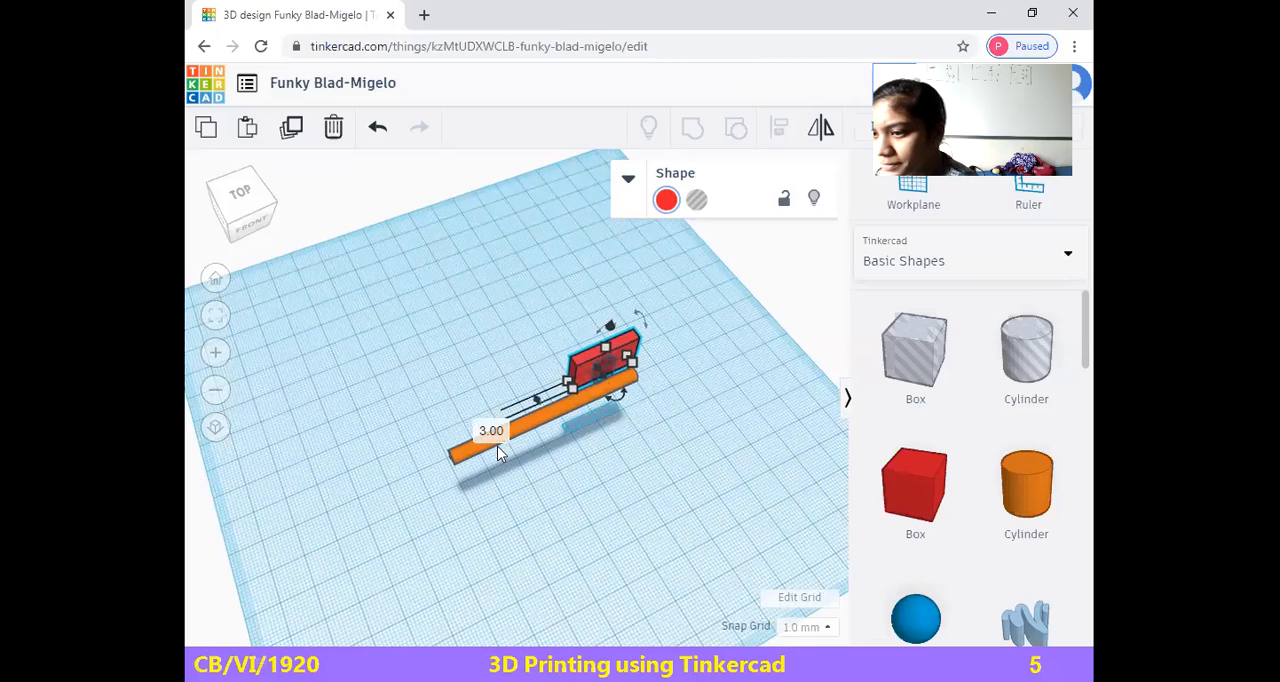
left_click(243, 214)
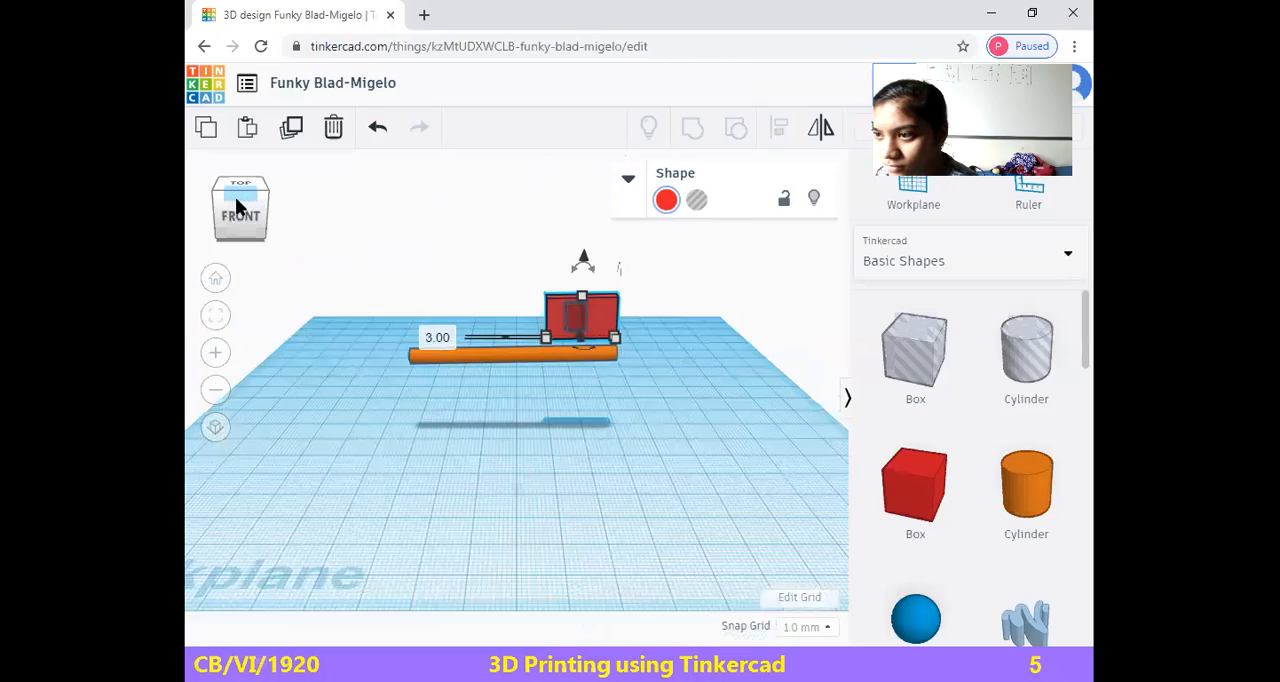
left_click(566, 318)
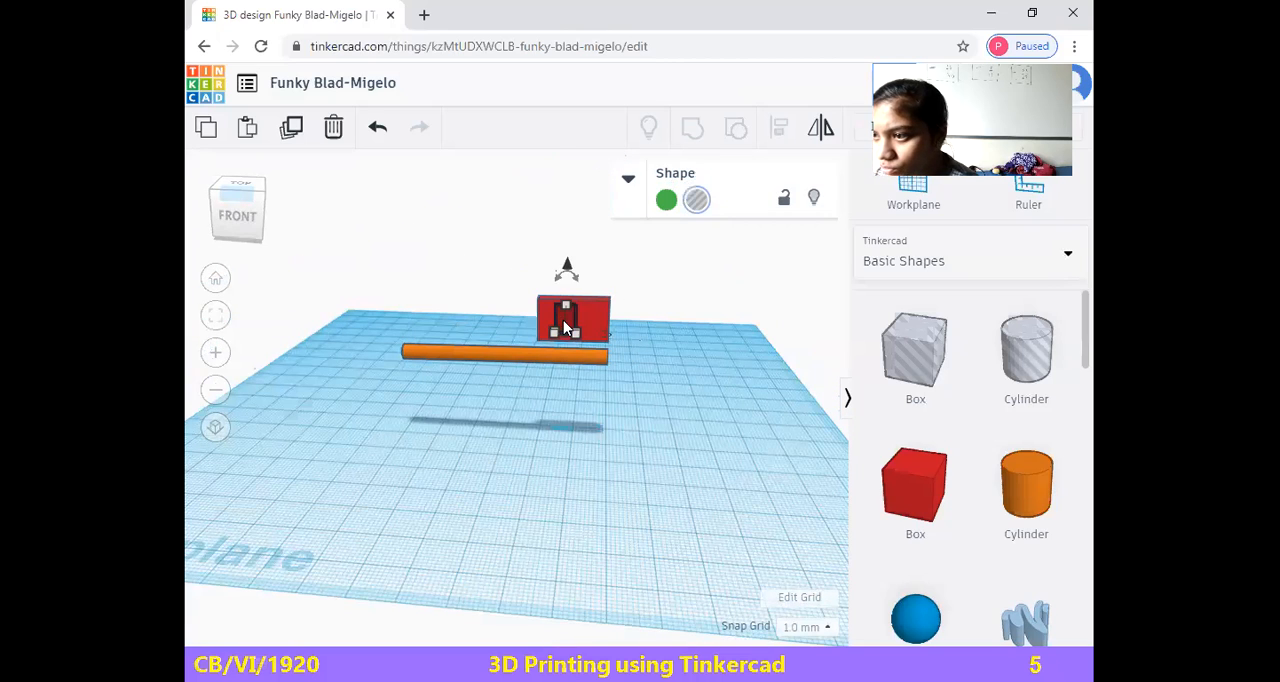
left_click_drag(563, 321, 575, 318)
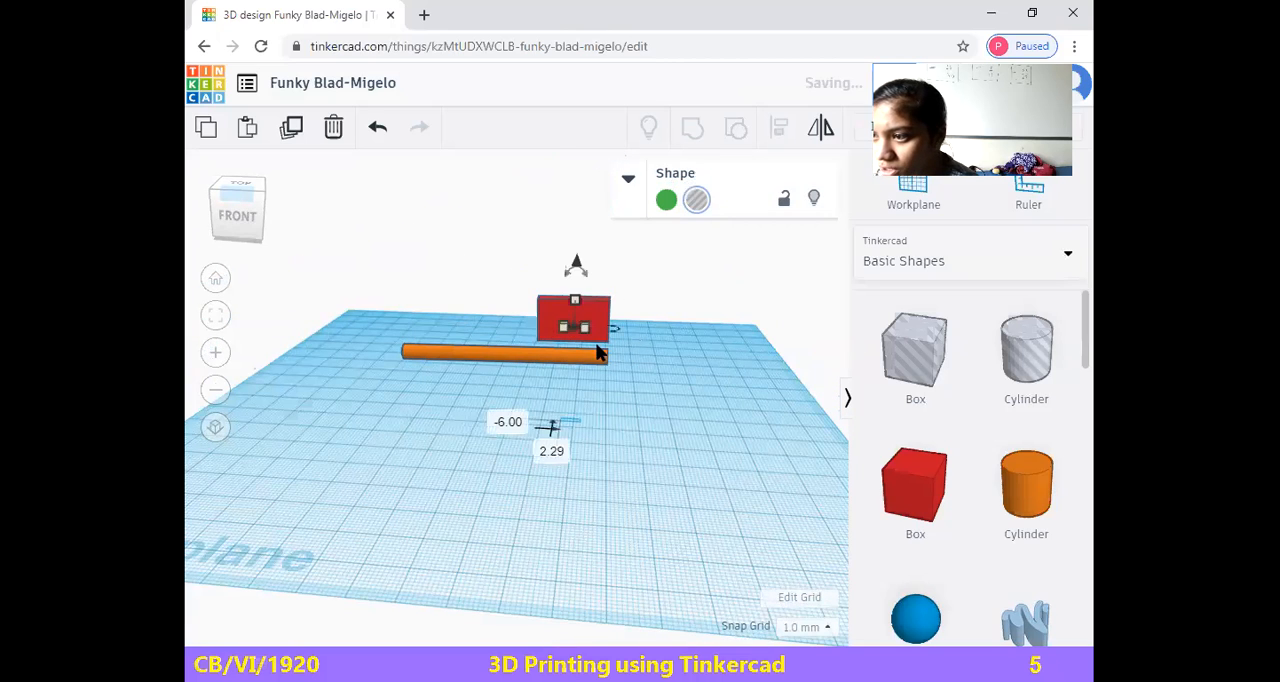
left_click(590, 402)
key("ctrl+z")
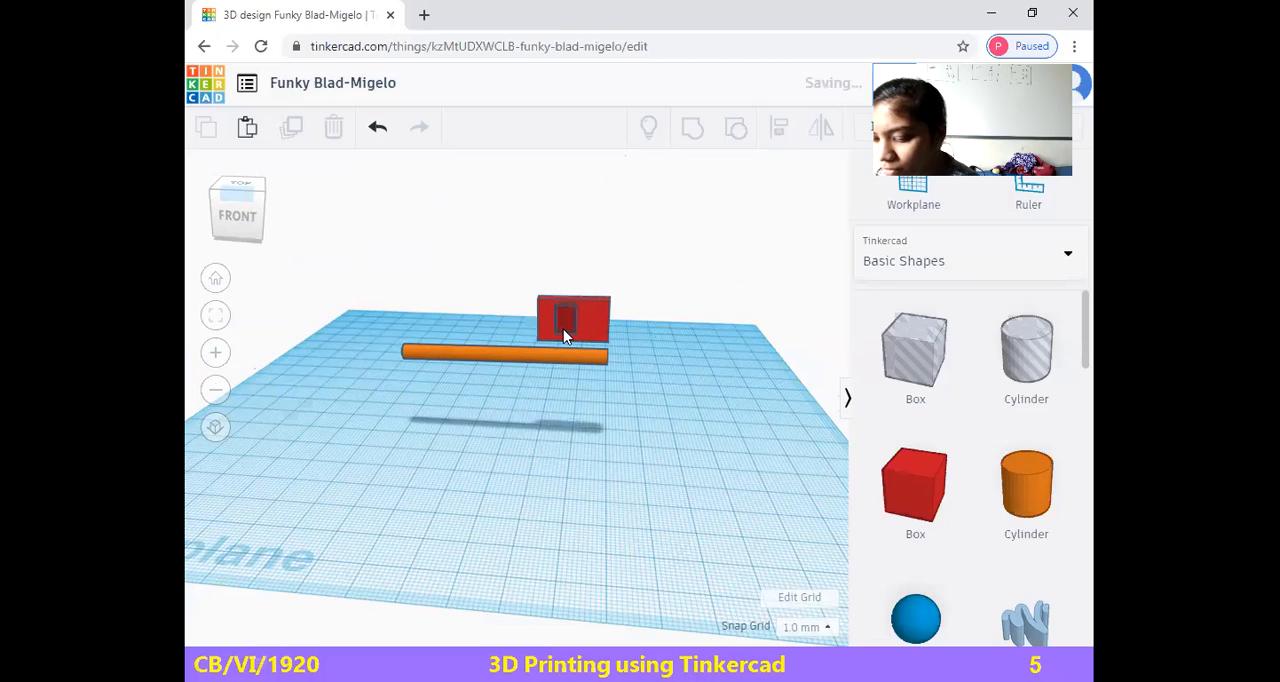
Group only the red box and the small hole box, leaving the orange rod out, and deselect the result
left_click(590, 330)
left_click_drag(517, 286, 650, 348)
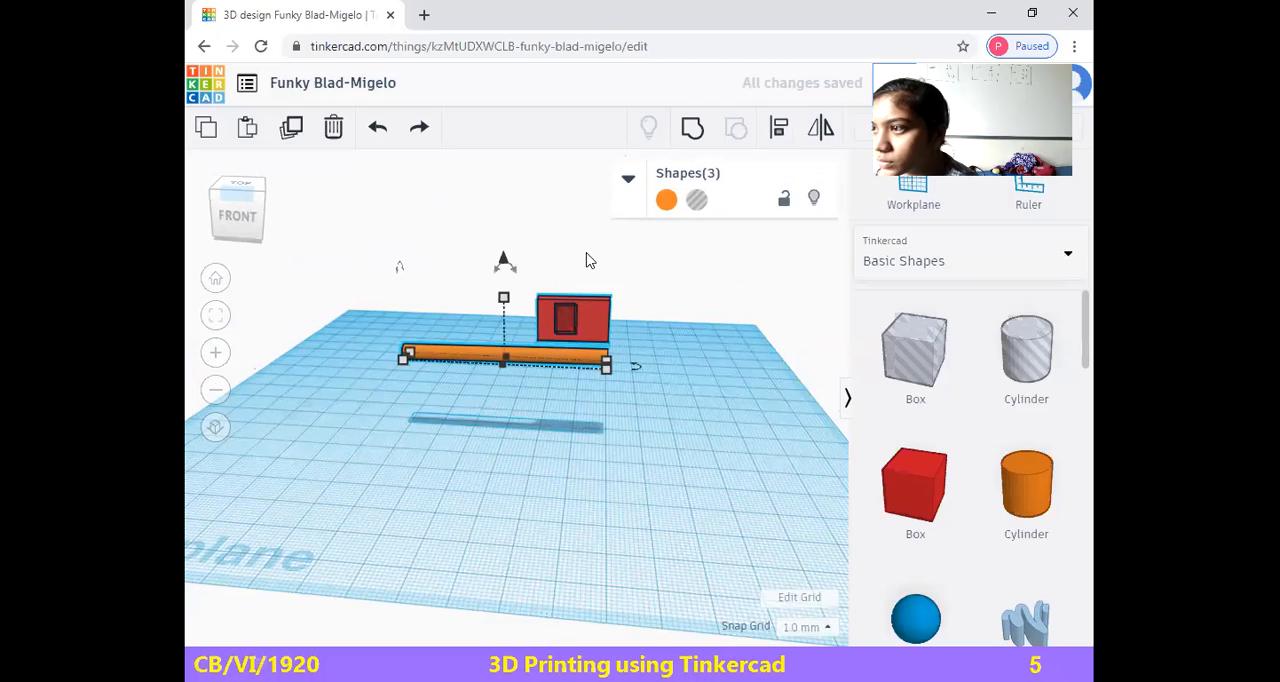
left_click(641, 420)
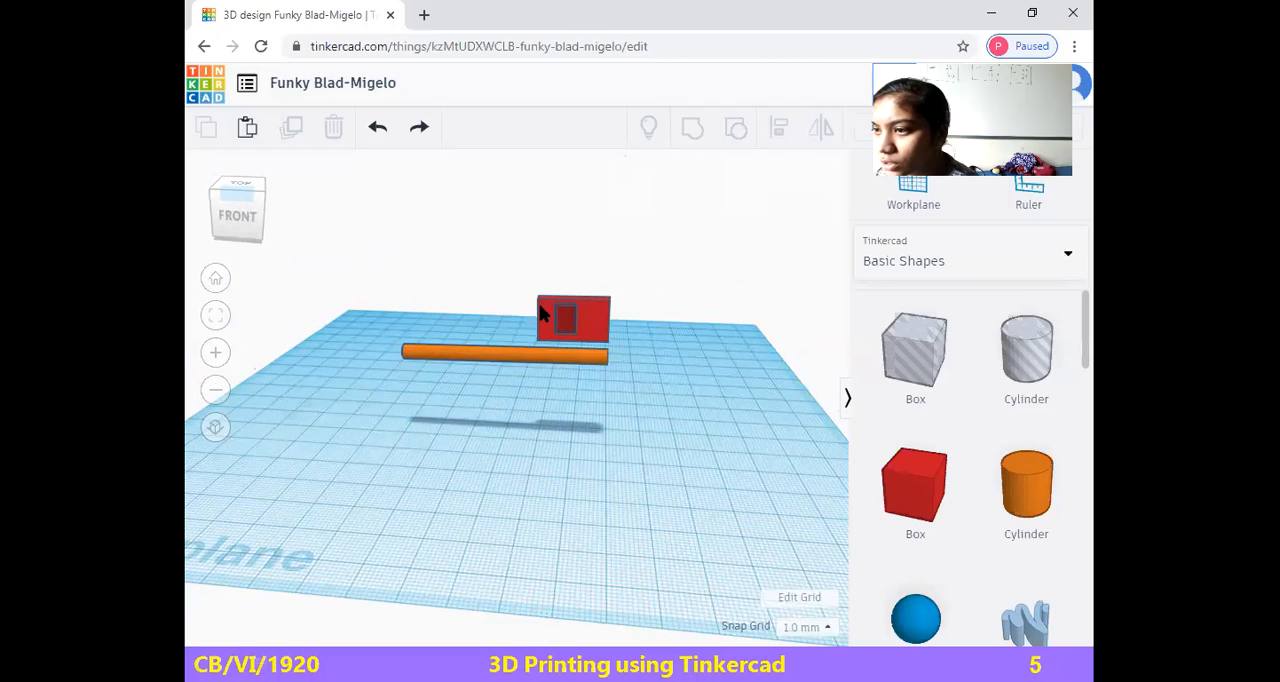
left_click(578, 320)
left_click(563, 316, "shift")
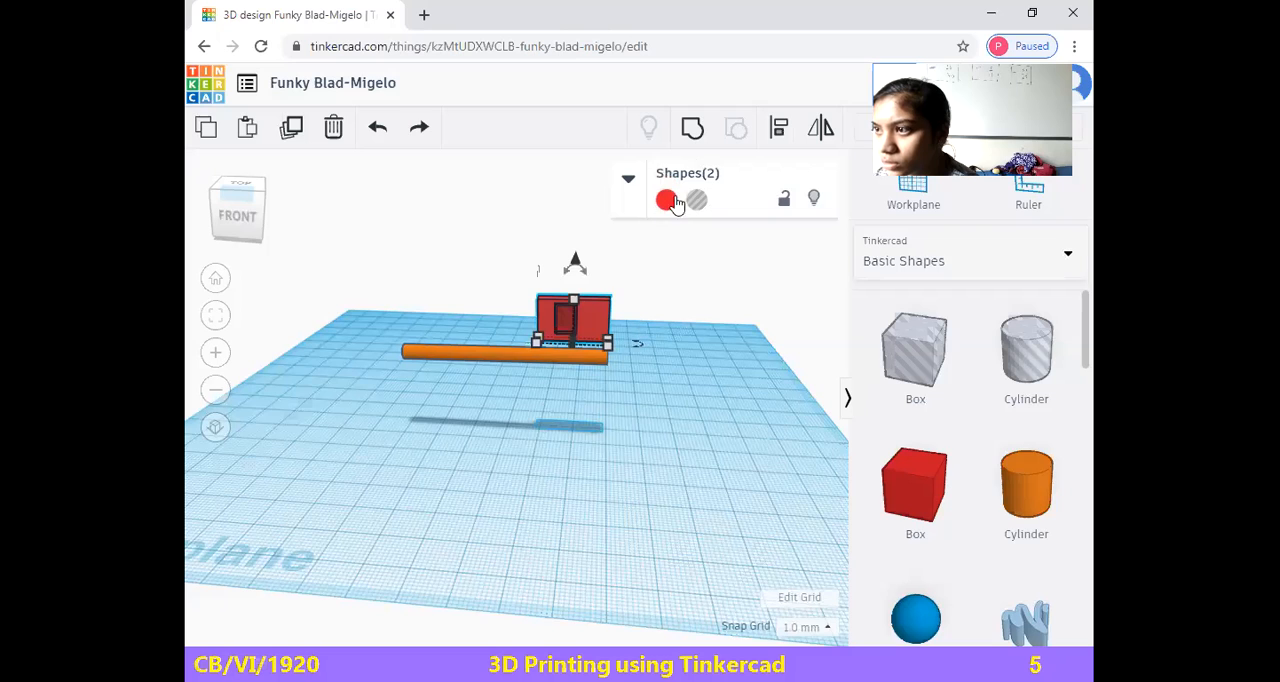
left_click(692, 127)
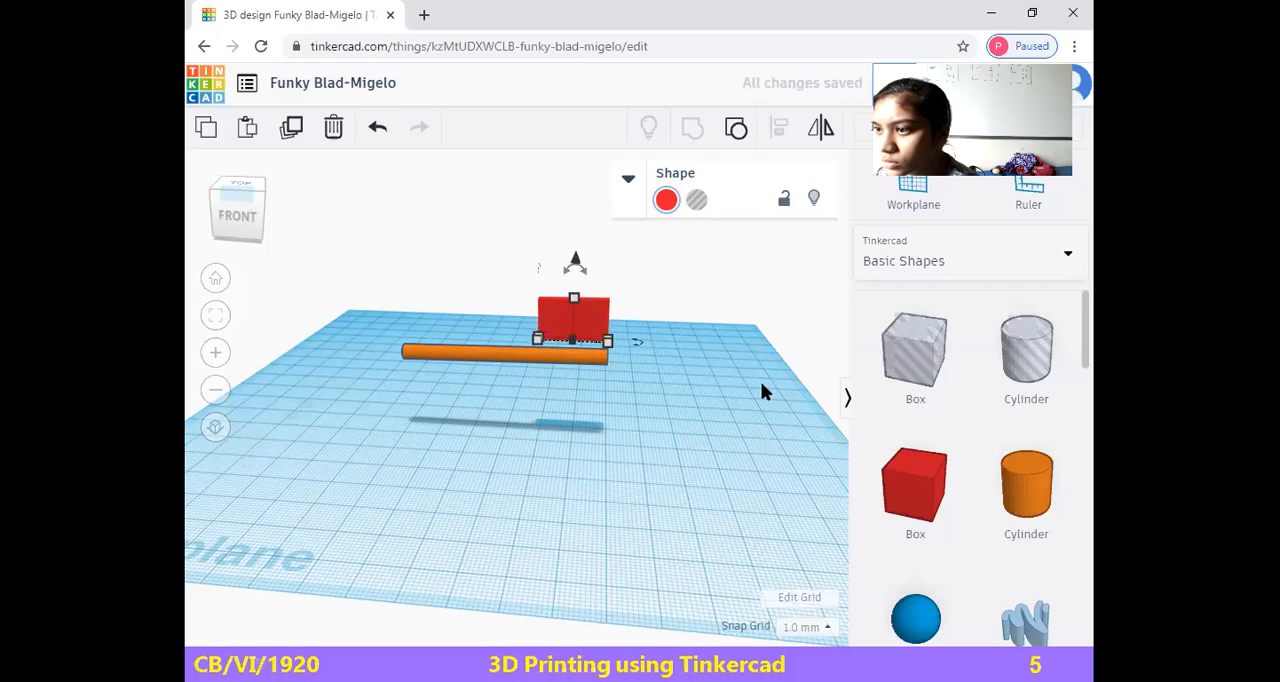
left_click(760, 381)
Move the grouped red box forward against the orange rod near its end and reduce its footprint to 14 by 2 mm
left_click(574, 313)
left_click_drag(576, 333, 537, 352)
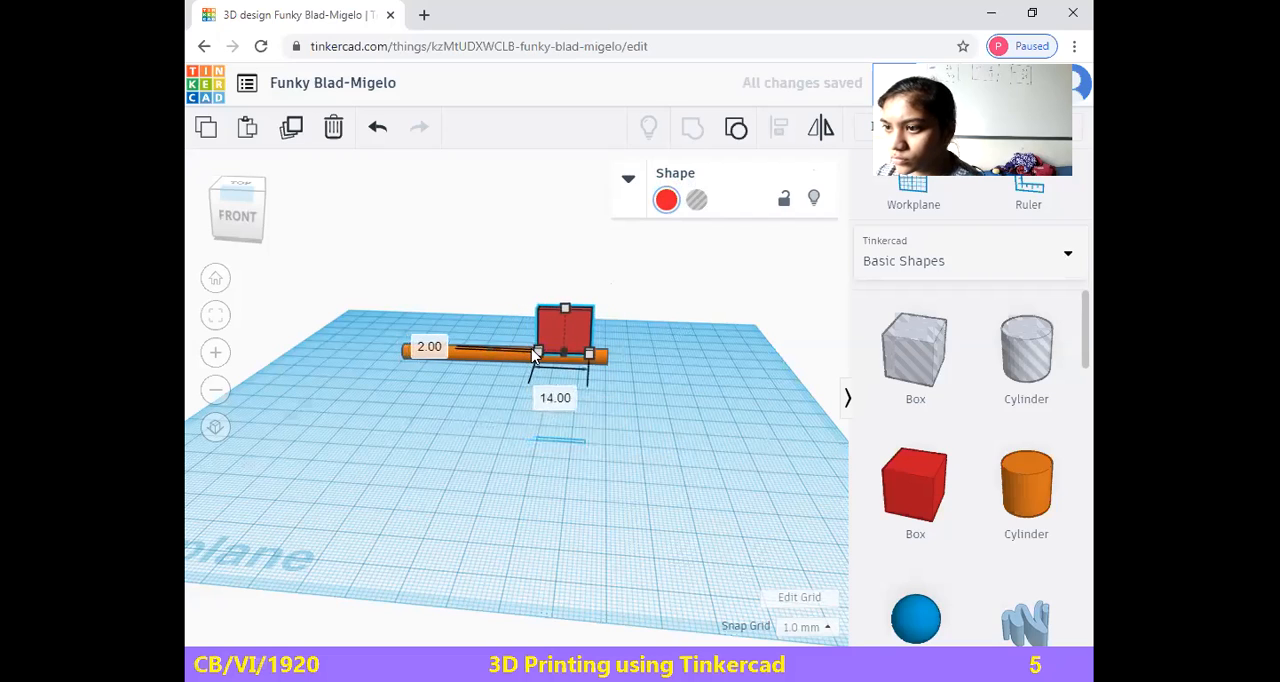
left_click(725, 437)
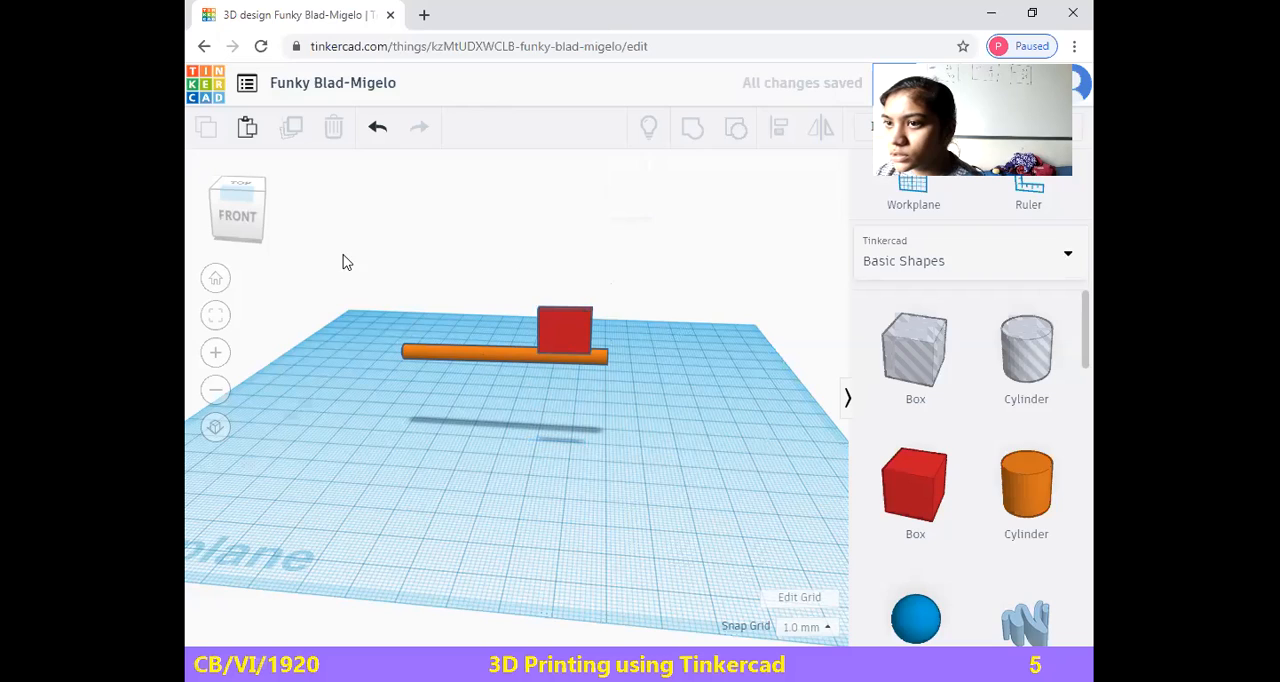
Group the orange rod with the red box and lower the combined object by 16.48 mm to 4 mm above the workplane
left_click_drag(361, 273, 622, 436)
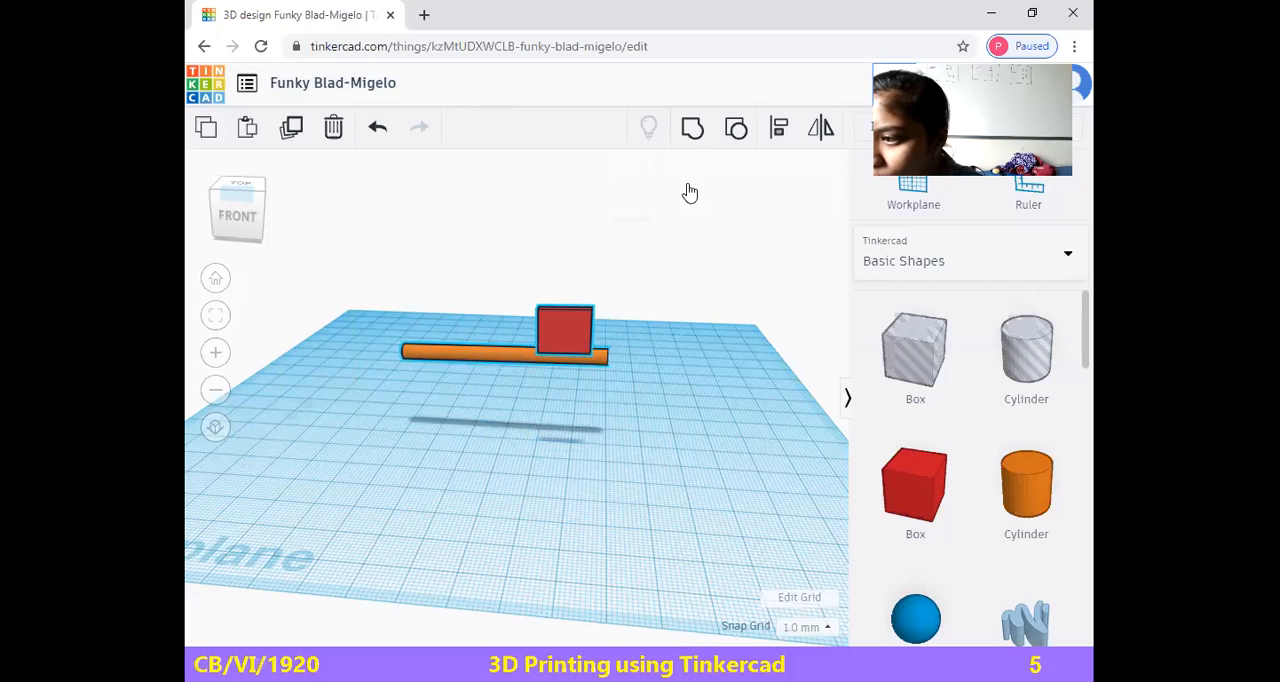
left_click(709, 130)
left_click_drag(503, 265, 505, 306)
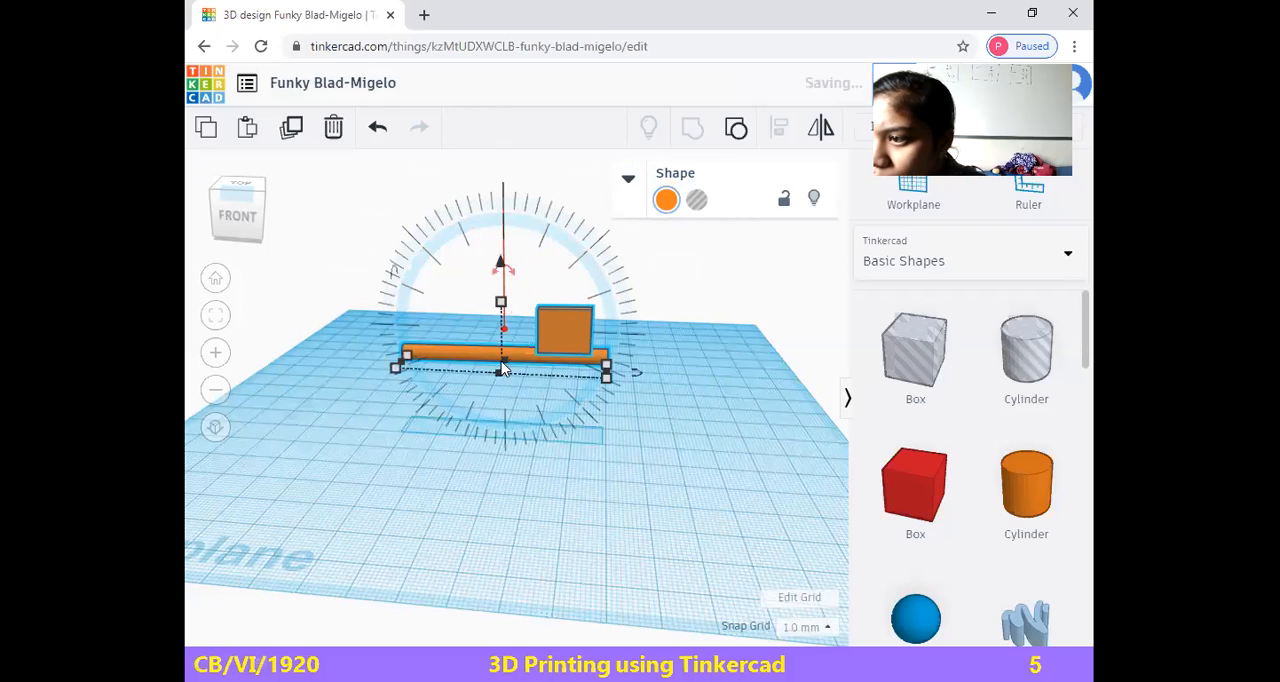
left_click(492, 293)
left_click(518, 360)
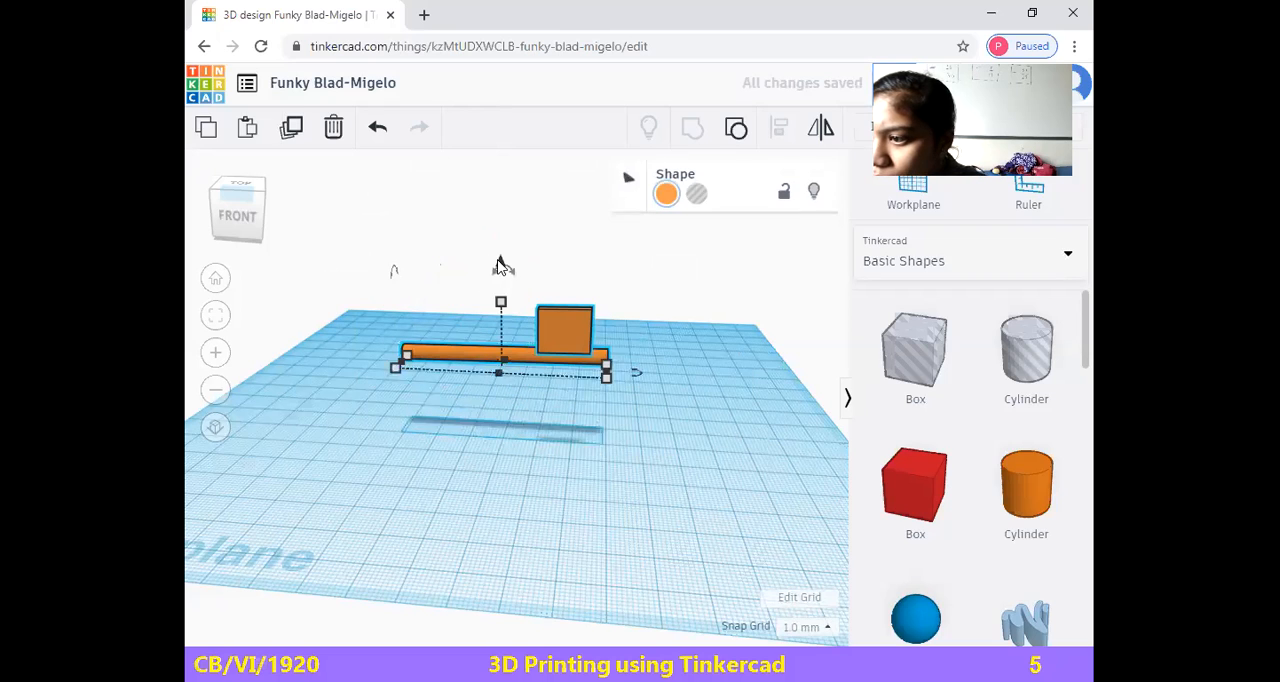
left_click_drag(503, 266, 501, 324)
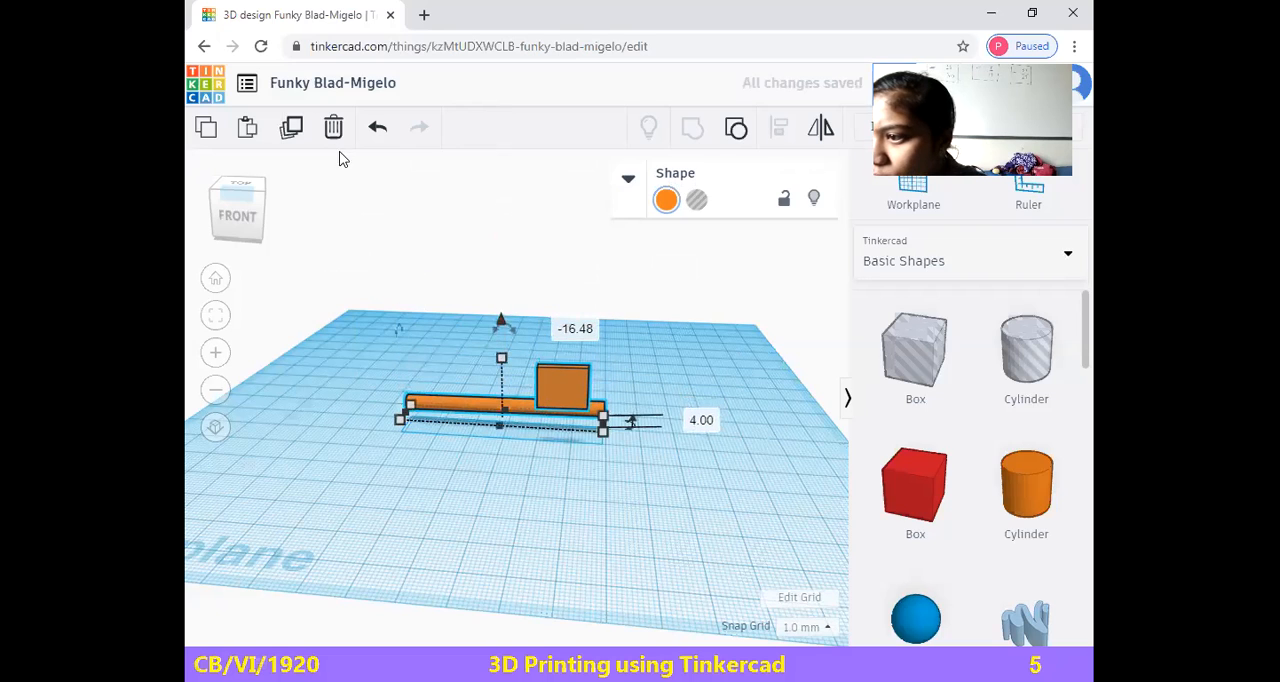
left_click(821, 133)
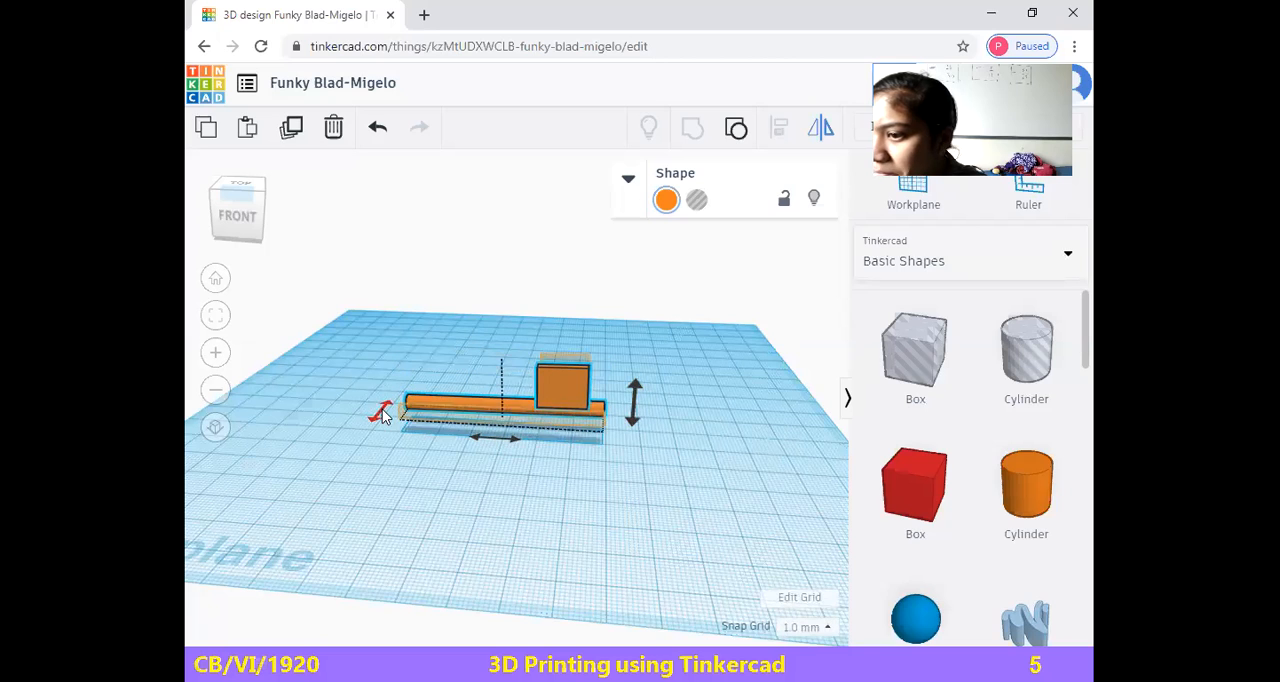
left_click(394, 494)
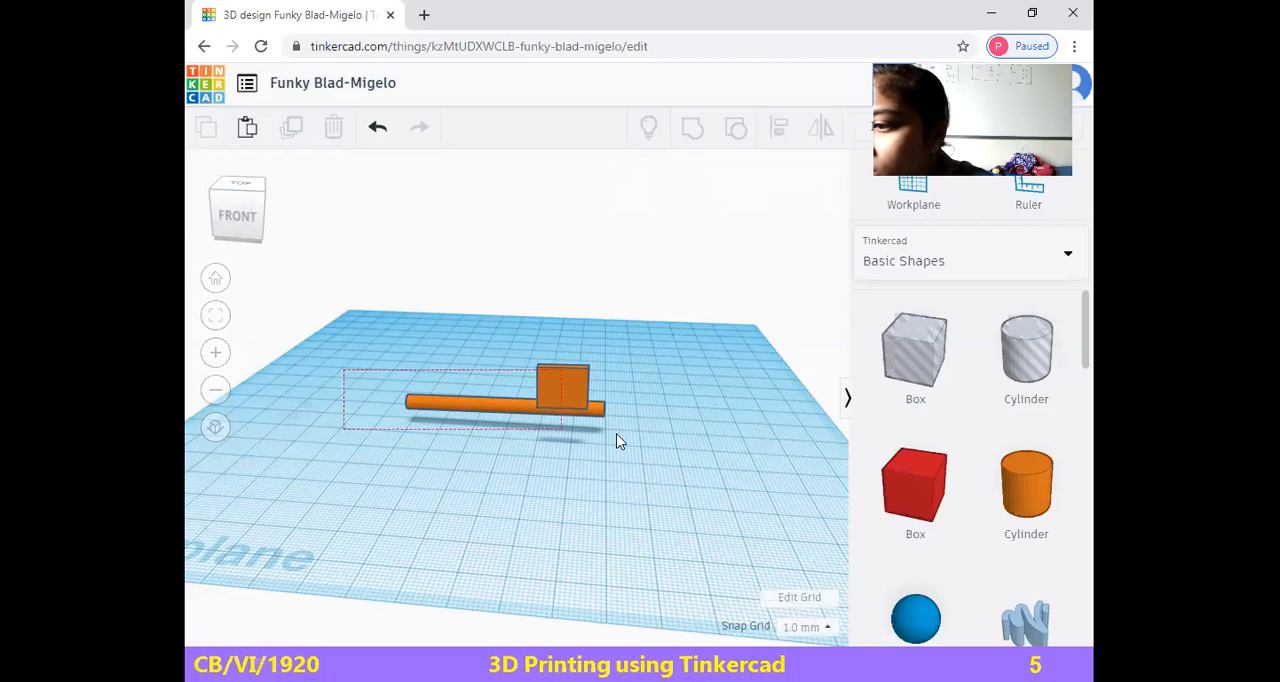
left_click(556, 418)
left_click_drag(400, 325, 636, 476)
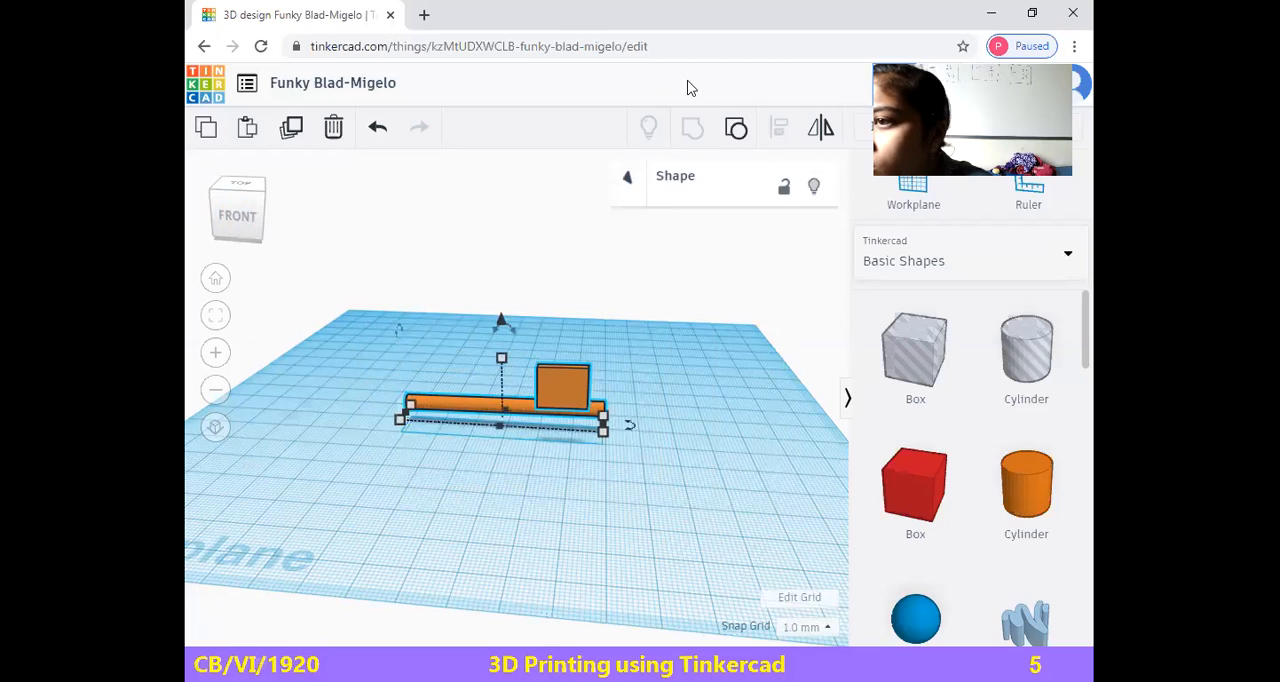
left_click(820, 140)
left_click(820, 138)
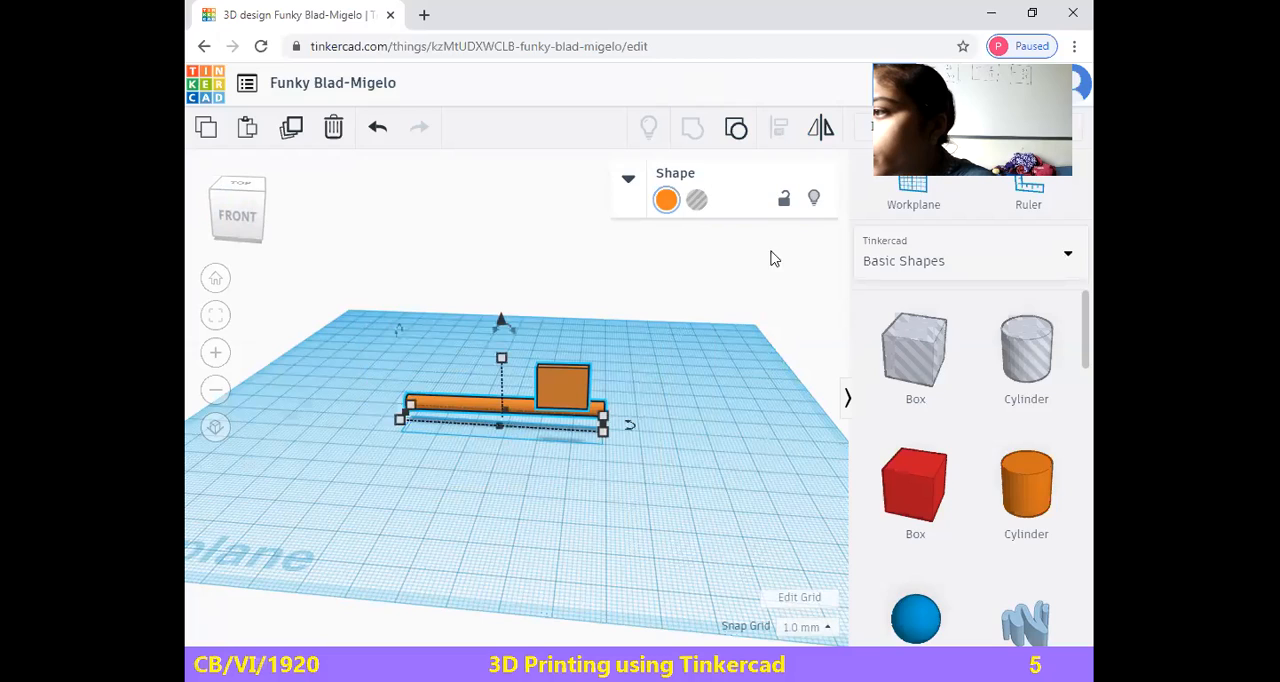
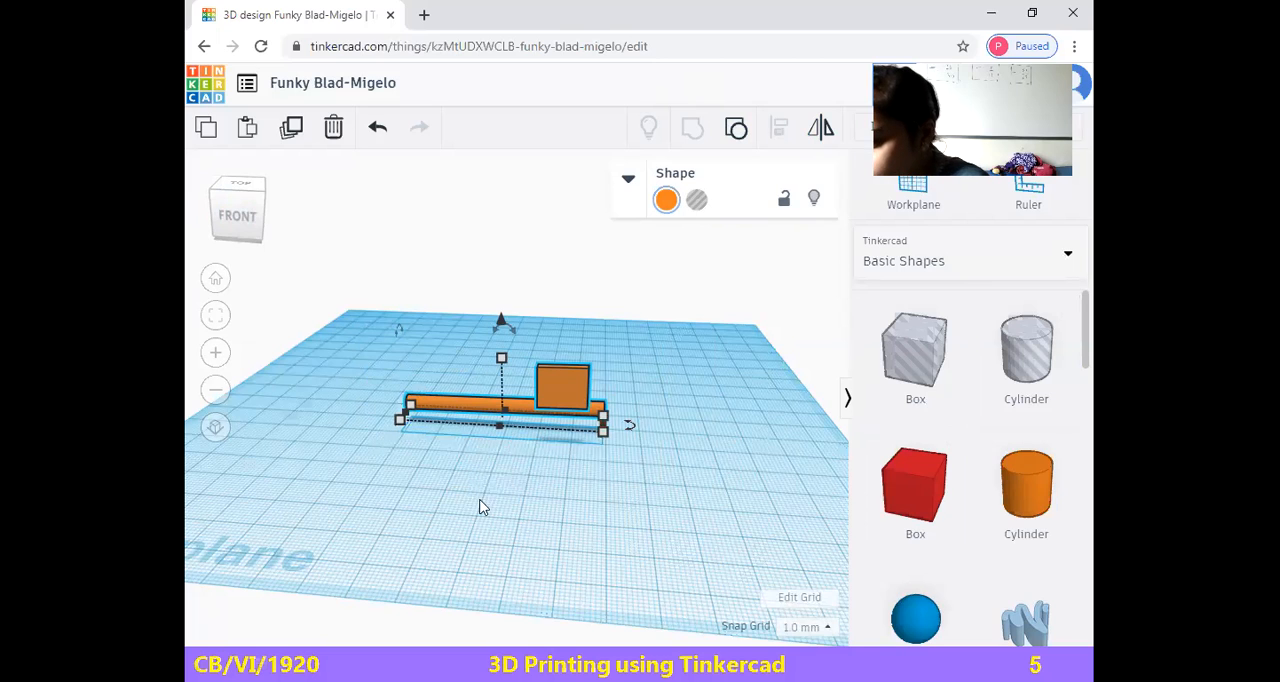
Place an orange cylinder on the workplane, set its height to 4 mm and move it back about 34 mm beside the rod's end
left_click(1014, 505)
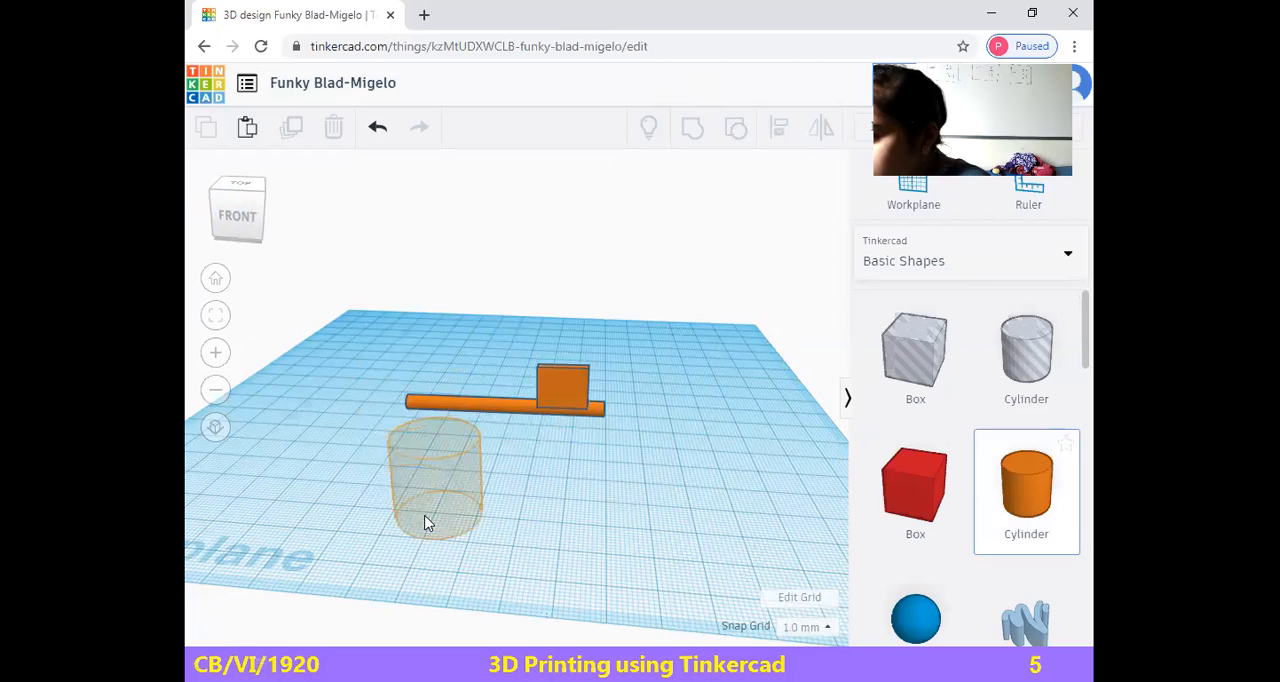
left_click_drag(735, 455, 722, 518)
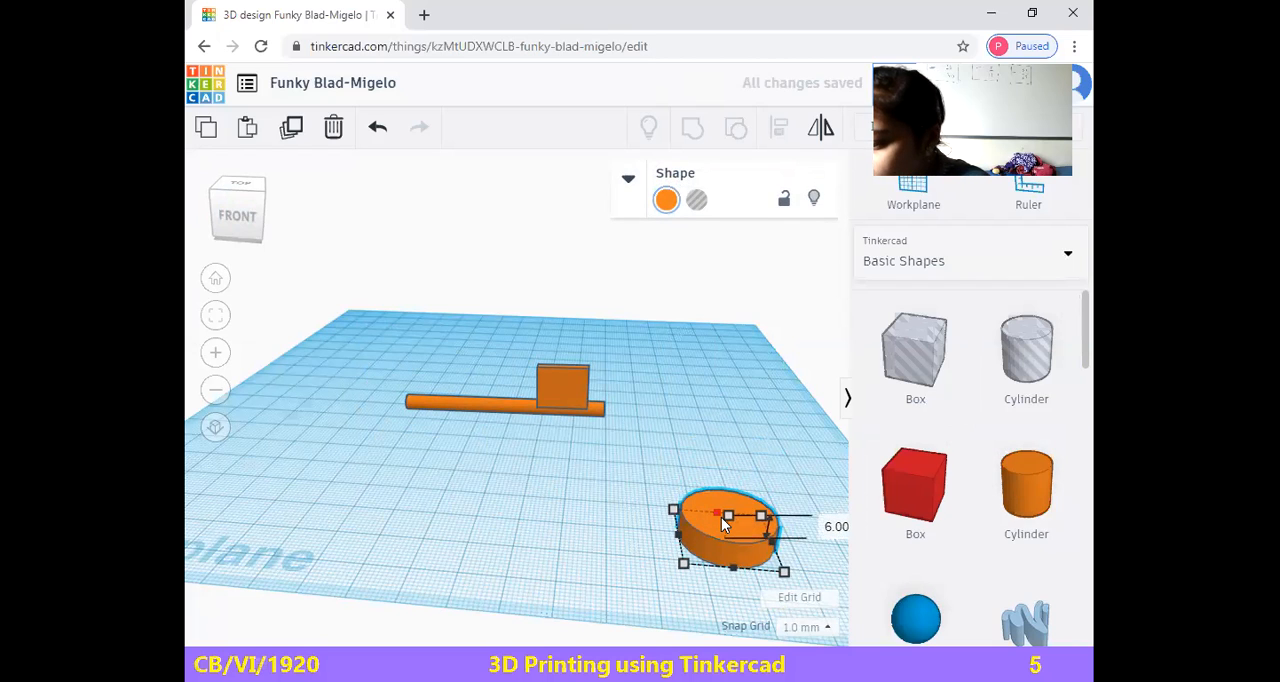
left_click_drag(722, 518, 721, 526)
left_click(833, 531)
key("BackSpace")
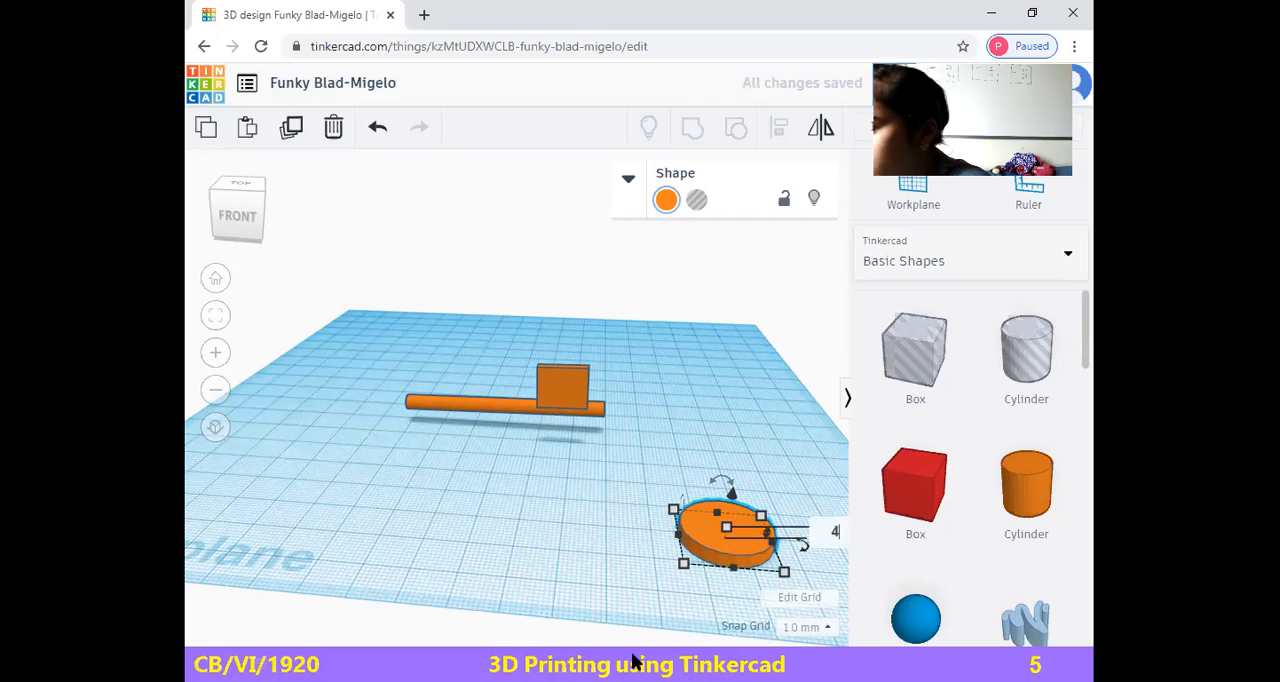
left_click(716, 529)
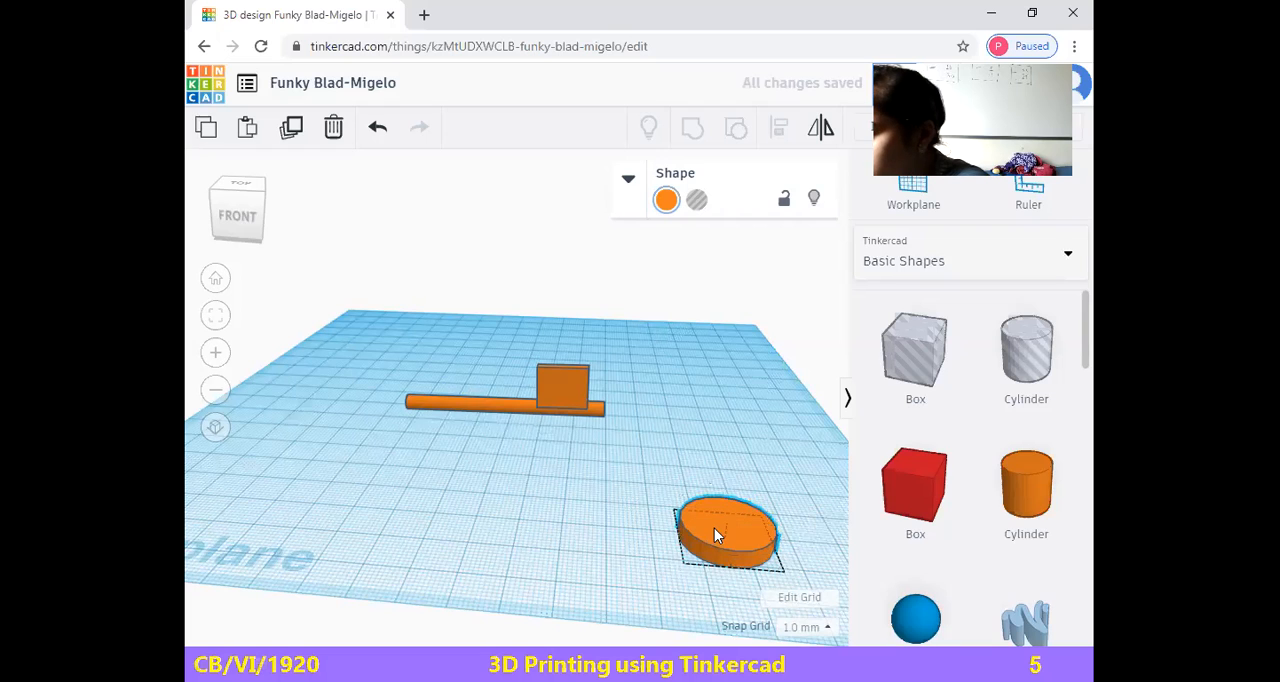
left_click(766, 455)
left_click_drag(714, 490, 712, 457)
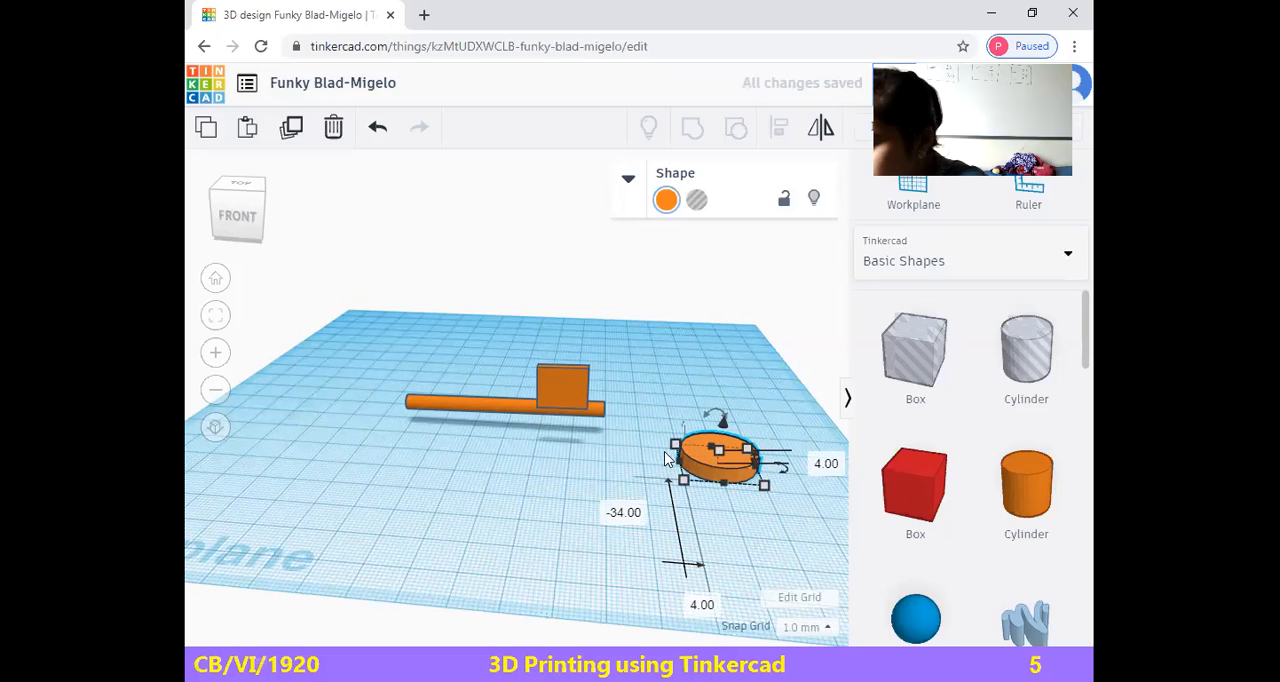
left_click(594, 396)
left_click(718, 455)
left_click(636, 494)
left_click(243, 132)
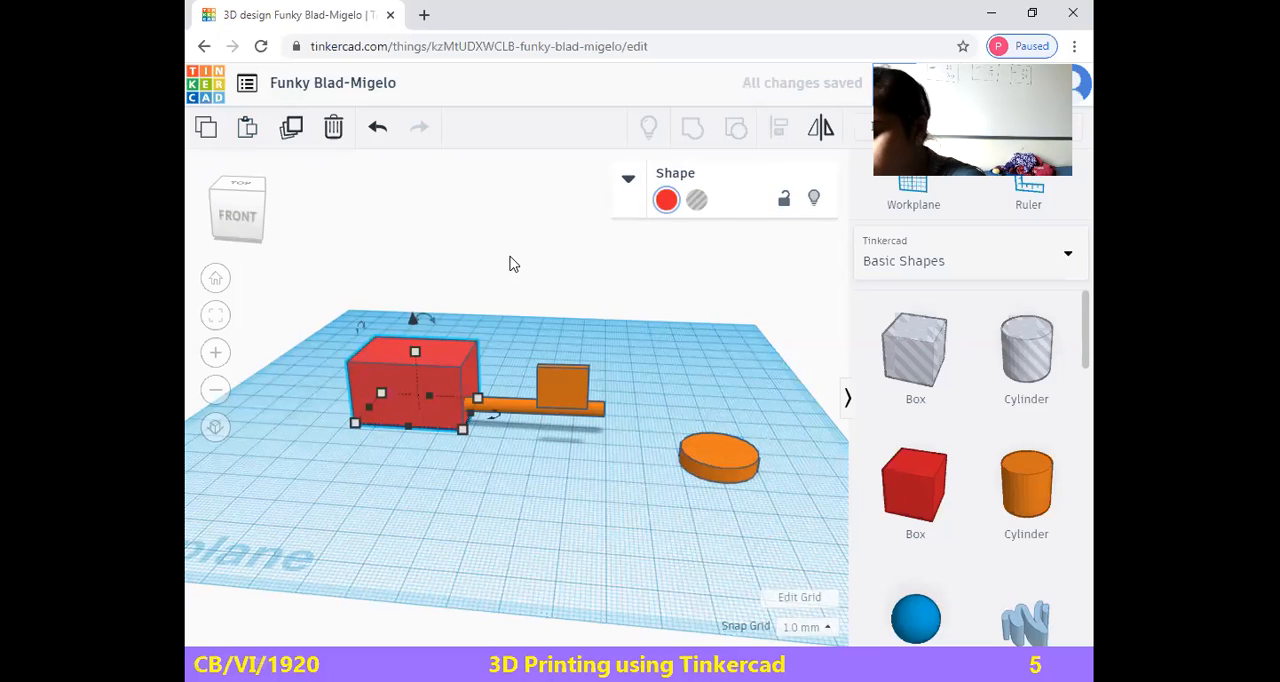
key("ctrl+z")
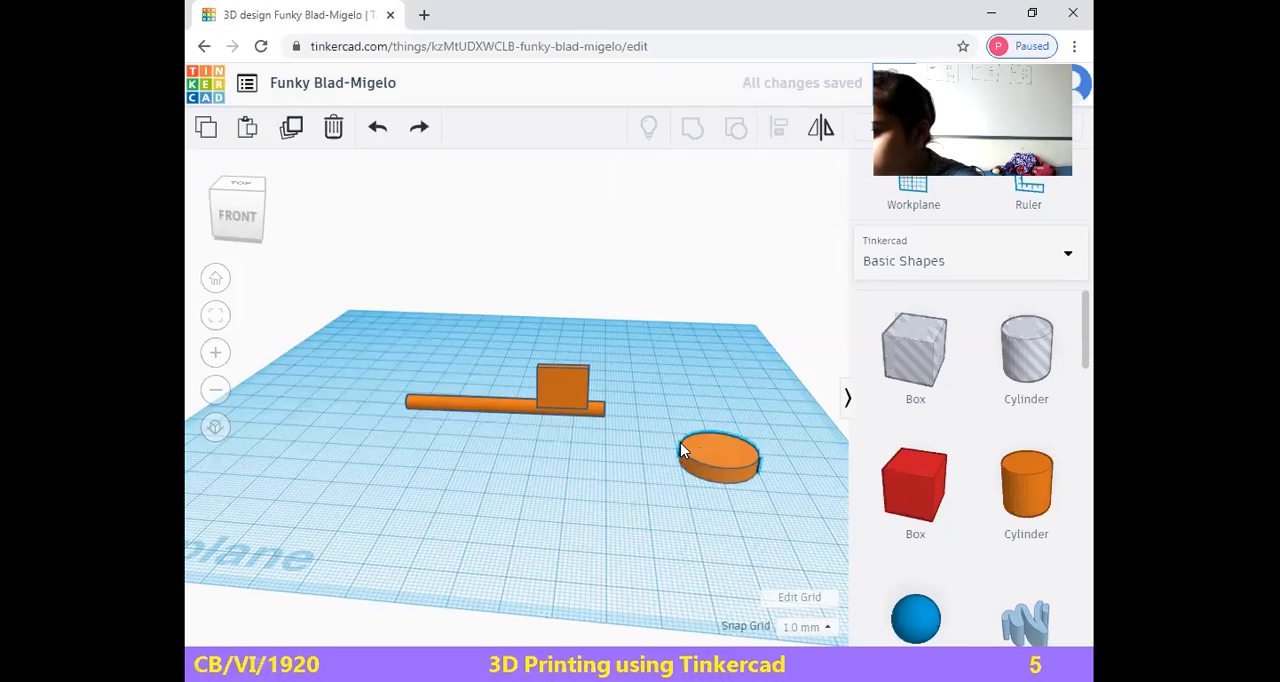
Duplicate the flat orange disc and shift the copy about 44 mm sideways and 15 mm forward, in front of the rod
left_click(682, 452)
left_click(291, 127)
left_click_drag(723, 452, 539, 463)
key("ctrl+z")
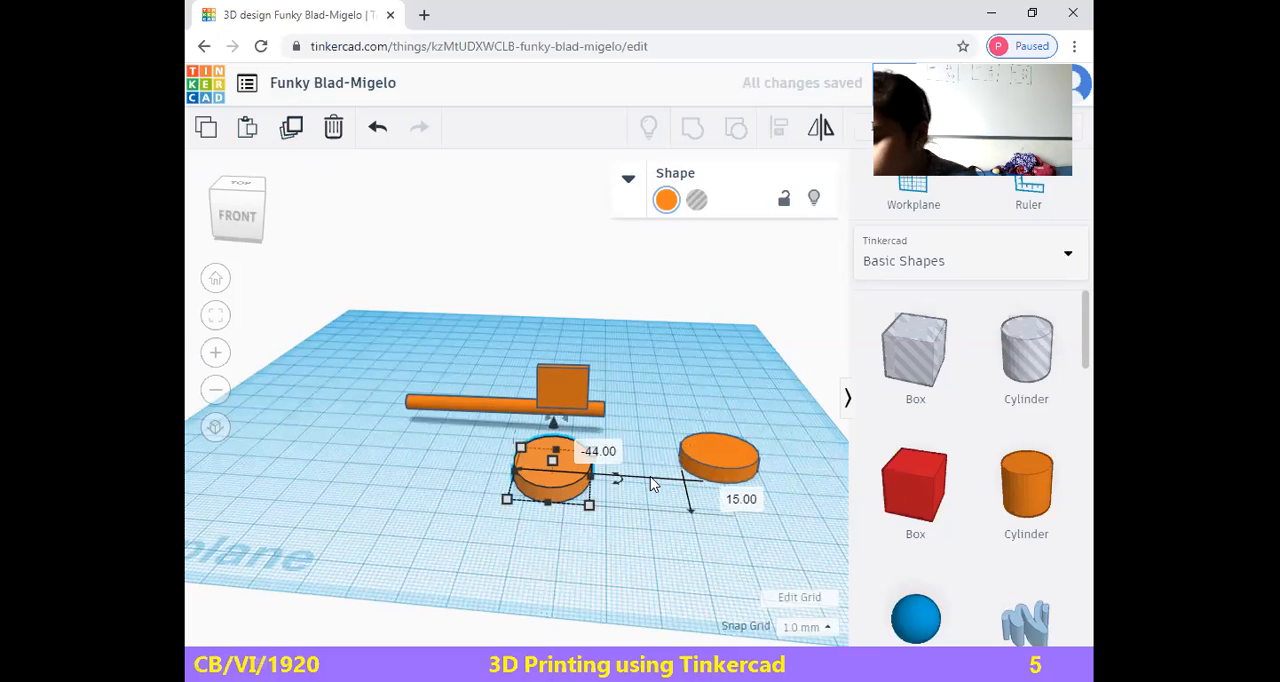
key("ctrl+v")
key("ctrl+z")
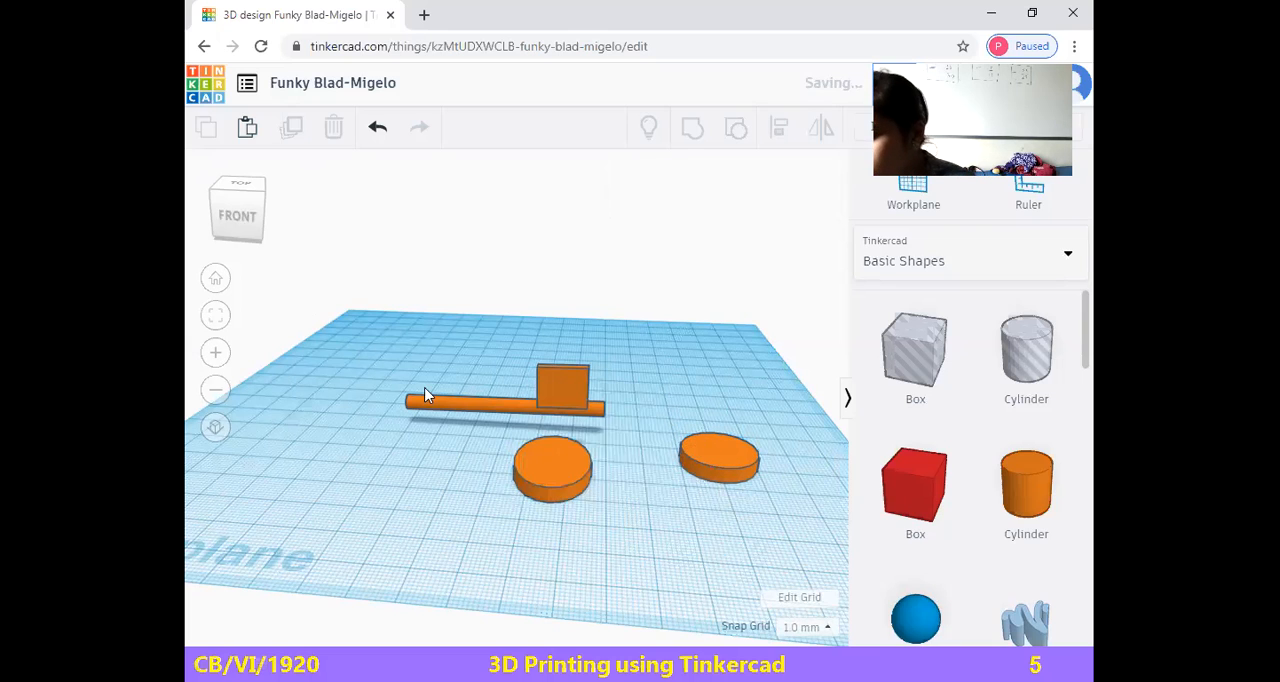
left_click(245, 132)
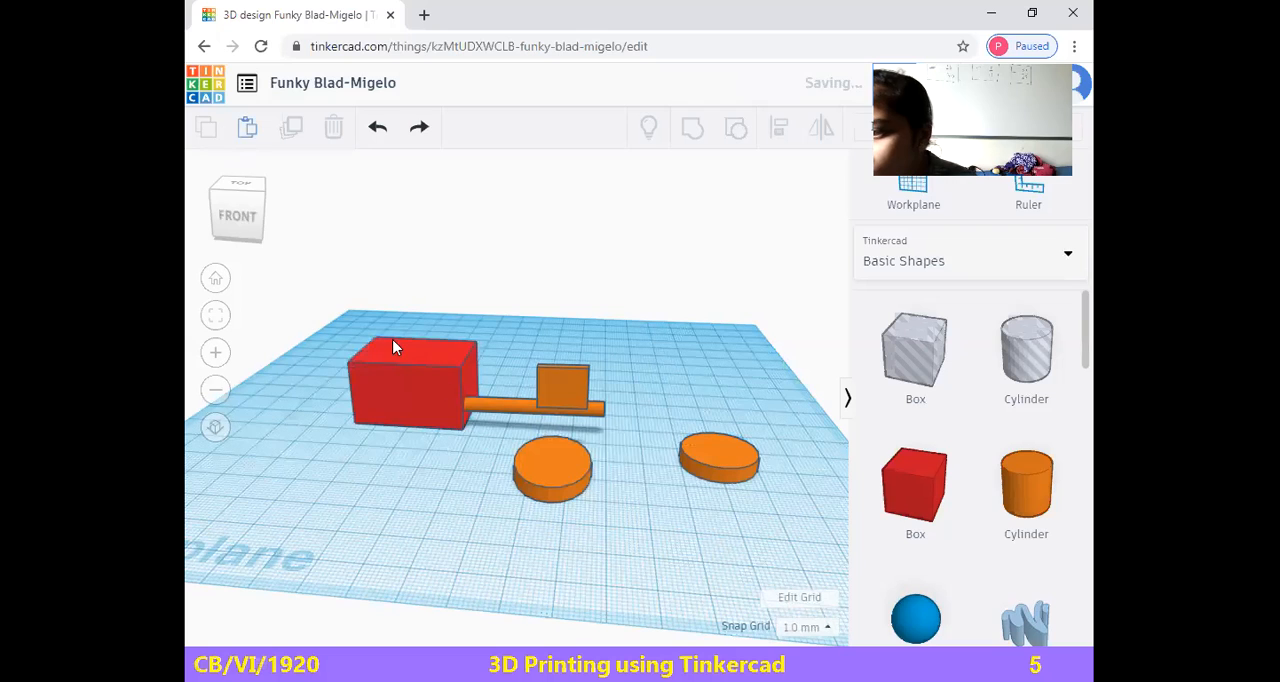
key("Delete")
Duplicate the disc in front of the rod in place, and delete the red box pasted by mistake
left_click(563, 443)
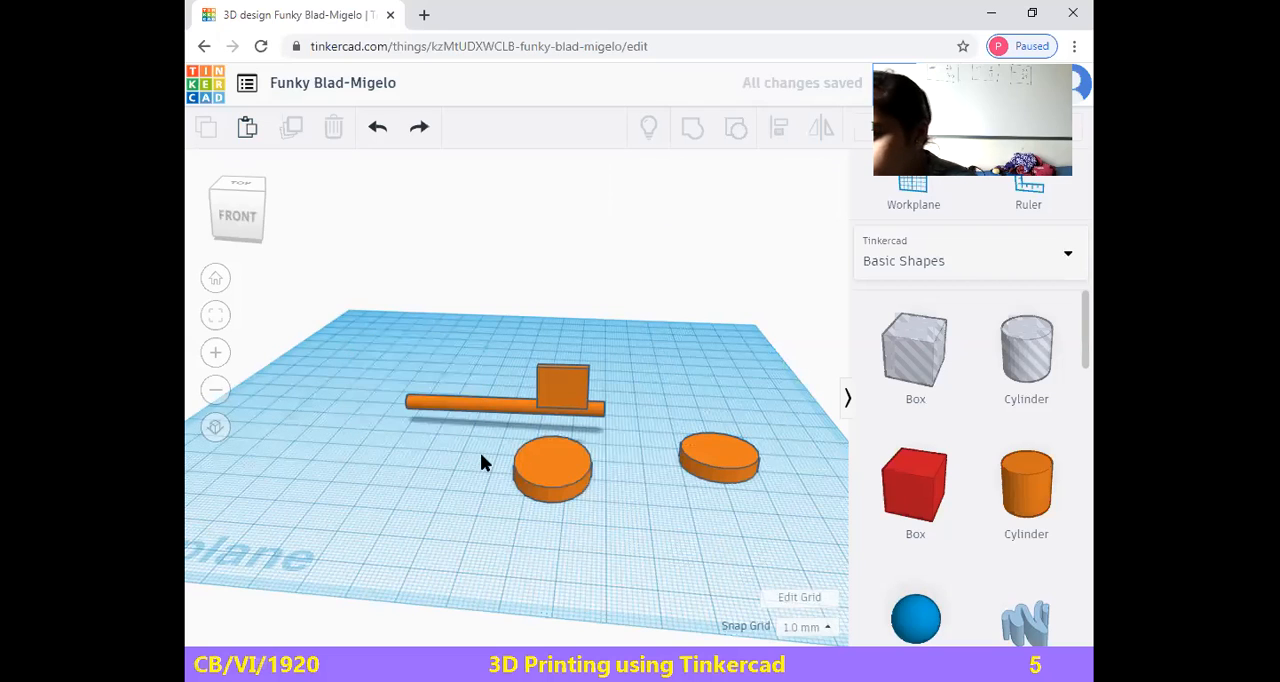
left_click(291, 132)
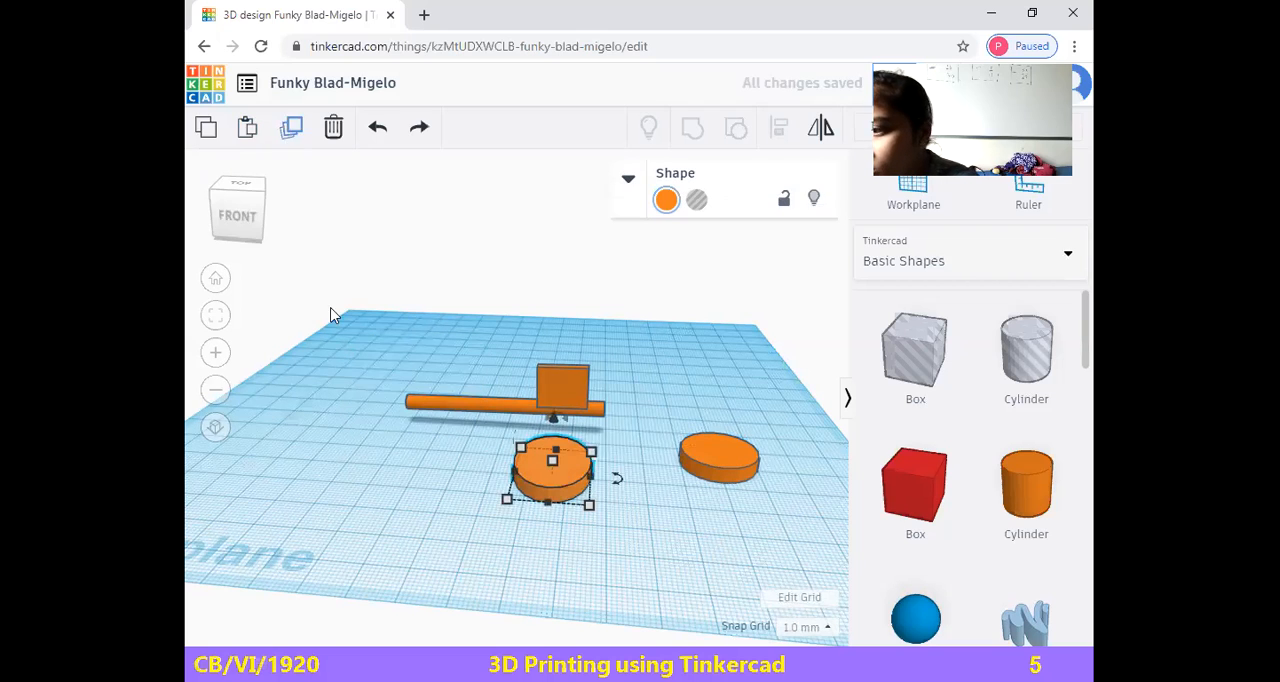
left_click(246, 132)
left_click(597, 458)
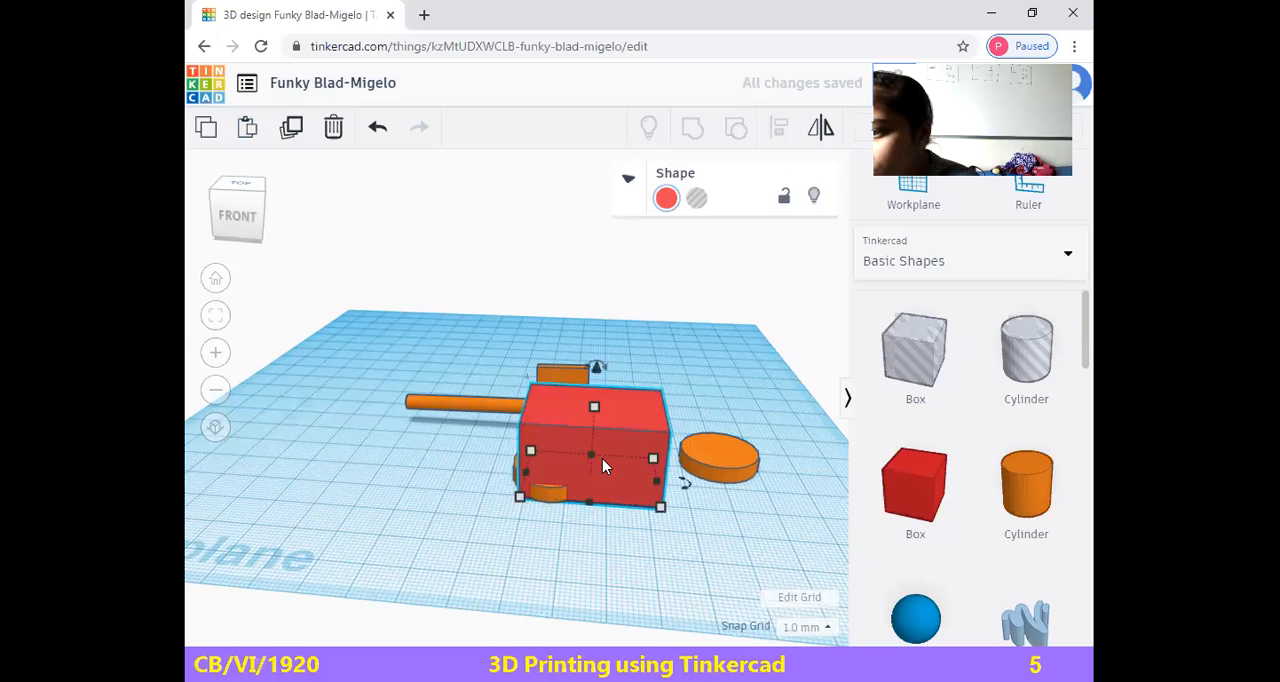
left_click(333, 127)
Make another copy of the disc in front of the rod and move it diagonally forward to a free spot
left_click(552, 466)
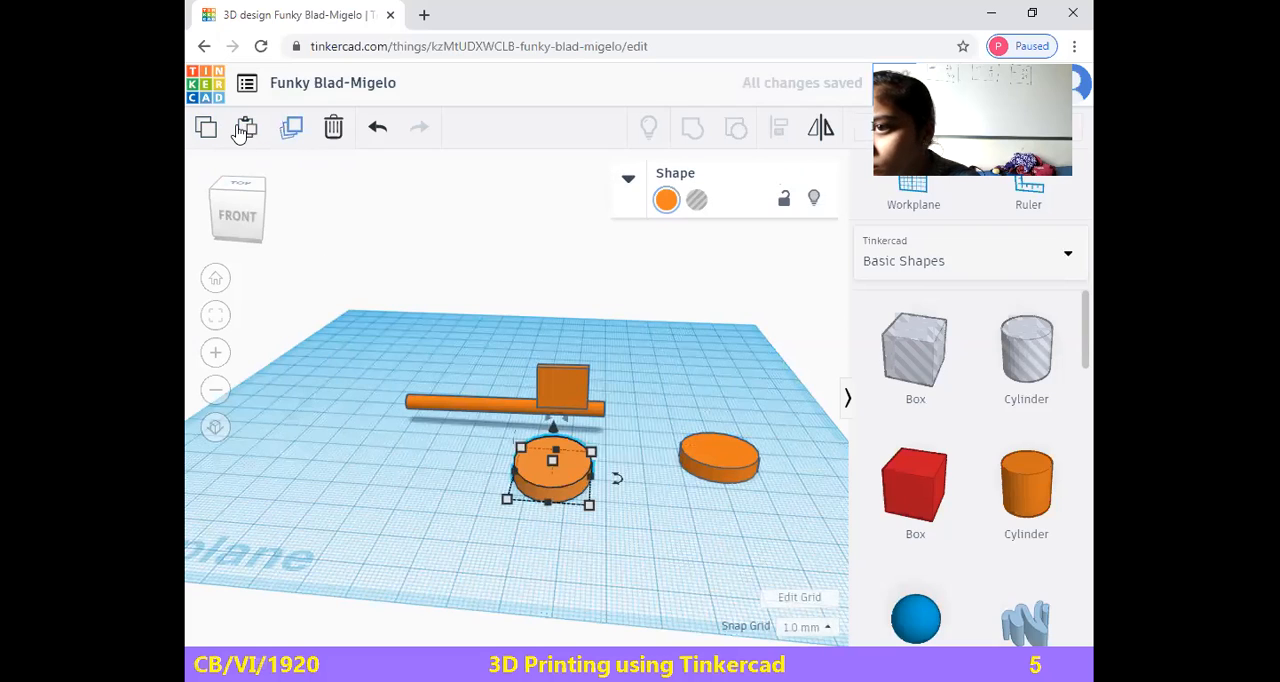
left_click(245, 127)
left_click_drag(600, 478, 697, 526)
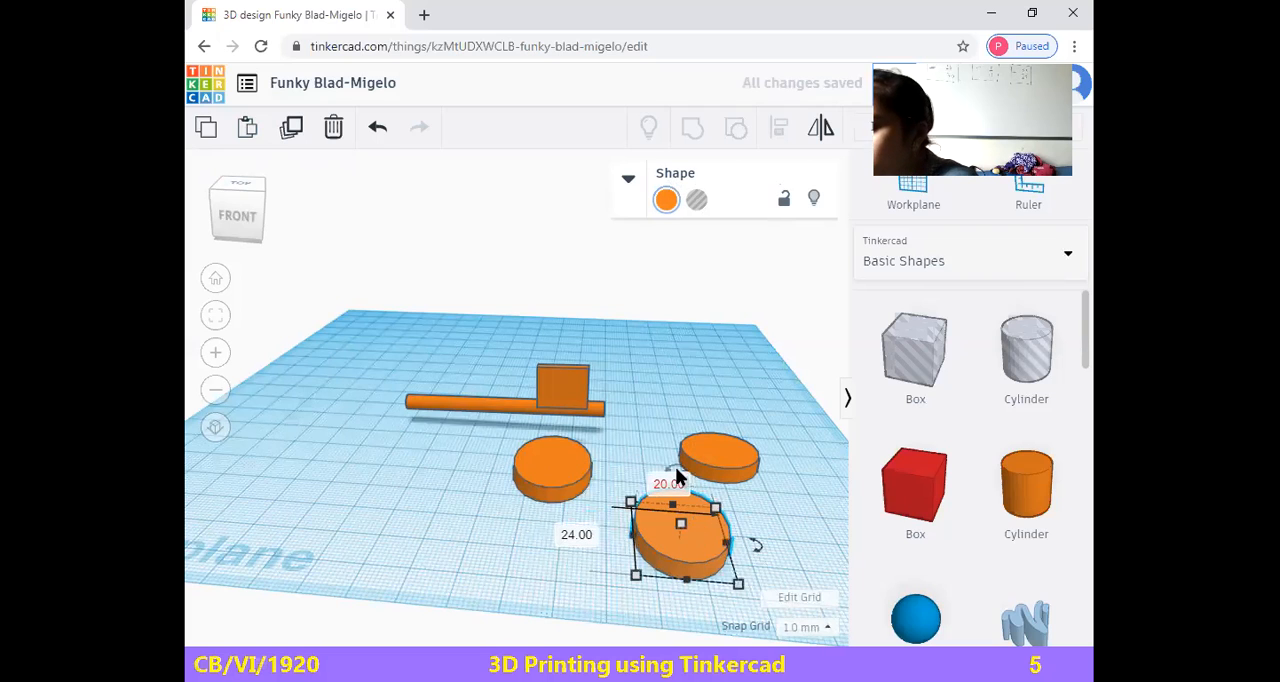
mouse_move(674, 468)
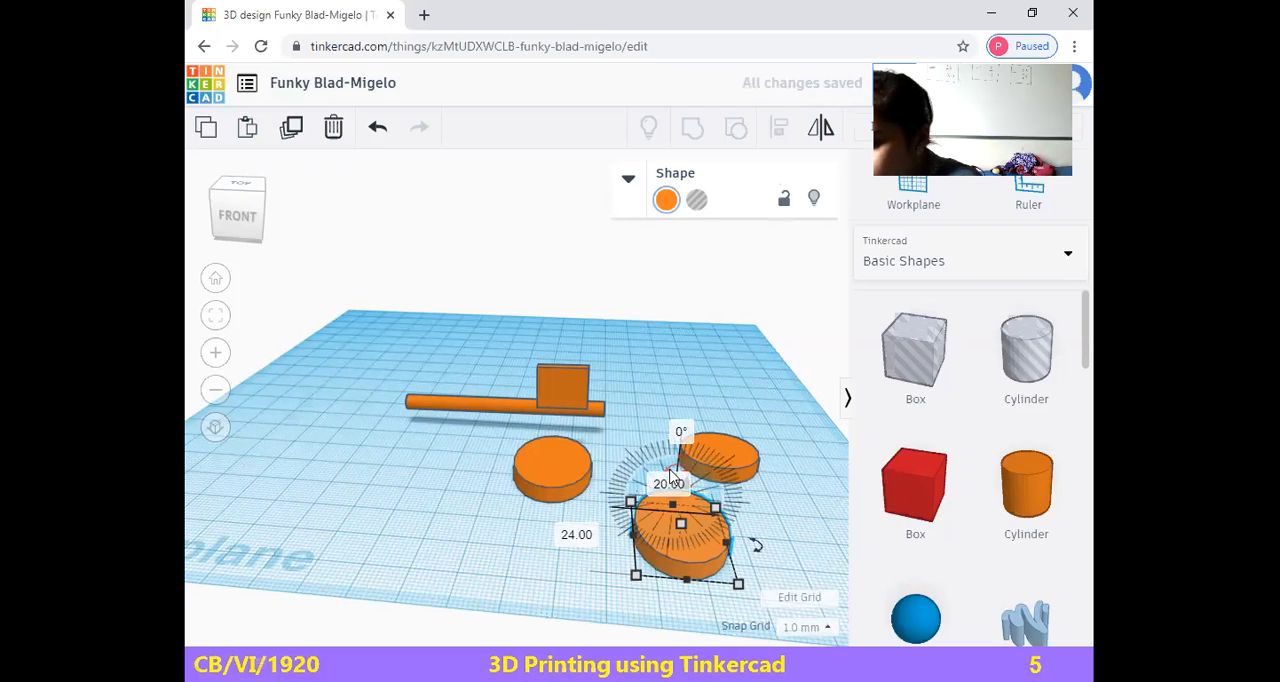
Place a red box in front of the rod's free end and reduce its height to 4 mm to match the discs
left_click_drag(897, 512, 395, 520)
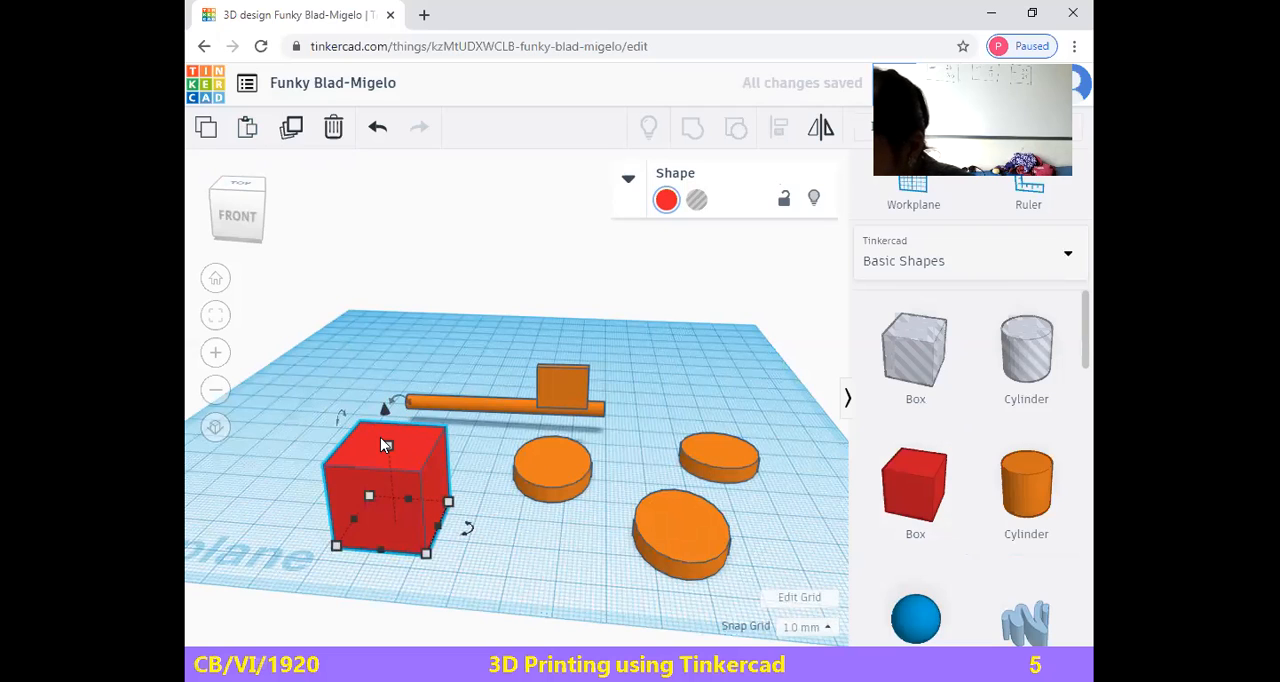
left_click_drag(386, 443, 394, 505)
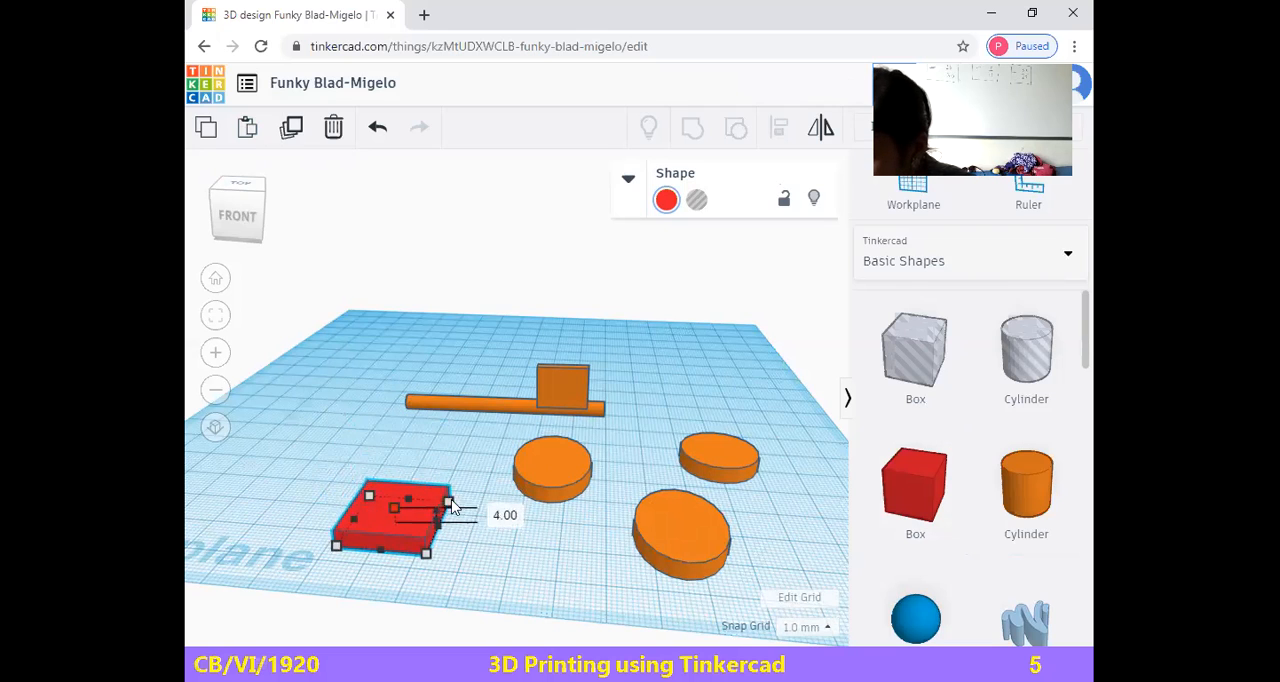
left_click(556, 467)
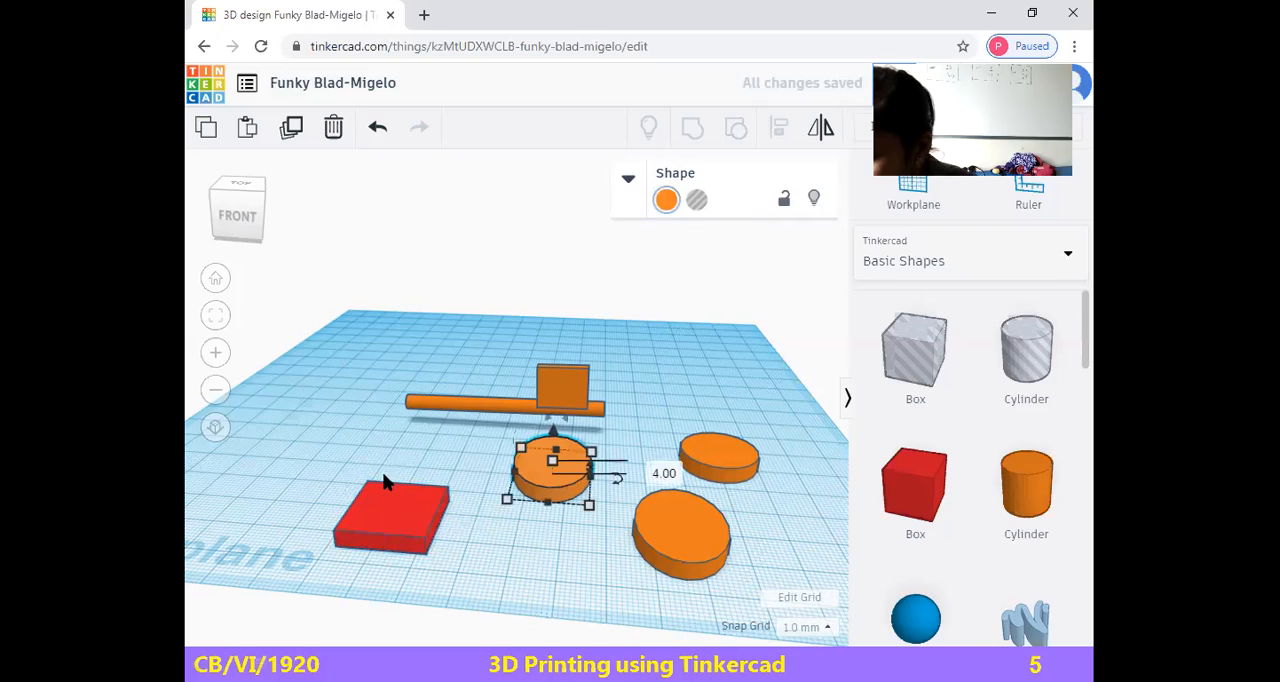
From above, arrange three oval discs in a clover over the red square, overlapping its back edge and both front corners
left_click(253, 229)
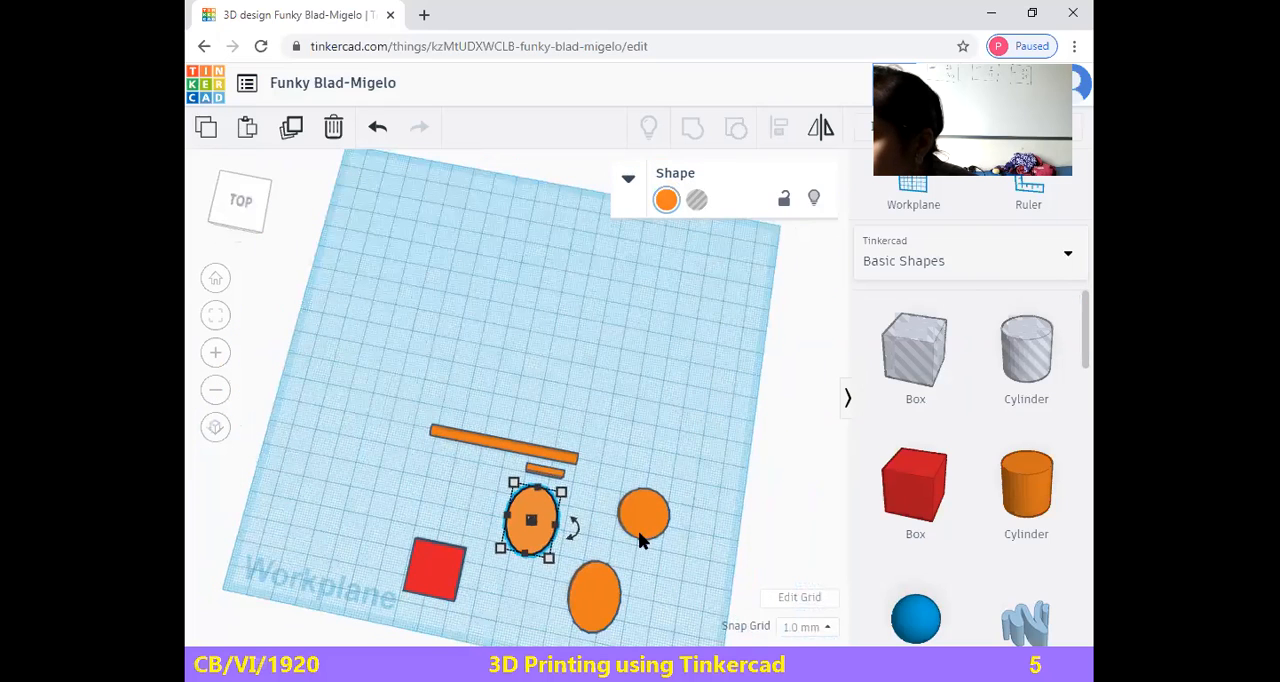
left_click(592, 596)
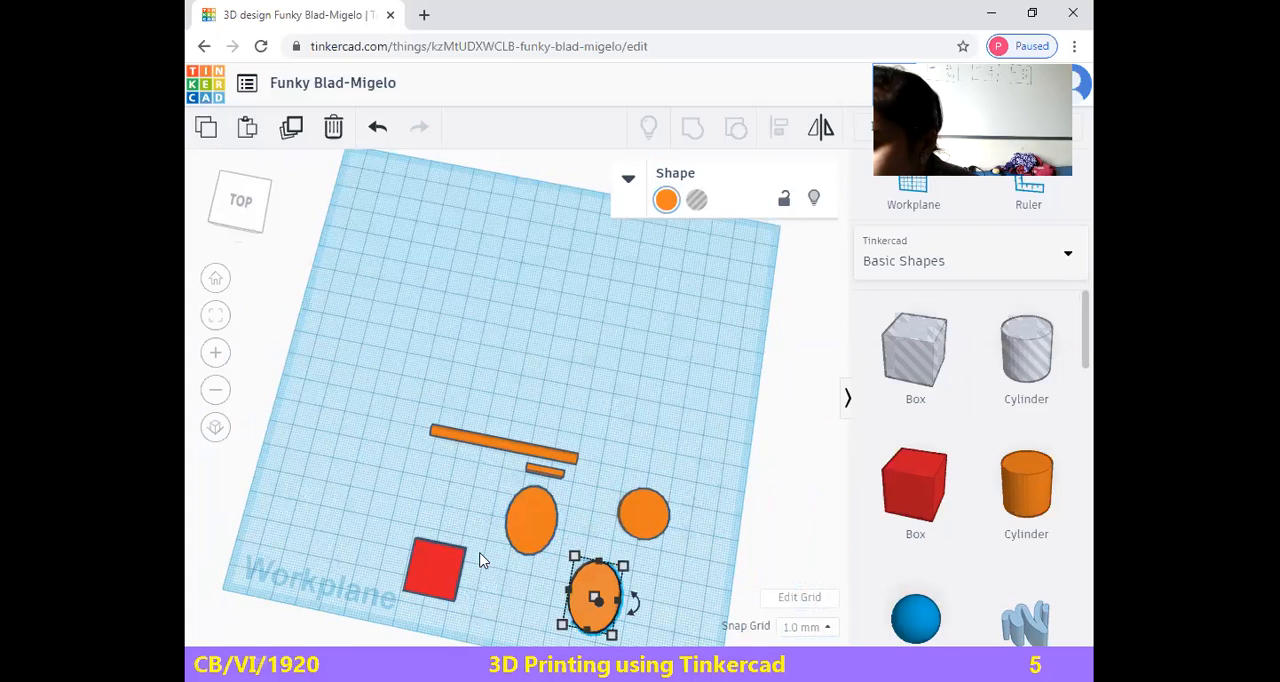
left_click_drag(593, 573, 444, 510)
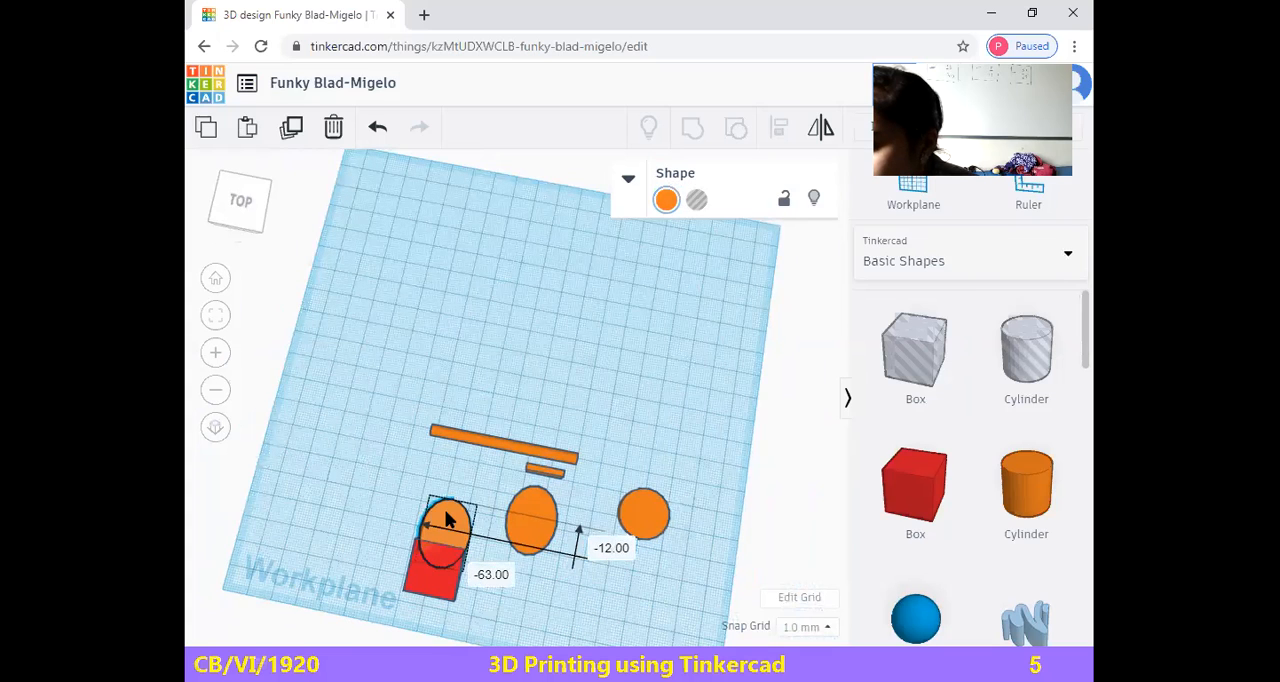
left_click(524, 519)
left_click_drag(517, 530, 446, 587)
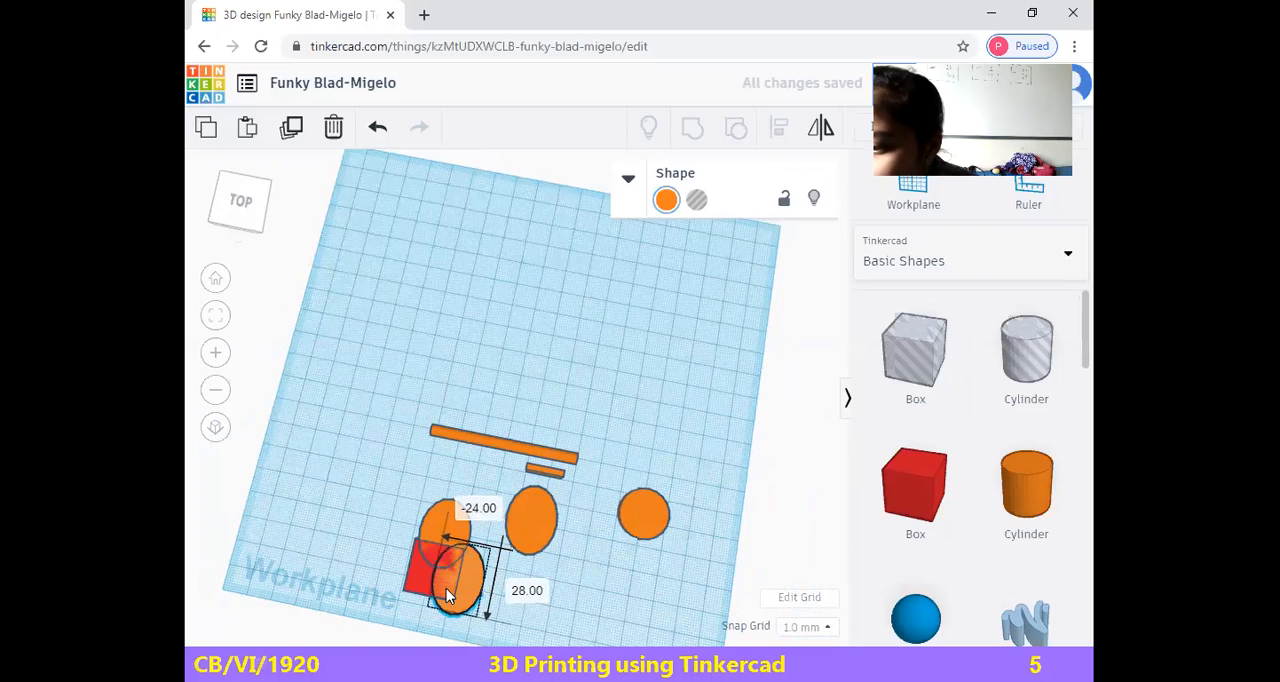
left_click(530, 520)
left_click_drag(500, 541, 395, 571)
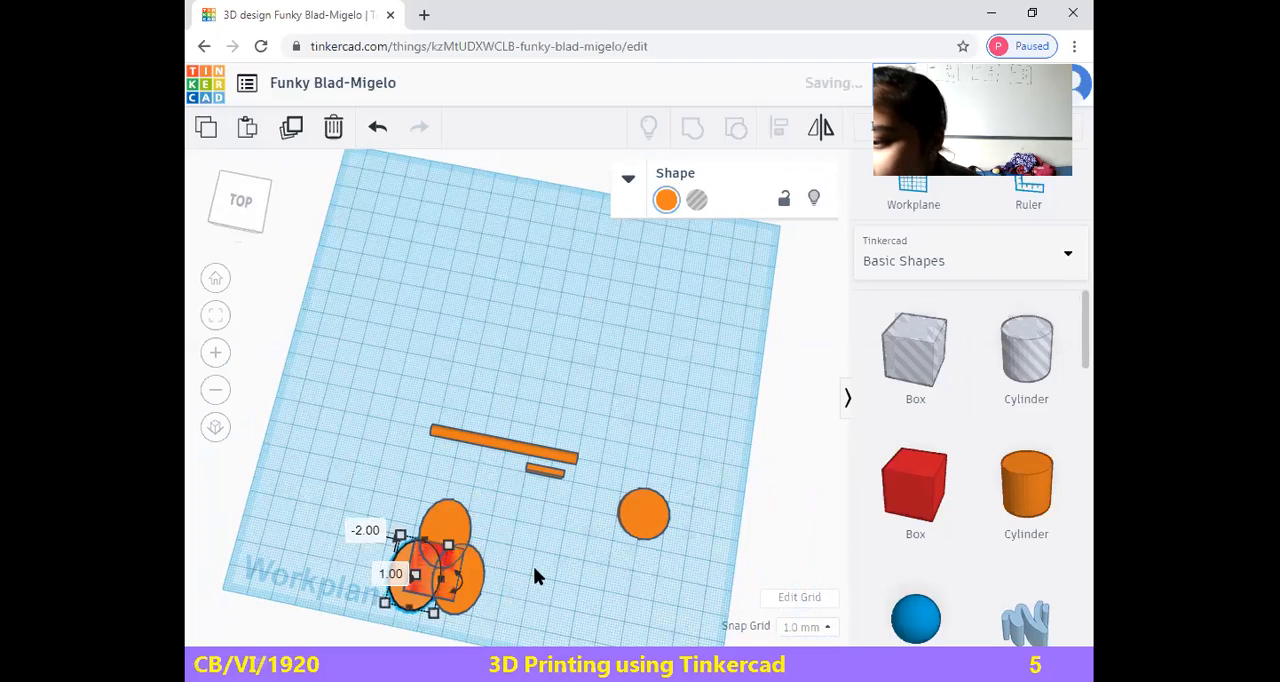
Group the red square with the three overlapping discs into one clover-shaped object and deselect it
left_click_drag(375, 469, 452, 612)
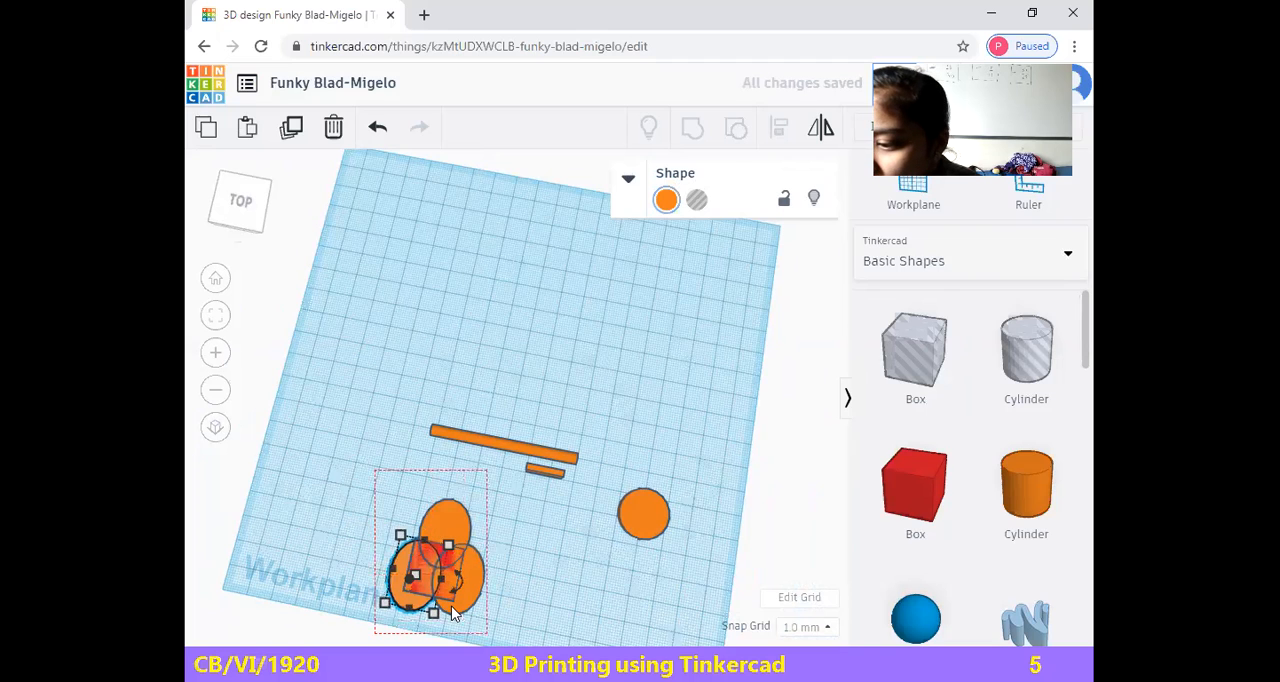
left_click(692, 127)
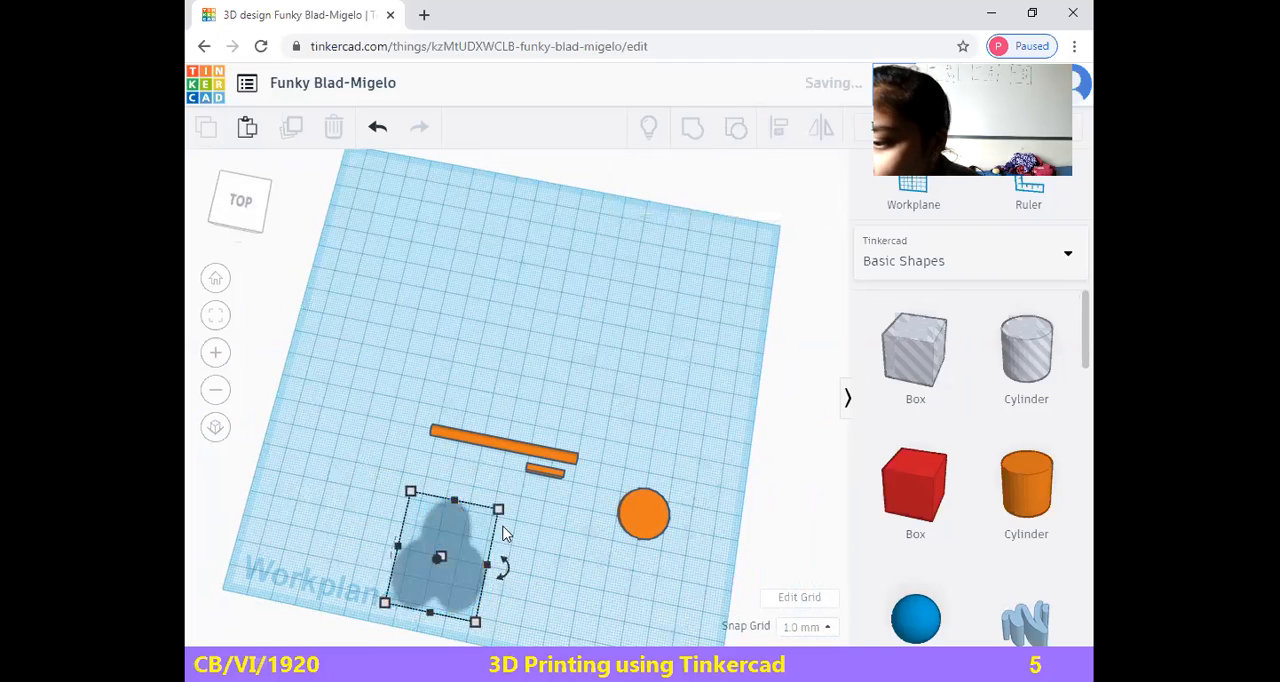
left_click(555, 575)
Move the clover back to the rod's free end and rotate it flat on the workplane so its single lobe swings away from the rod
left_click_drag(447, 525, 406, 345)
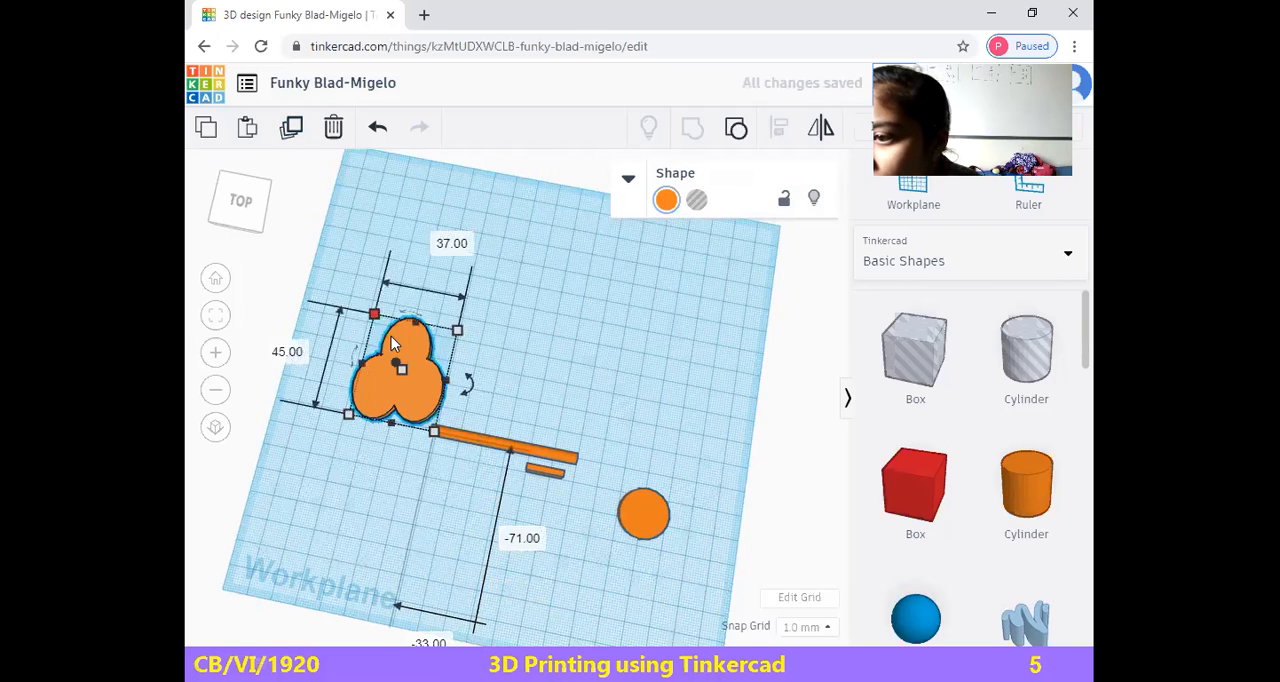
left_click_drag(354, 357, 342, 389)
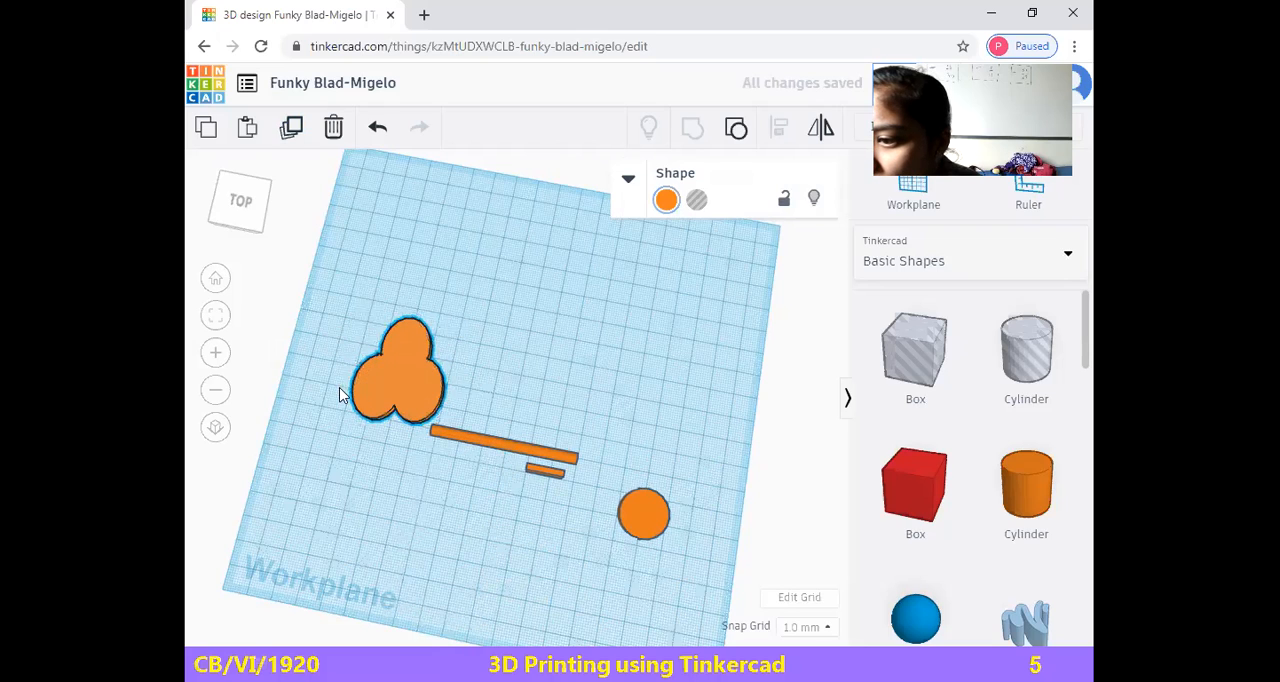
left_click(421, 311)
left_click(400, 366)
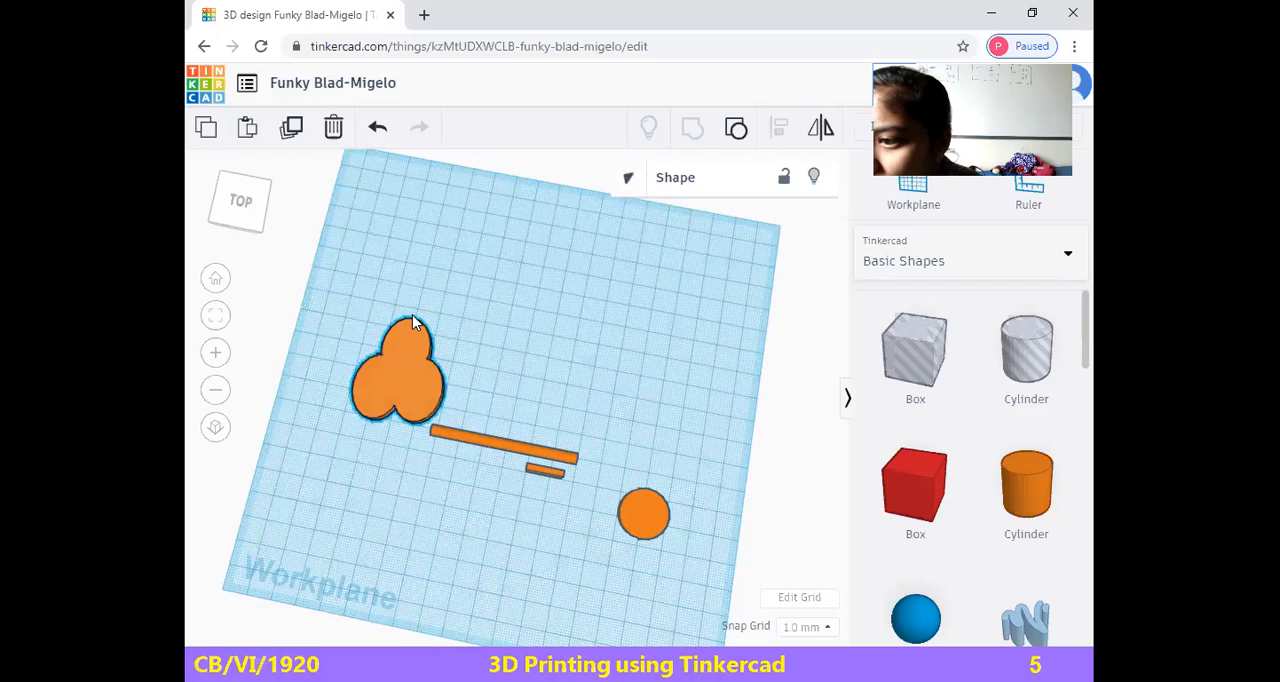
mouse_move(411, 312)
left_mouse_down()
mouse_move(377, 316)
mouse_move(402, 336)
mouse_move(414, 329)
left_mouse_up()
left_click_drag(466, 382, 385, 392)
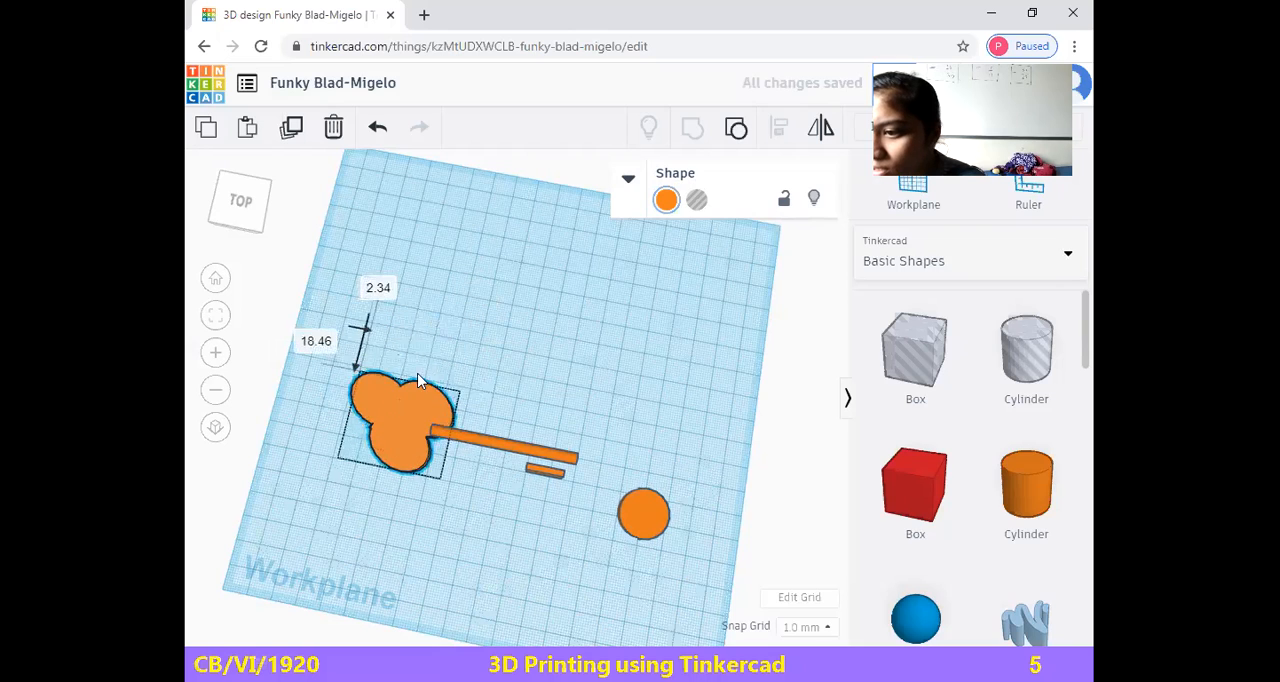
Readjust the clover's rotation and shift it about 4.73 mm forward in line with the rod's free end
left_click_drag(474, 430, 423, 433)
key("ctrl+z")
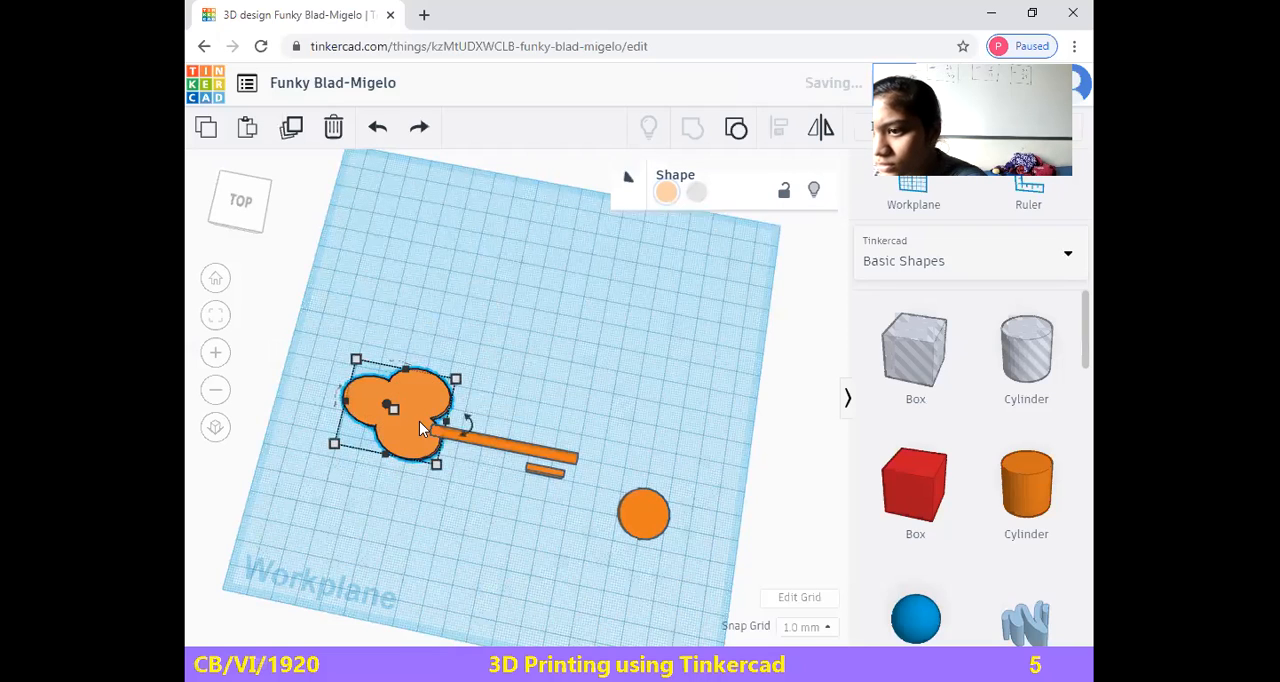
left_click_drag(420, 421, 405, 430)
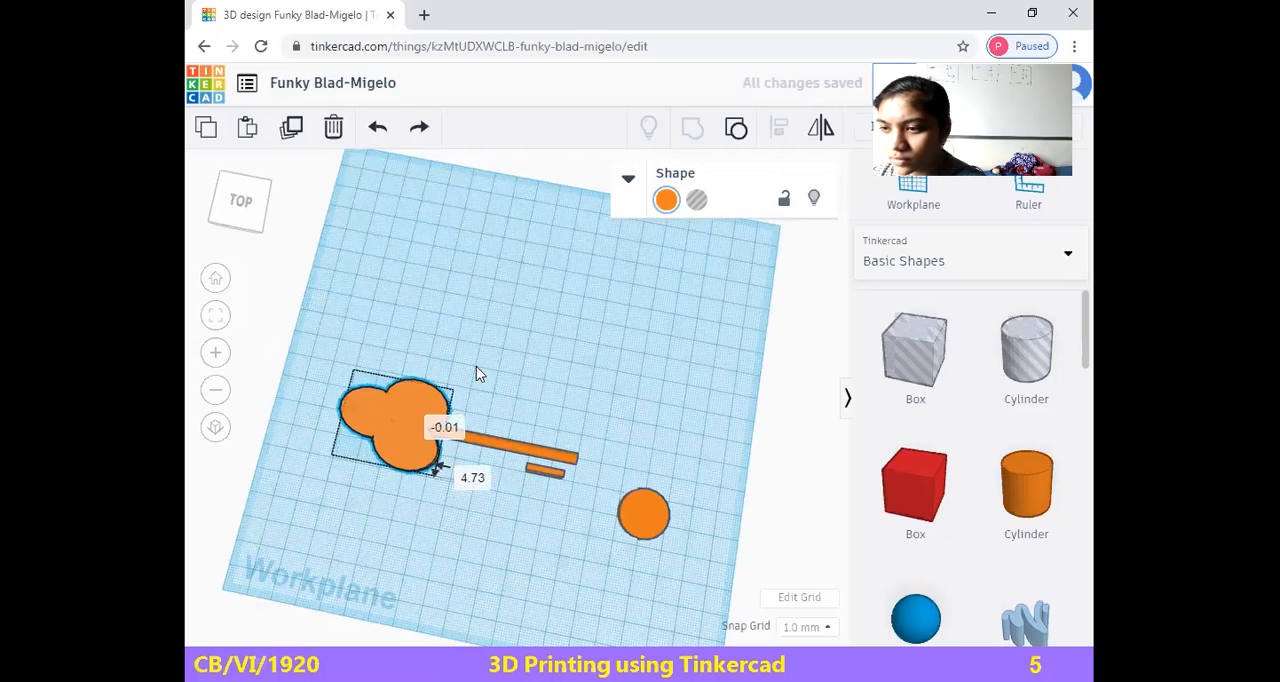
Slide the clover over the rod's free end and group it with the rod and notched box, leaving out the loose disc
left_click(236, 221)
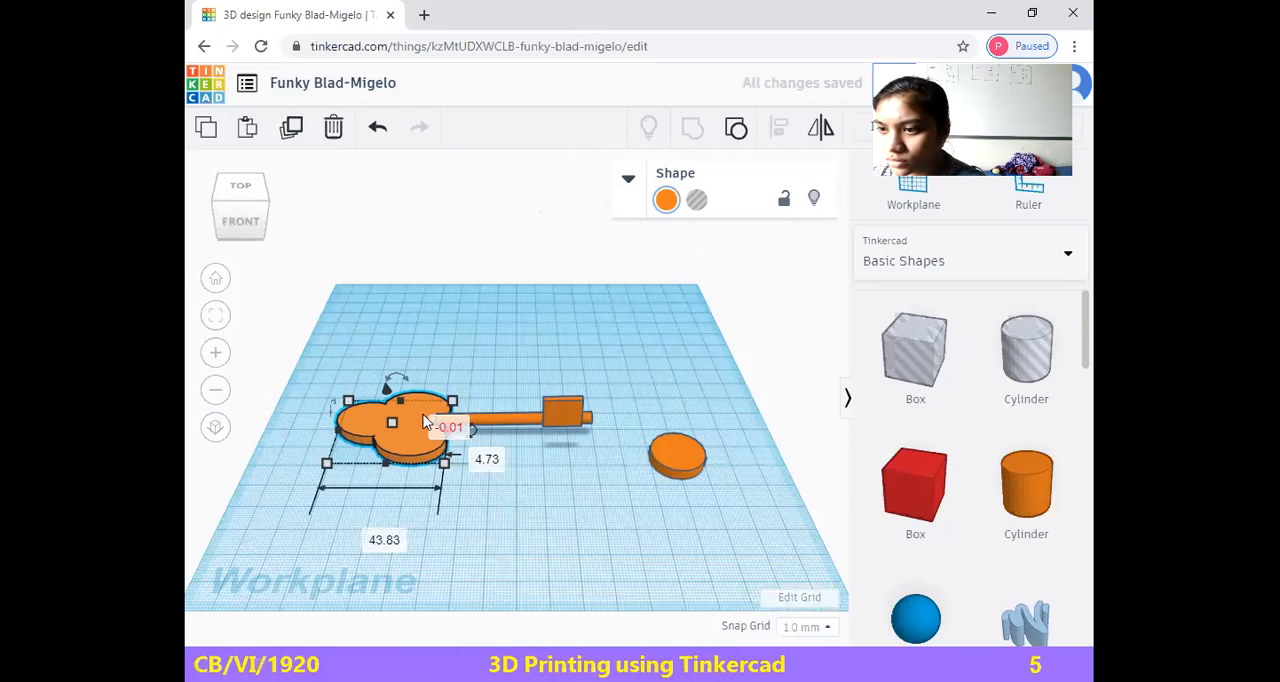
left_click_drag(408, 408, 606, 486)
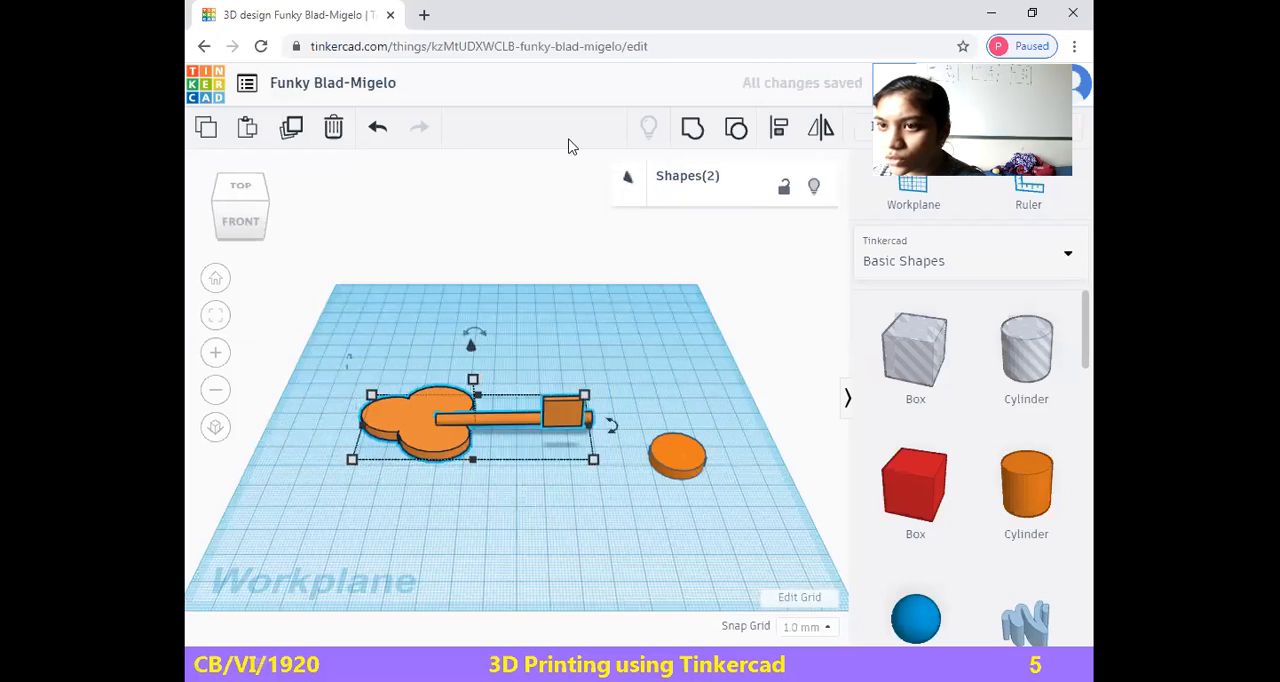
left_click(692, 130)
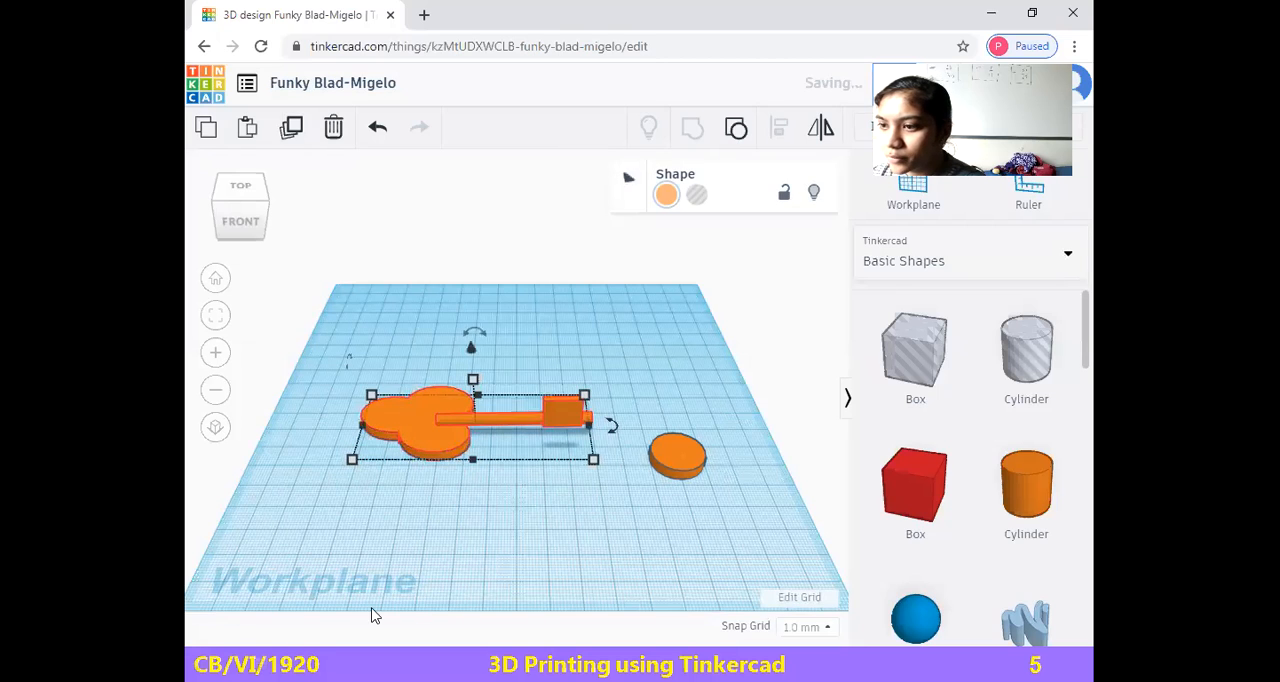
Ungroup the key and then its rod assembly so that the clover, the rod and the notched box are separate objects
left_click(510, 537)
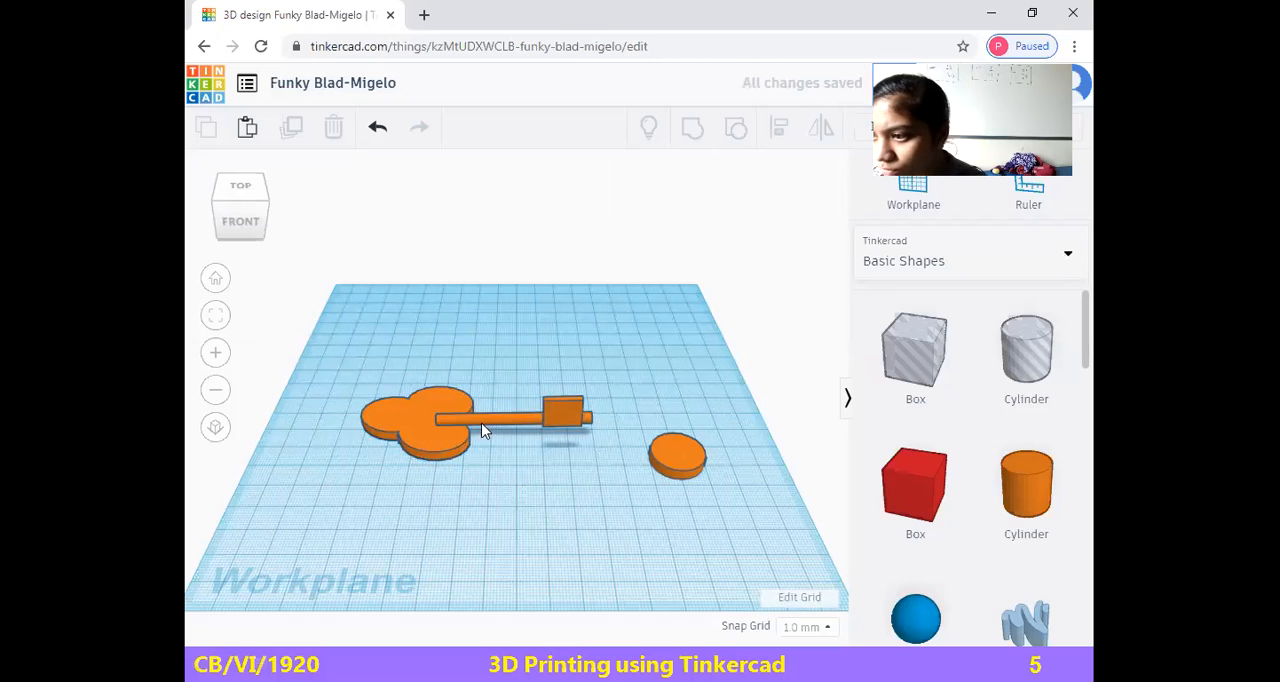
left_click(565, 408)
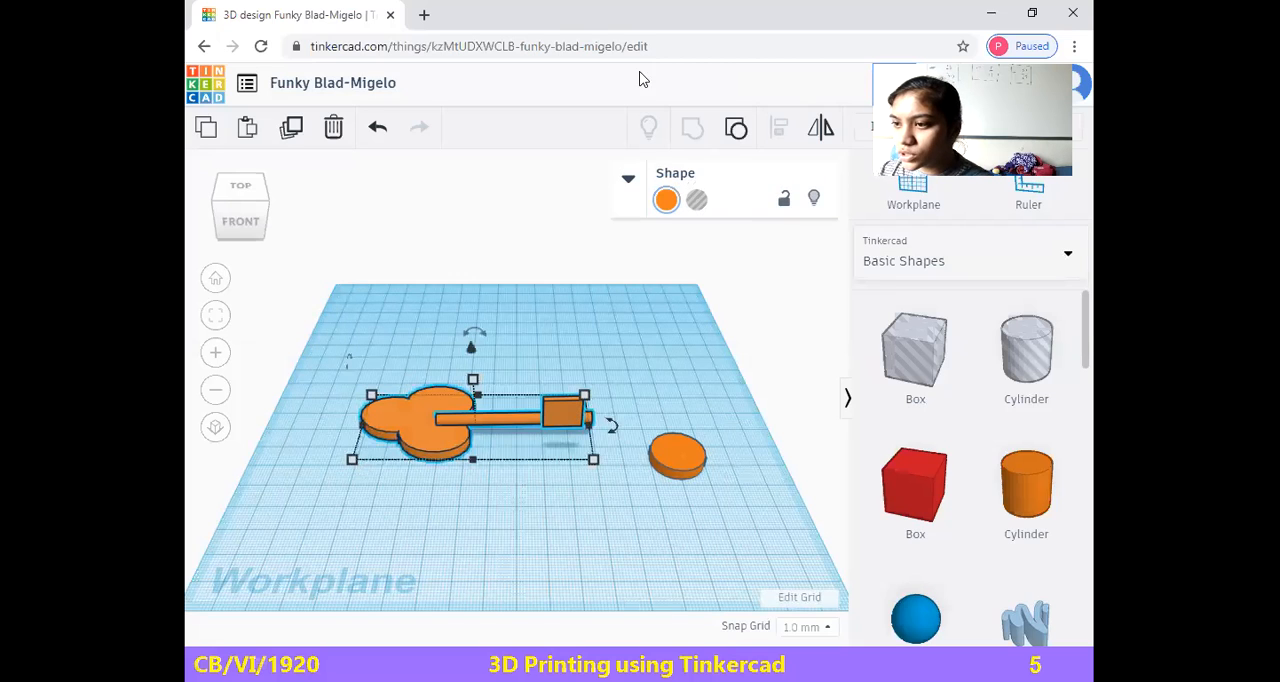
left_click(741, 127)
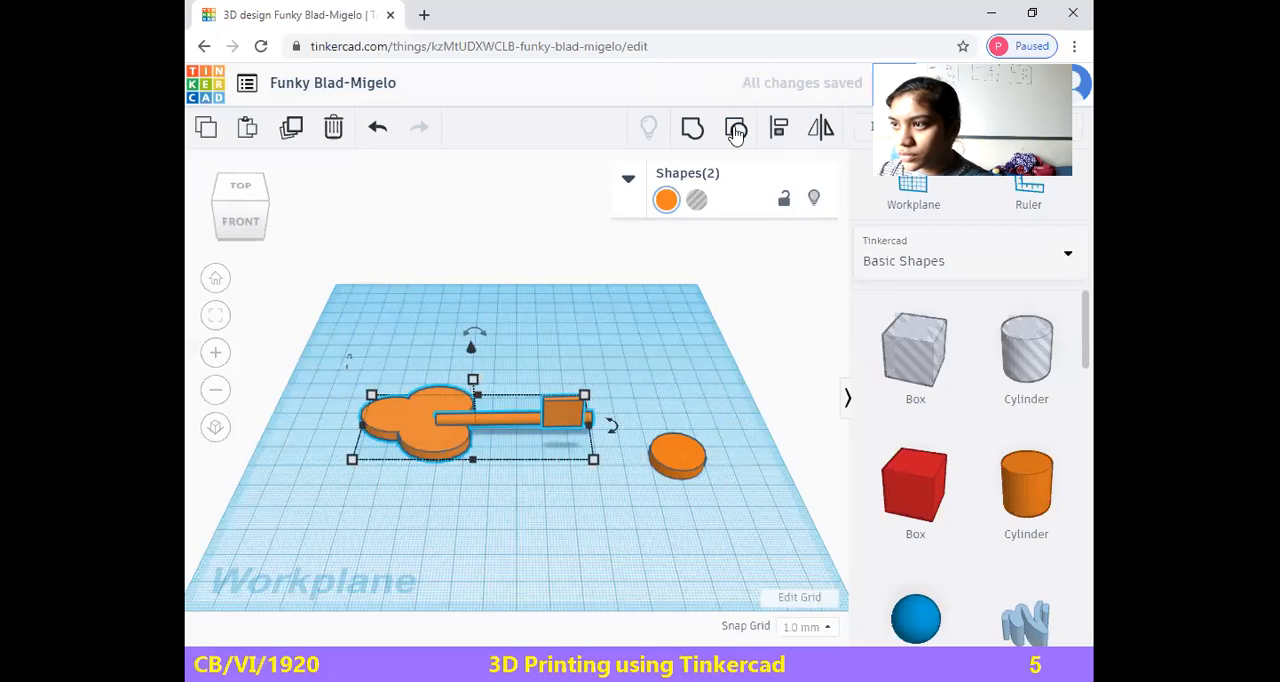
key("Escape")
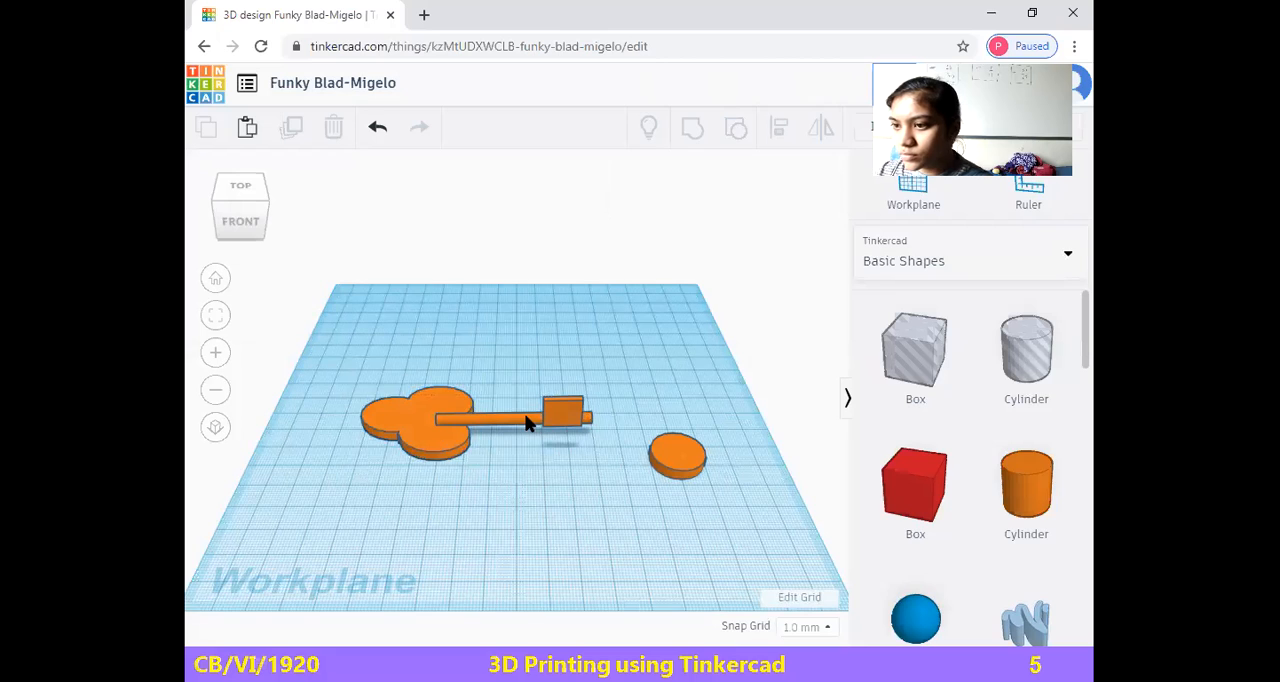
left_click(561, 398)
left_click_drag(561, 398, 560, 411)
left_click(735, 130)
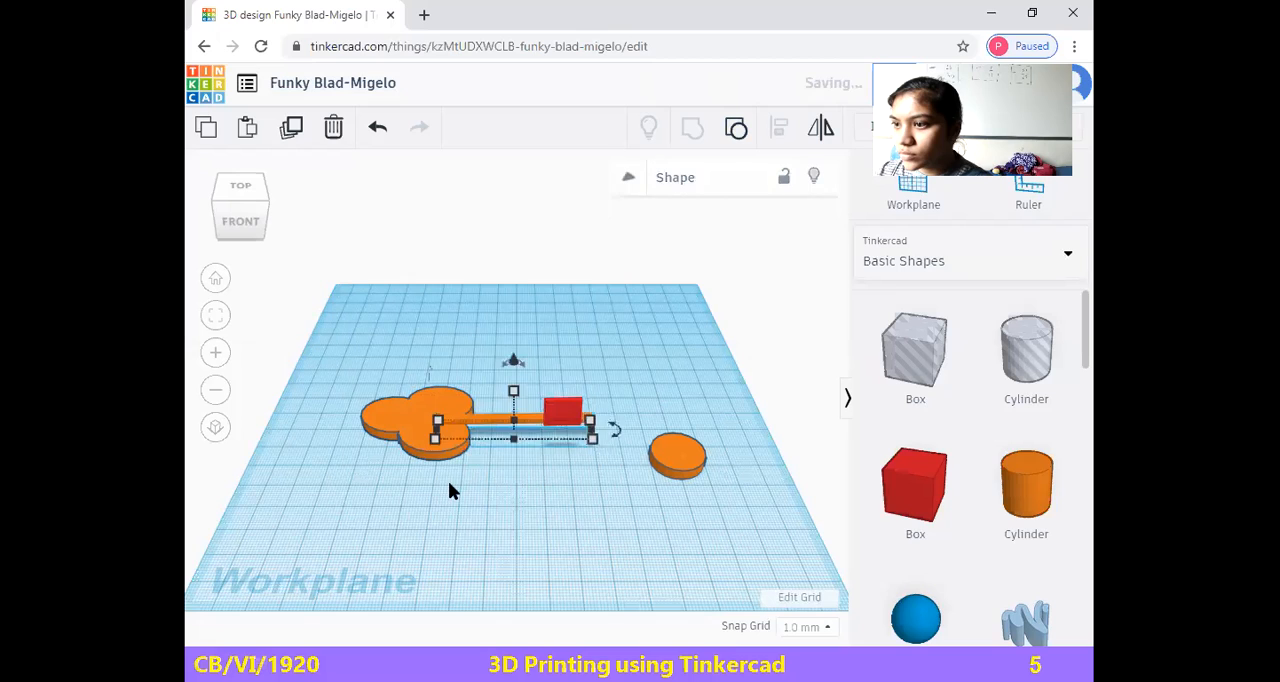
Rotate the red box slightly about its horizontal axis and raise it about 7.30 mm above the rod
left_click(565, 414)
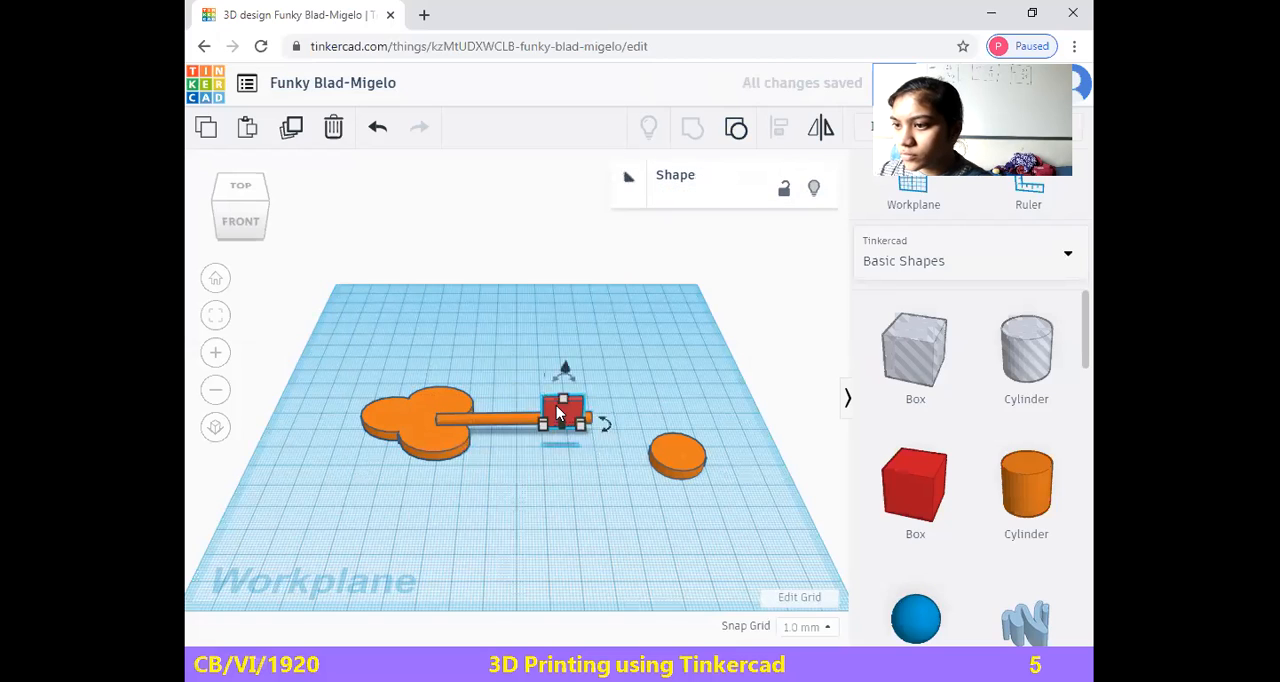
left_click(605, 425)
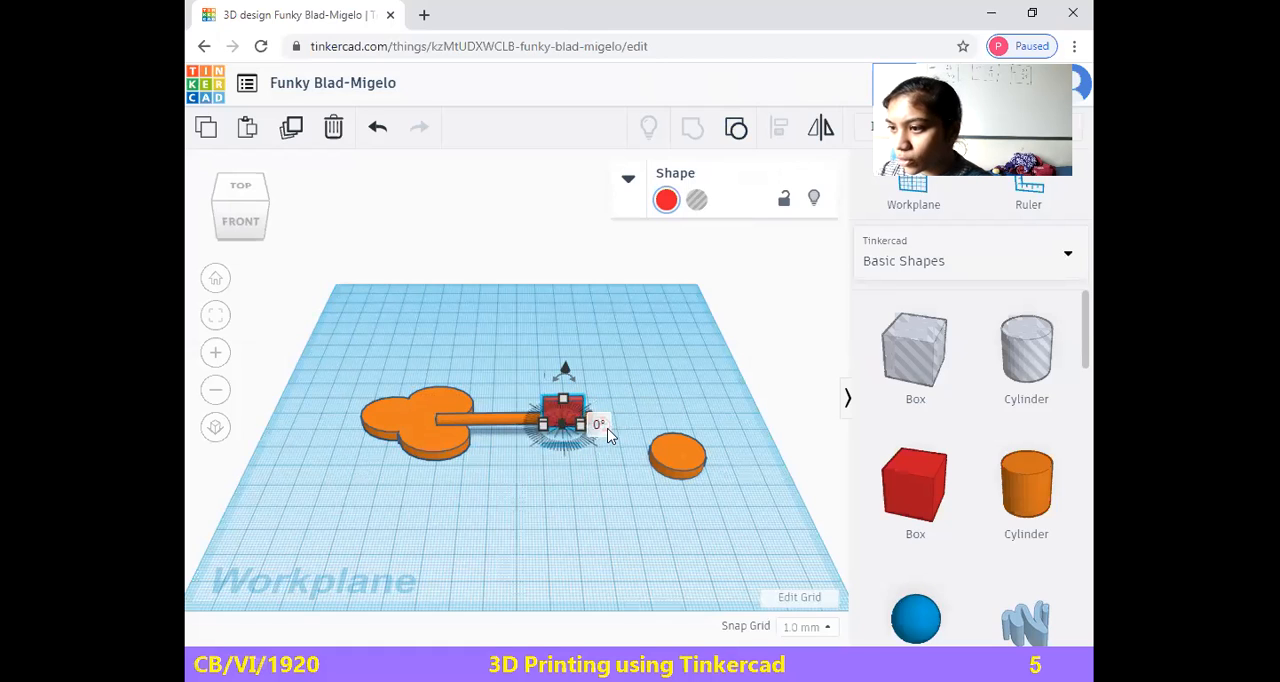
left_click_drag(611, 415, 612, 419)
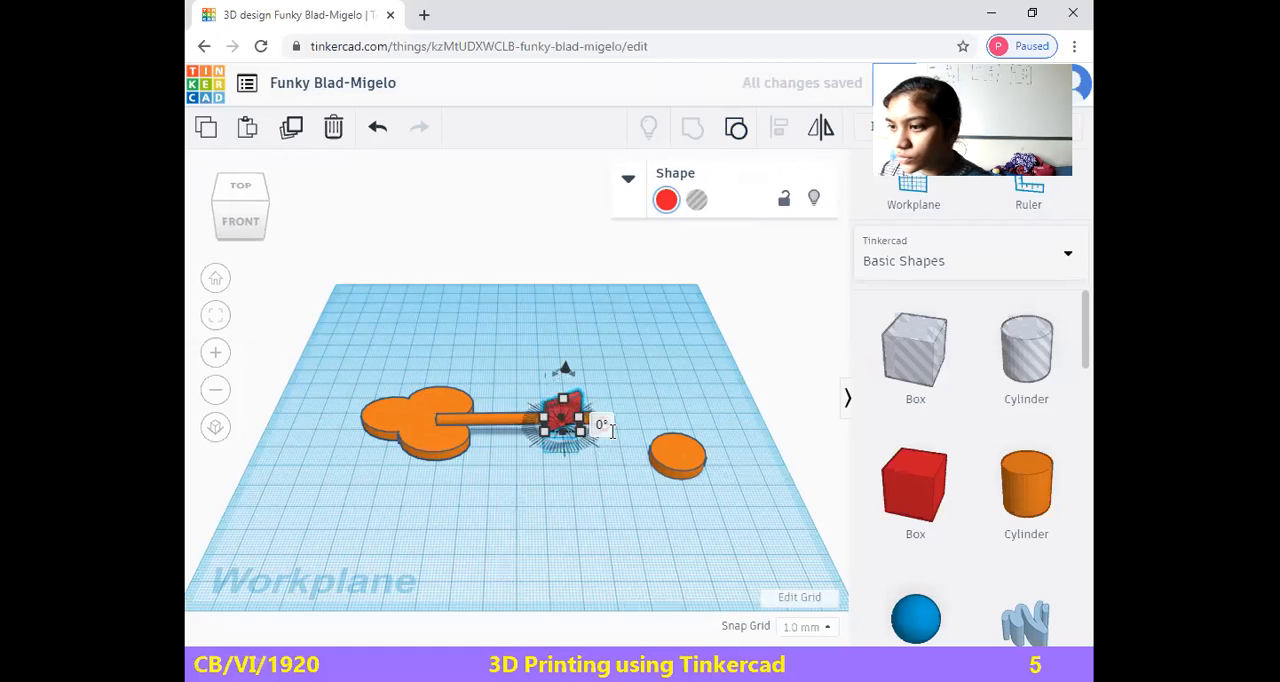
left_click(564, 371)
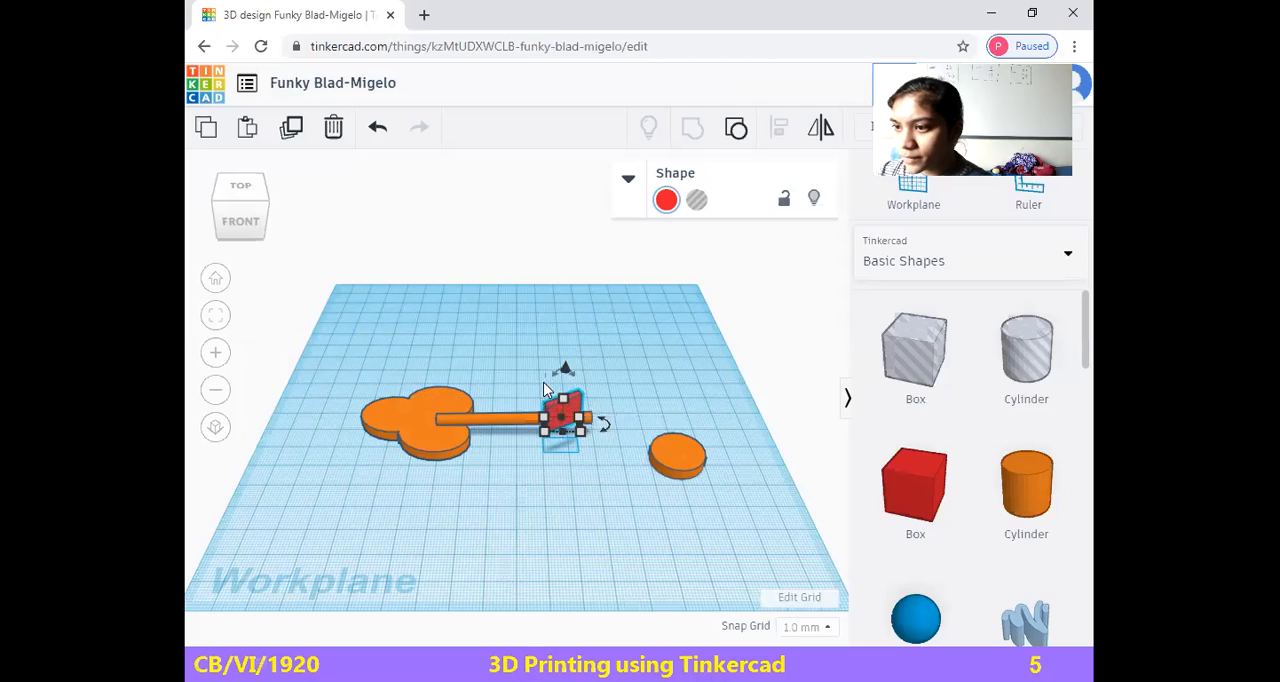
left_click_drag(572, 375, 567, 356)
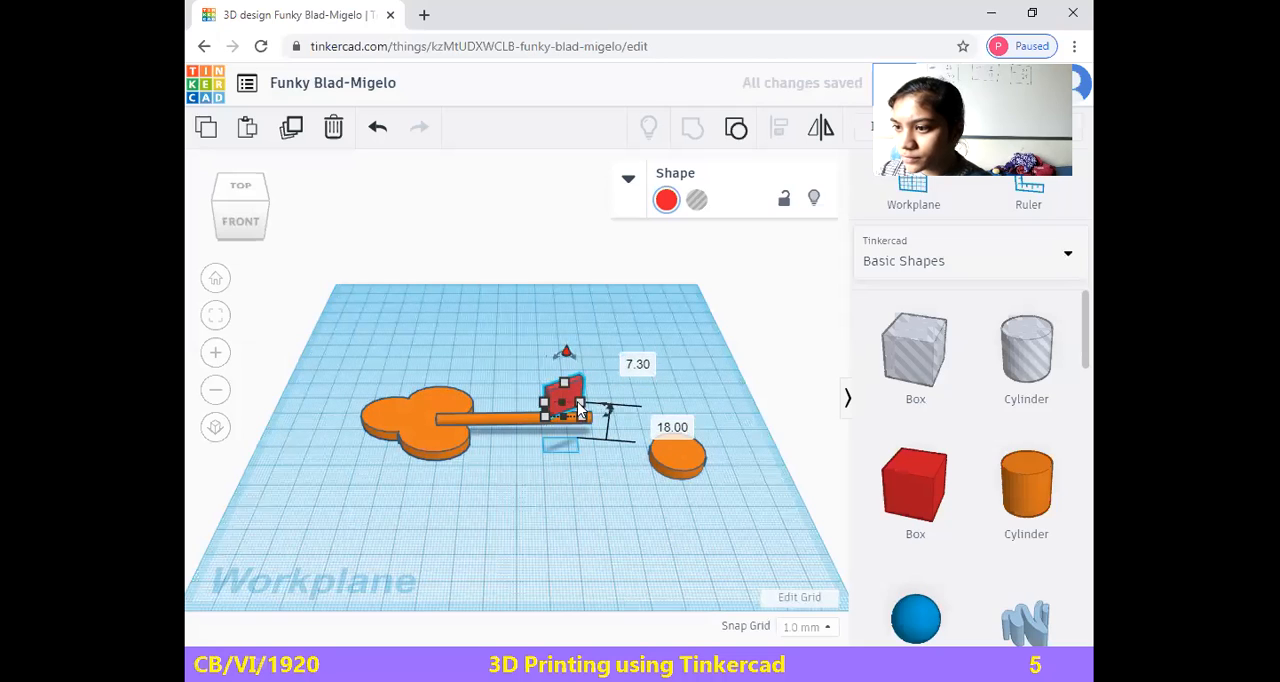
Apply a 180° rotation to the red box and shift the rod about 3 mm along its length
left_click(610, 412)
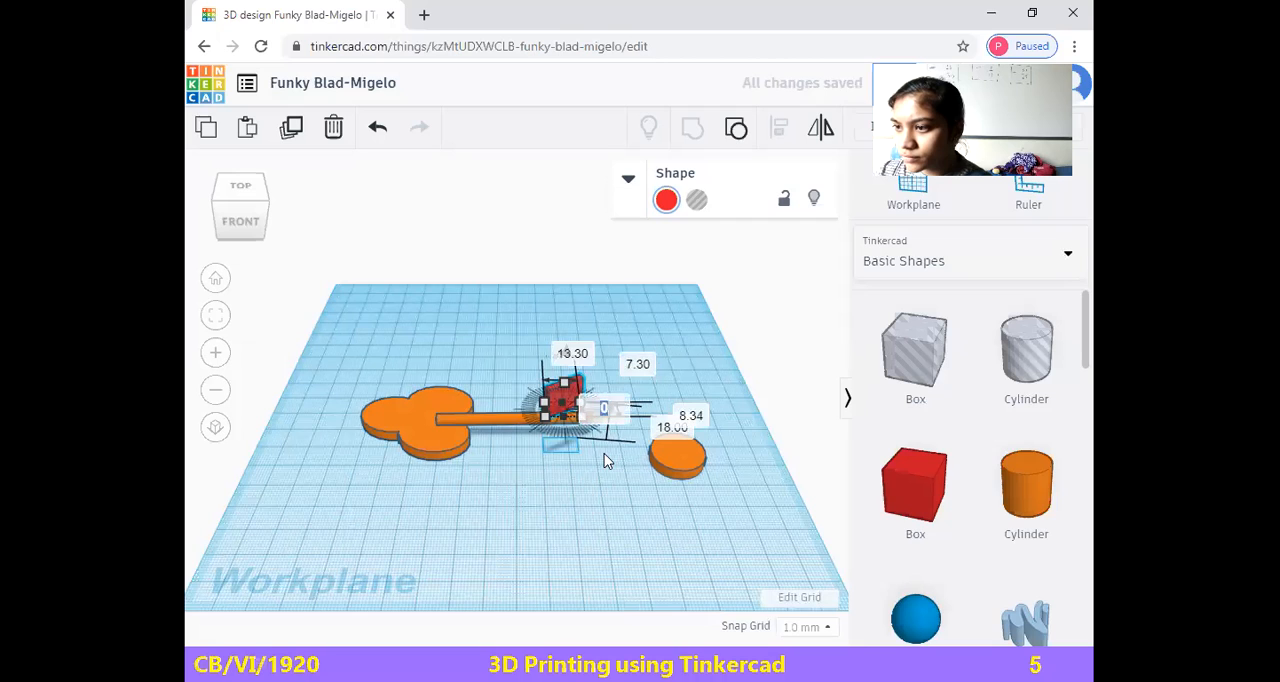
type("180")
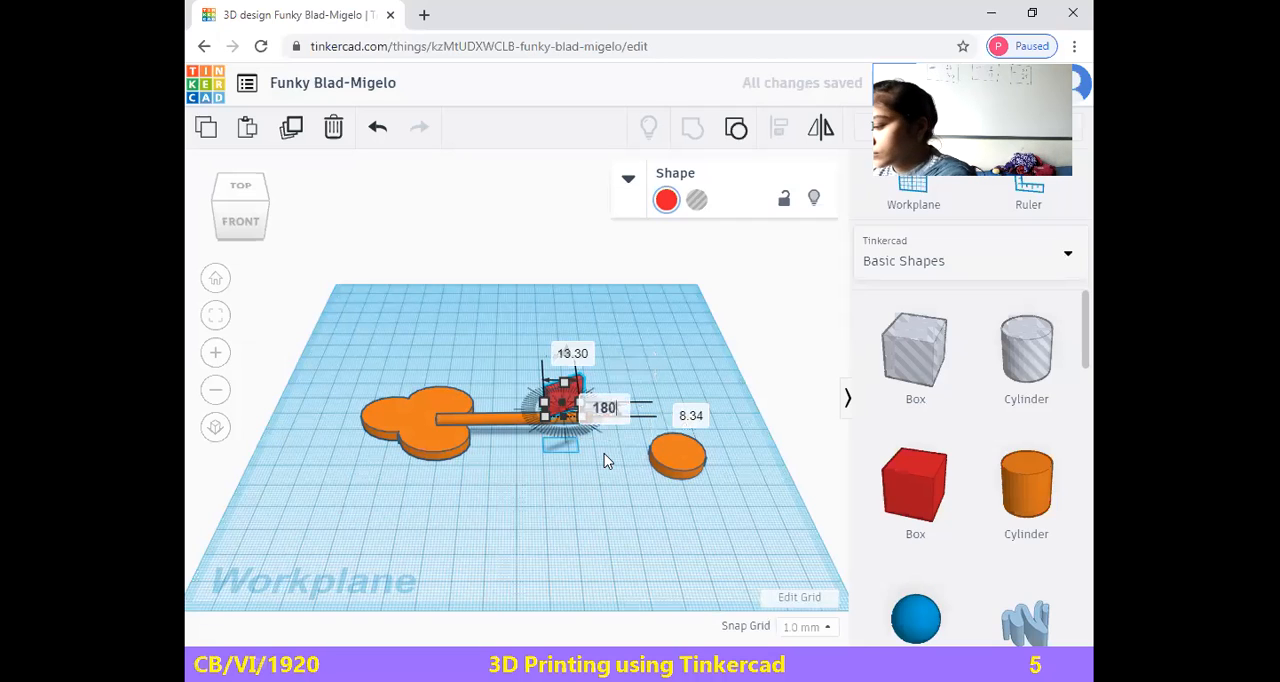
key("Return")
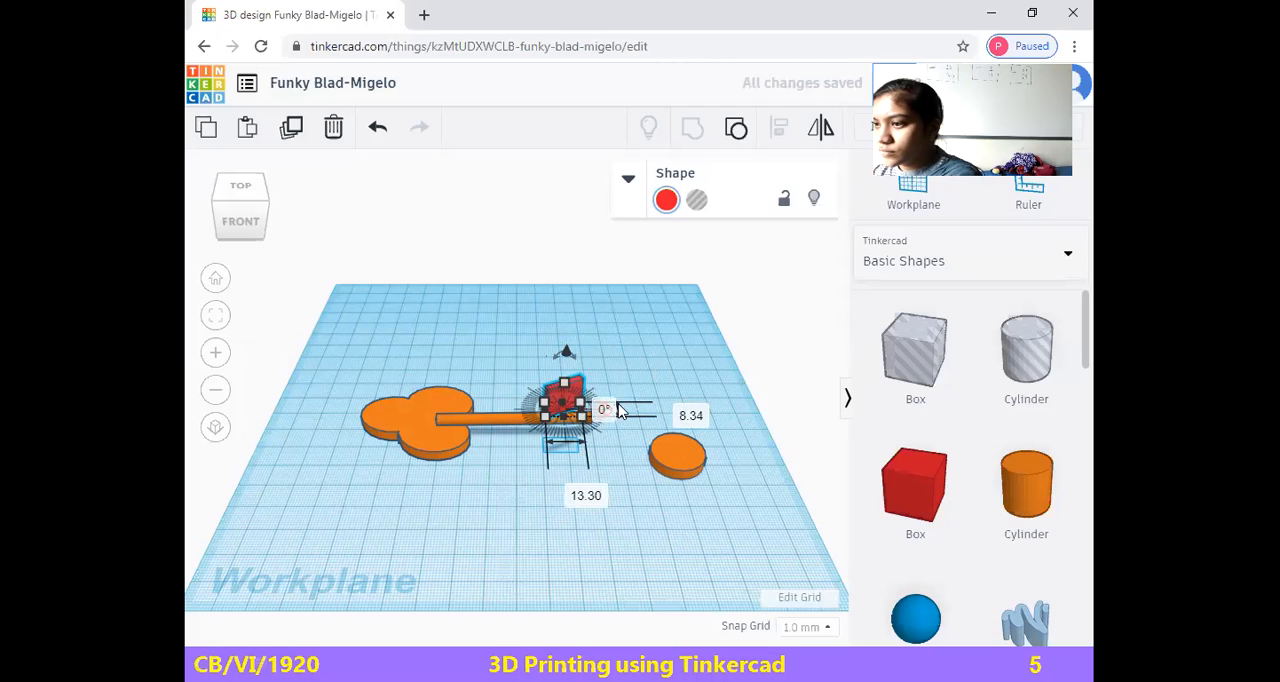
mouse_move(536, 427)
left_mouse_down()
mouse_move(593, 430)
mouse_move(555, 430)
mouse_move(546, 406)
left_mouse_up()
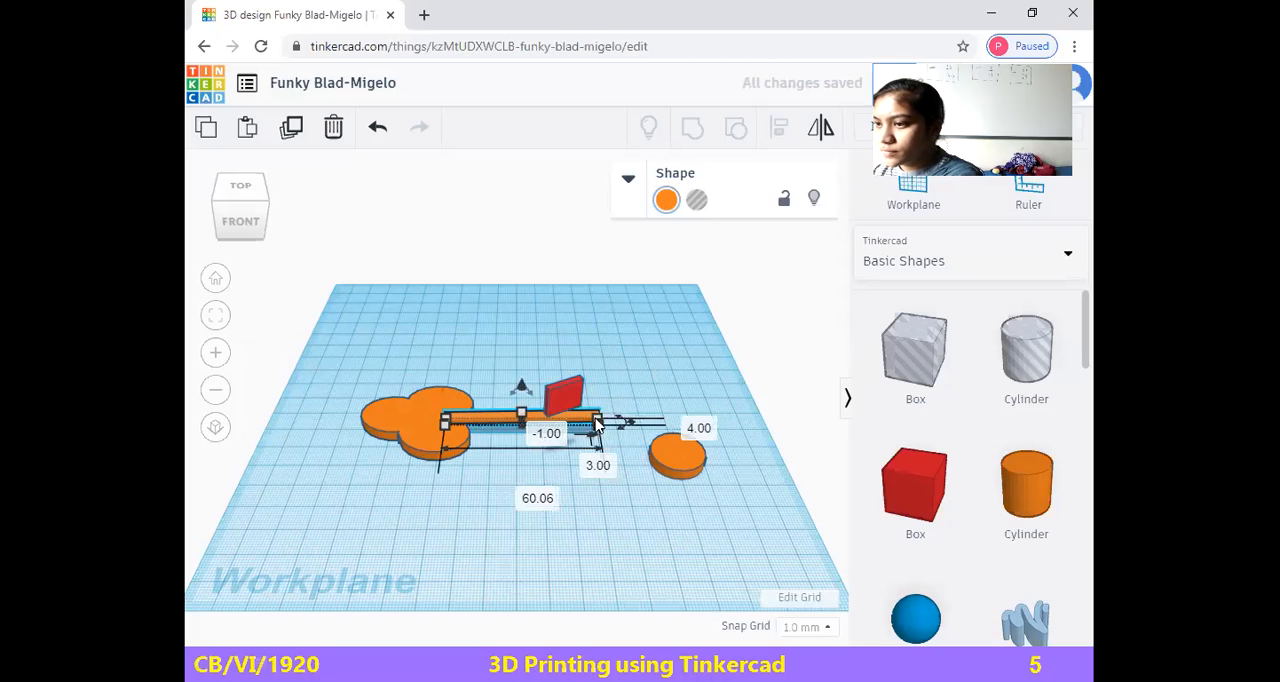
left_click(665, 462)
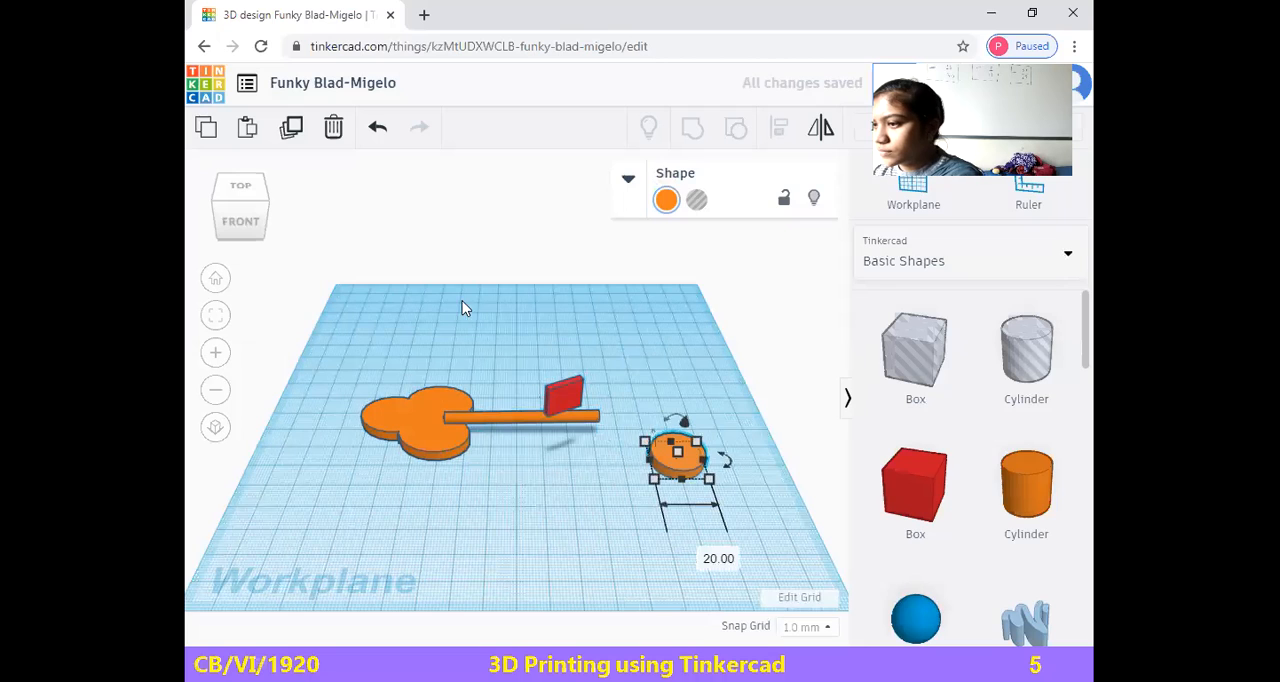
left_click(529, 396)
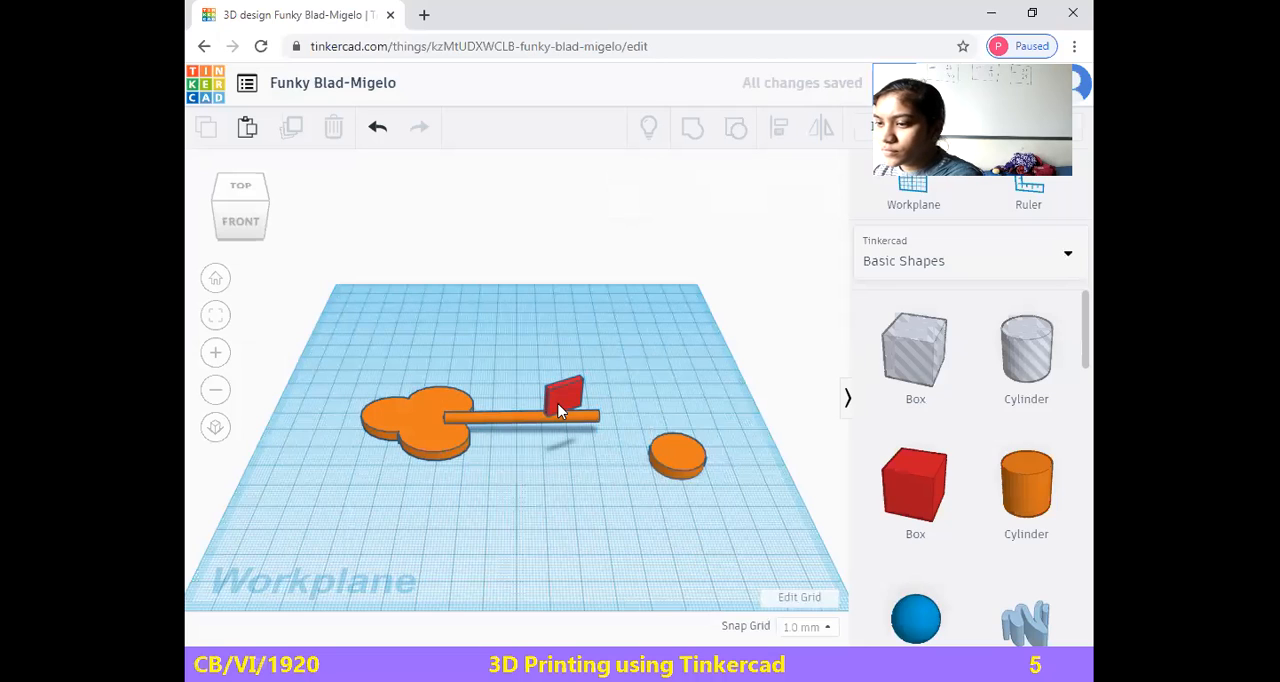
Rotate the red box by 90° on top of the rod
left_click(558, 408)
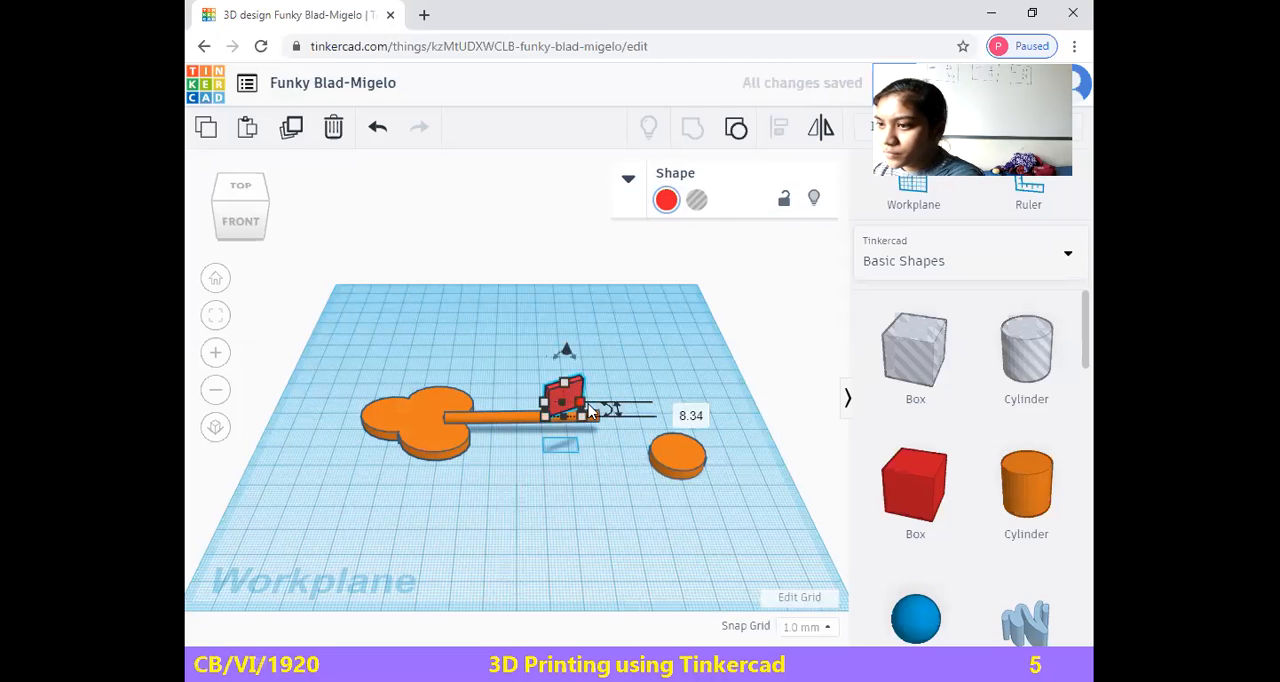
left_click(607, 409)
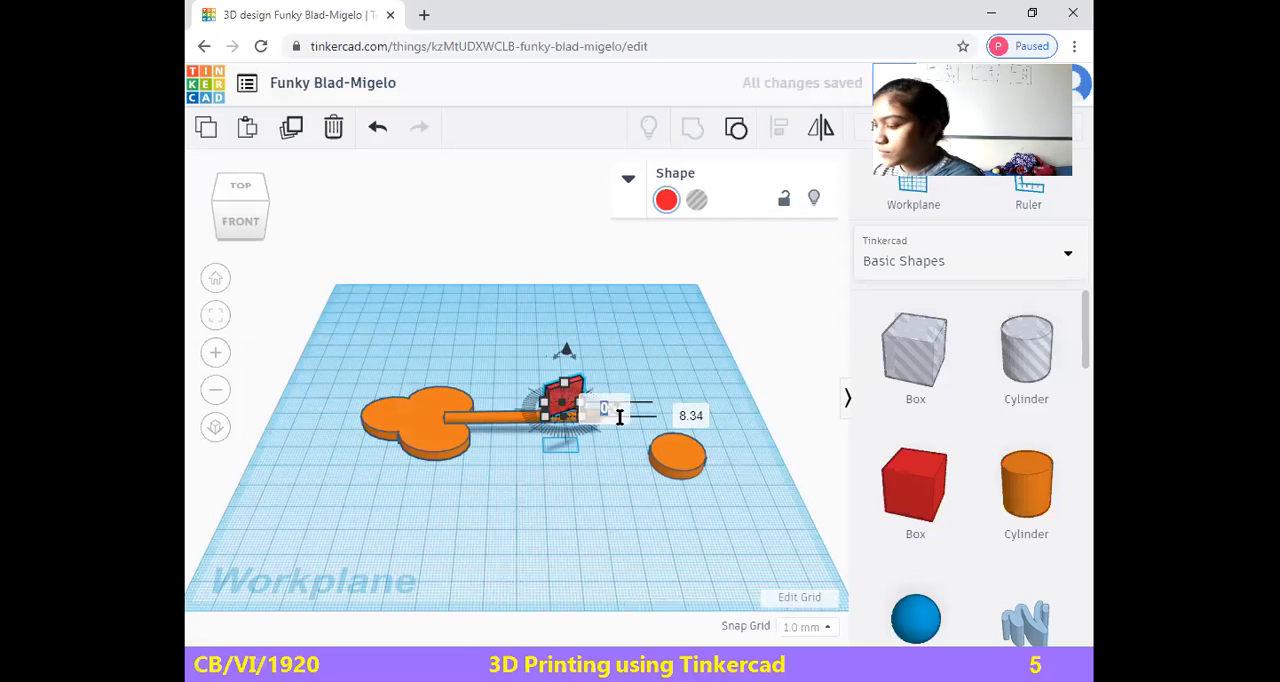
type("90")
key("Return")
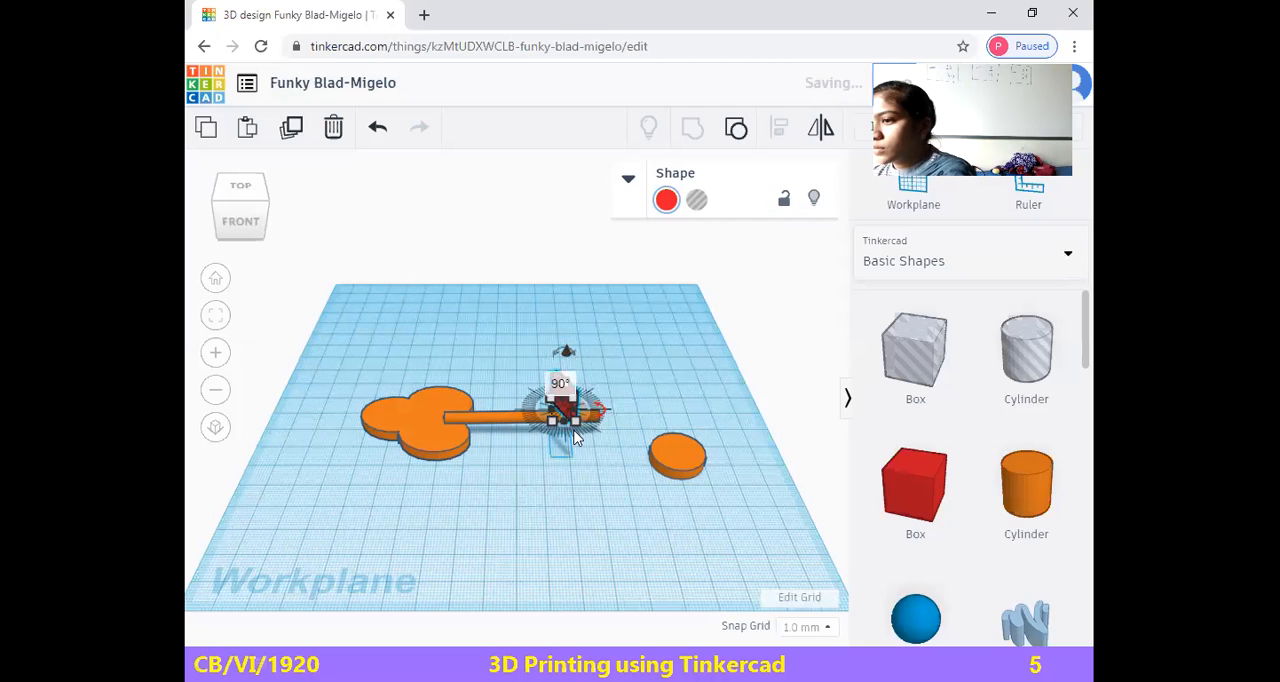
left_click(601, 409)
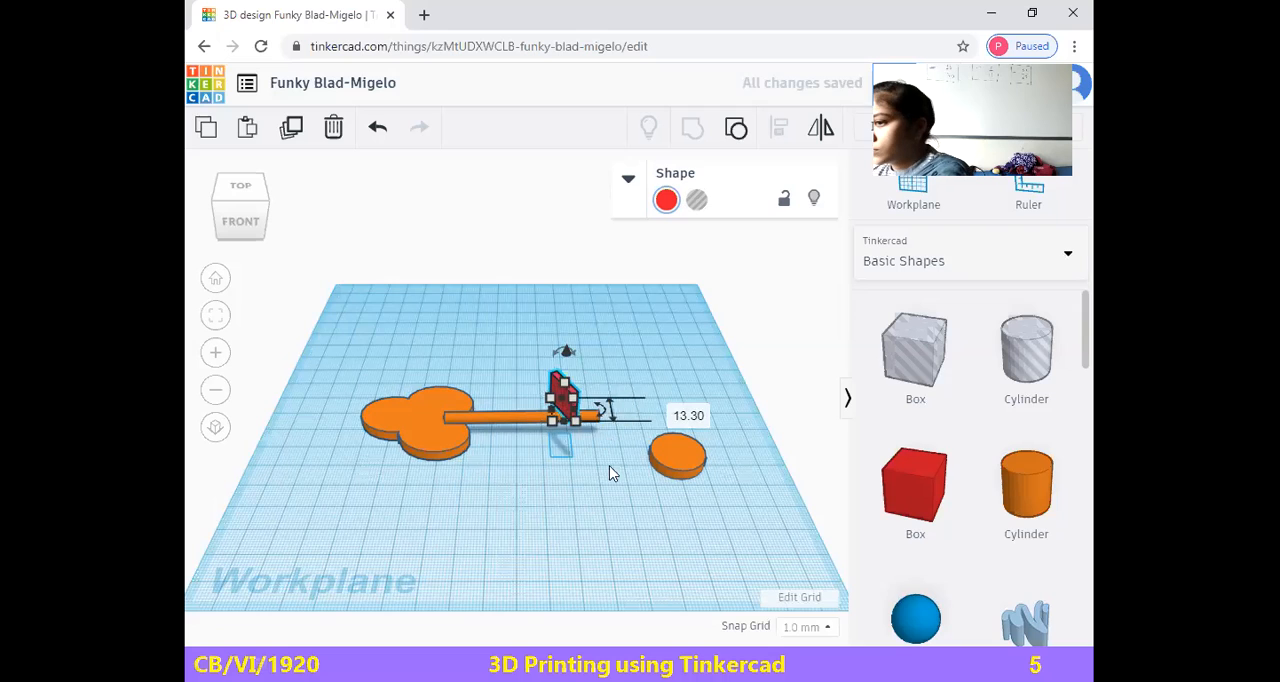
Readjust the red box's rotation until it stands upright and in line with the rod
left_click(568, 401)
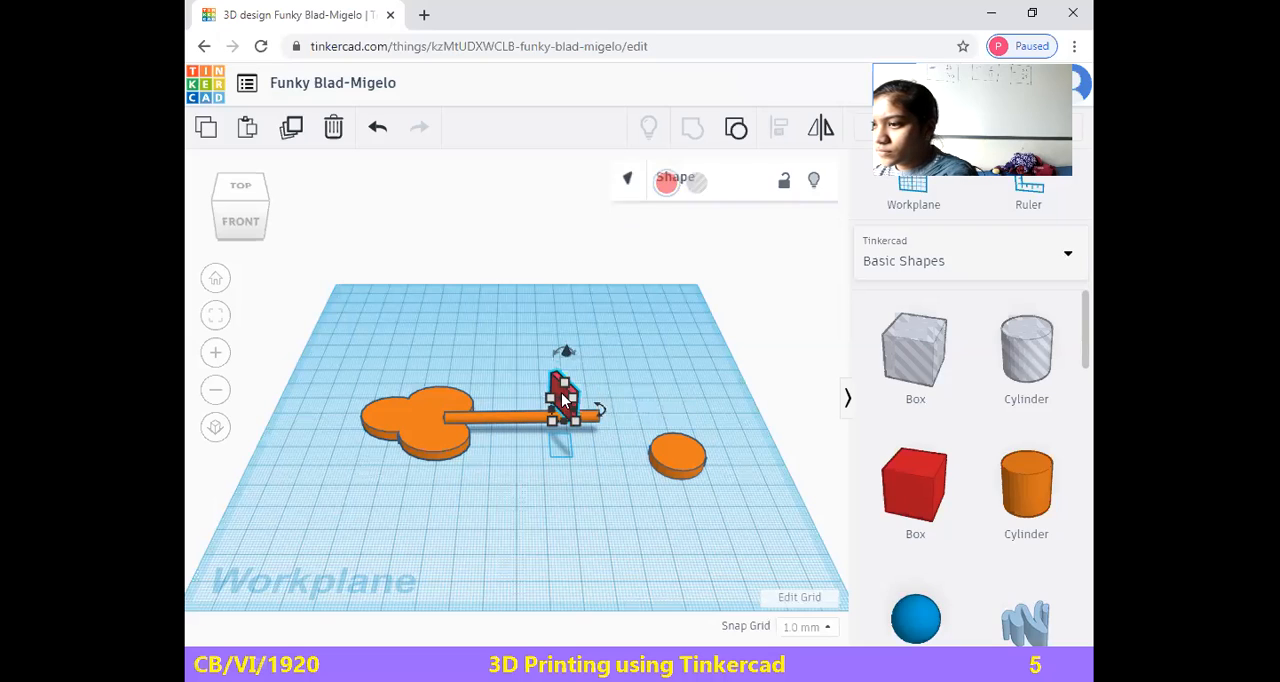
left_click_drag(602, 417, 606, 343)
left_click(614, 410)
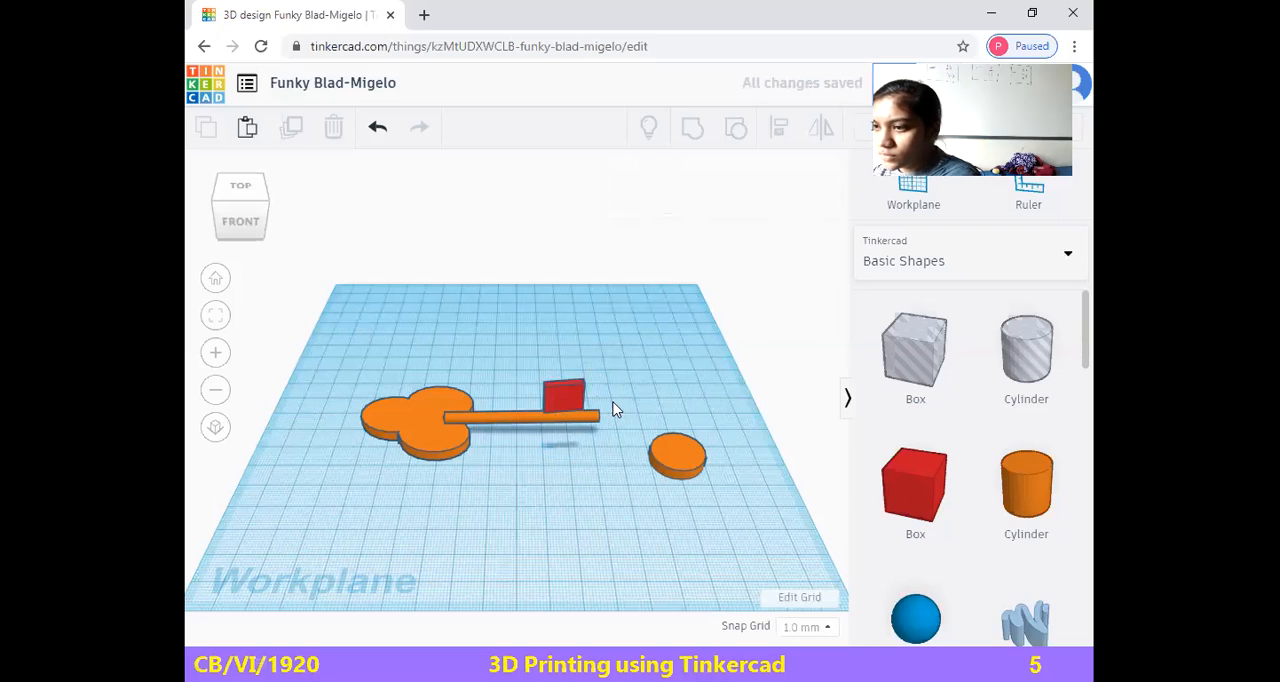
left_click(563, 395)
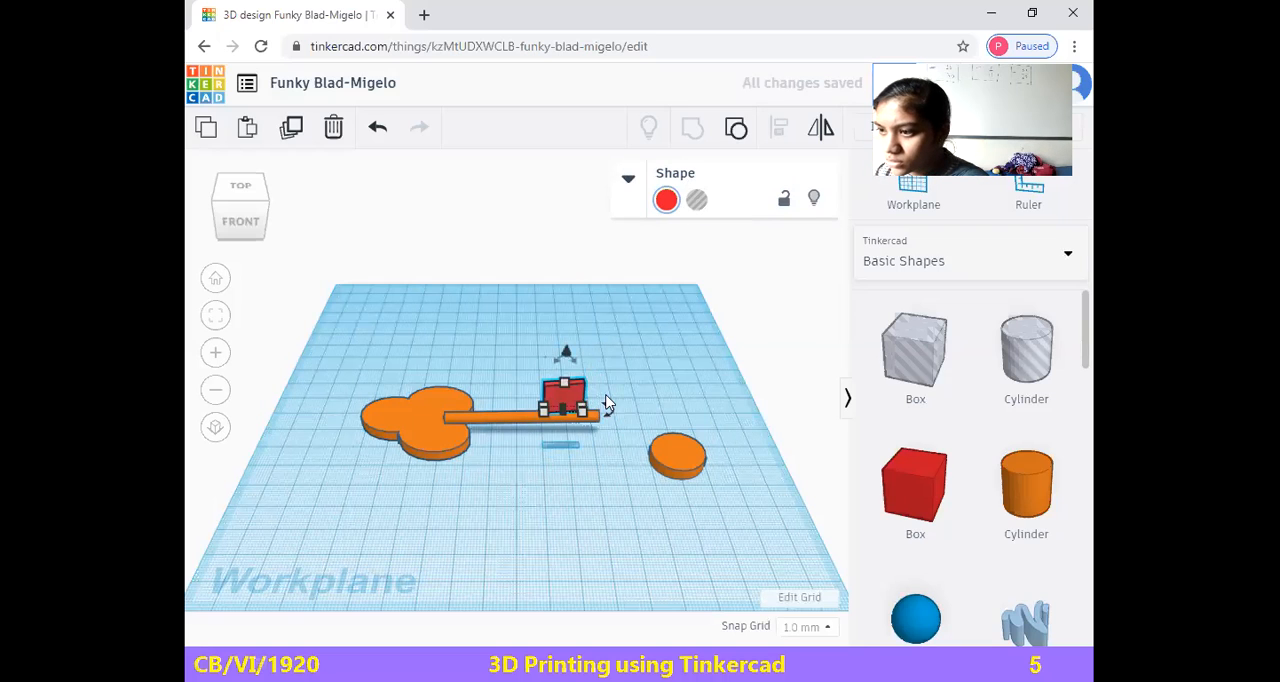
left_click_drag(609, 407, 602, 471)
left_click(602, 465)
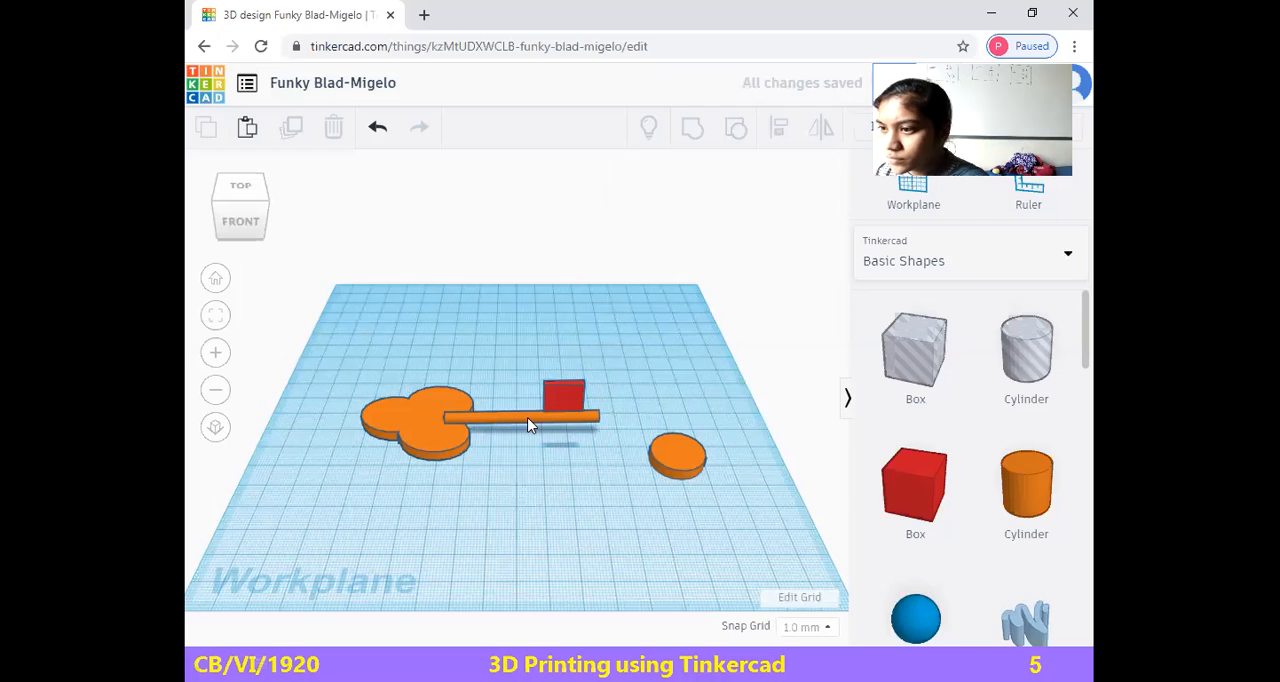
left_click(578, 398)
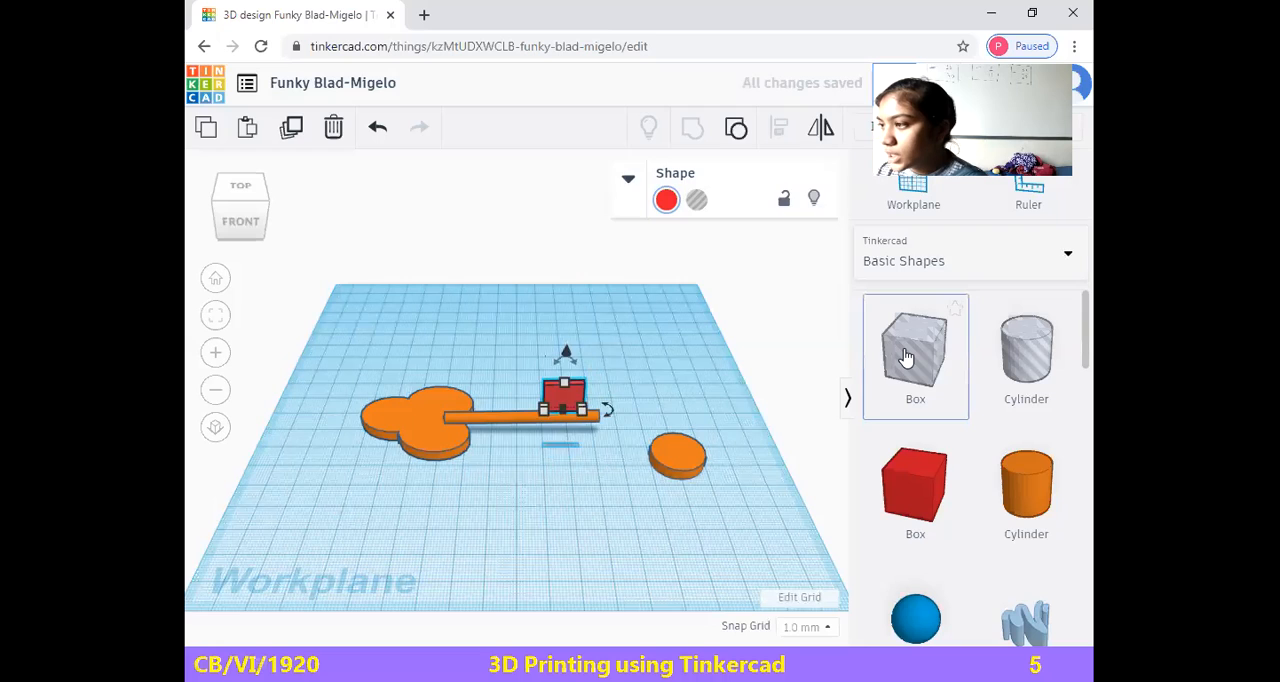
Add a hole box behind the key and shrink it to a small block about 12 mm deep
left_click(905, 358)
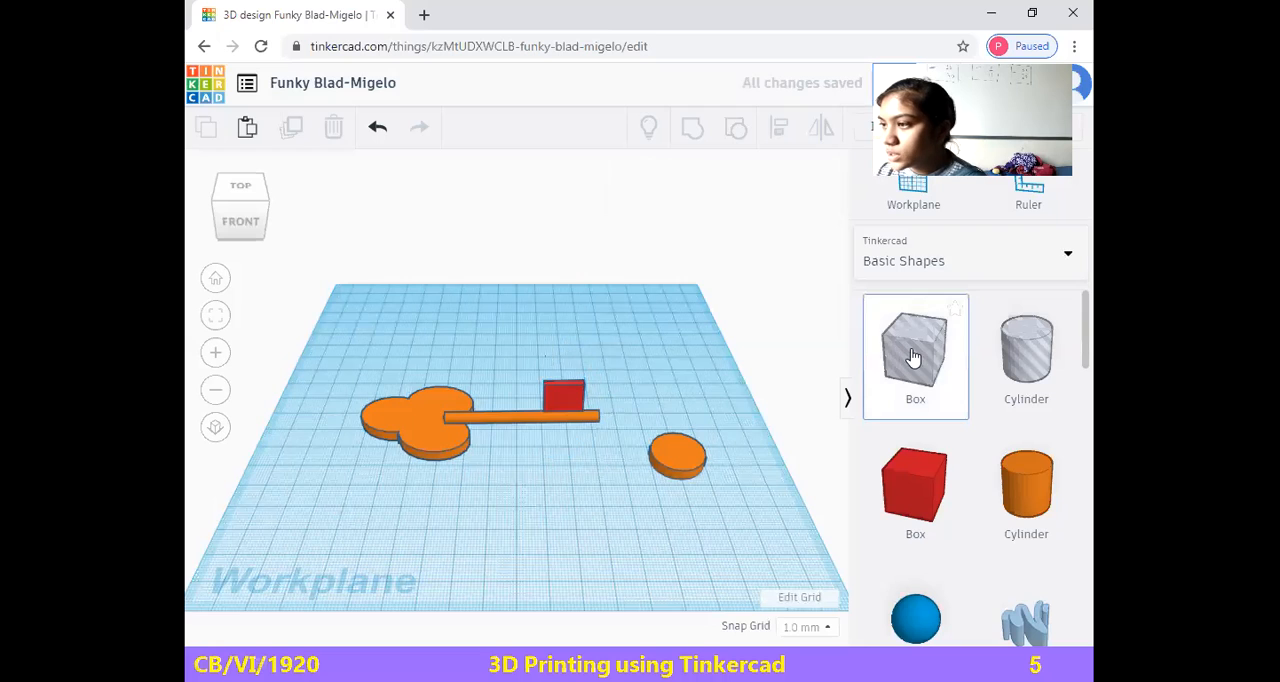
left_click(576, 336)
left_click_drag(572, 294, 577, 319)
left_click(735, 375)
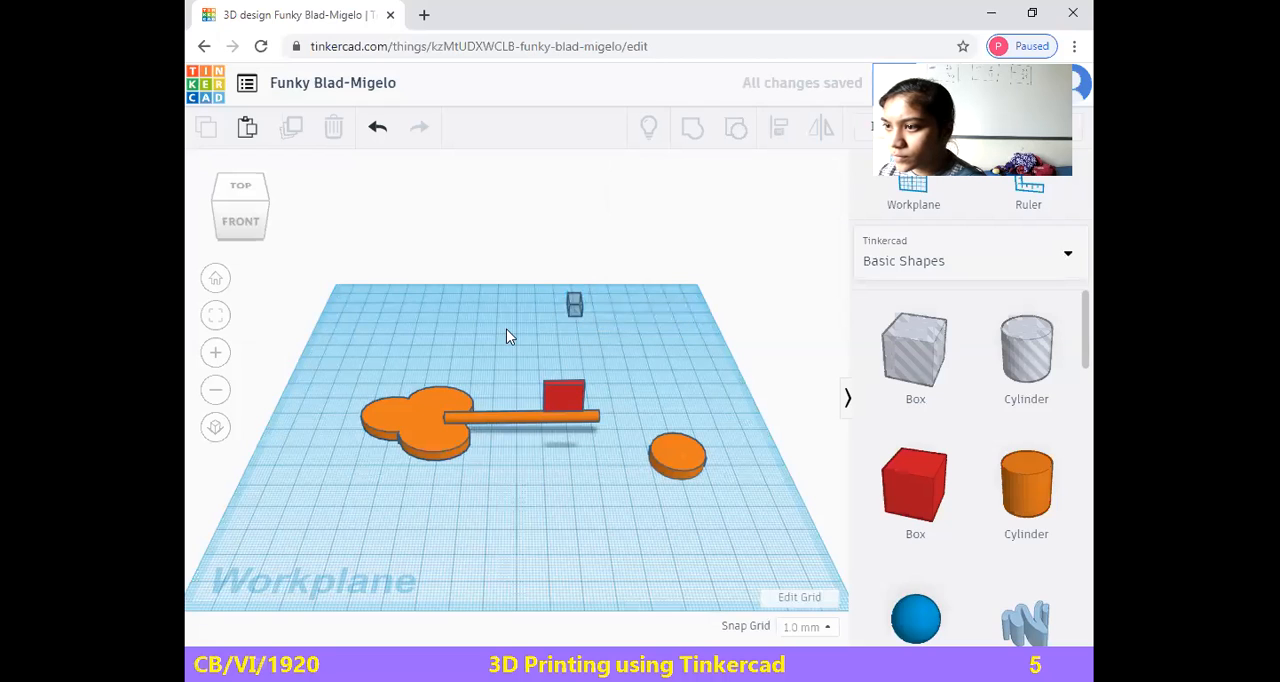
Rotate the small hole box by 180°
left_click(572, 306)
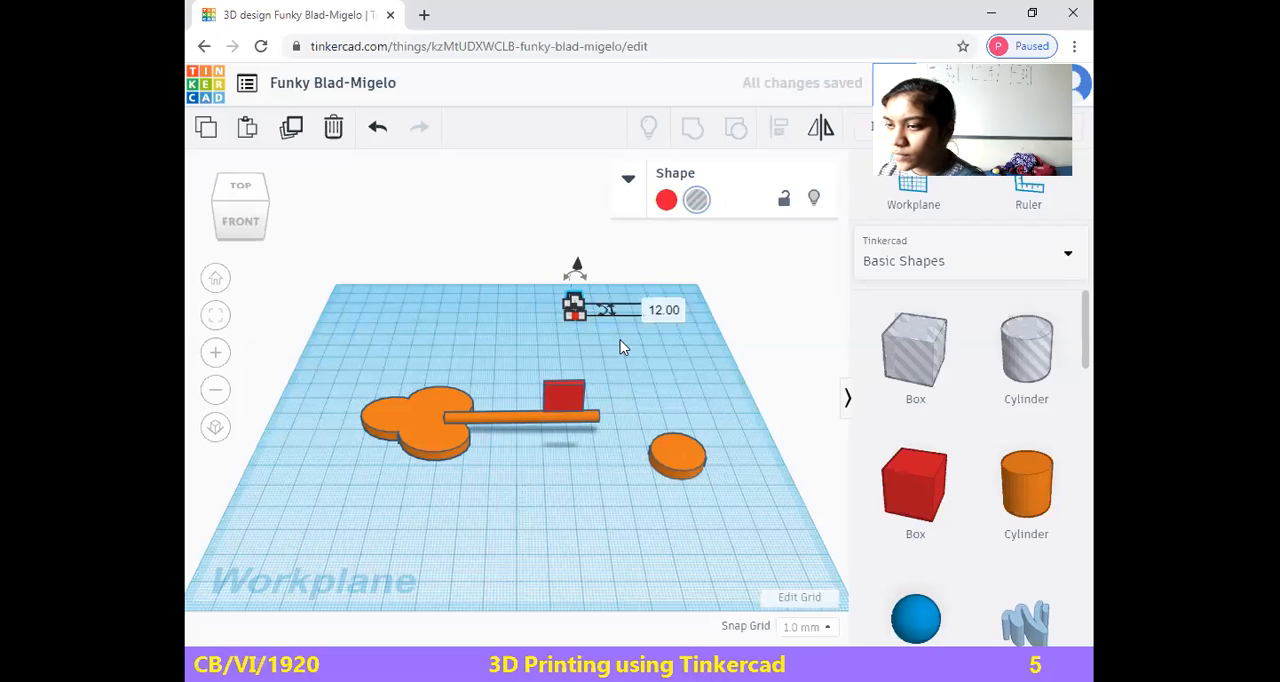
left_click(620, 340)
left_click(575, 304)
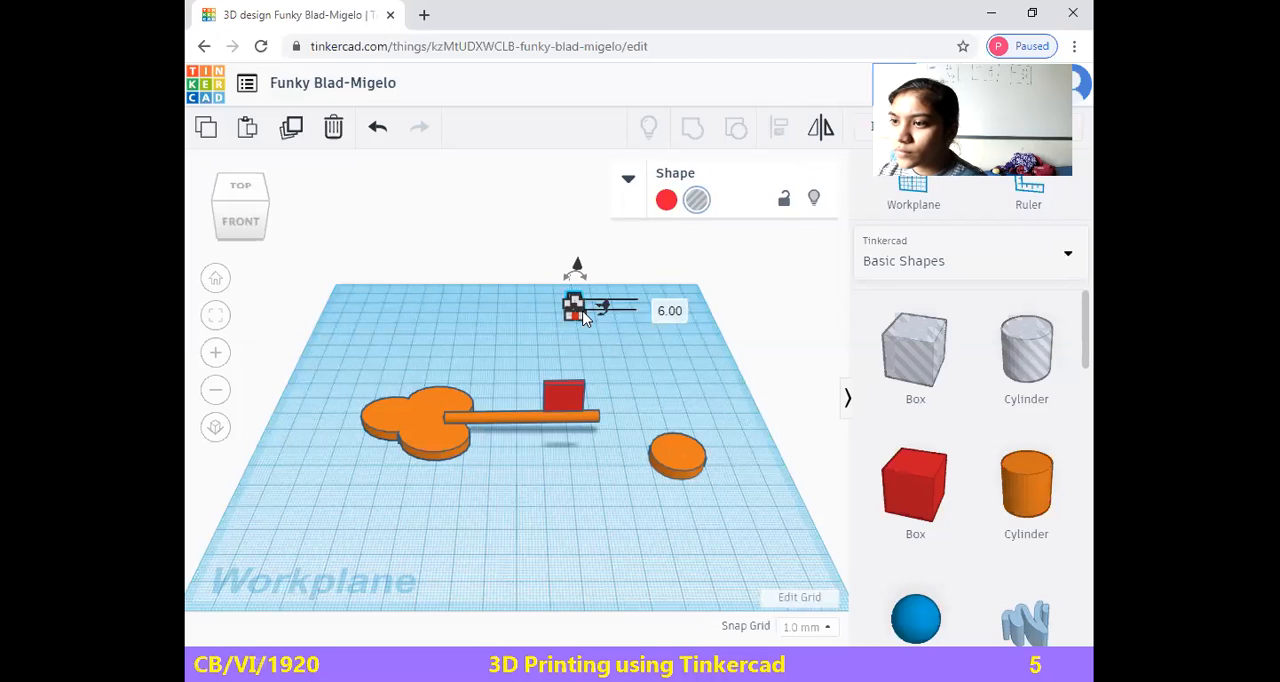
left_click(604, 305)
left_click(569, 277)
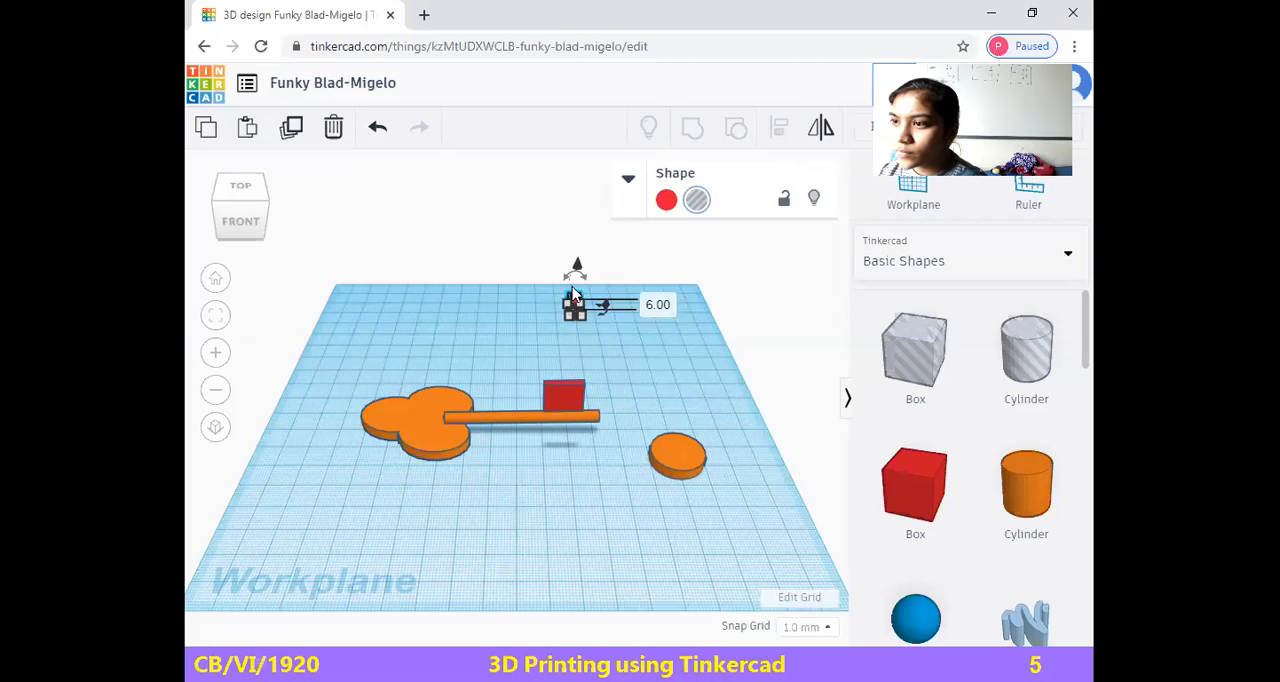
left_click(572, 280)
type("180")
key("Return")
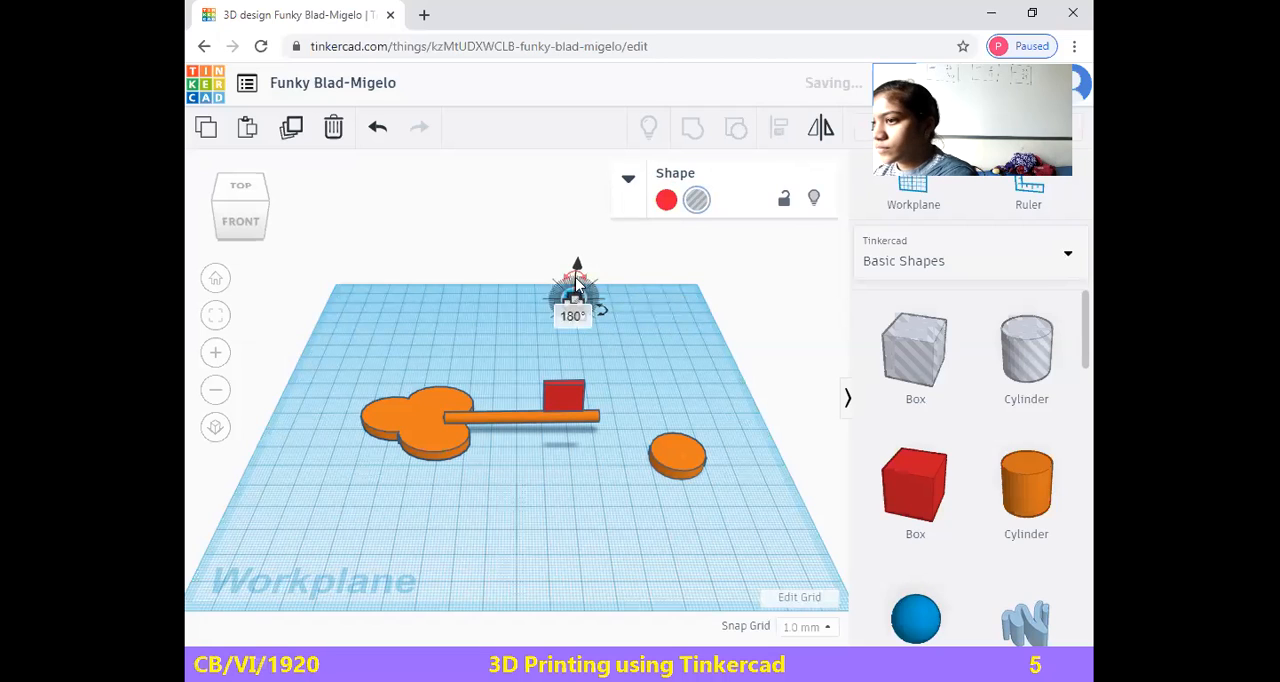
left_click(583, 313)
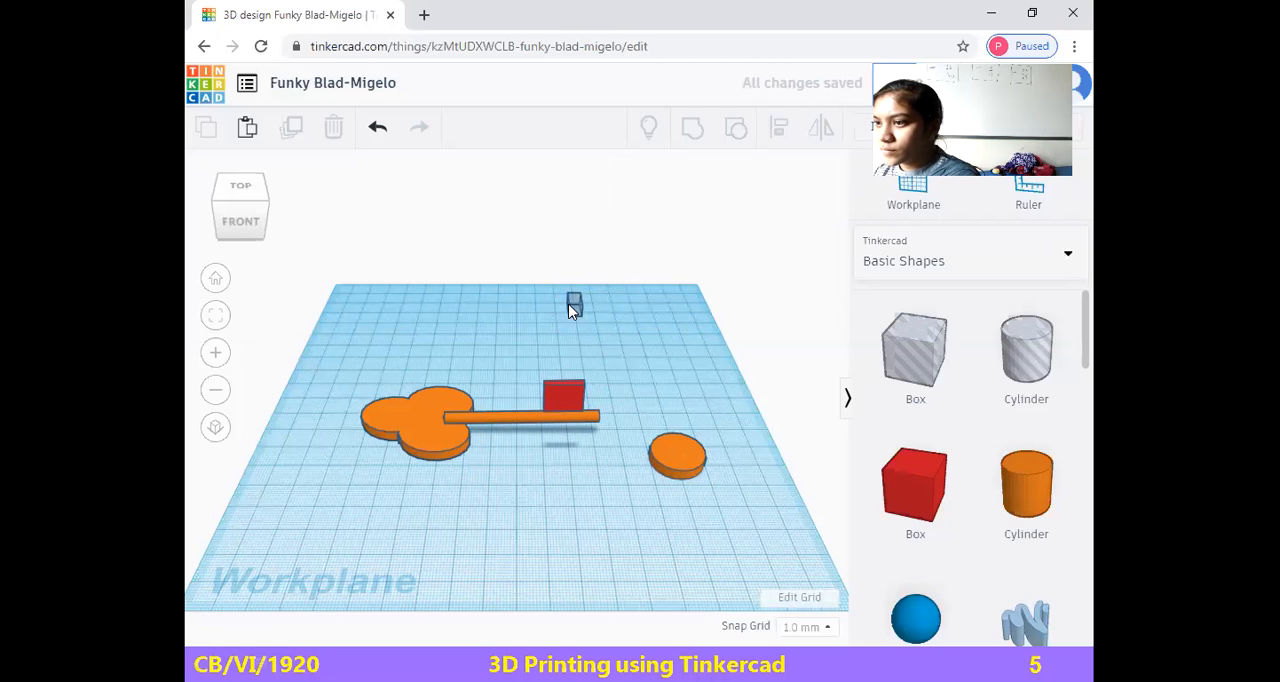
Move the small hole box onto the middle of the red box's upper edge and deselect it
left_click(576, 309)
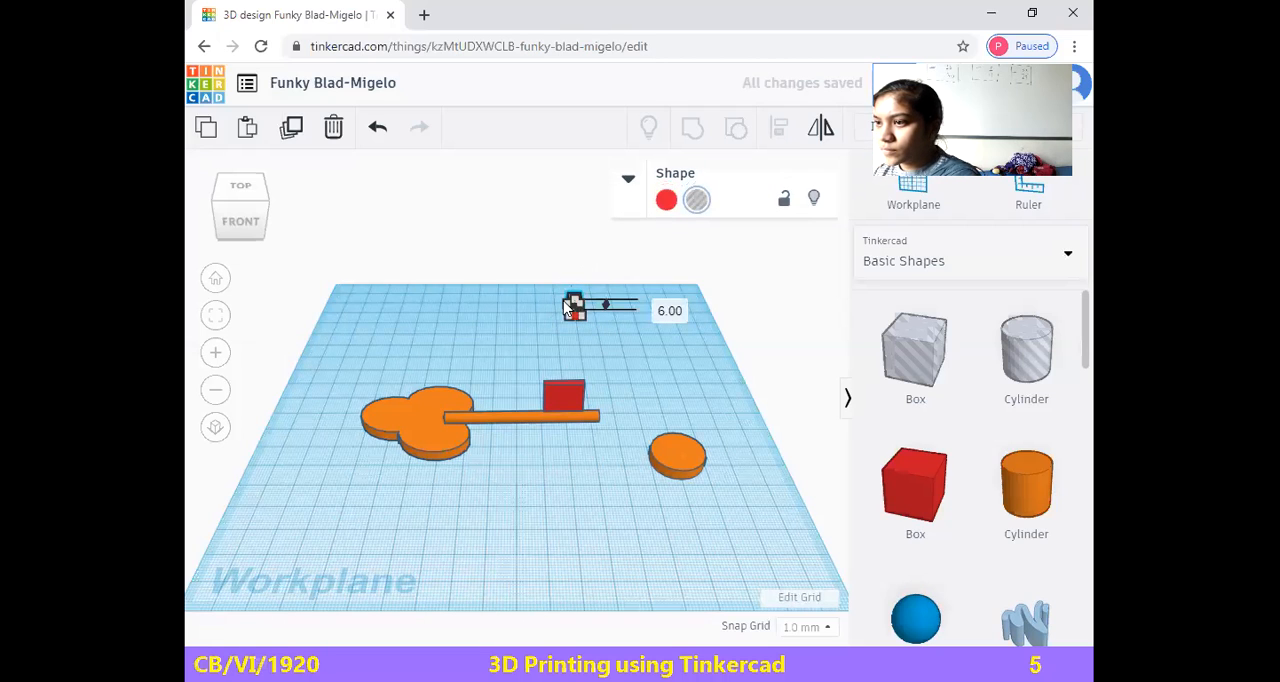
left_click_drag(578, 269, 566, 399)
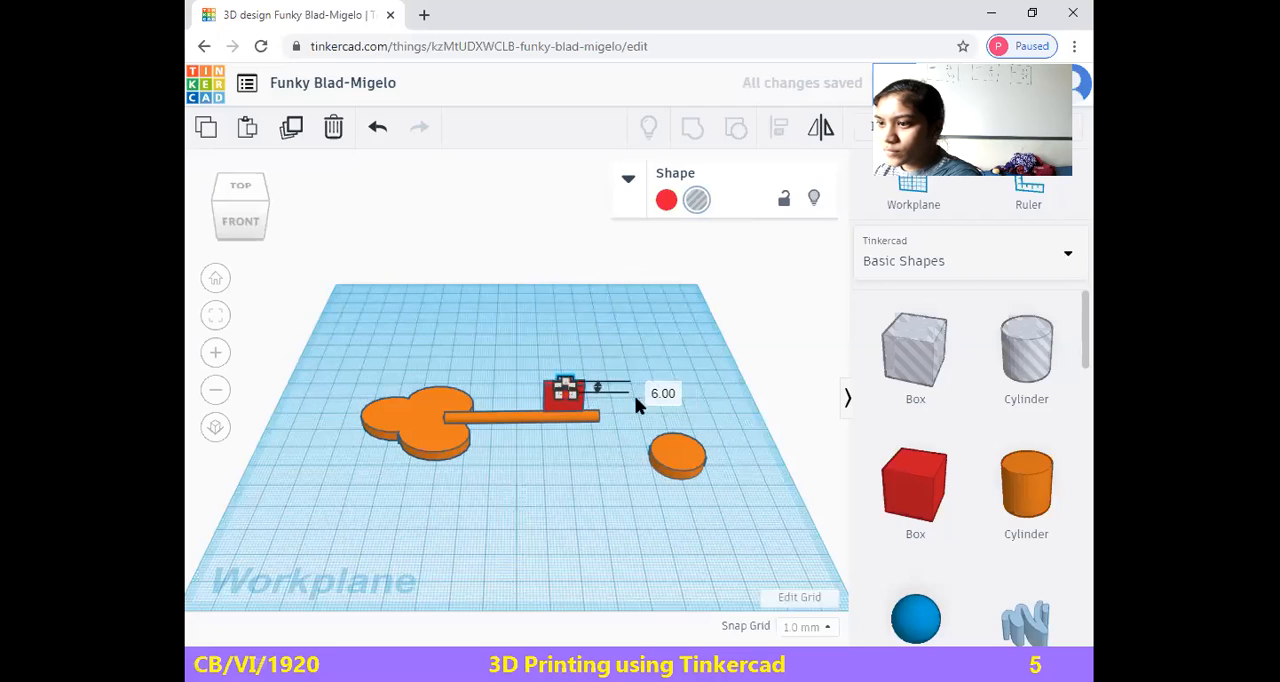
left_click(578, 376)
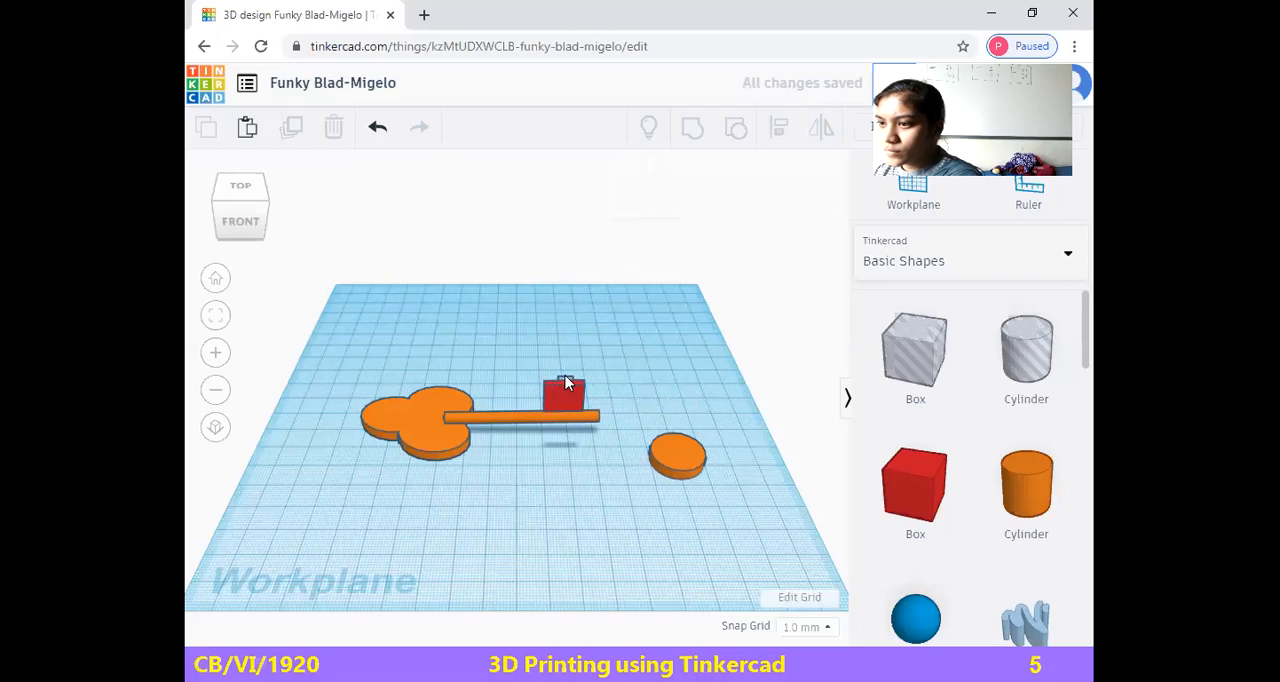
Undo the small hole box's last move and place it again over the middle of the upright red box
left_click(565, 386)
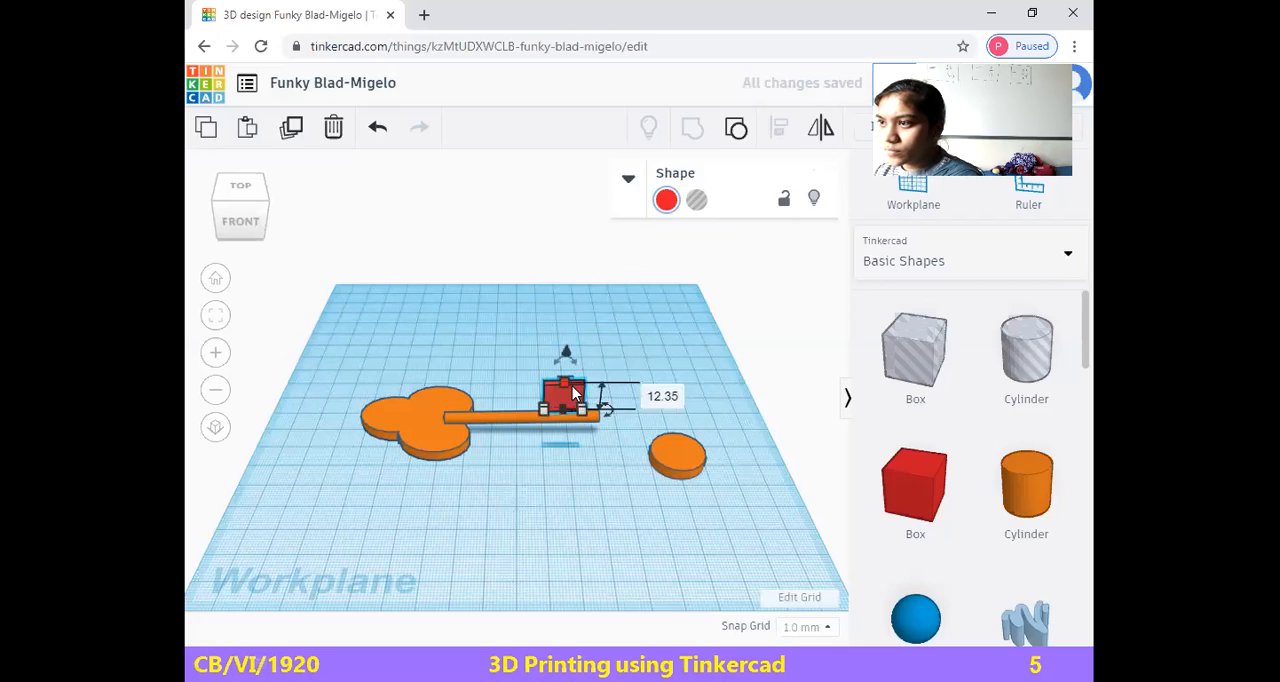
left_click(570, 379)
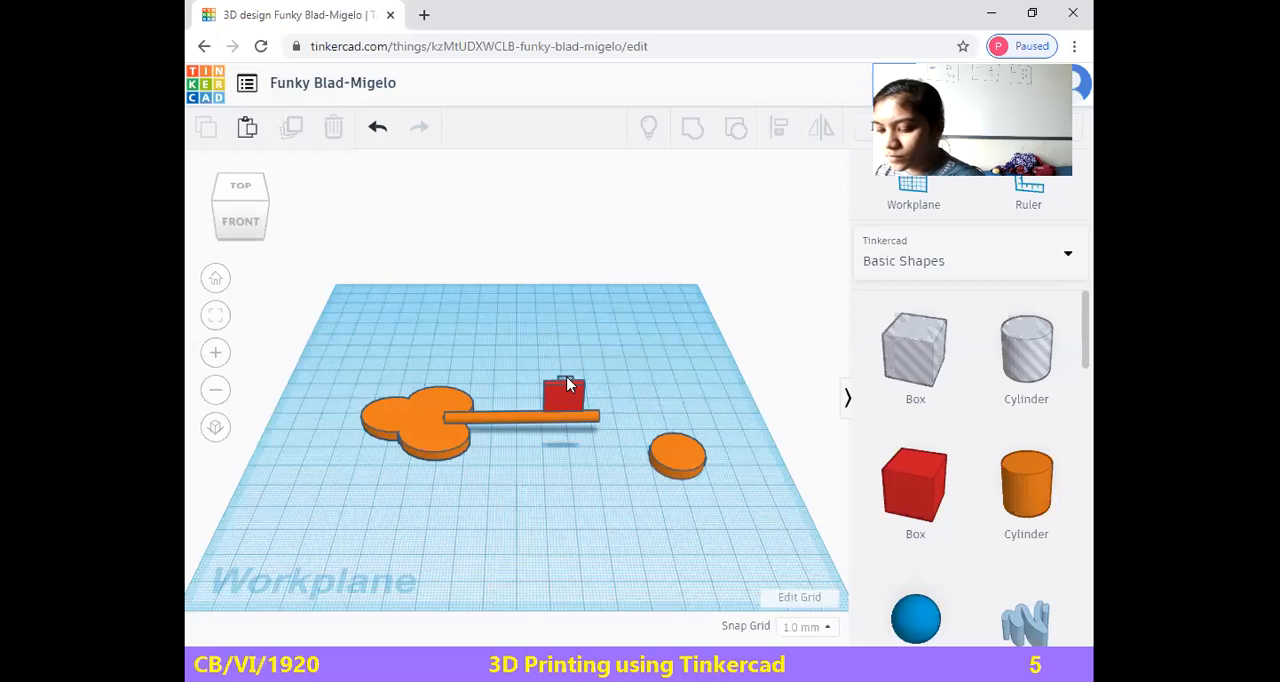
key("ctrl+z")
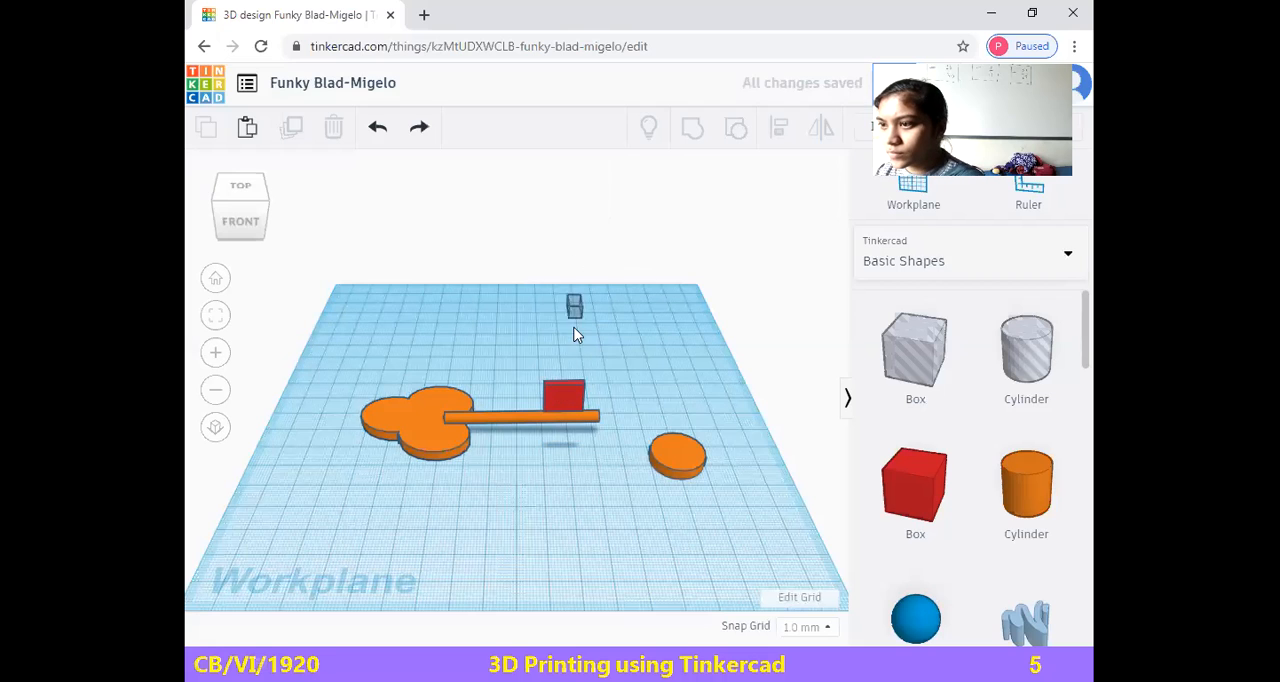
left_click_drag(572, 302, 561, 380)
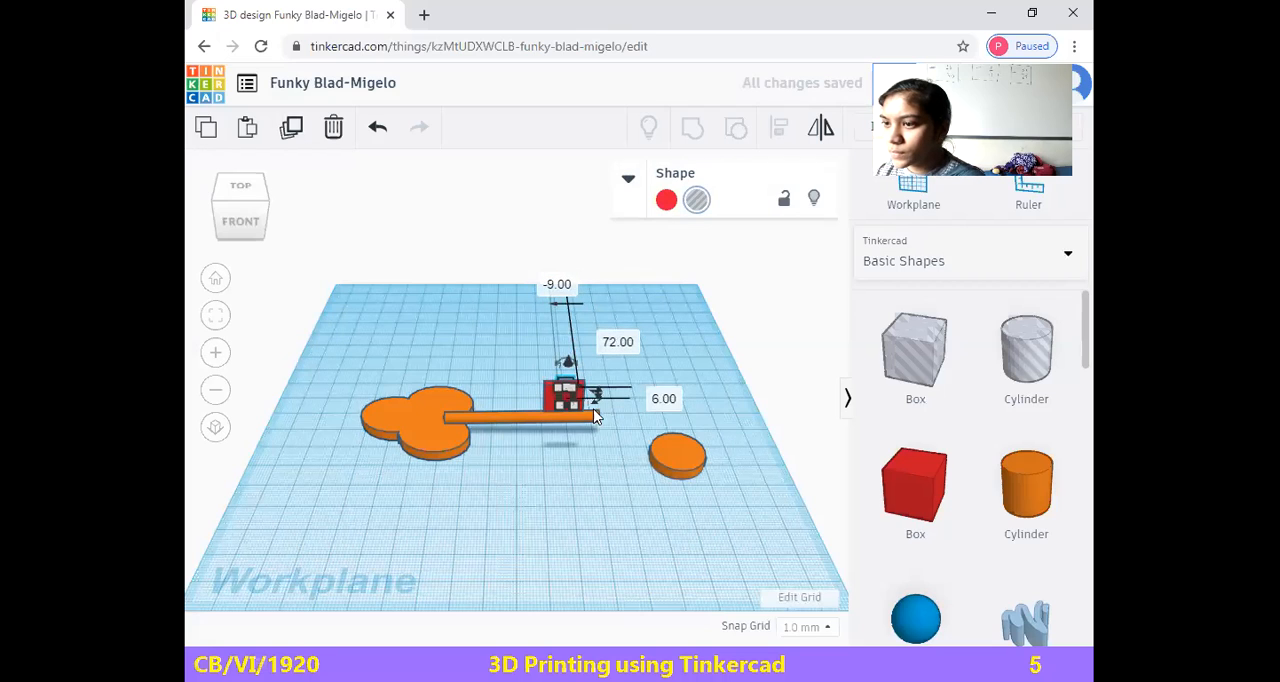
Group the small hole box with the red box and deselect the result
left_click_drag(712, 345, 525, 388)
left_click(693, 133)
left_click(565, 523)
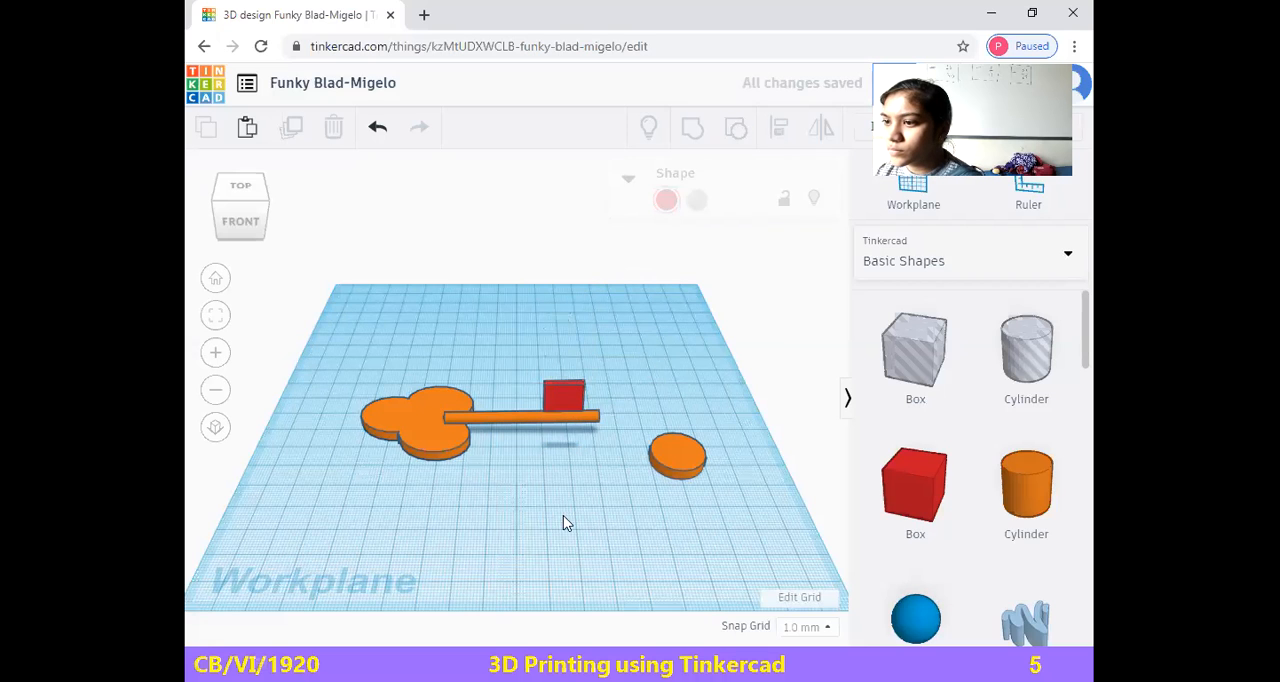
Group the clover handle, the rod and the red bit into one key and deselect it
left_click_drag(312, 372, 618, 486)
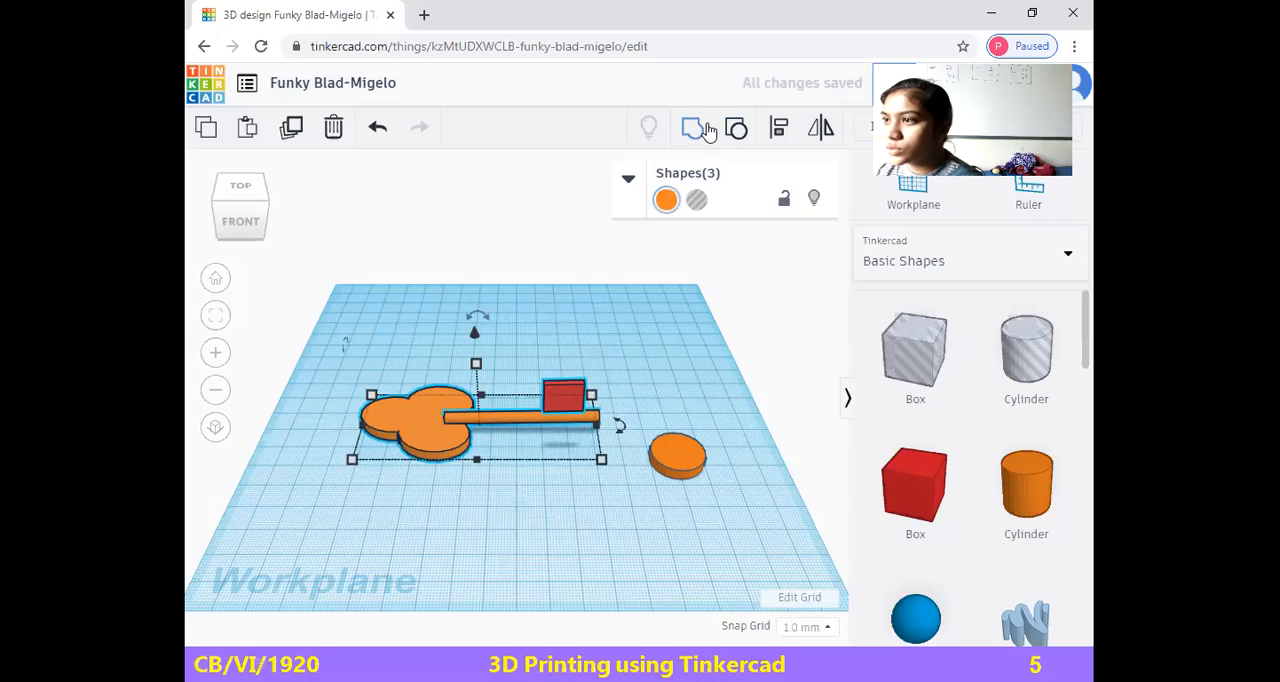
left_click(704, 130)
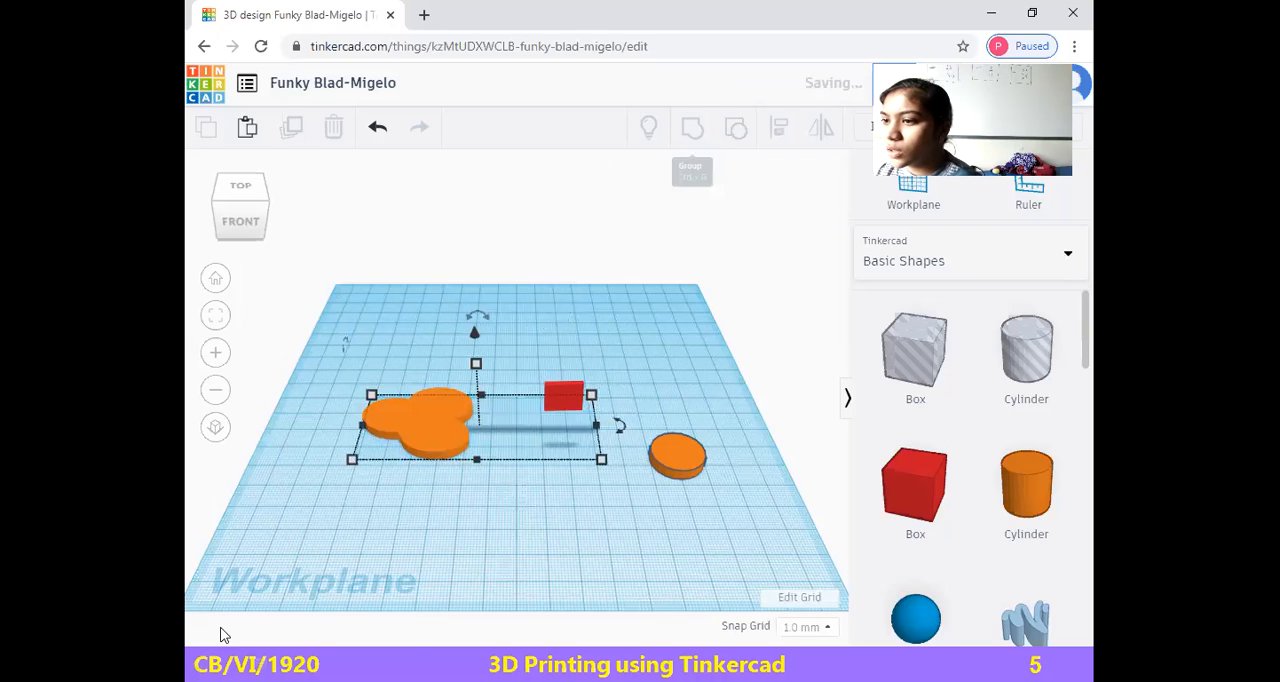
left_click(666, 416)
Select the grouped key and recolour it dark teal from the preset colours
left_click_drag(349, 366, 610, 486)
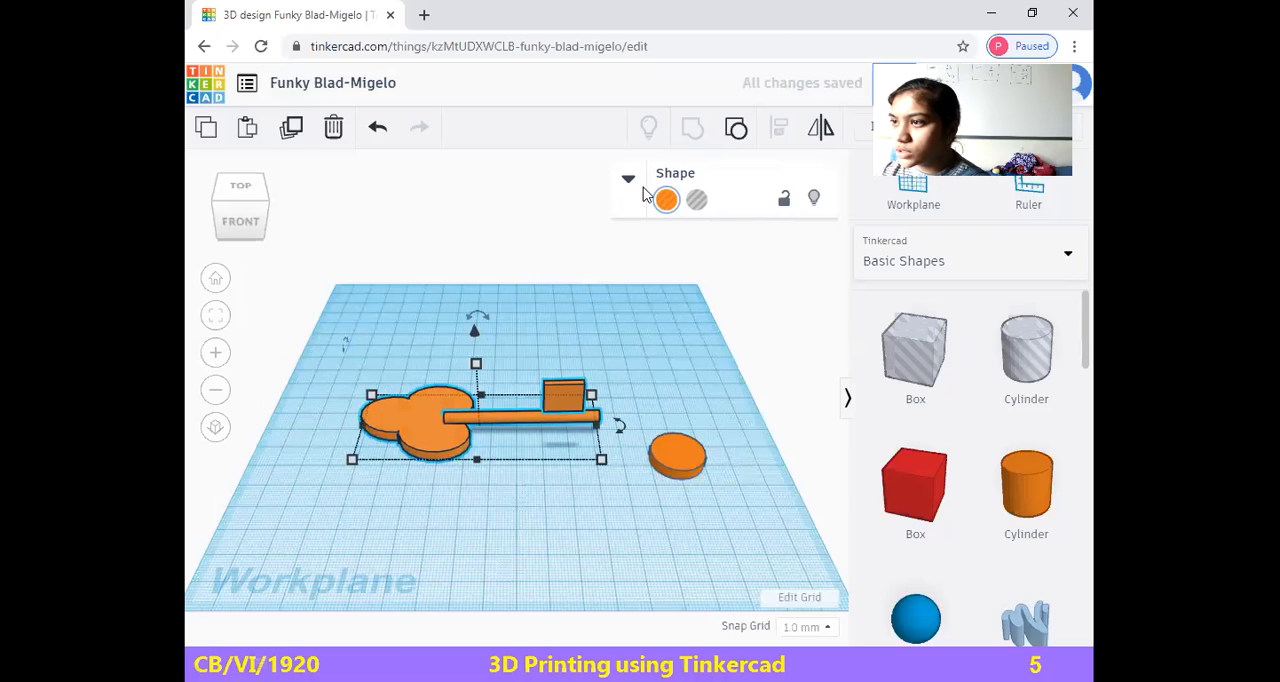
left_click(666, 199)
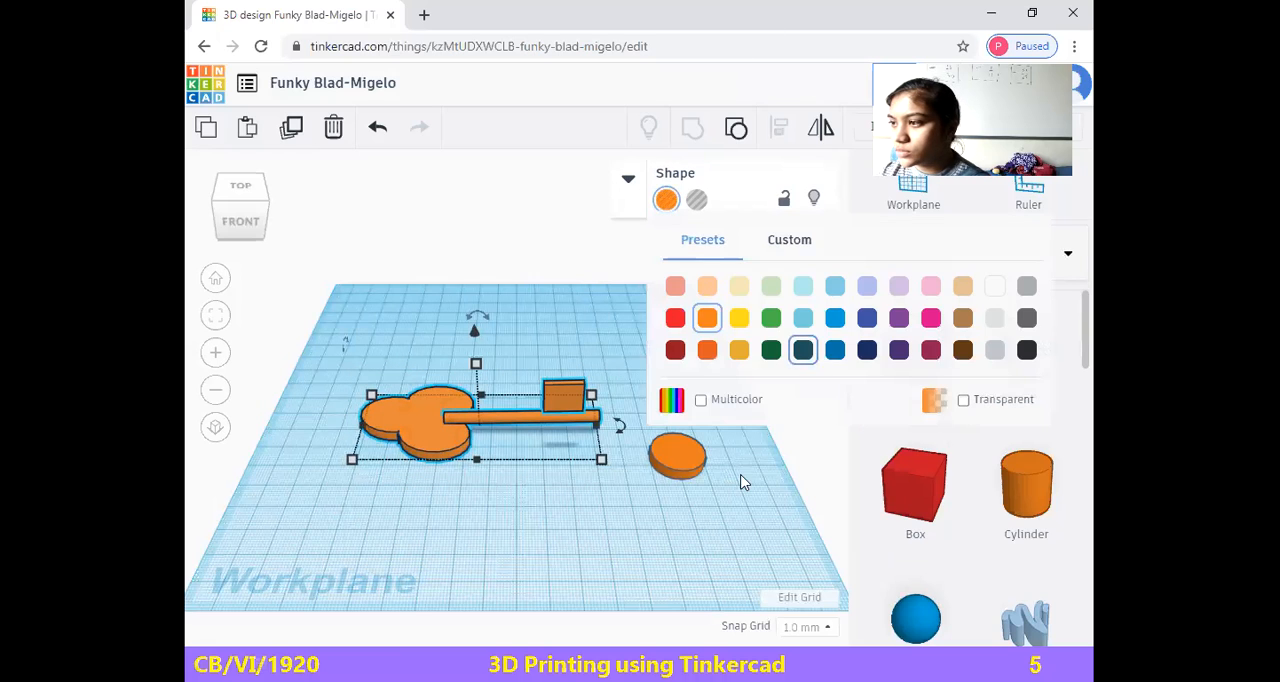
left_click(803, 350)
left_click(670, 201)
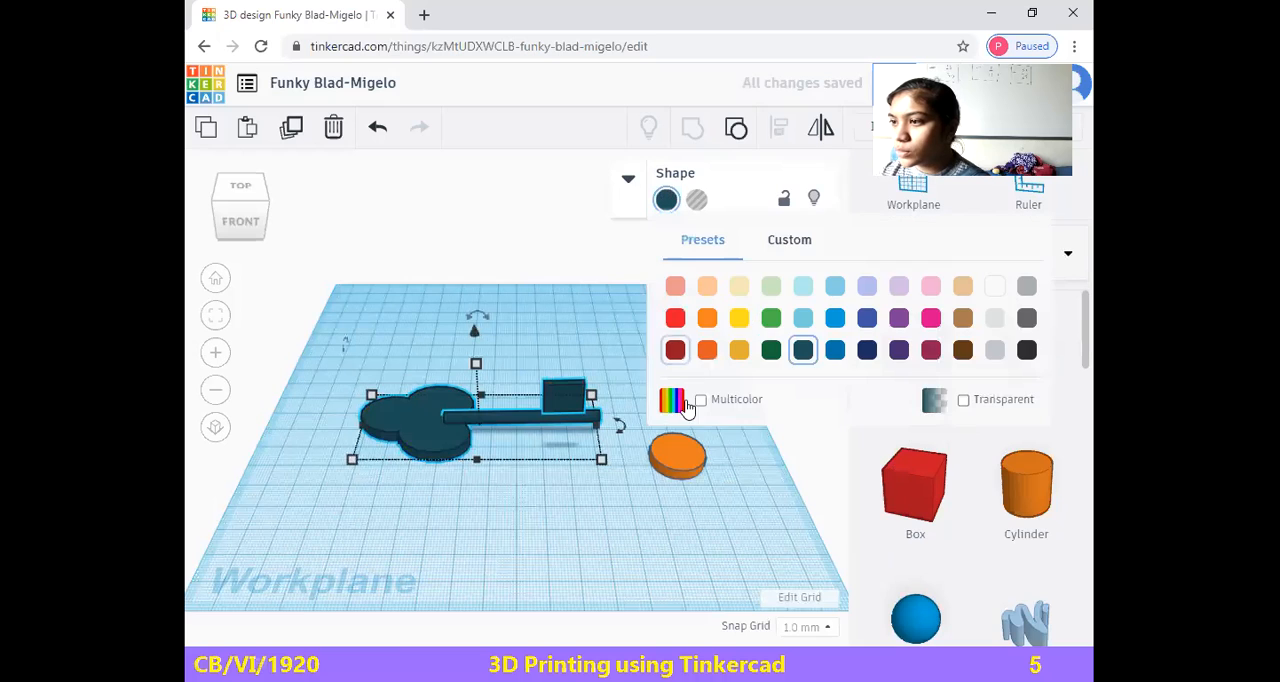
Try the Multicolor and Transparent options on the key
left_click(684, 402)
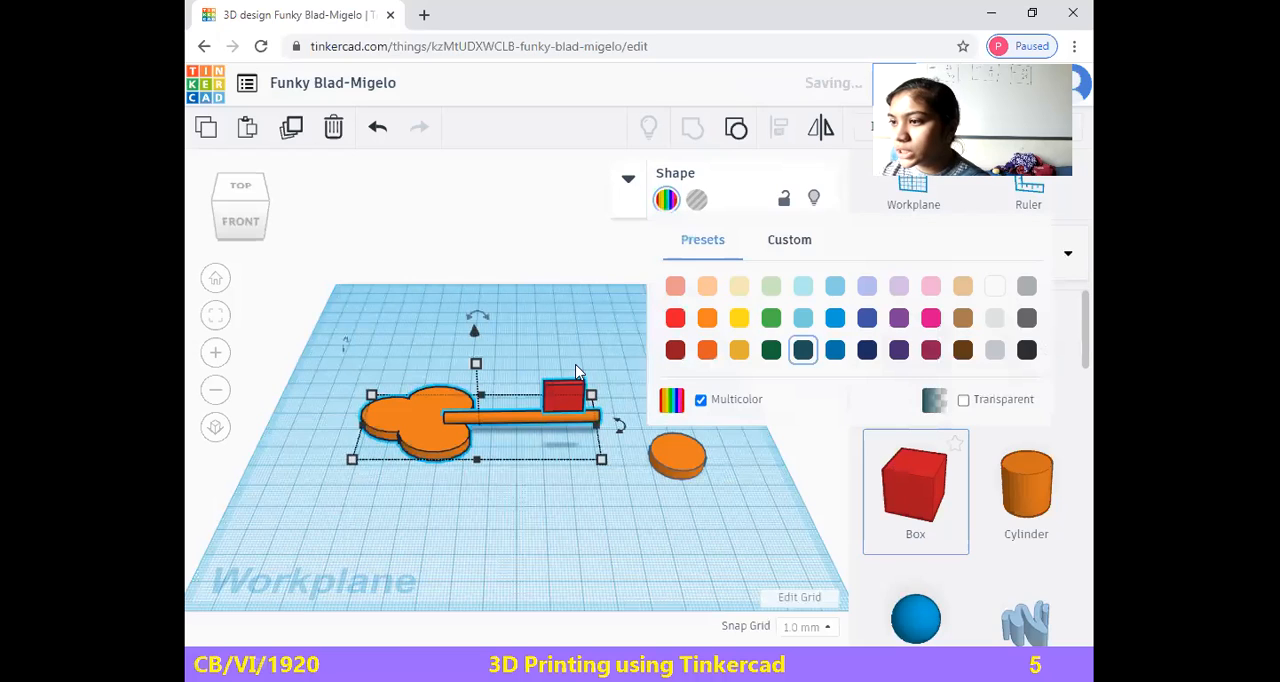
left_click(701, 399)
left_click(964, 401)
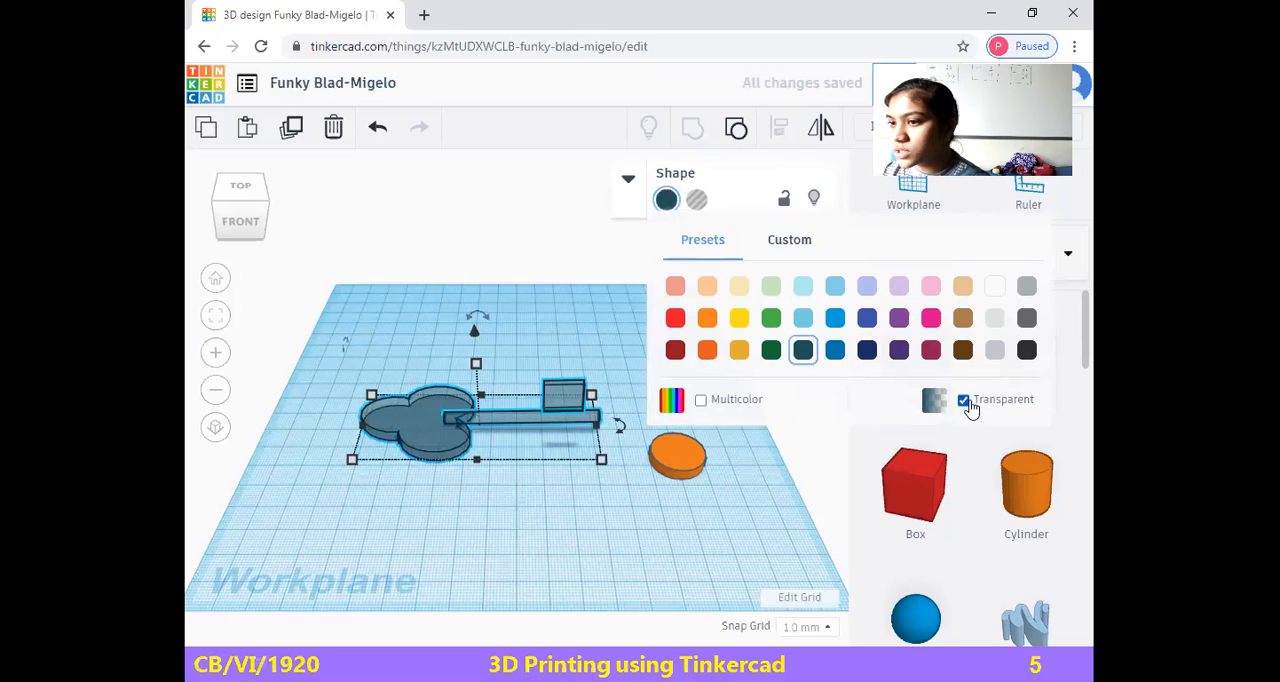
left_click(964, 401)
Change the key's colour to the light grey preset and deselect it
left_click(994, 348)
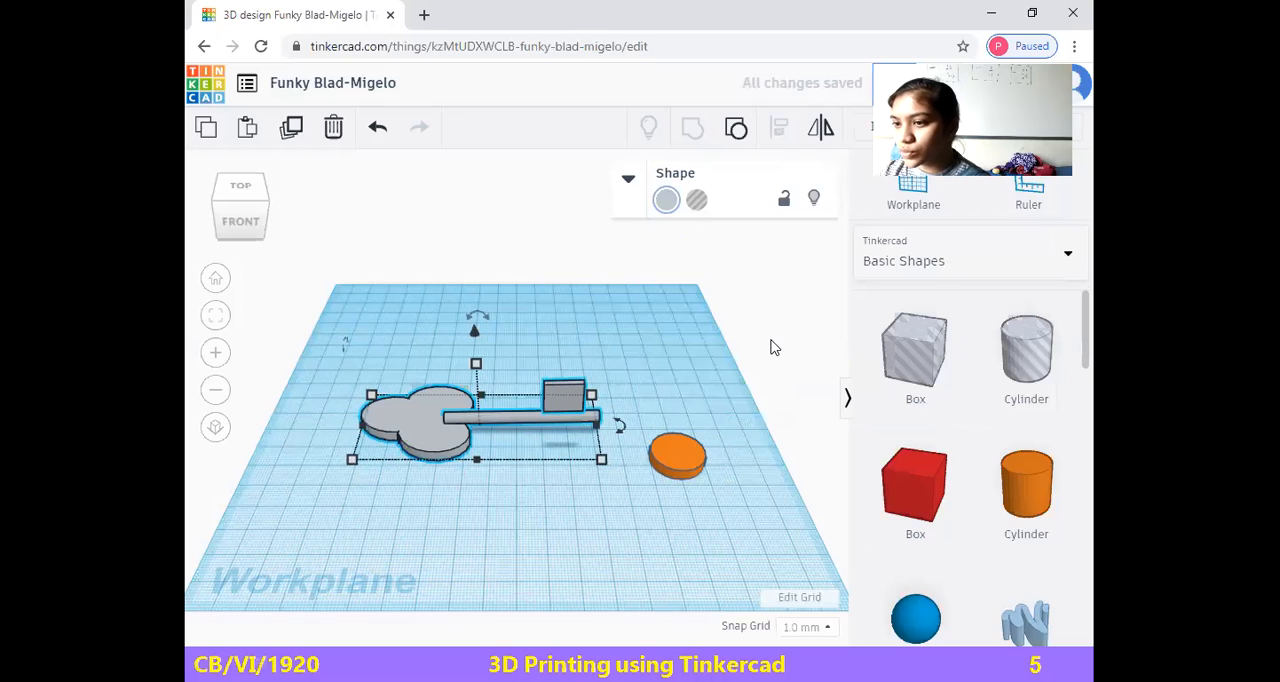
left_click(698, 340)
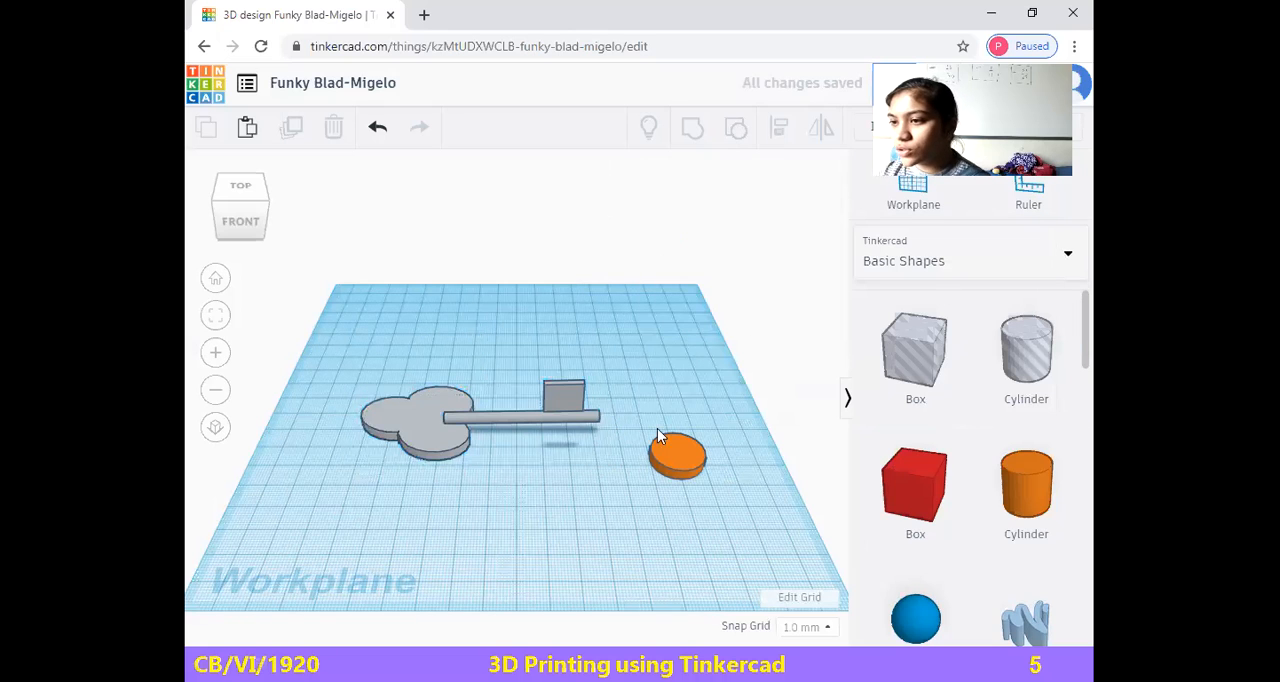
Delete the spare orange disc beside the key
left_click(675, 455)
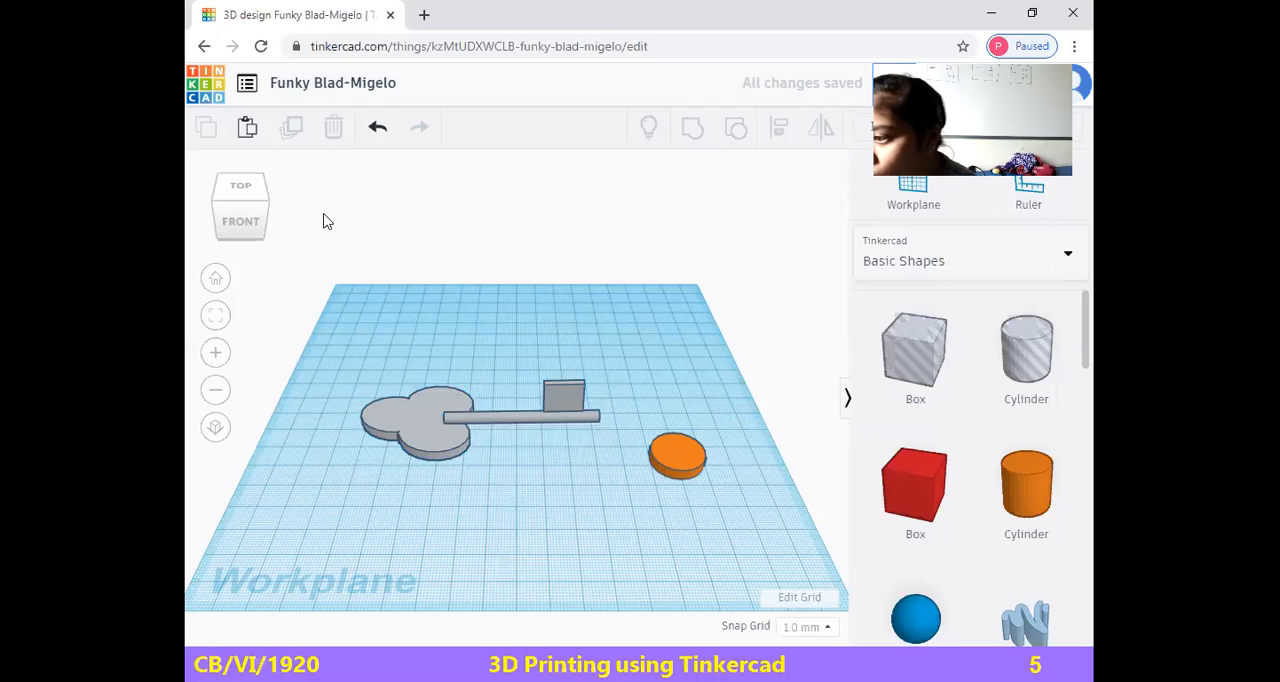
left_click(333, 127)
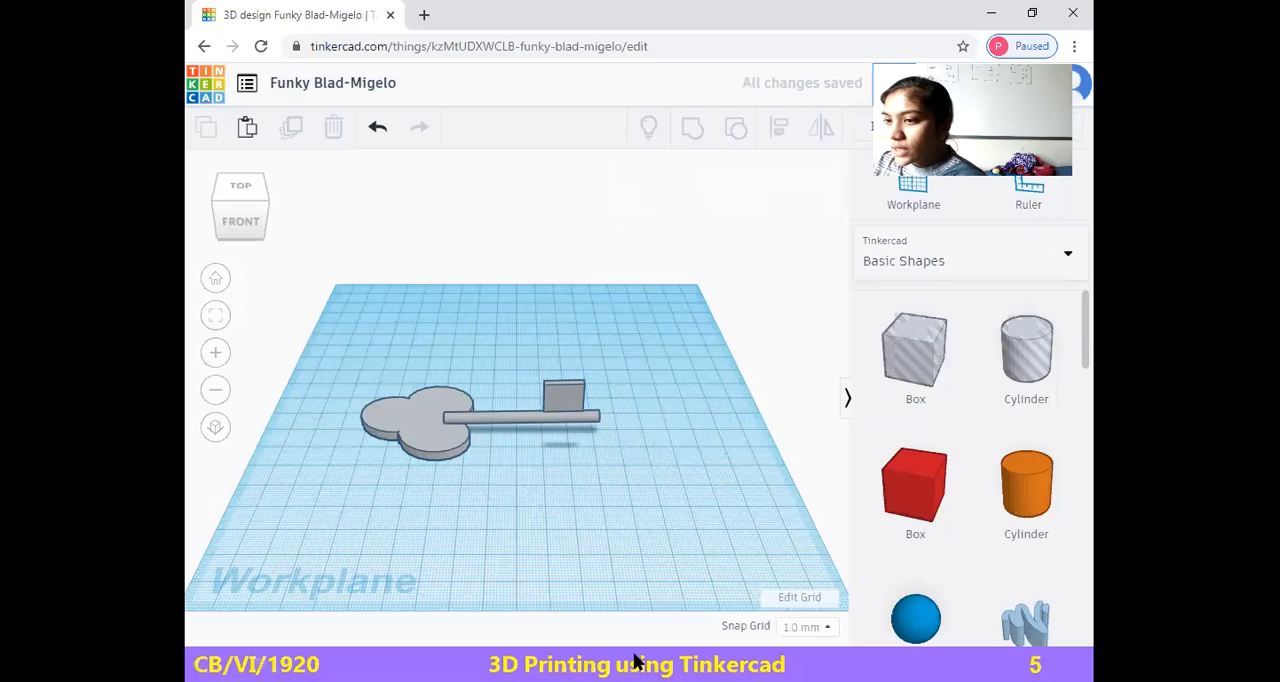
Move the whole key 28 mm toward the back of the workplane and 7 mm to the right, and deselect it
mouse_move(573, 357)
left_mouse_down()
mouse_move(529, 457)
mouse_move(549, 443)
mouse_move(577, 350)
left_mouse_up()
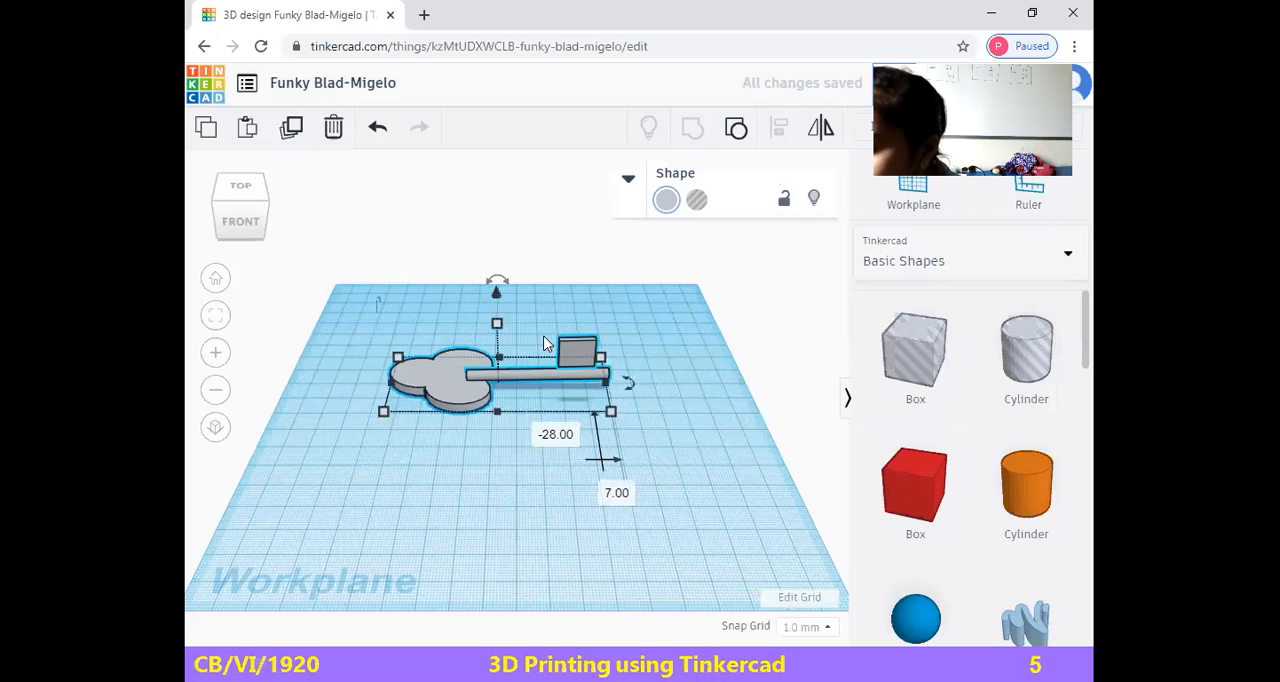
left_click(622, 340)
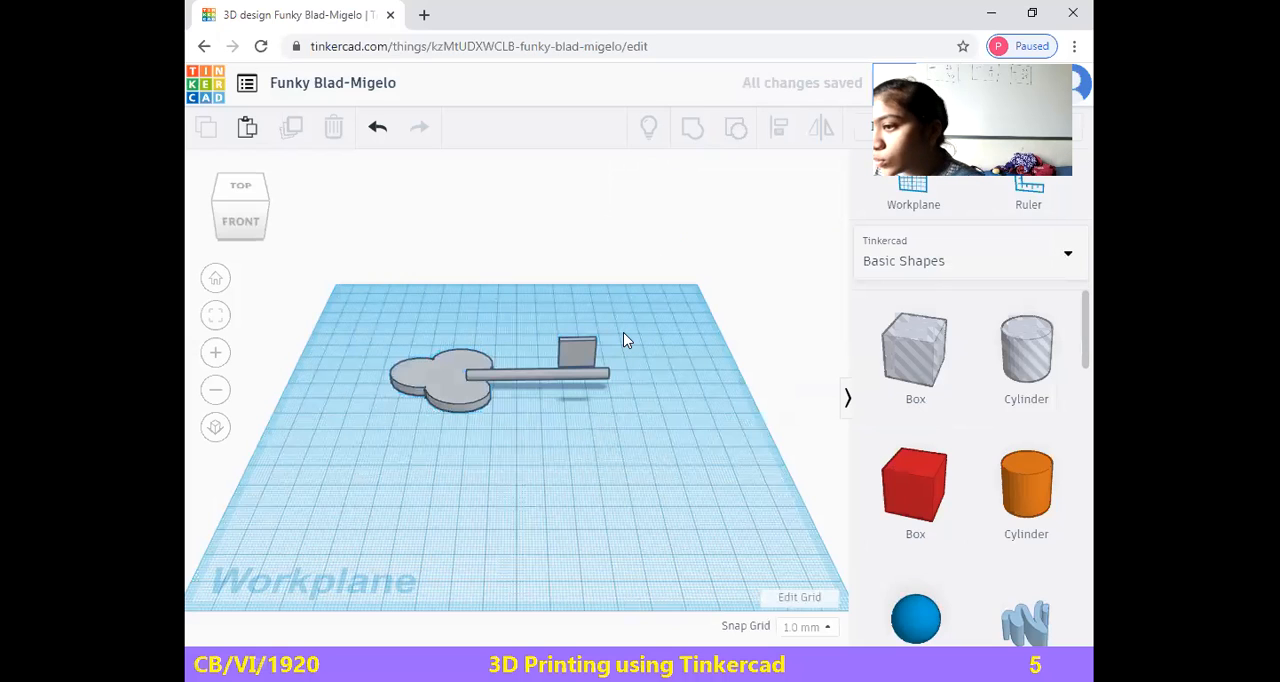
Add a hole box in front of the key and a solid red box behind and to the right of it
left_click_drag(948, 366, 626, 500)
left_click_drag(935, 550, 686, 457)
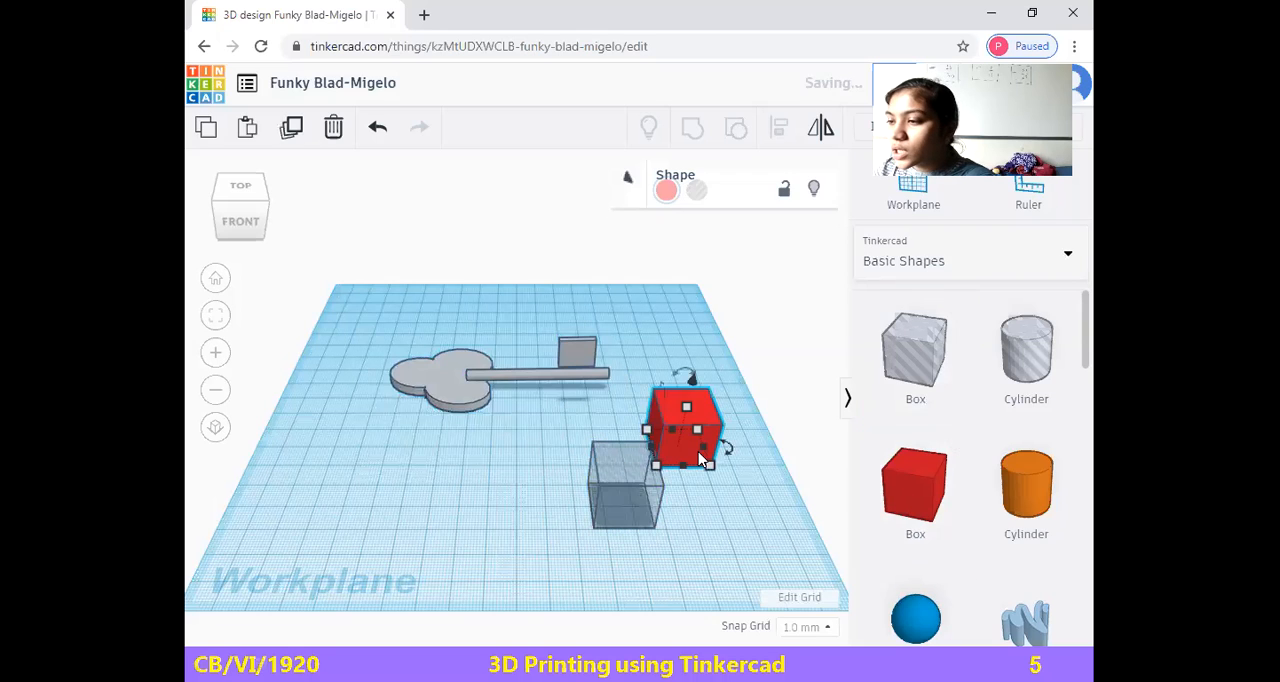